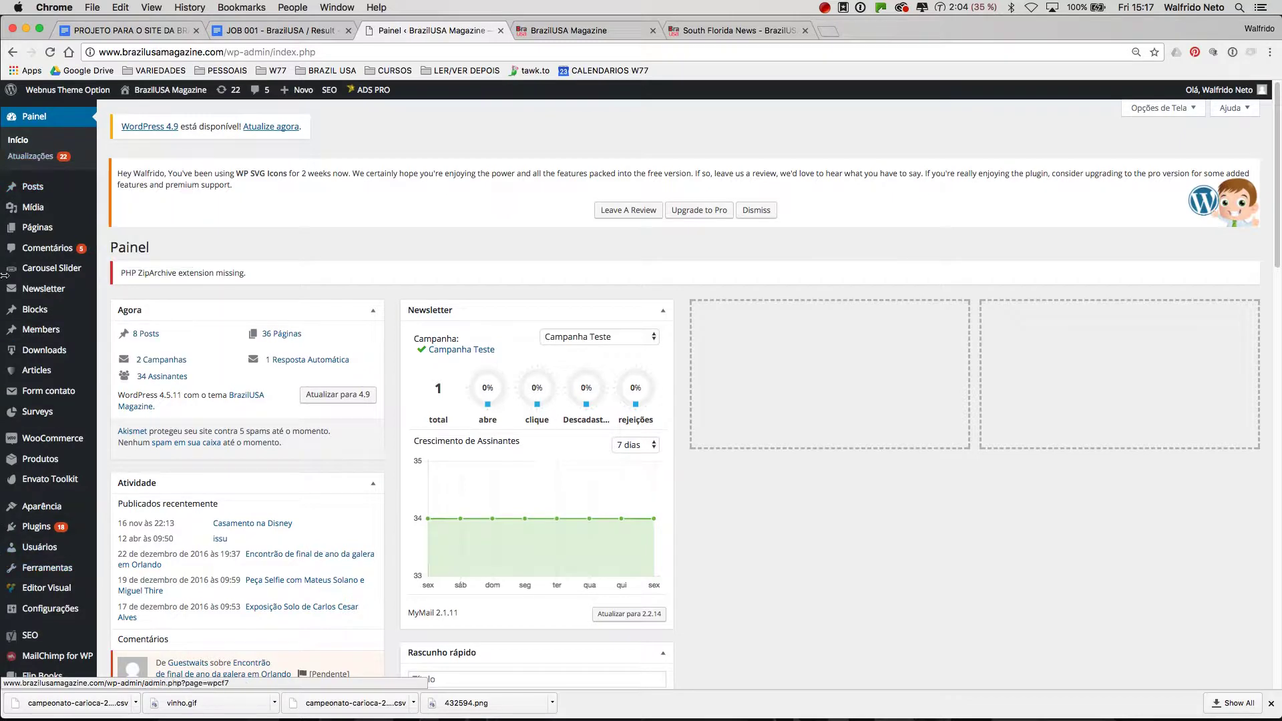
# Step: Open the list of existing magazine articles in the site's admin area
pyautogui.moveTo(39, 190)
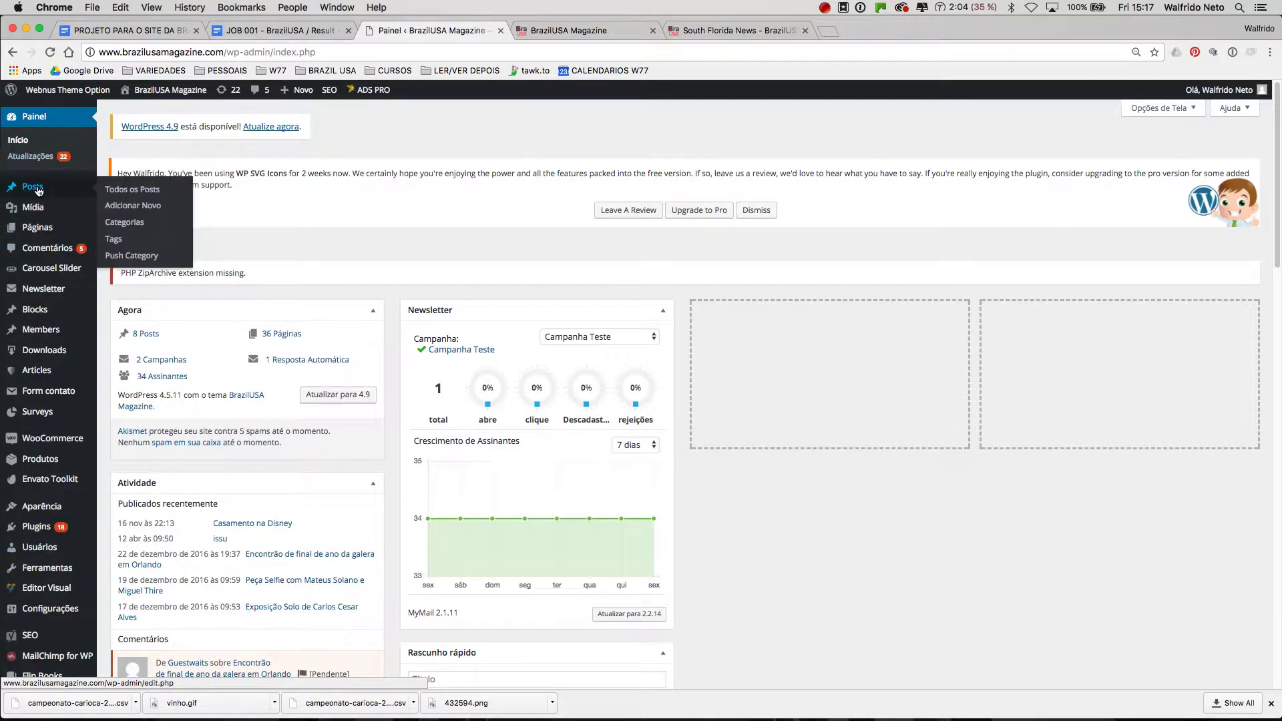
pyautogui.moveTo(31, 375)
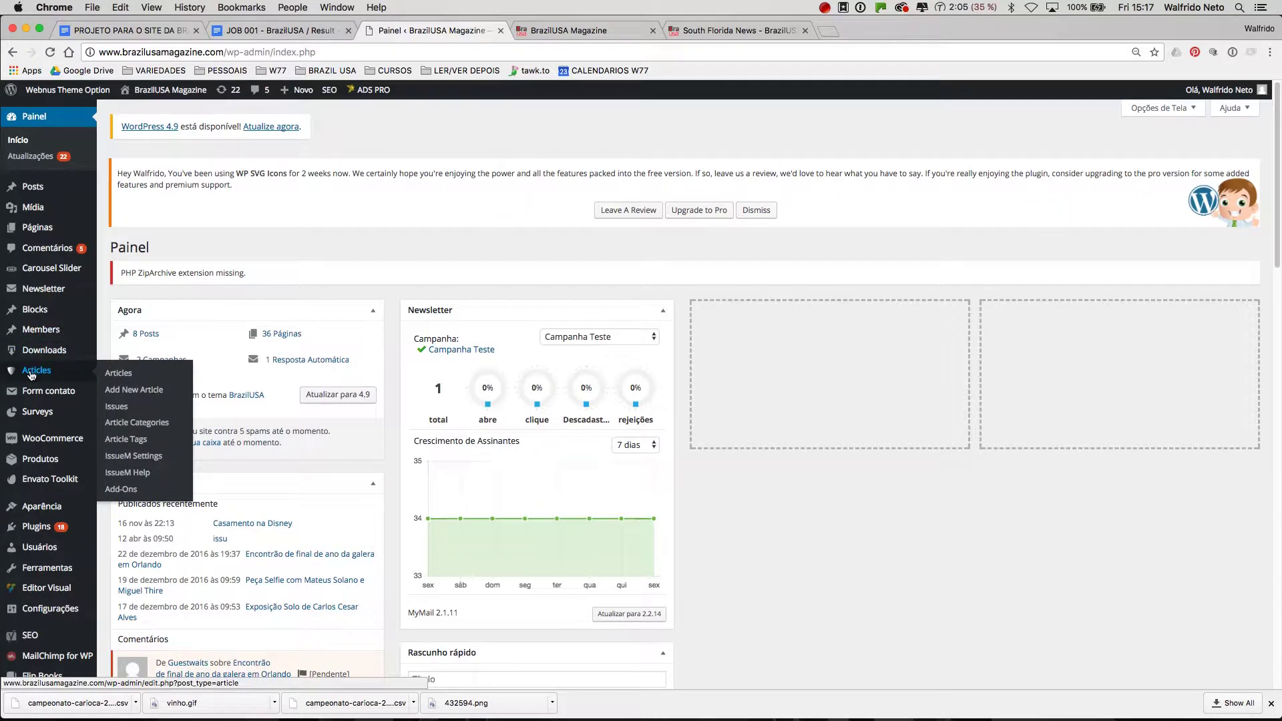
pyautogui.click(118, 375)
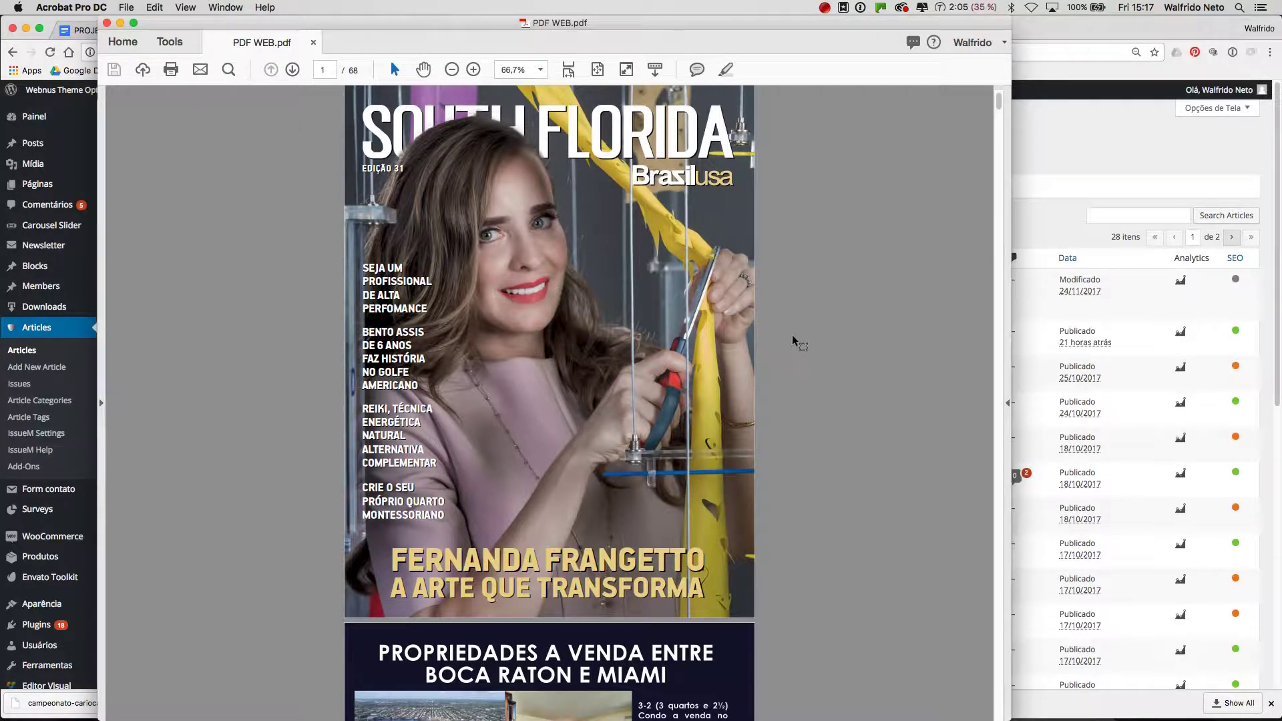
# Step: Browse PDF WEB.pdf from the cover through the ads, editorial and index pages to the first article on page 8
pyautogui.scroll(-2, 783, 362)
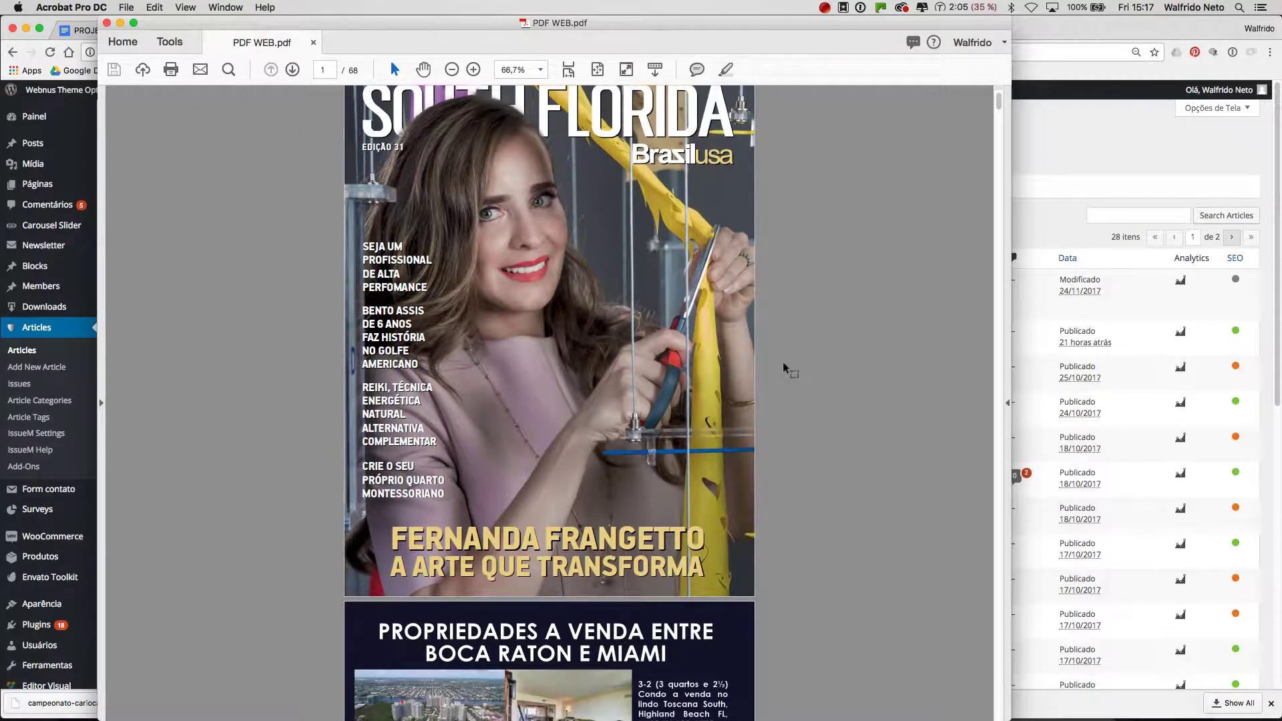
pyautogui.scroll(2, 782, 361)
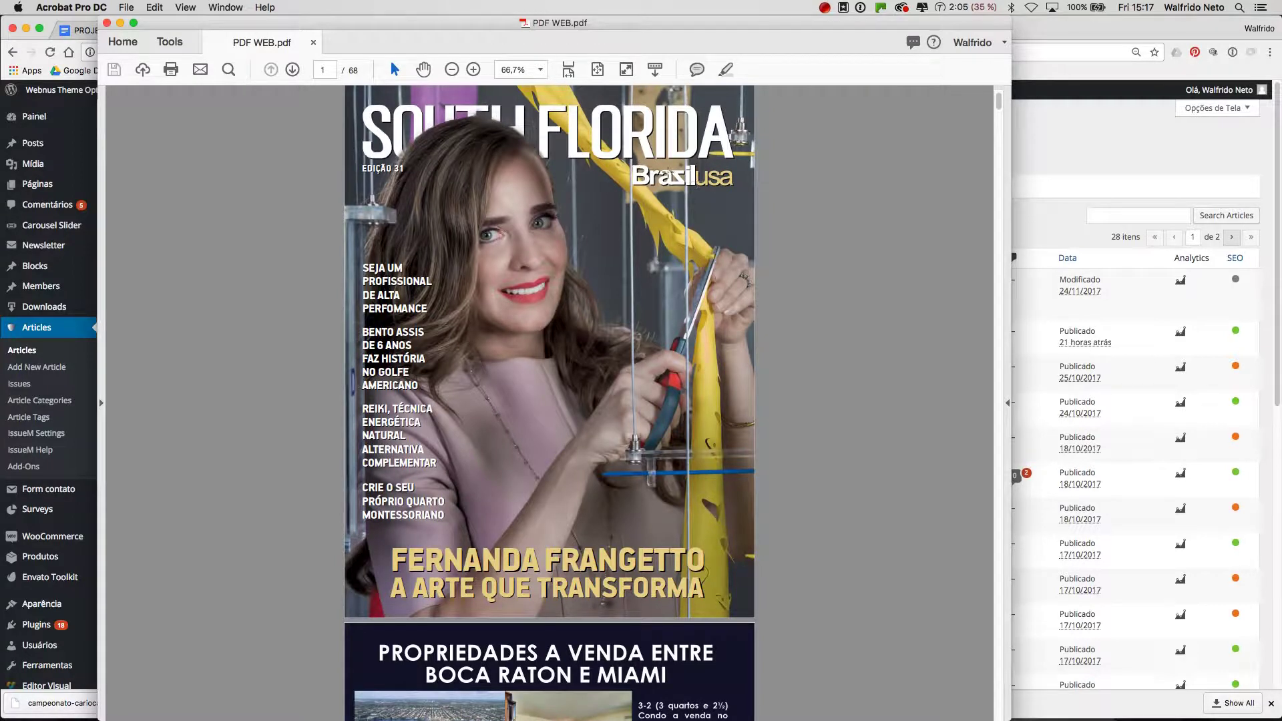
pyautogui.scroll(-5, 768, 452)
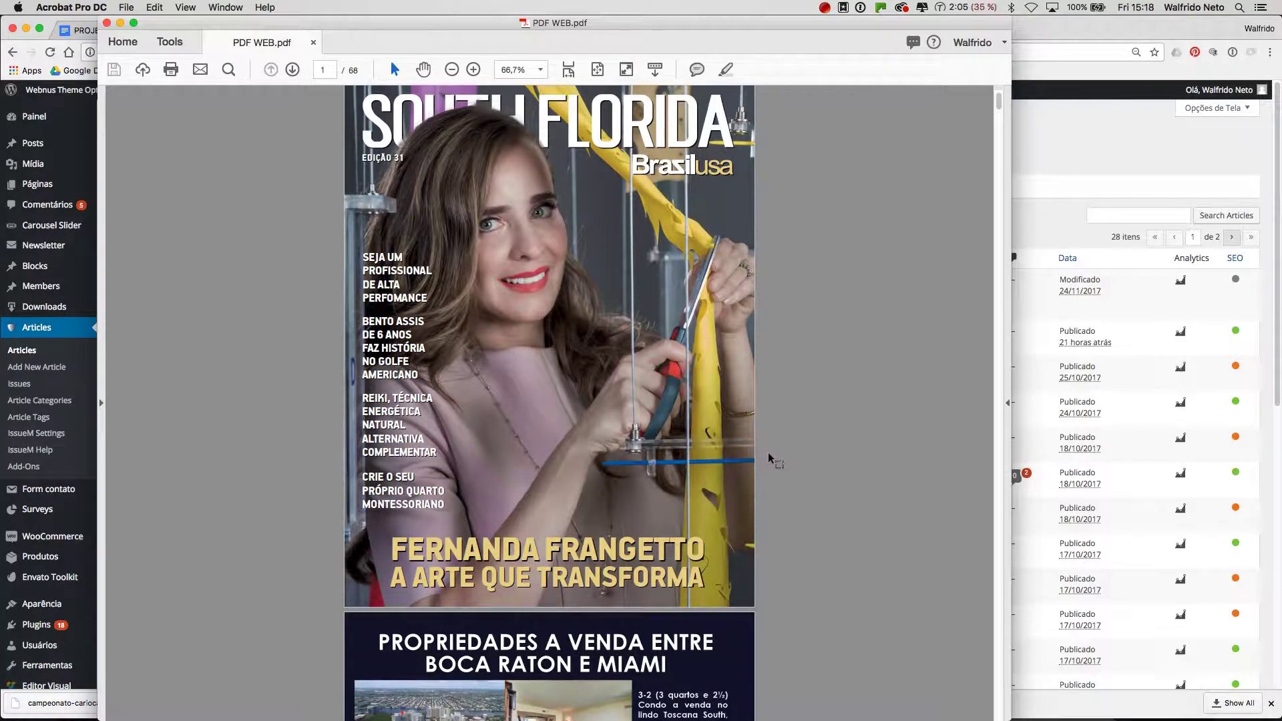
pyautogui.scroll(-5, 768, 452)
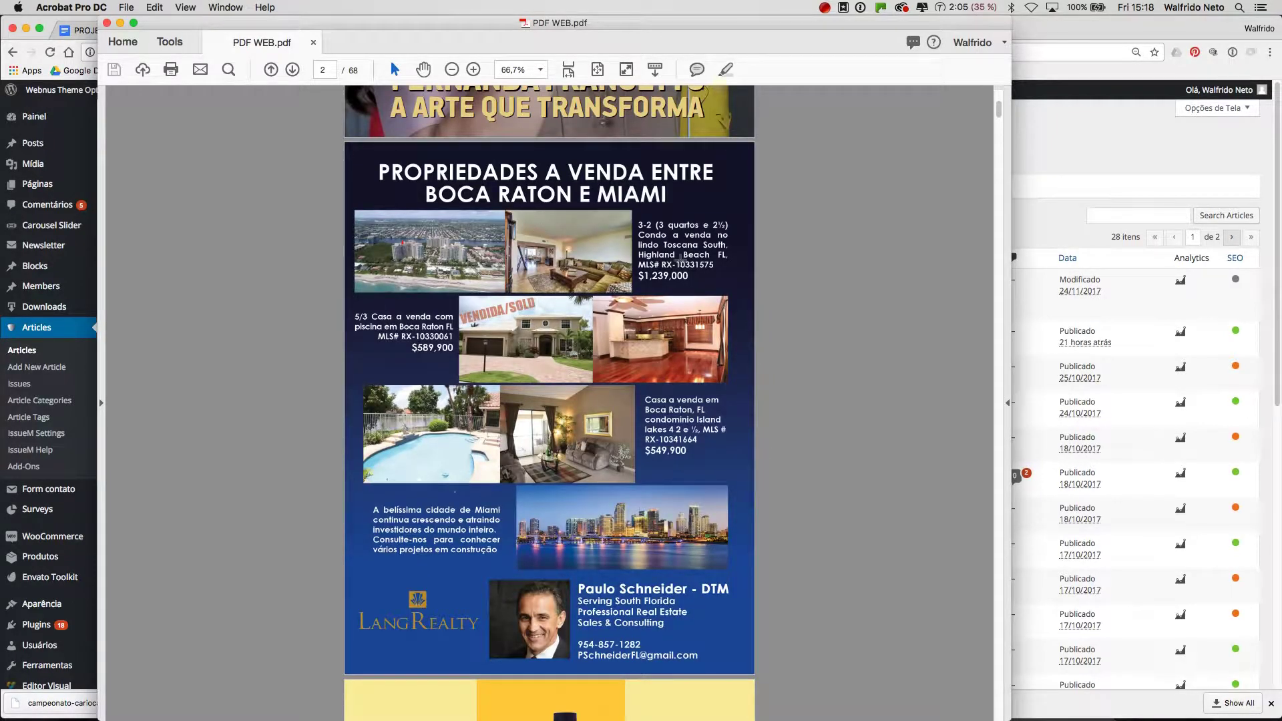
pyautogui.scroll(-2, 776, 362)
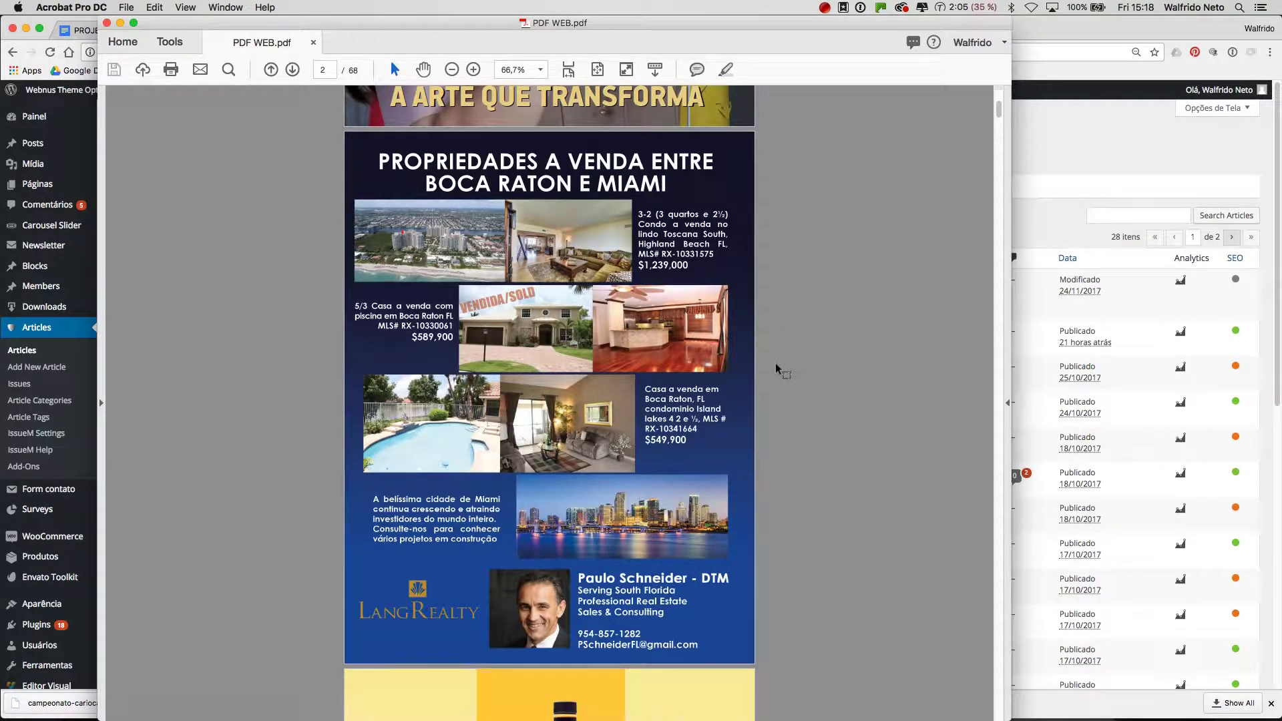
pyautogui.scroll(-12, 776, 368)
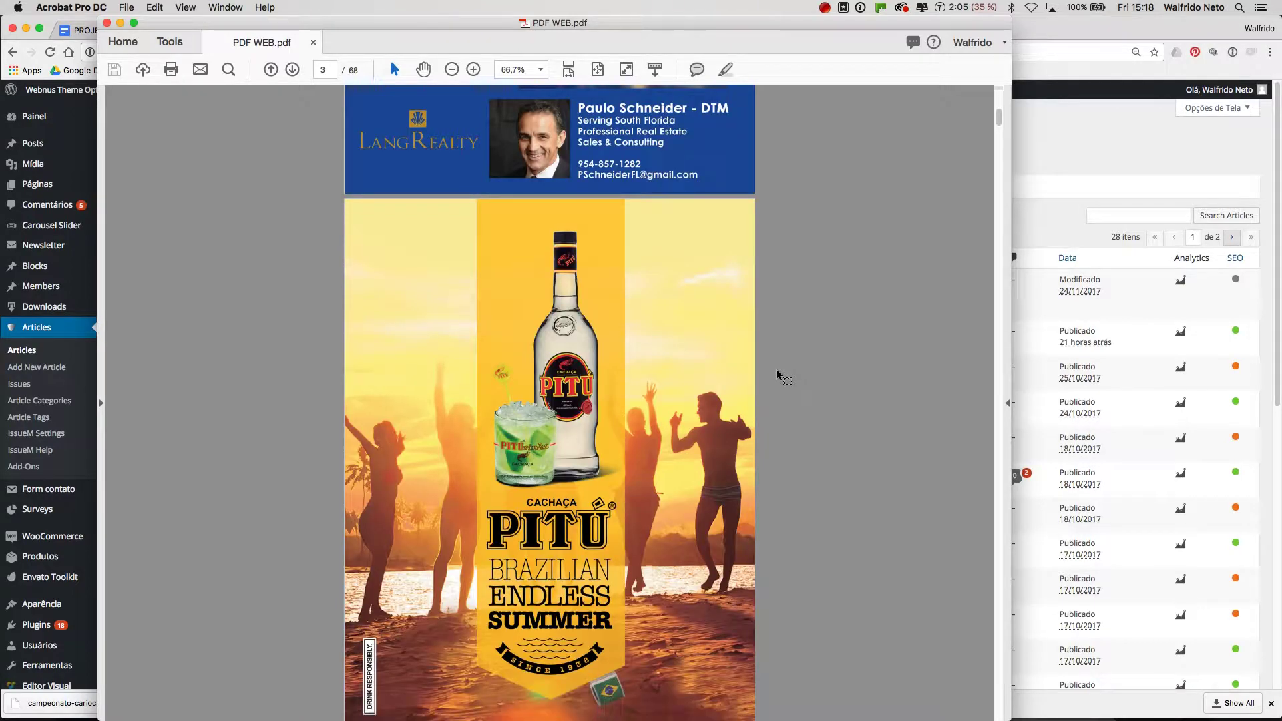
pyautogui.scroll(-10, 776, 369)
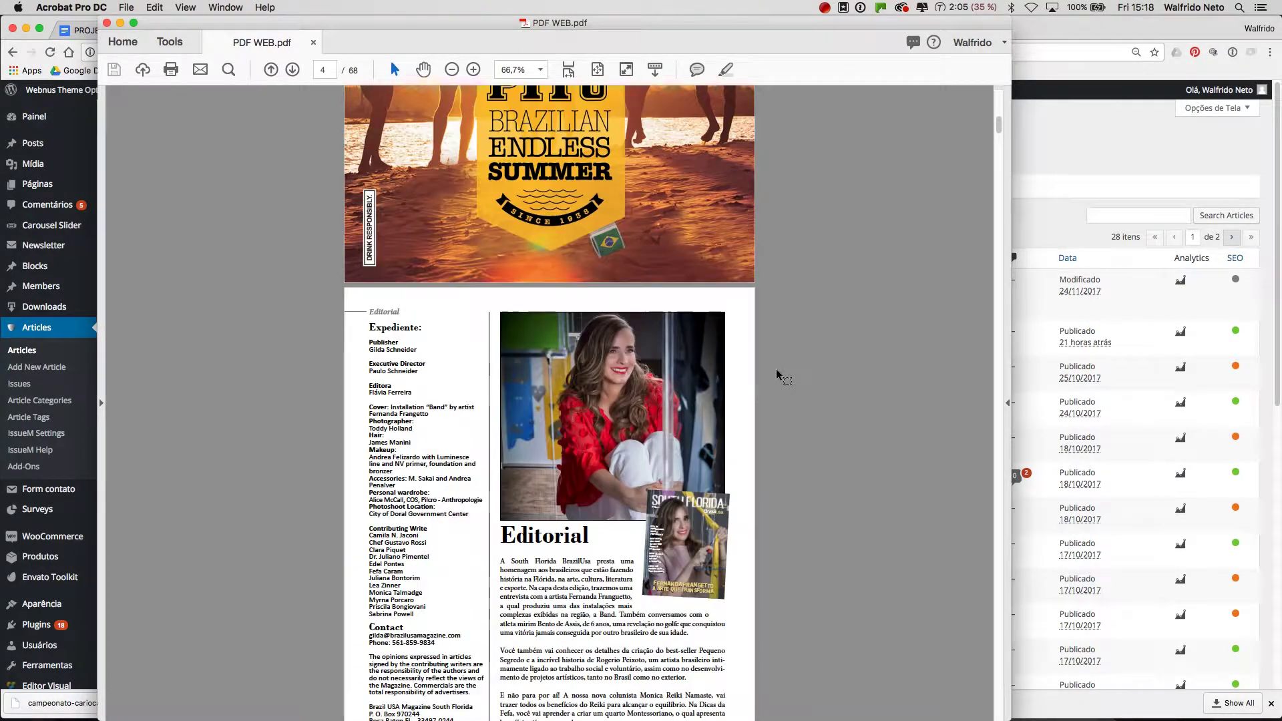
pyautogui.scroll(-6, 776, 368)
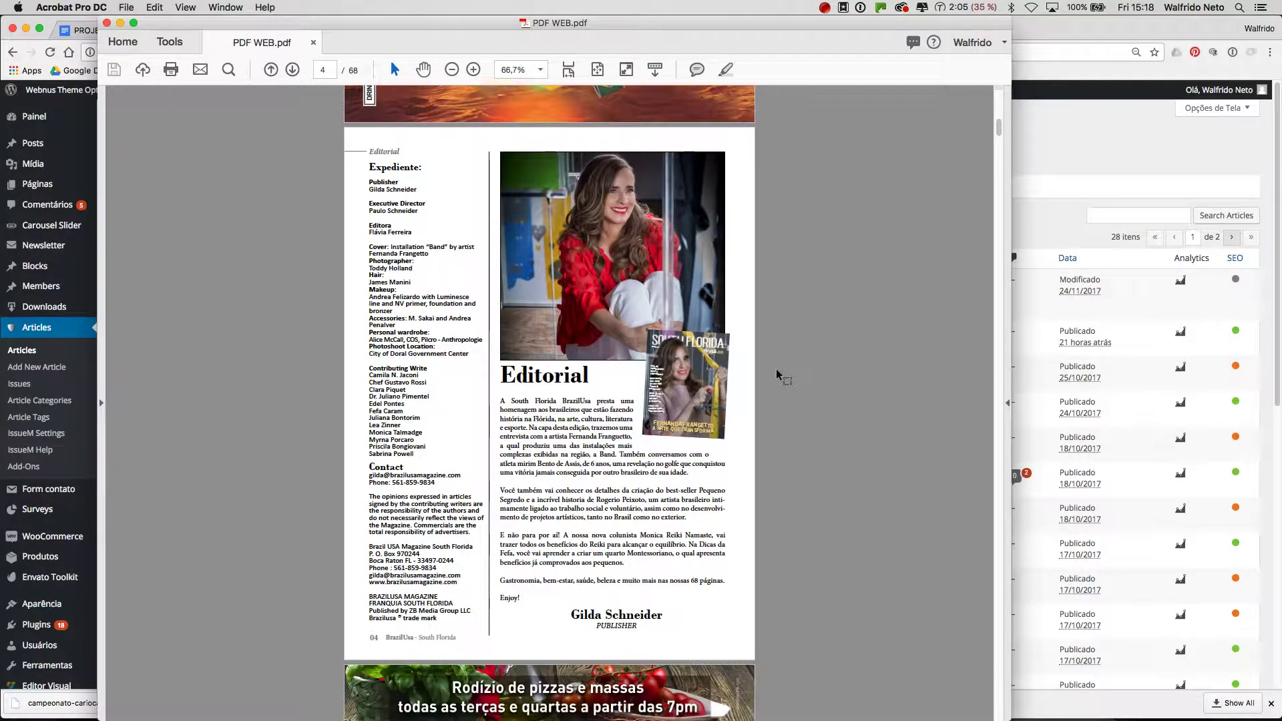
pyautogui.scroll(-8, 776, 368)
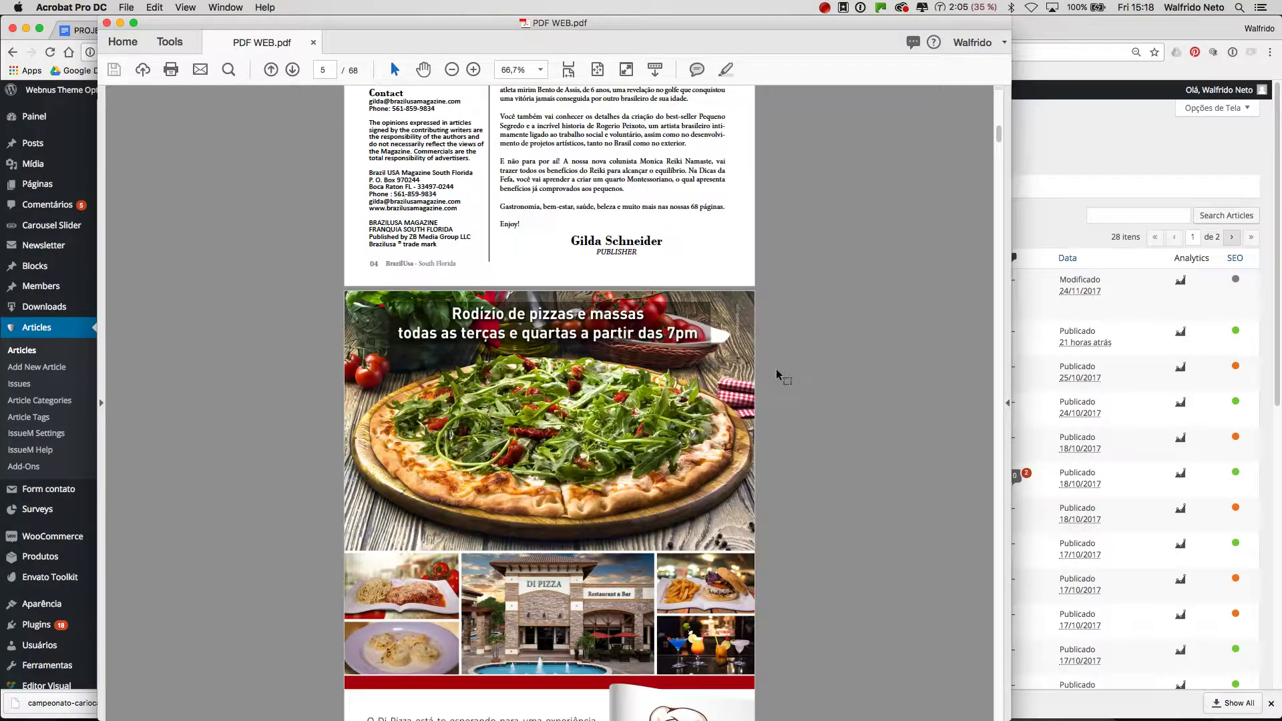
pyautogui.scroll(-9, 776, 368)
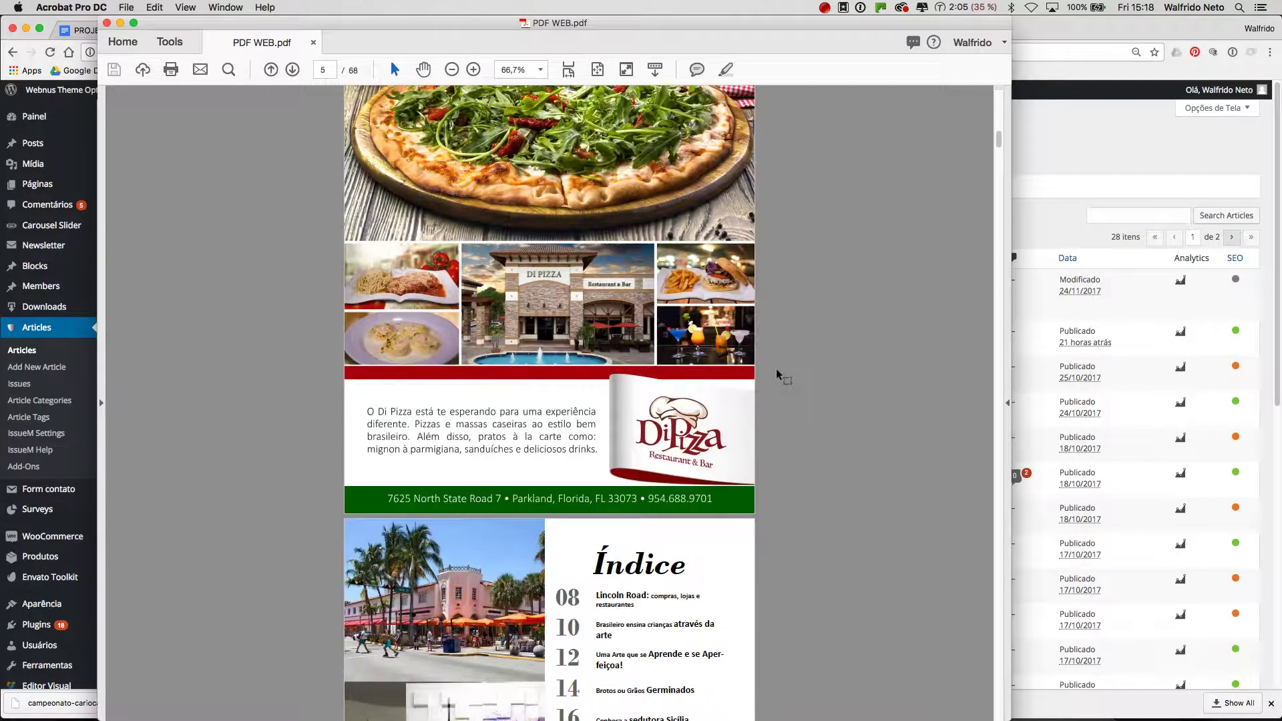
pyautogui.scroll(-8, 776, 368)
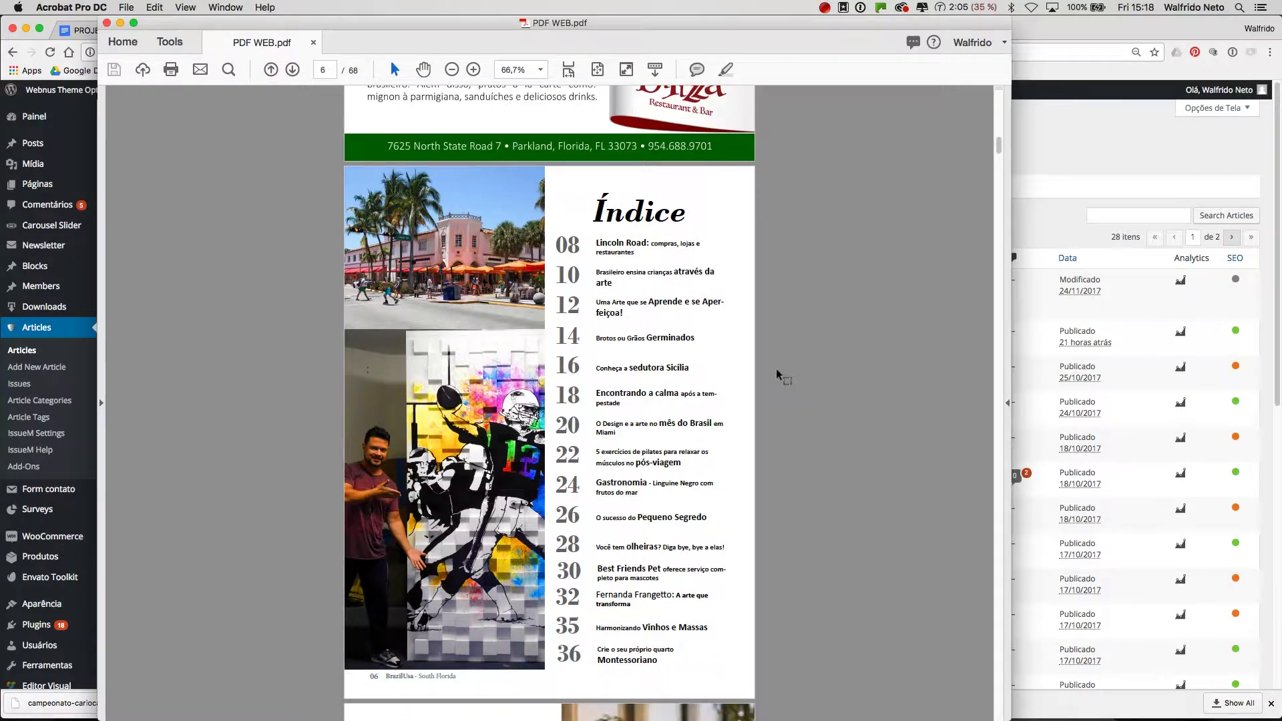
pyautogui.scroll(-10, 777, 373)
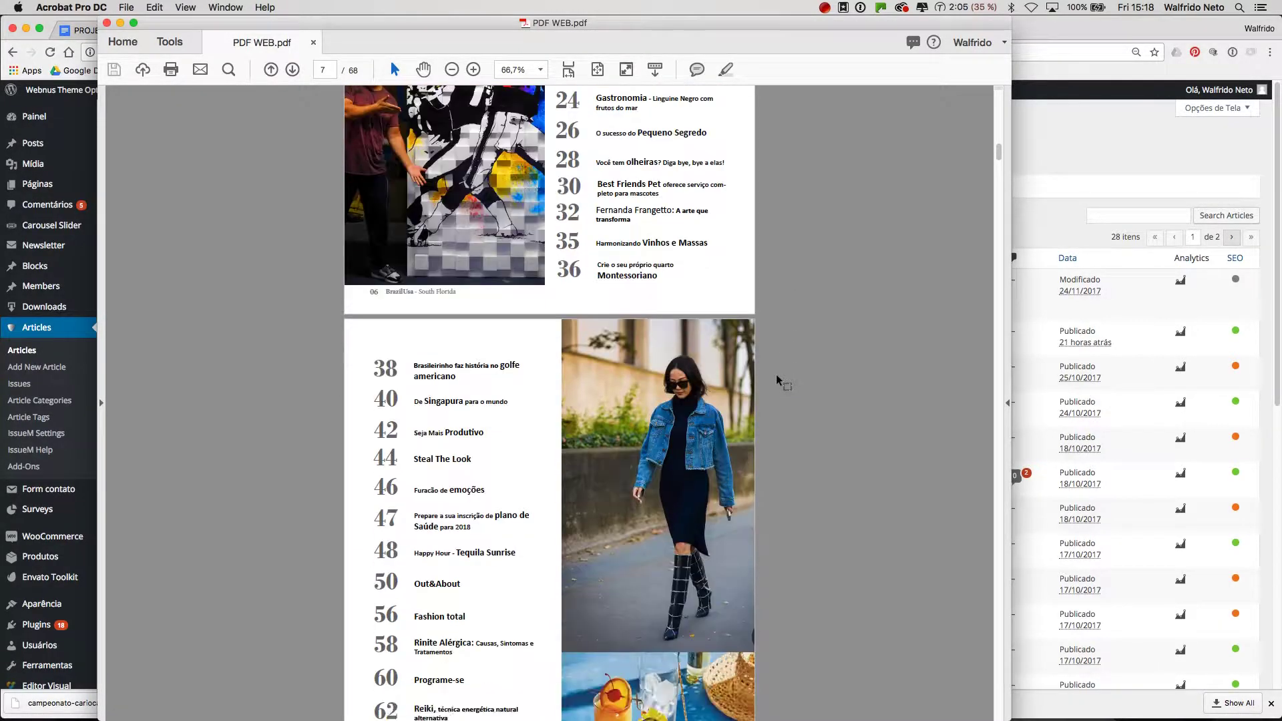
pyautogui.scroll(-11, 776, 380)
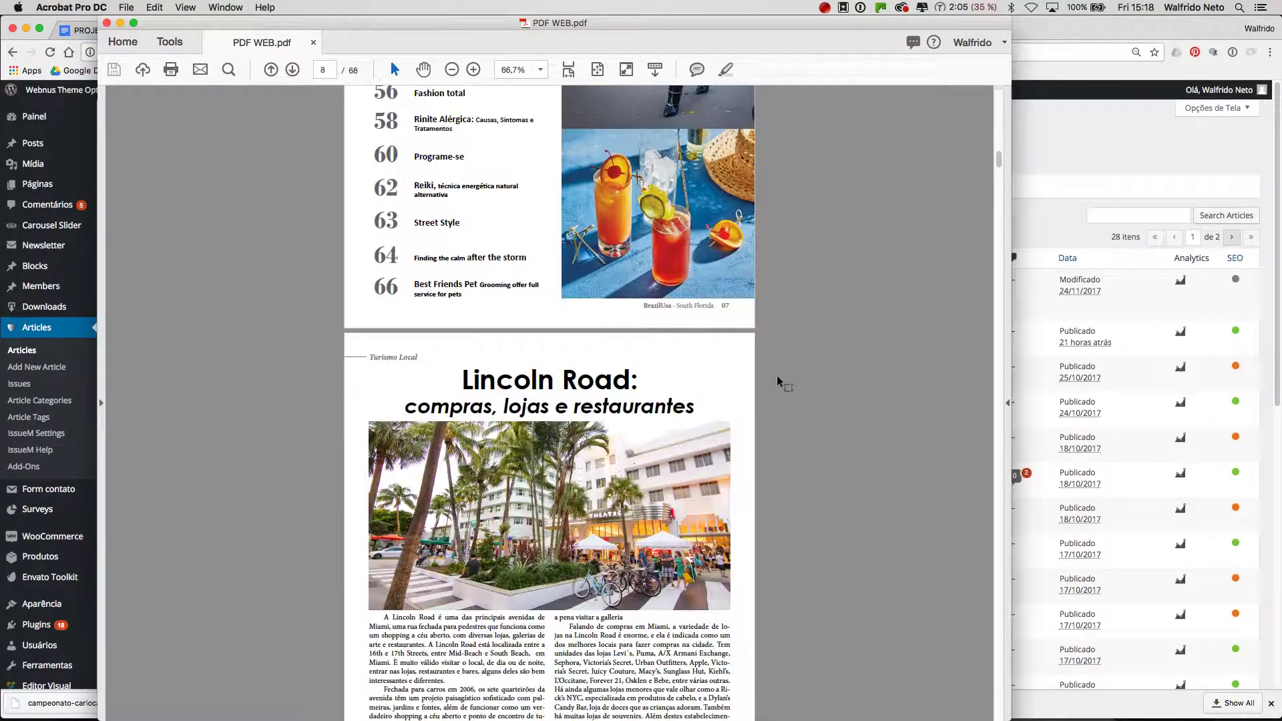
# Step: Look through the Lincoln Road article and the pet grooming ad, continuing to the profile article on page 10
pyautogui.scroll(-3, 778, 379)
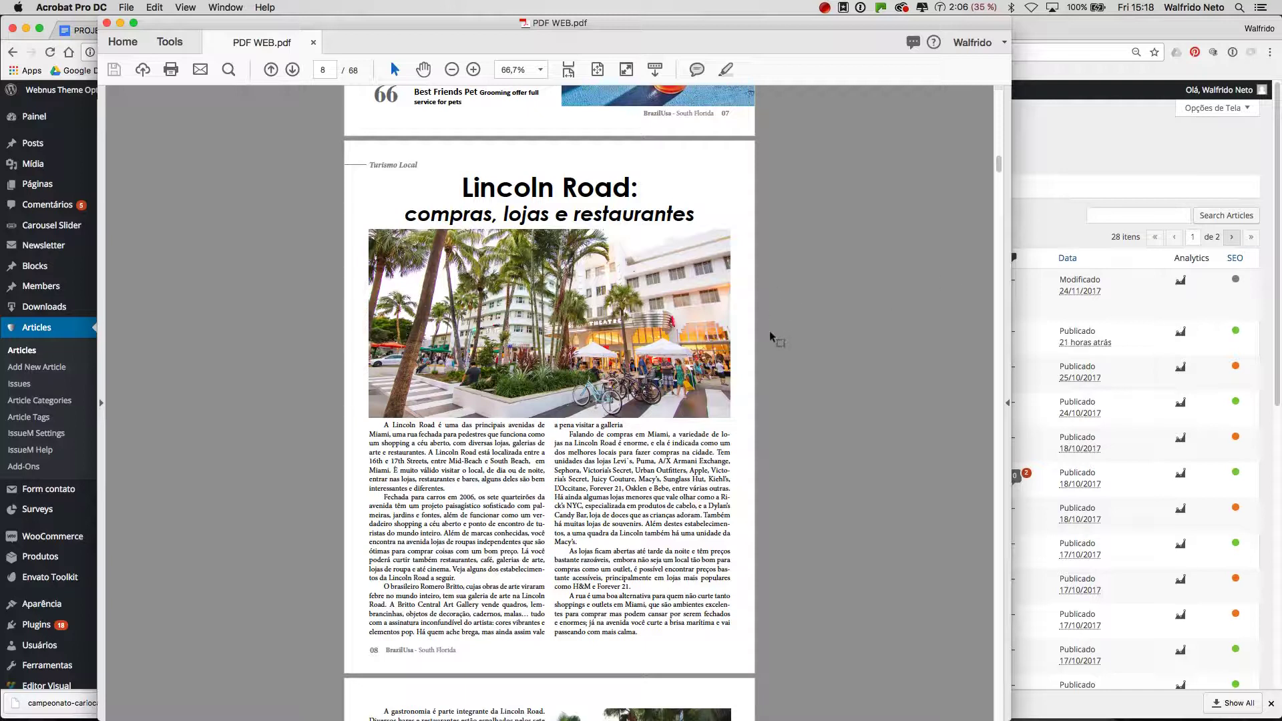
pyautogui.scroll(-5, 766, 335)
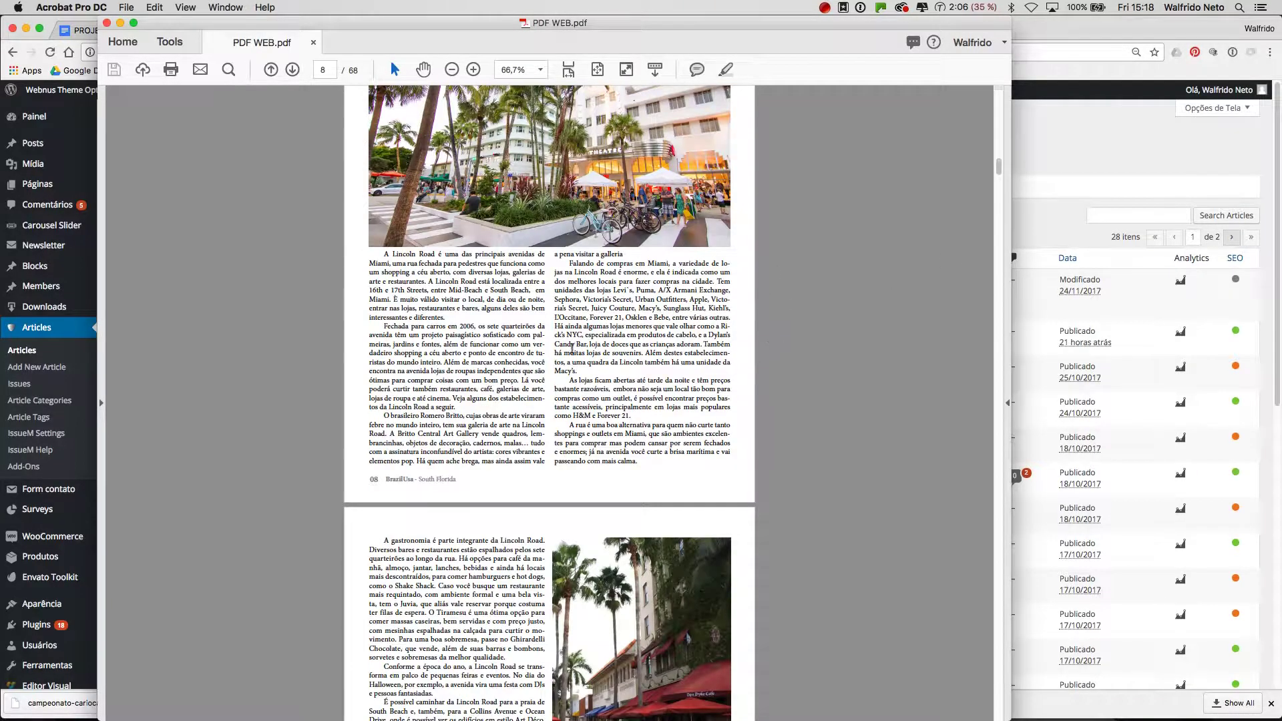
pyautogui.scroll(-7, 775, 384)
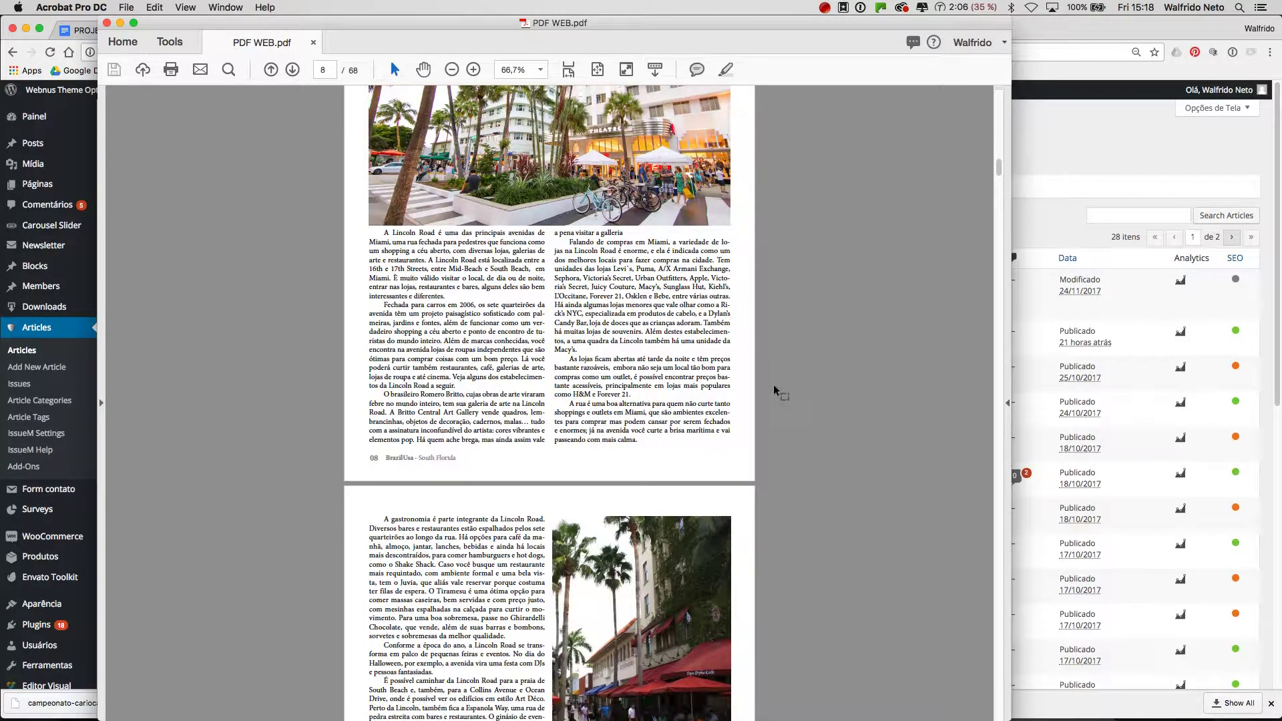
pyautogui.scroll(-6, 773, 386)
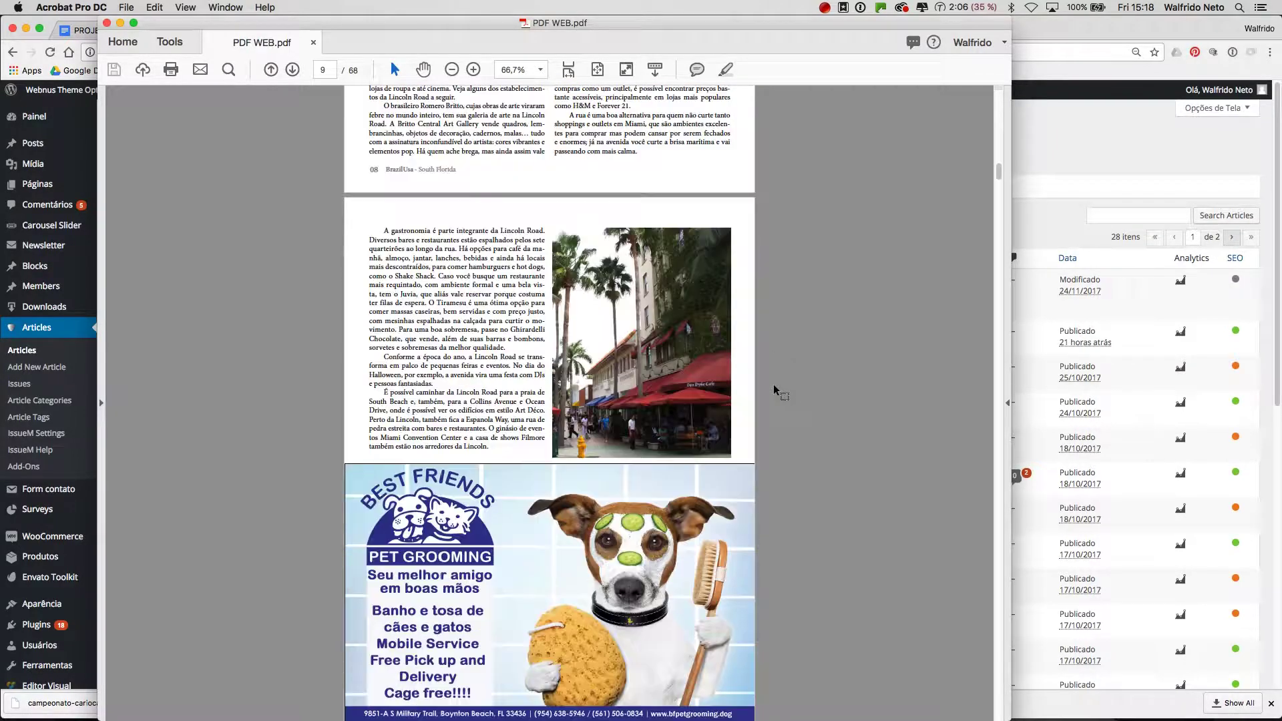
pyautogui.scroll(-5, 774, 390)
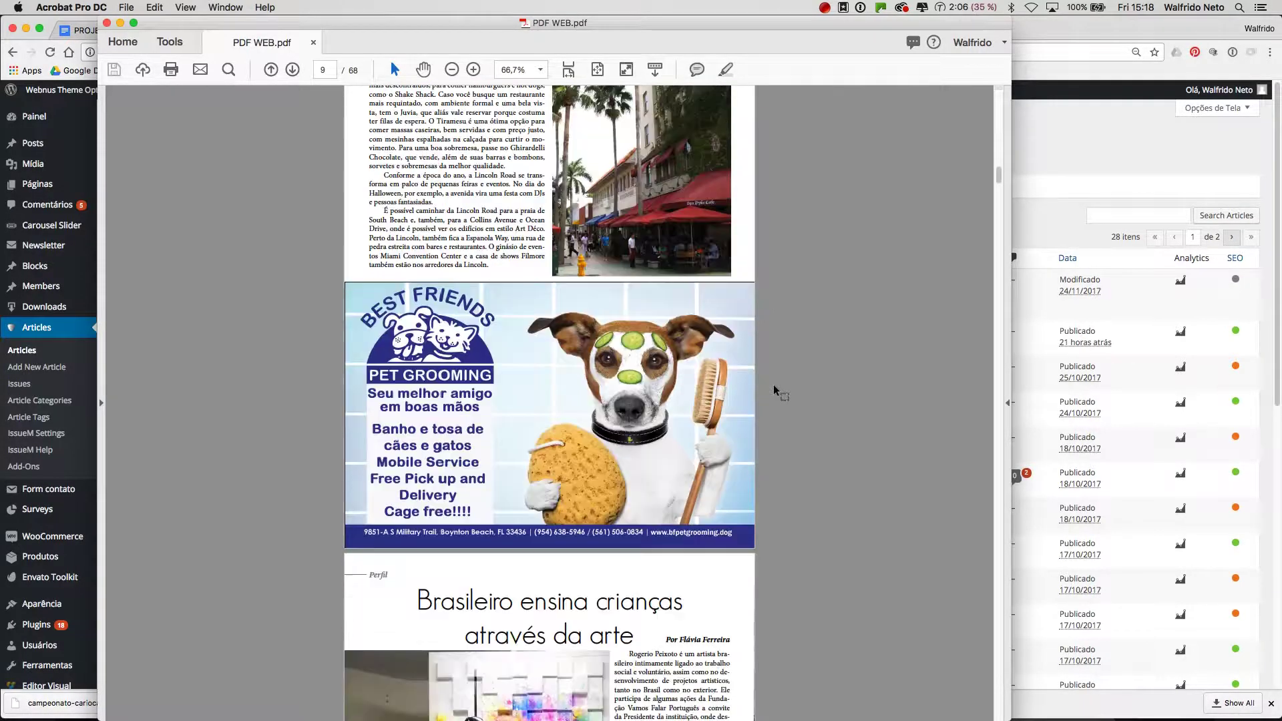
pyautogui.scroll(-3, 774, 390)
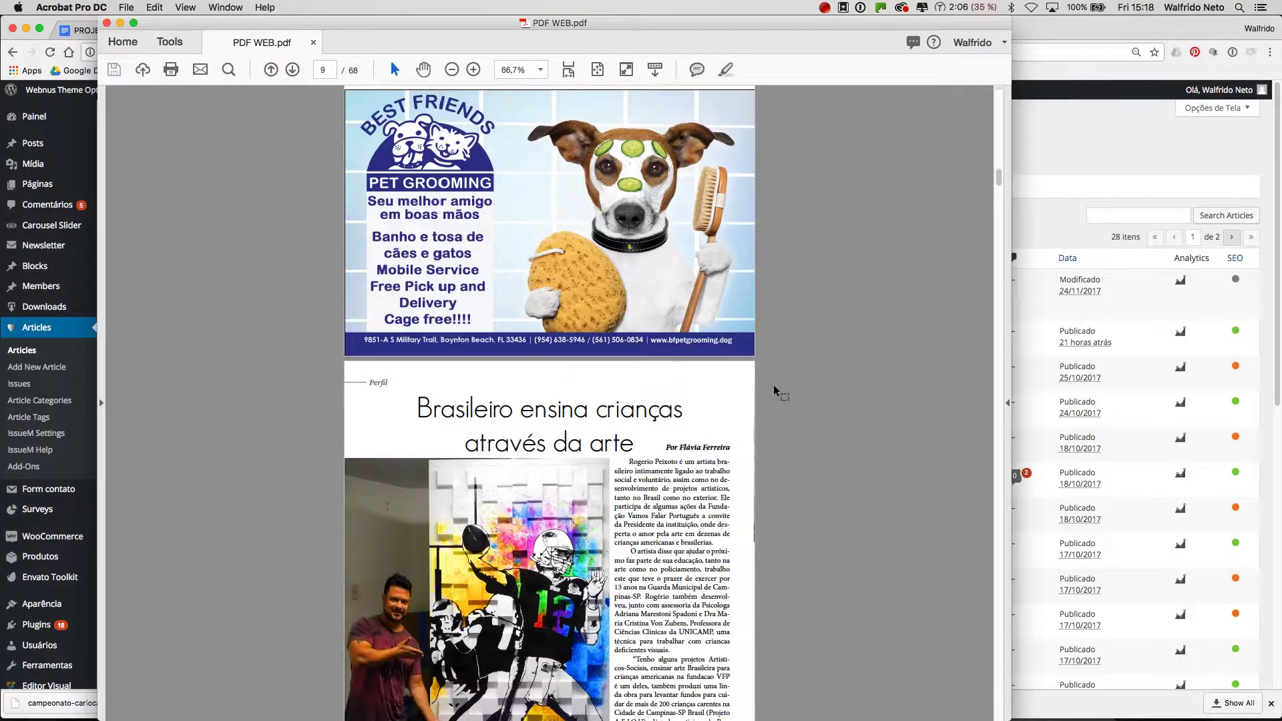
pyautogui.scroll(-1, 775, 391)
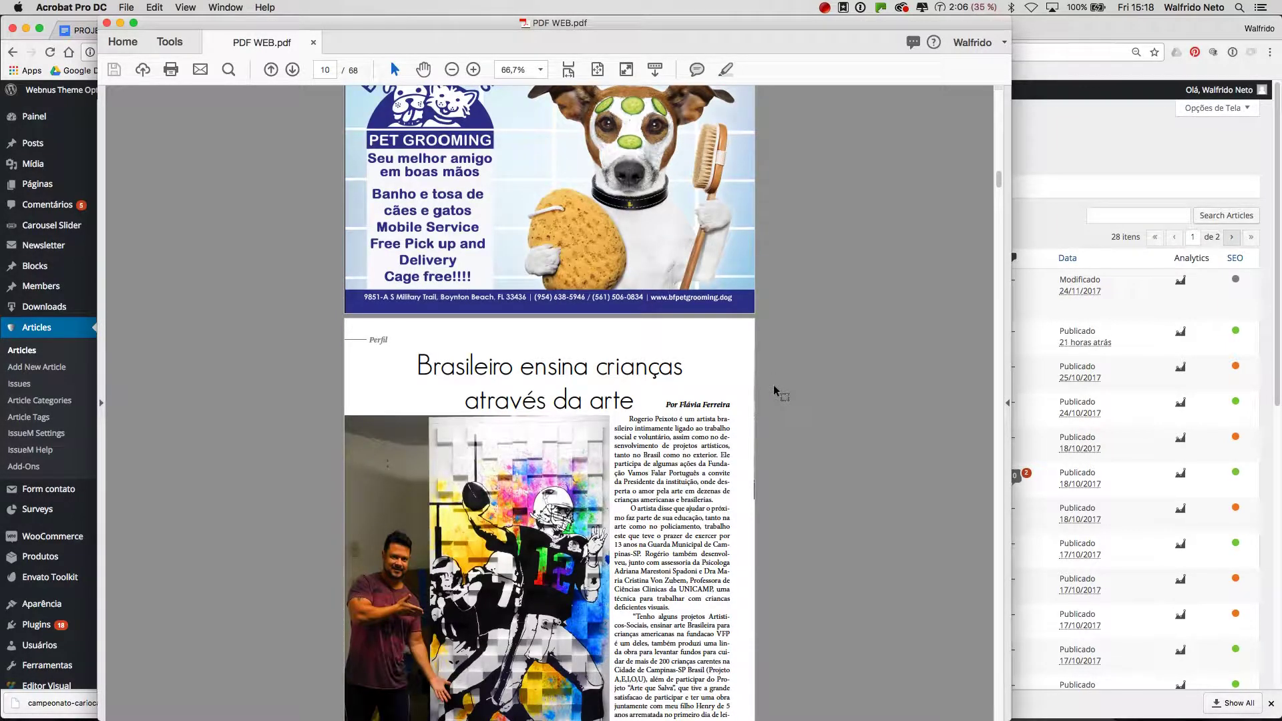
pyautogui.scroll(-4, 775, 391)
pyautogui.scroll(-1, 774, 390)
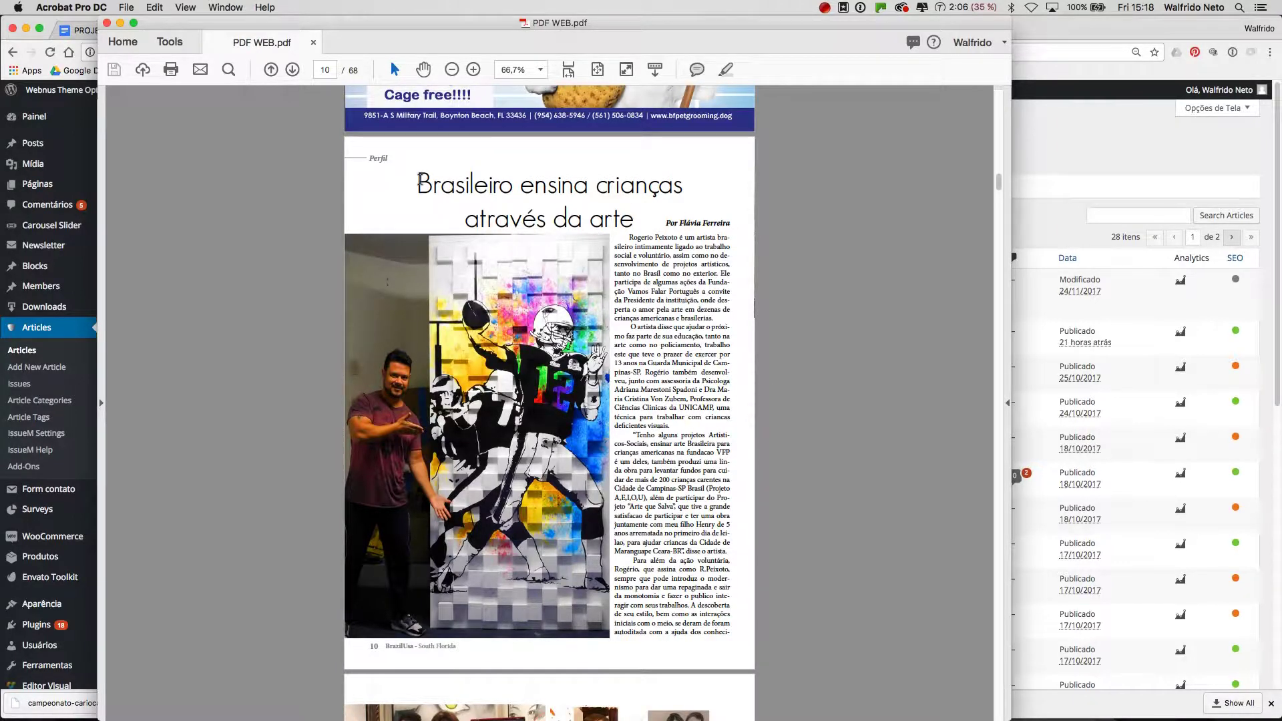
# Step: Copy the headline "Brasileiro ensina crianças através da arte" from PDF page 10 and paste it as the title of a new WordPress article
pyautogui.moveTo(418, 180); pyautogui.dragTo(634, 210)
pyautogui.press('super+c')
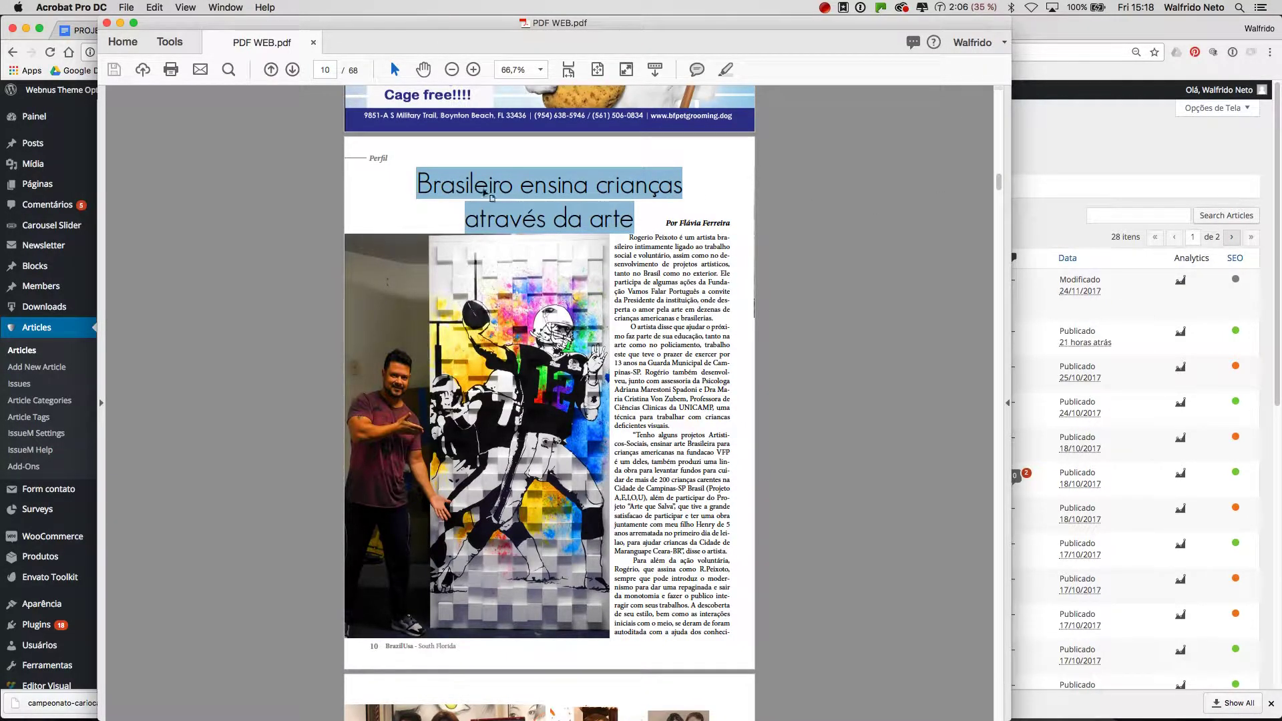
pyautogui.click(1039, 156)
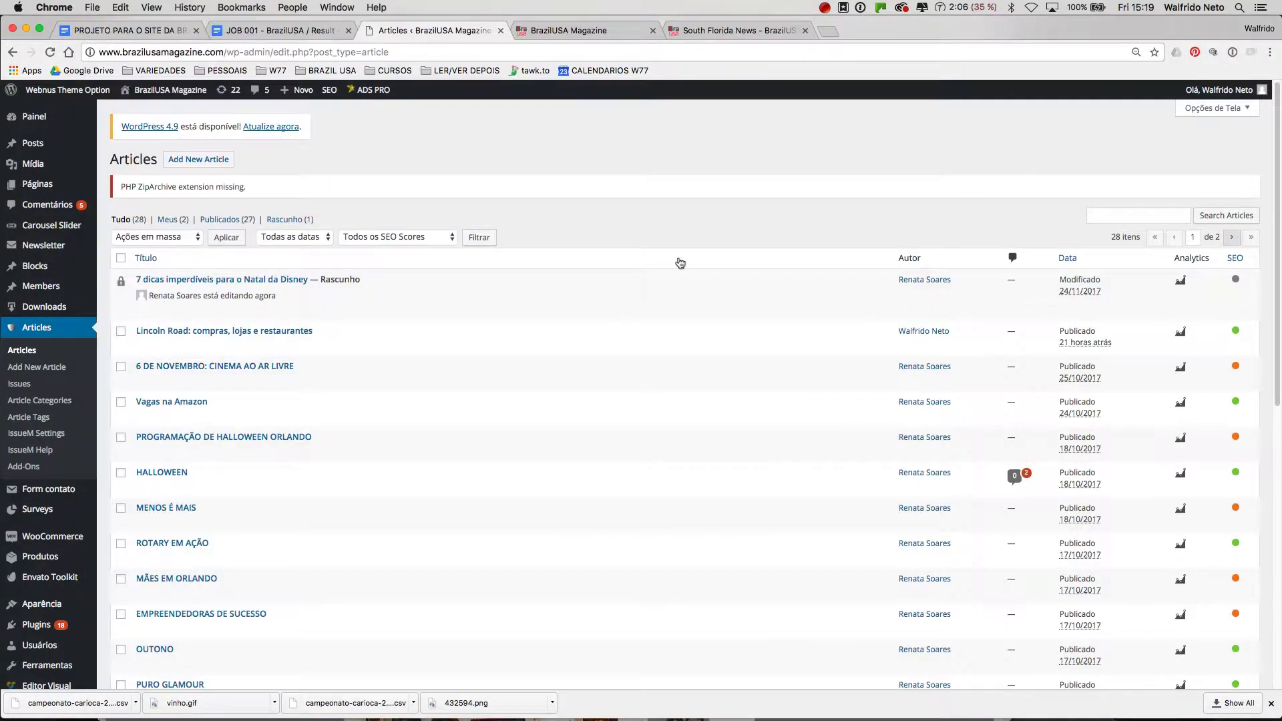
pyautogui.click(196, 159)
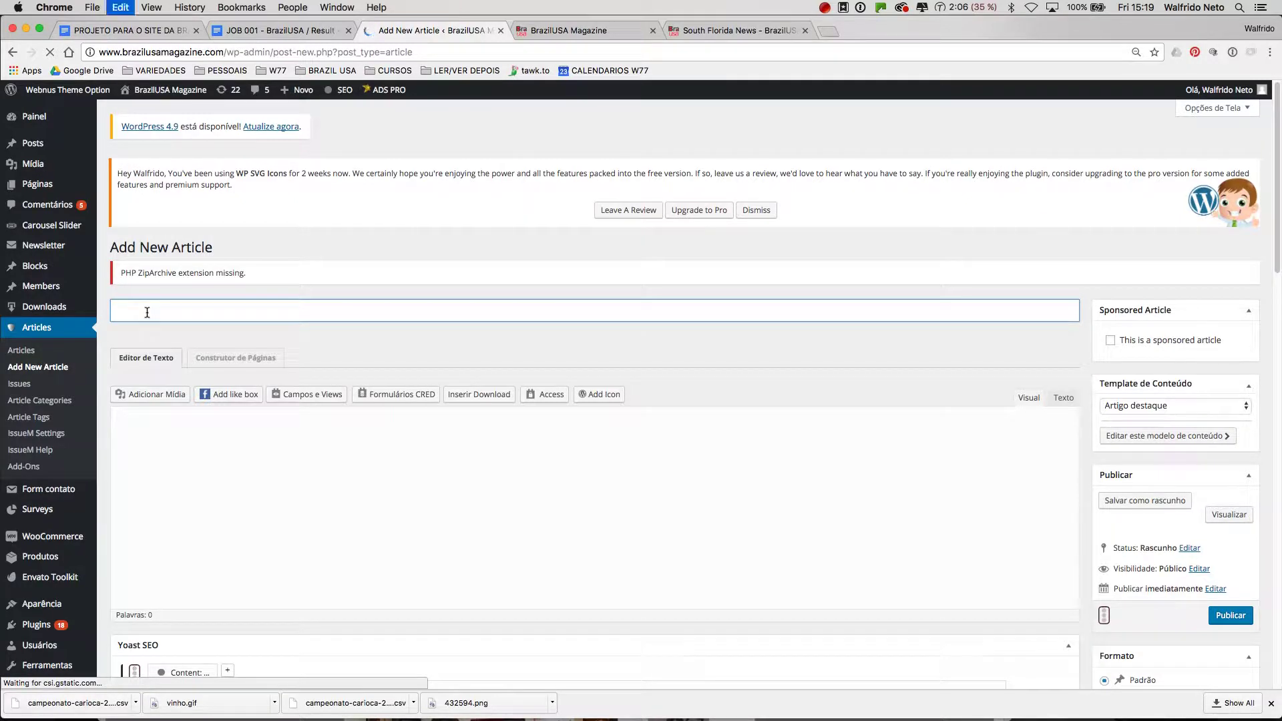
pyautogui.press('super+v')
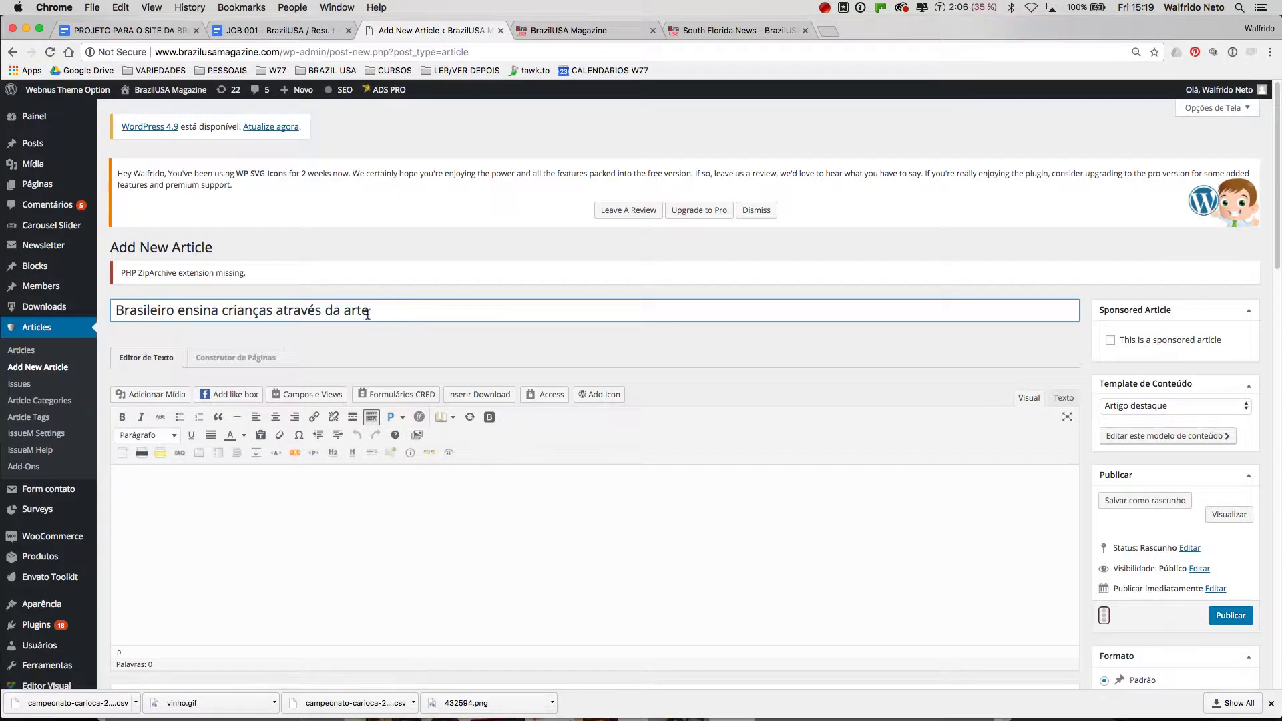
# Step: Copy the body text column of page 10 from the PDF in Acrobat and paste it into the new WordPress article's content
pyautogui.click(277, 518)
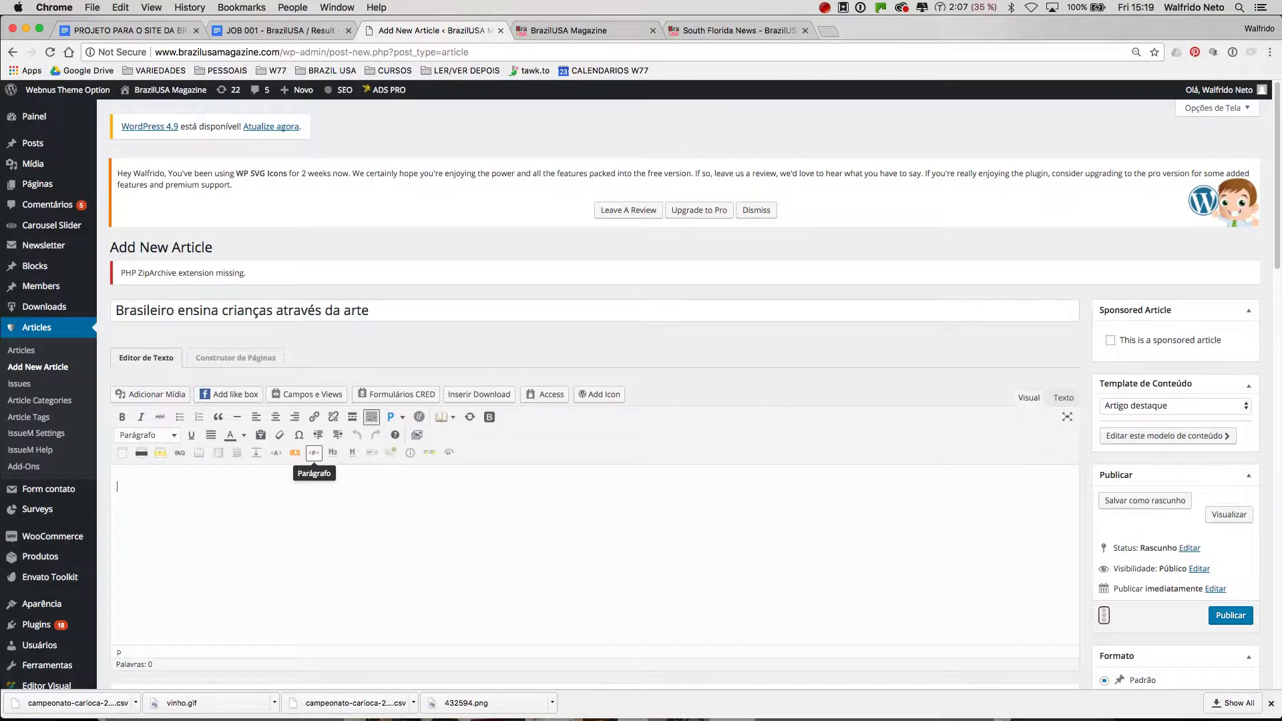
pyautogui.press('super+Tab')
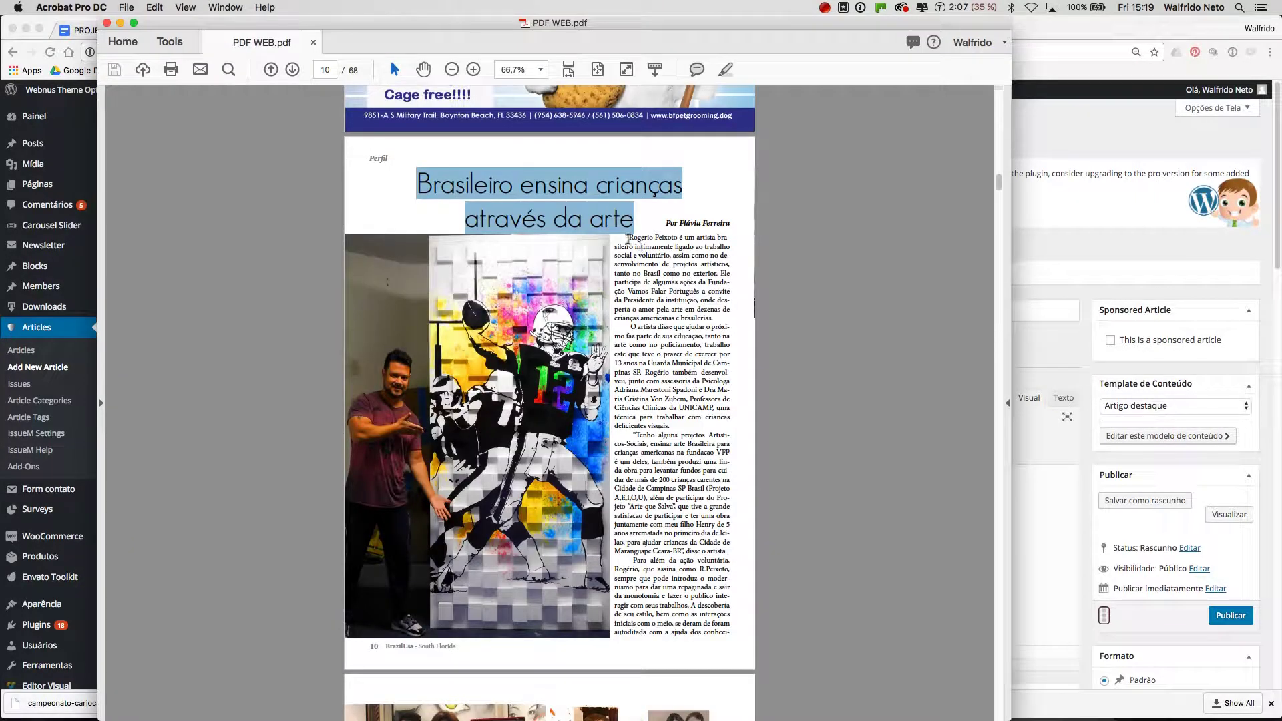
pyautogui.moveTo(628, 238); pyautogui.dragTo(732, 632)
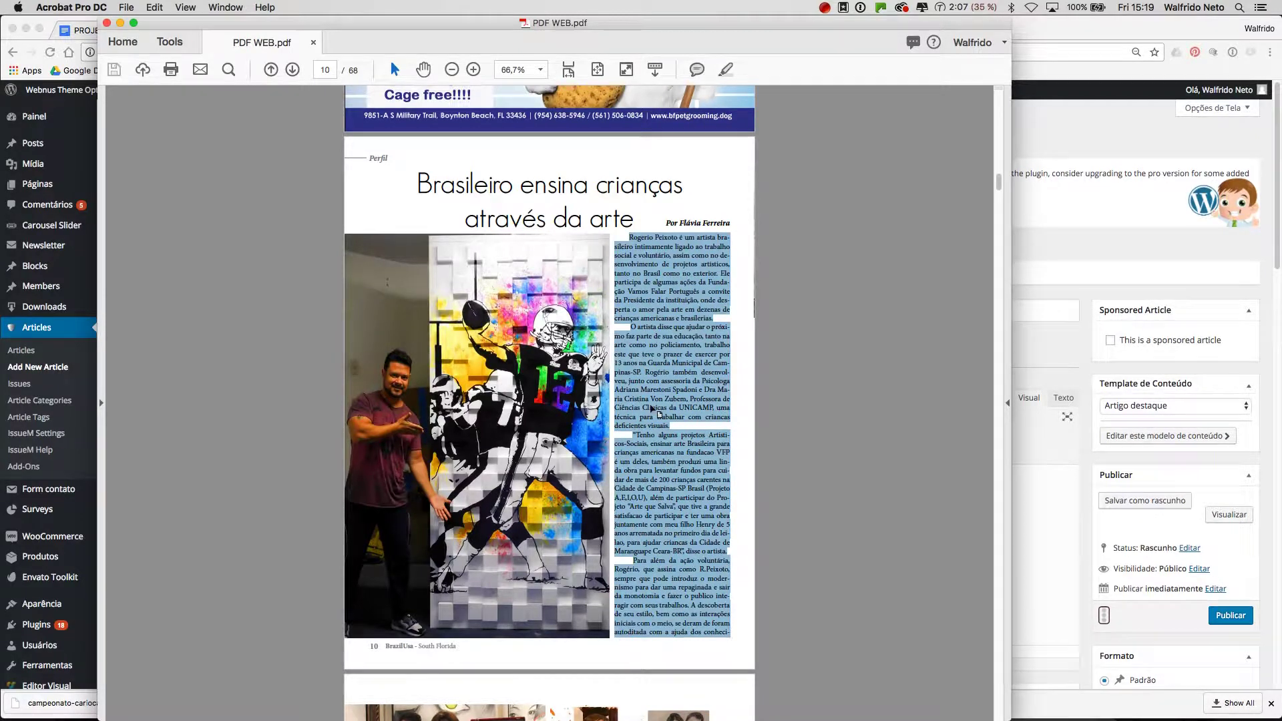
pyautogui.scroll(-6, 653, 404)
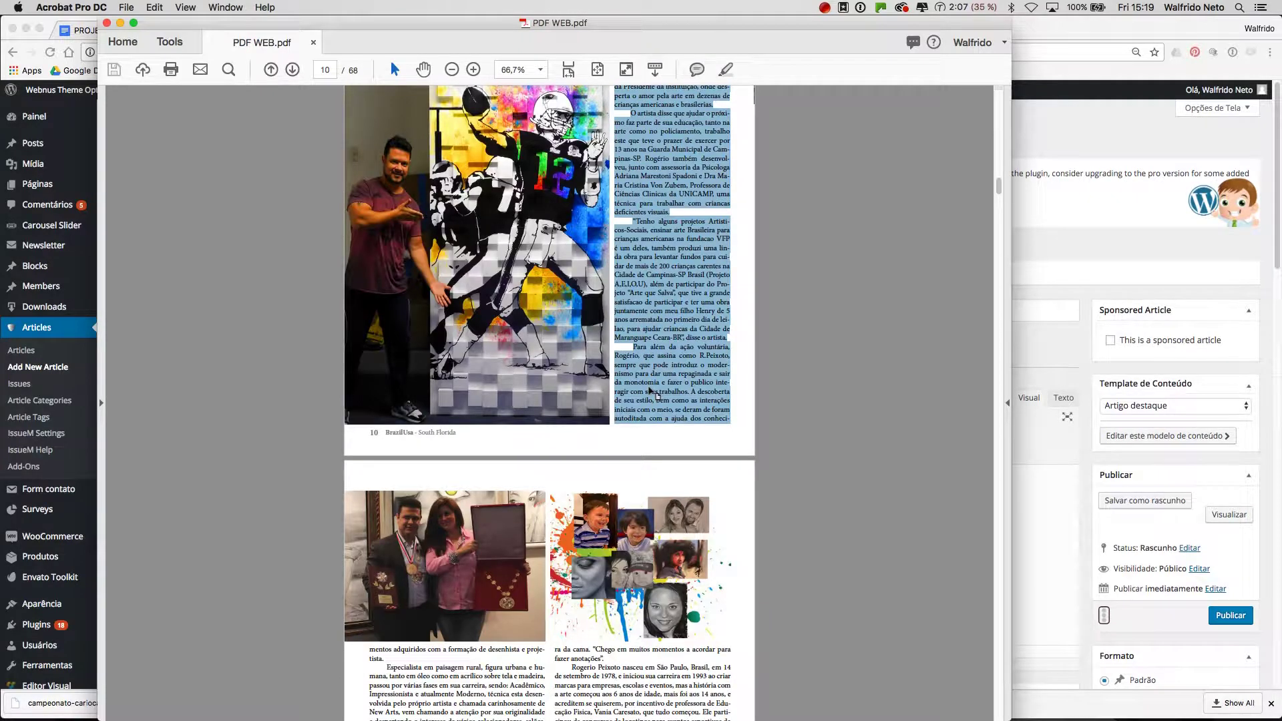
pyautogui.scroll(-1, 651, 393)
pyautogui.scroll(3, 650, 379)
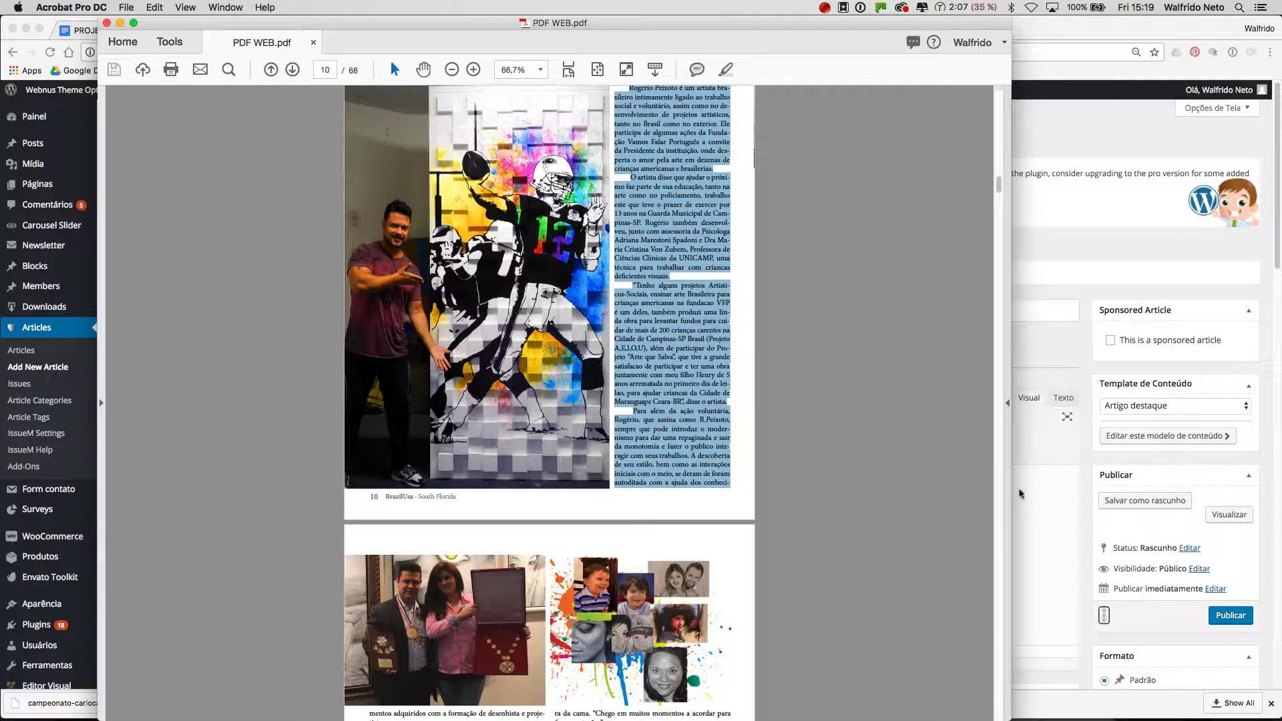
pyautogui.click(1045, 451)
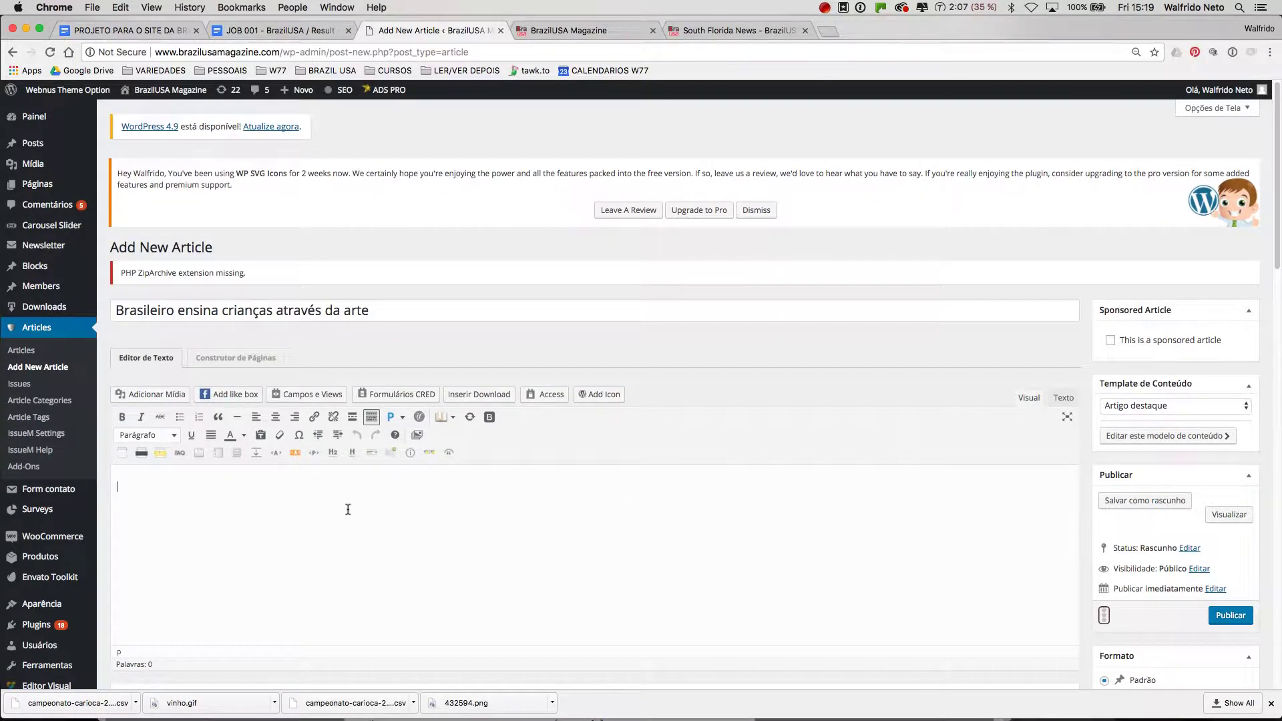
pyautogui.press('super+v')
pyautogui.scroll(-3, 378, 504)
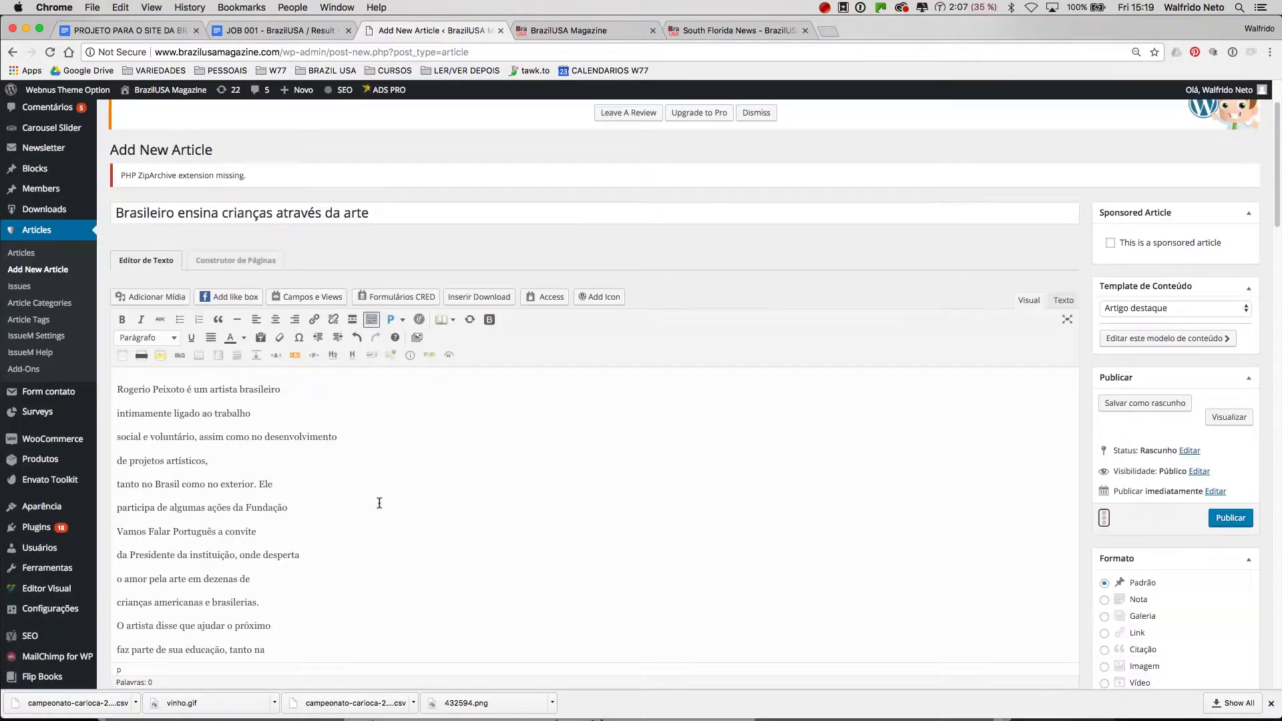
# Step: Copy the first text column of page 11, starting at "mentos adquiridos", from PDF WEB.pdf in Acrobat
pyautogui.scroll(-1, 154, 364)
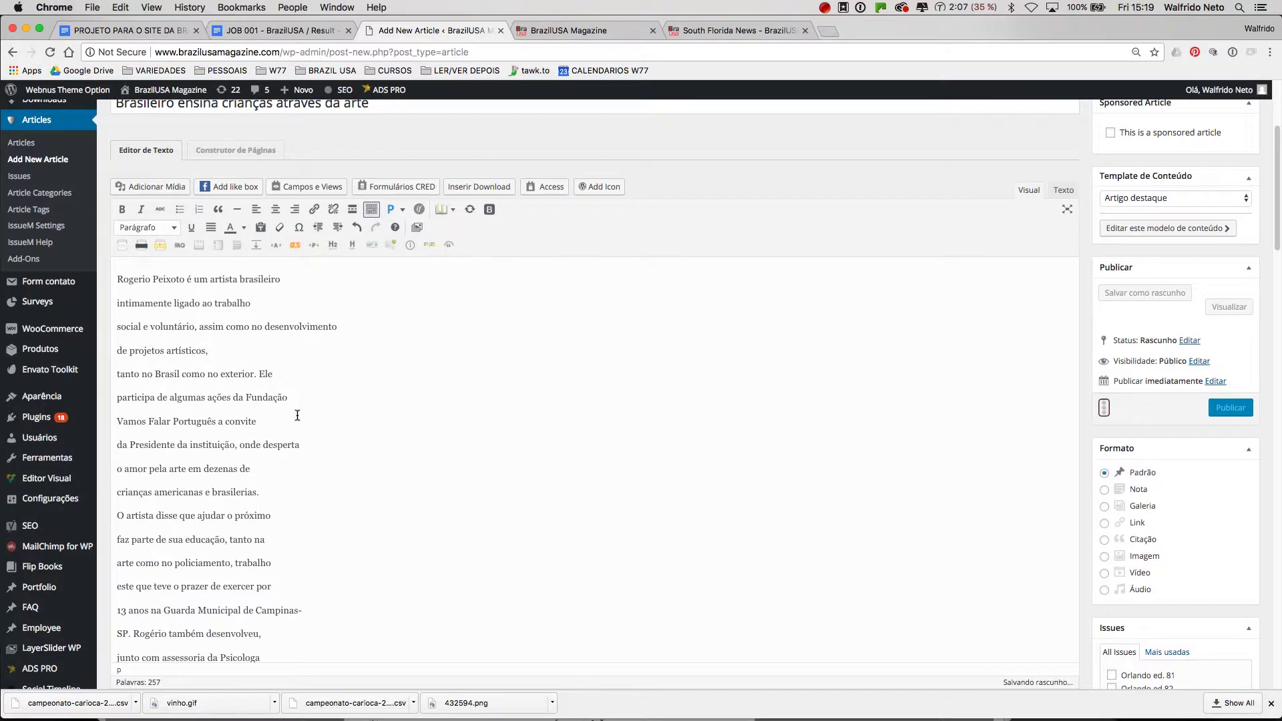
pyautogui.press('super+Tab')
pyautogui.scroll(-2, 502, 478)
pyautogui.scroll(-8, 502, 478)
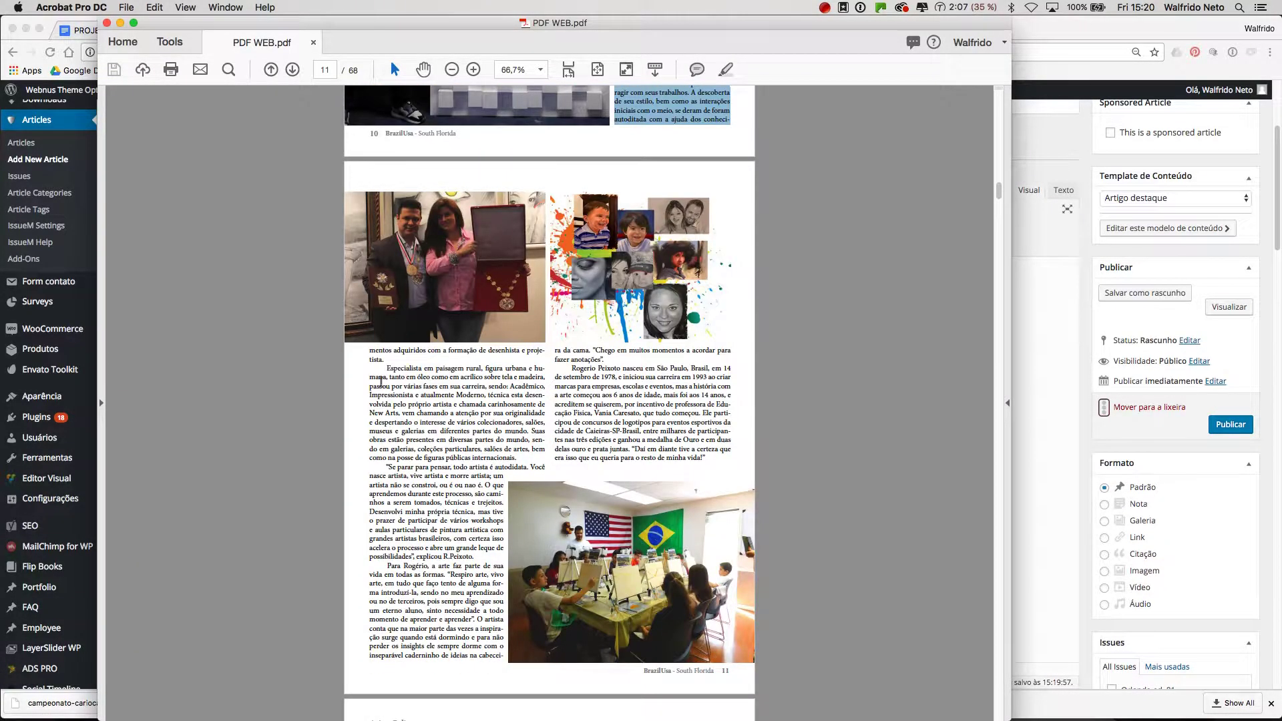
pyautogui.moveTo(370, 350); pyautogui.dragTo(503, 658)
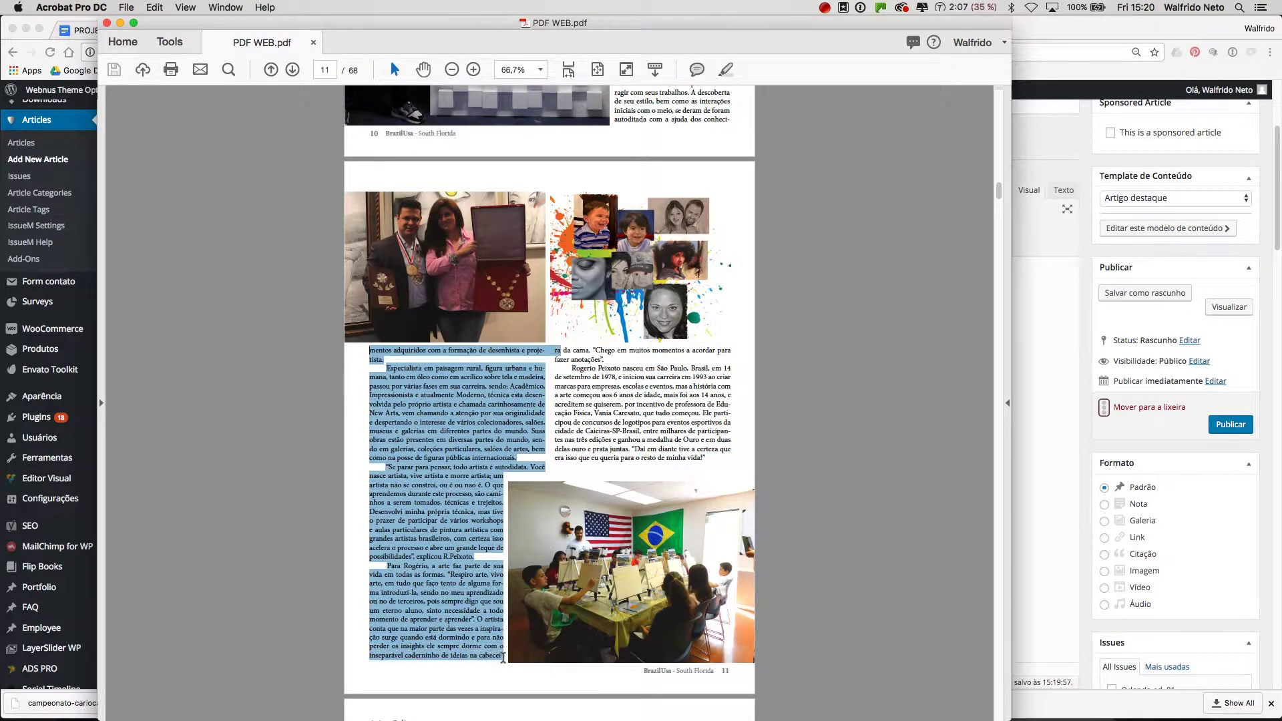
pyautogui.press('super+c')
# Step: Paste the copied column at the end of the WordPress article's content and rejoin the split word "conhecimentos"
pyautogui.press('super+Tab')
pyautogui.scroll(-5, 354, 454)
pyautogui.scroll(-10, 357, 429)
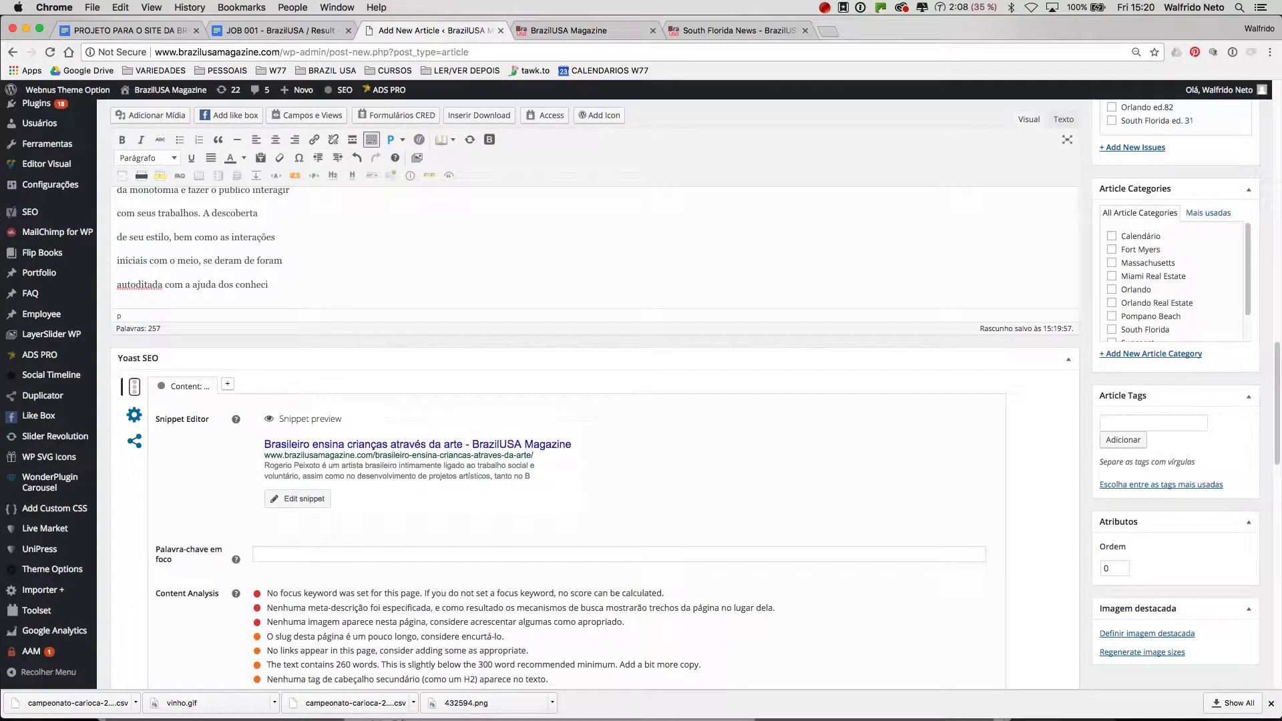
pyautogui.press('super+v')
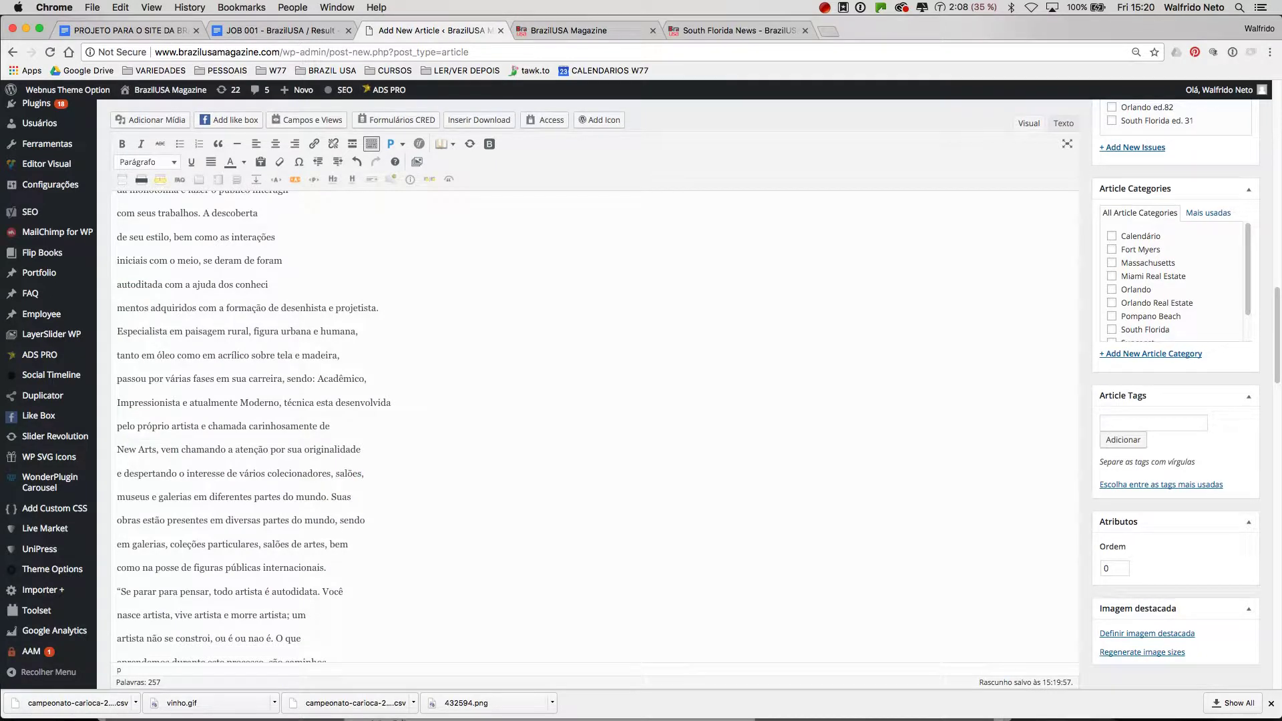
pyautogui.click(118, 308)
pyautogui.press('BackSpace')
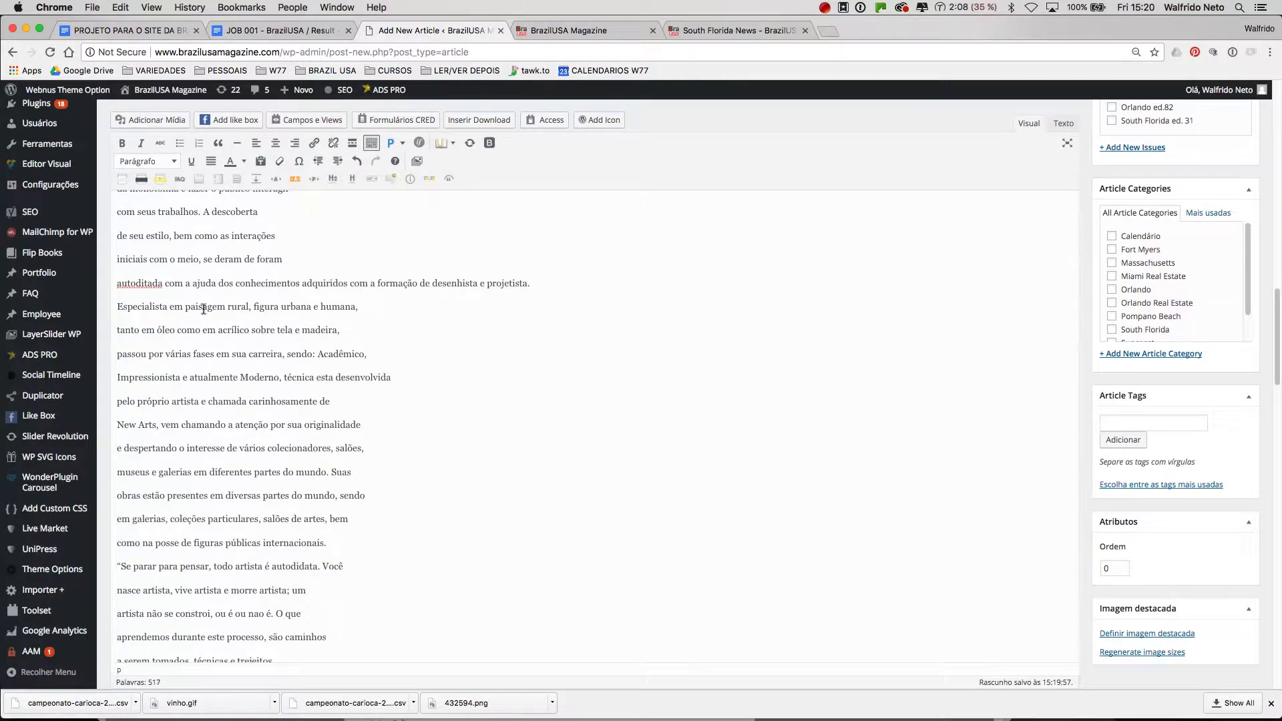
# Step: Copy the second text column of PDF page 11 in Acrobat, from "da cama" to "resto de minha vida!"
pyautogui.scroll(-15, 408, 418)
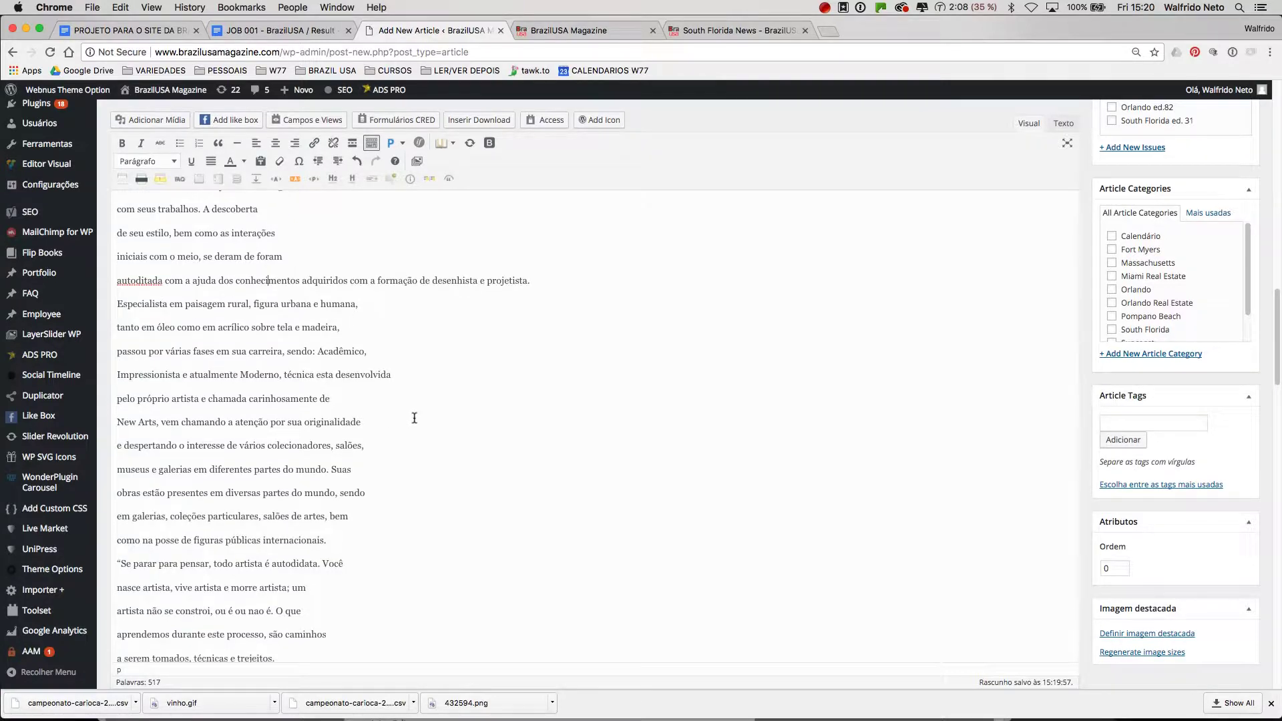
pyautogui.scroll(-1, 416, 408)
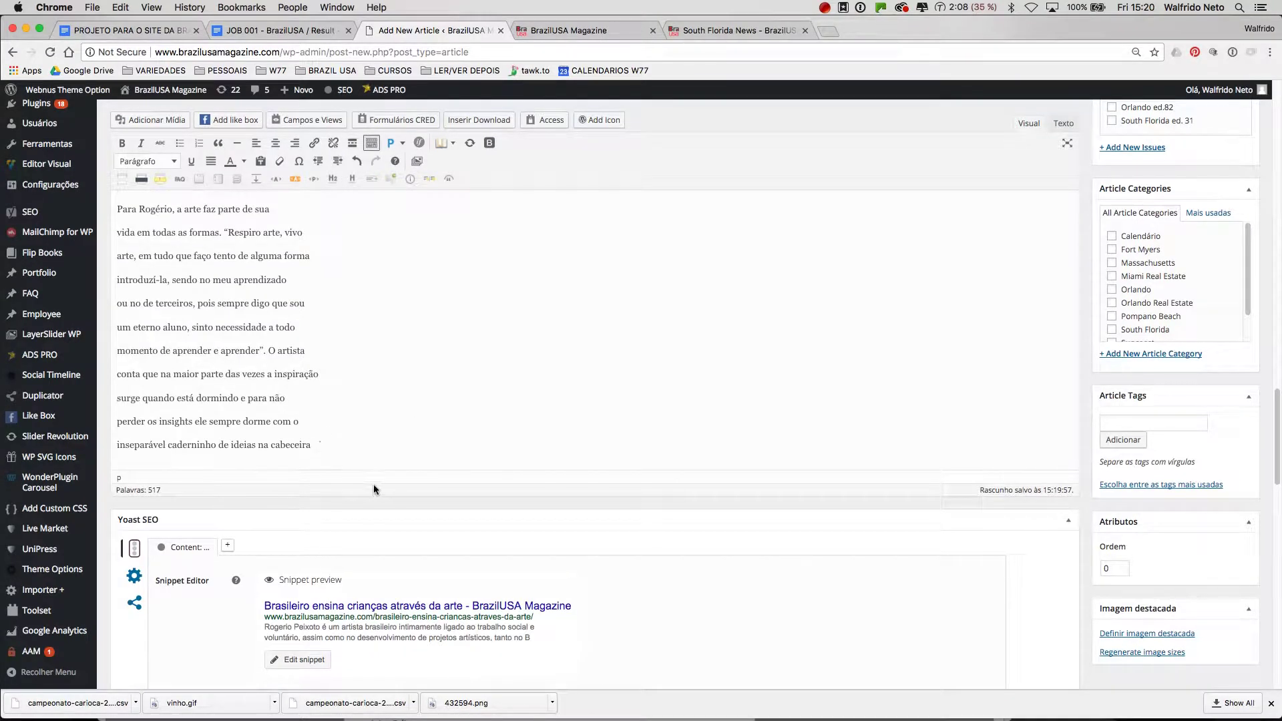
pyautogui.press('super+Tab')
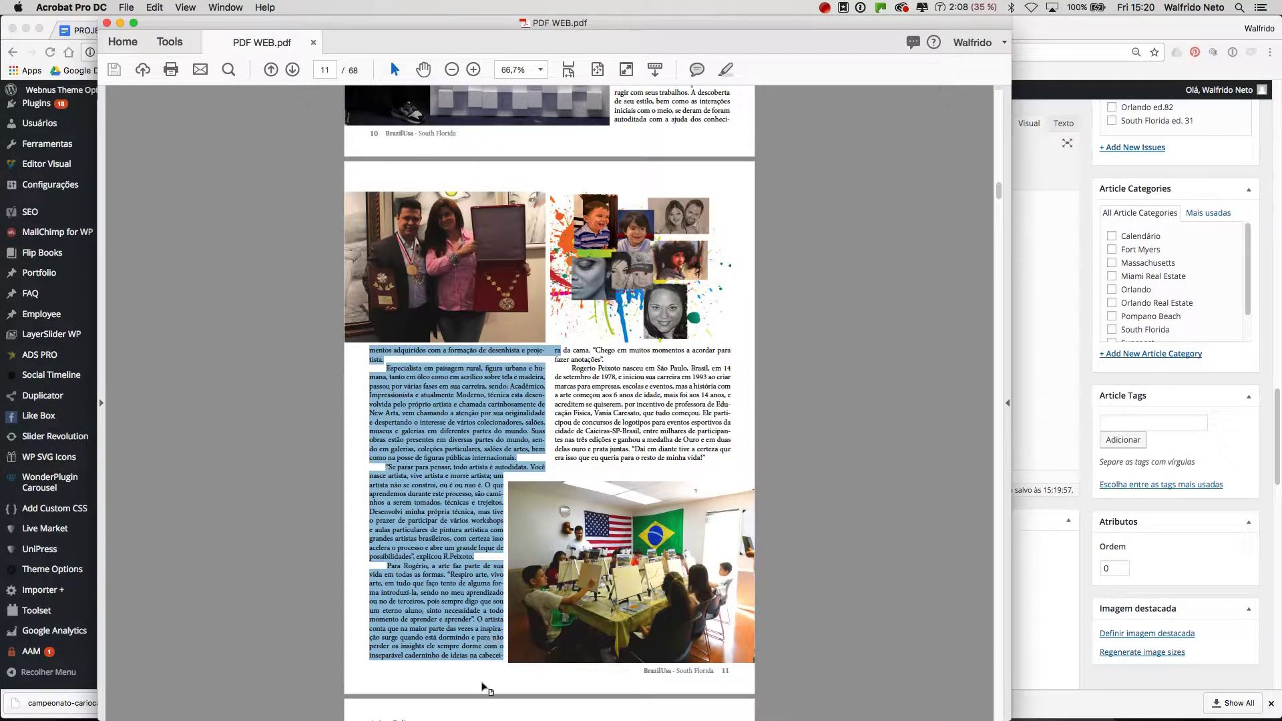
pyautogui.press('super+Tab')
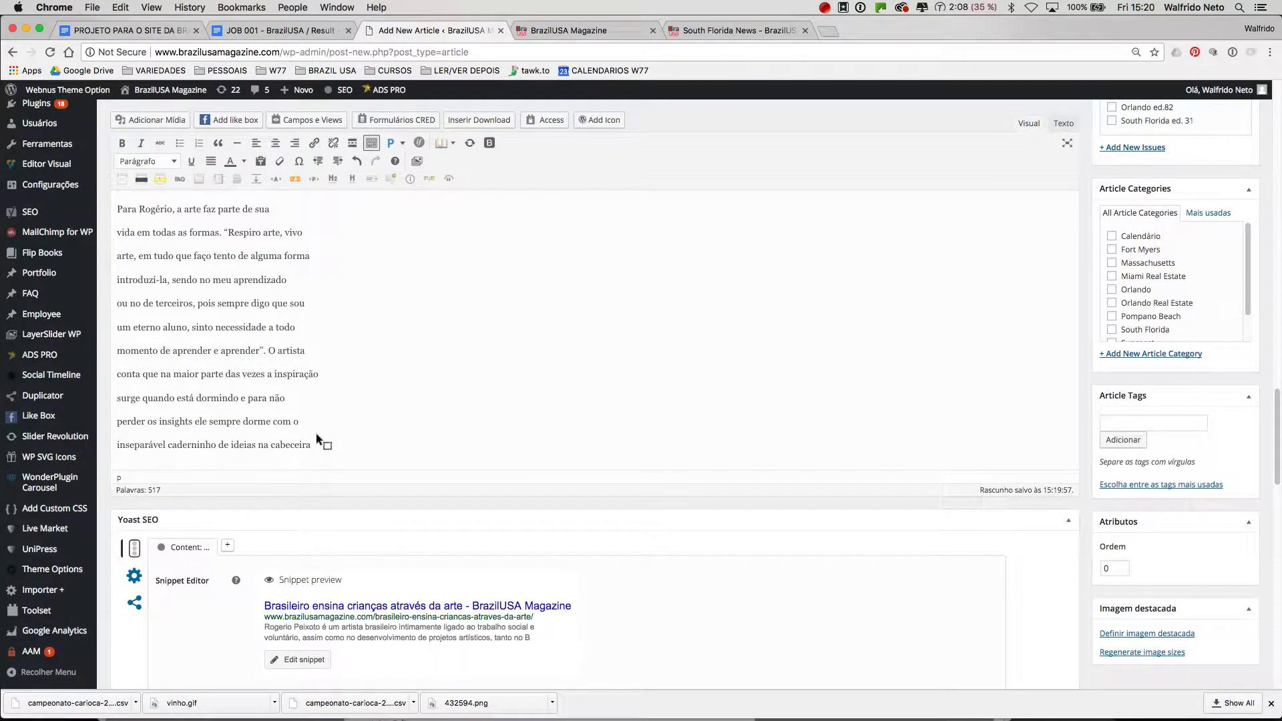
pyautogui.press('super+Tab')
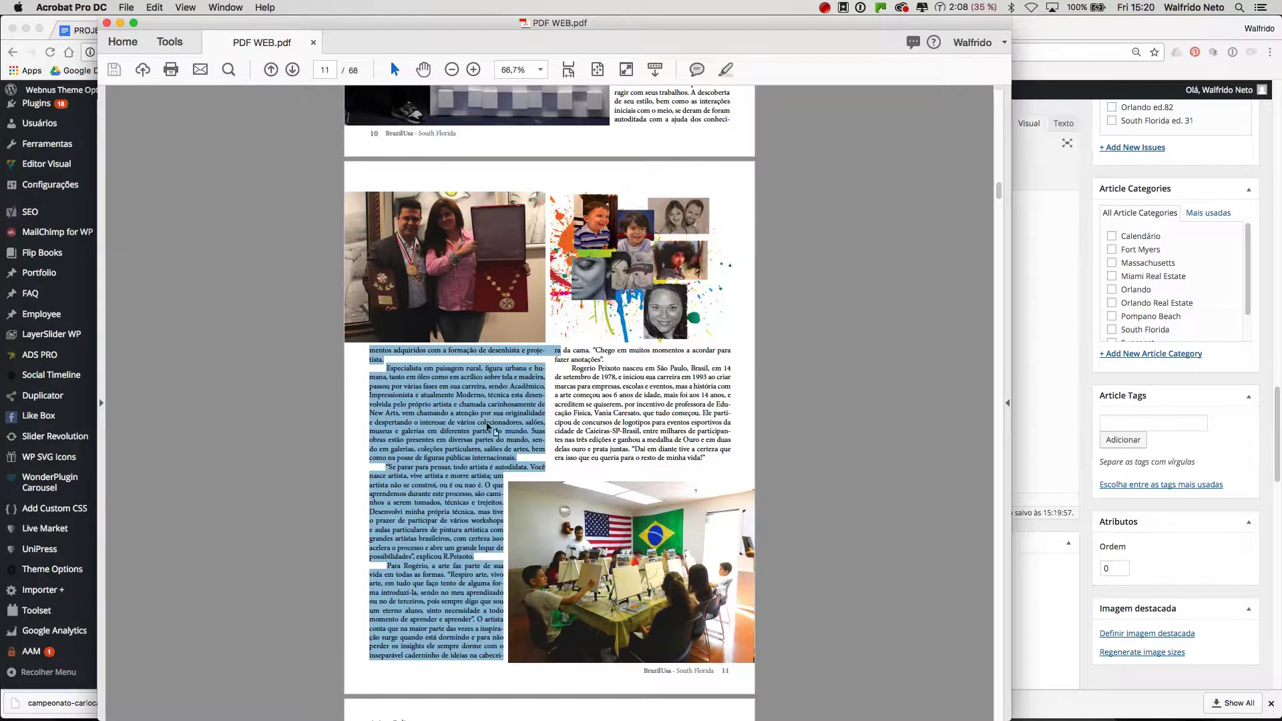
pyautogui.click(582, 352)
pyautogui.moveTo(563, 350); pyautogui.dragTo(709, 461)
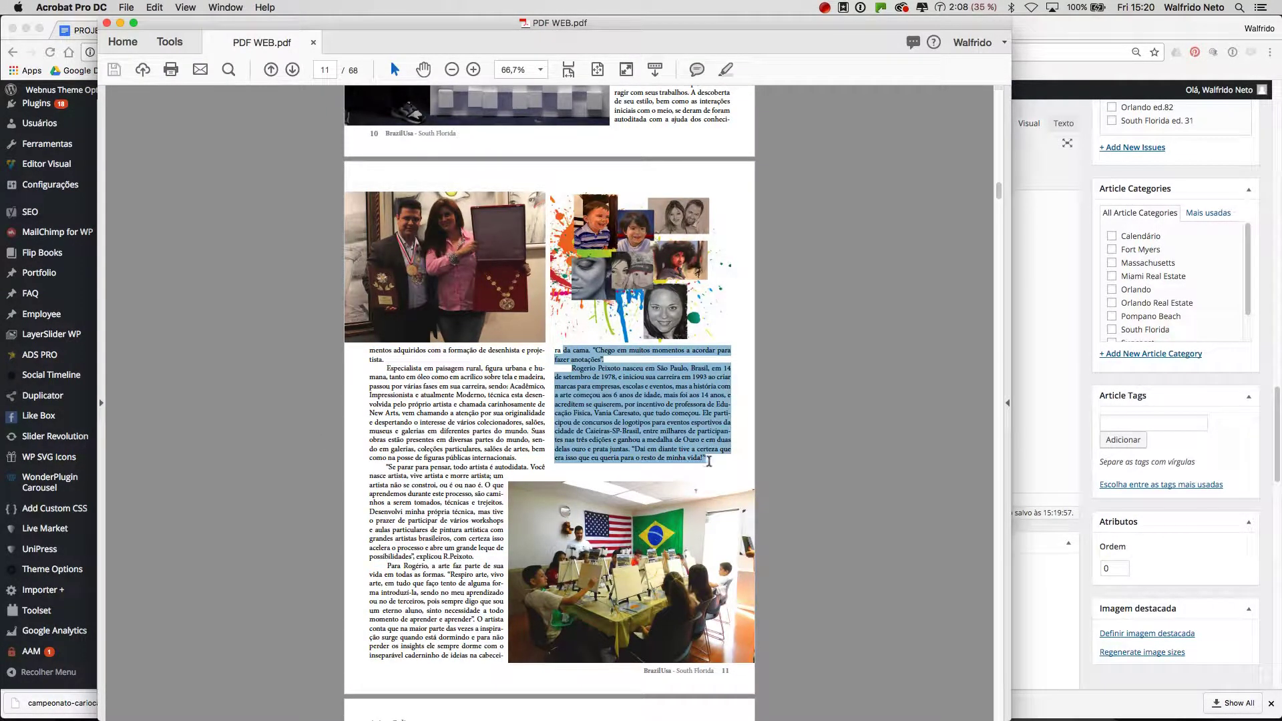
pyautogui.press('super+c')
# Step: Check in the PDF where the article ends, and paste the copied column after "cabeceira" in the WordPress content
pyautogui.scroll(-2, 680, 453)
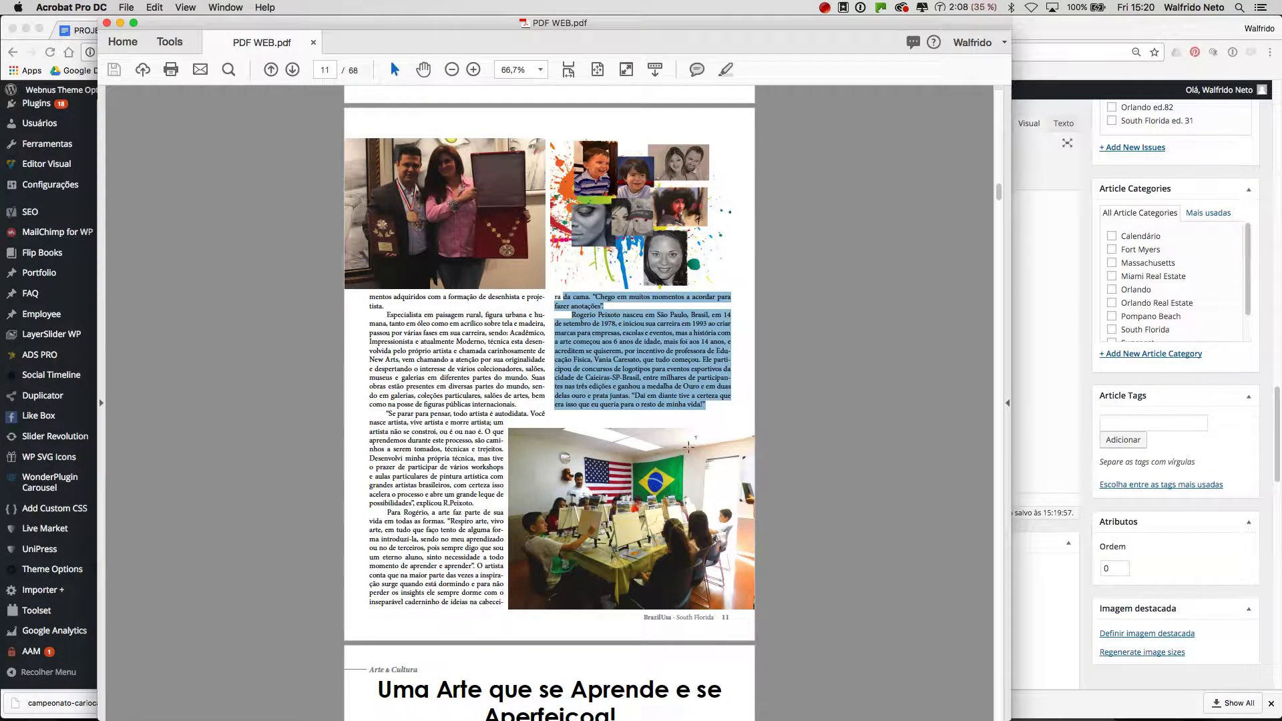
pyautogui.scroll(-2, 681, 447)
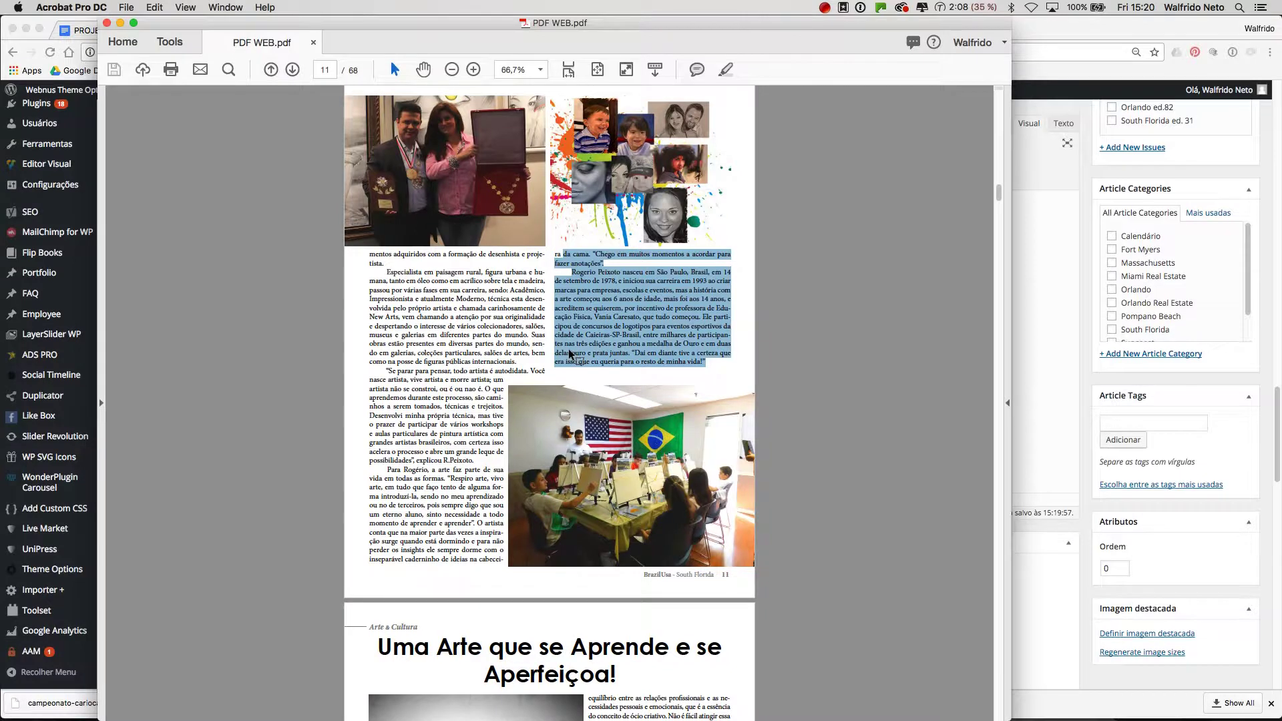
pyautogui.press('super+Tab')
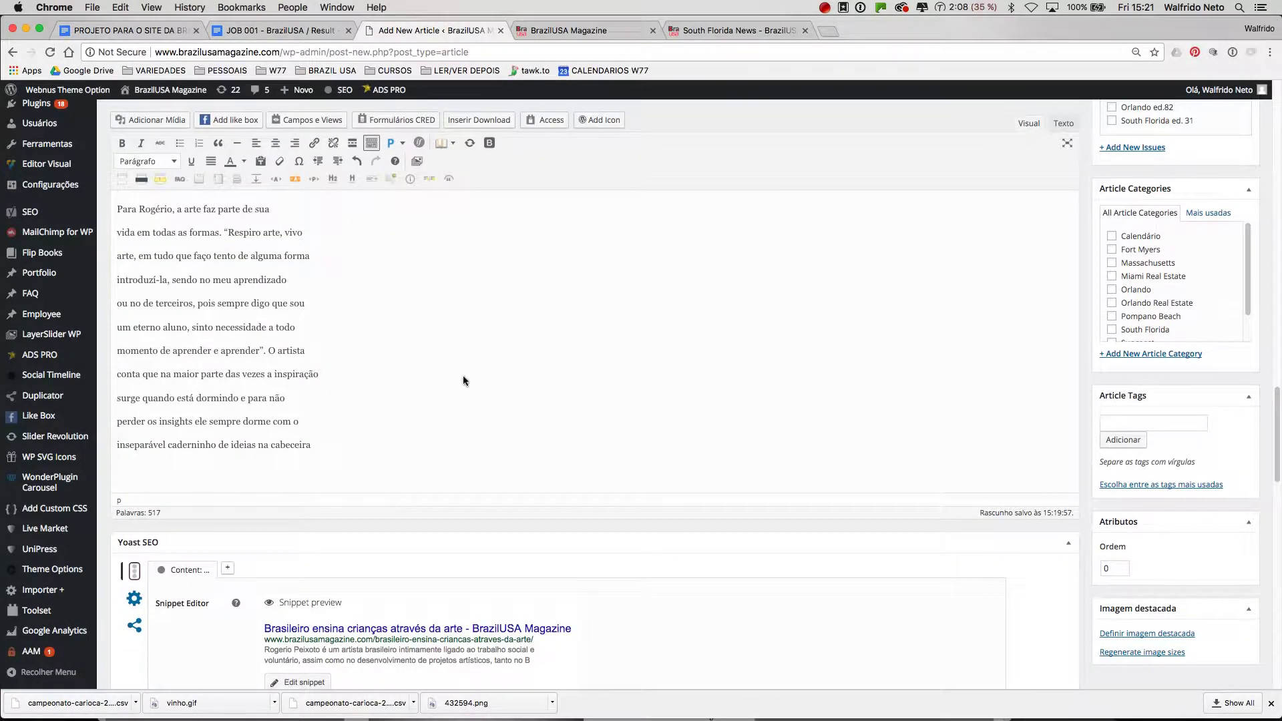
pyautogui.press('BackSpace')
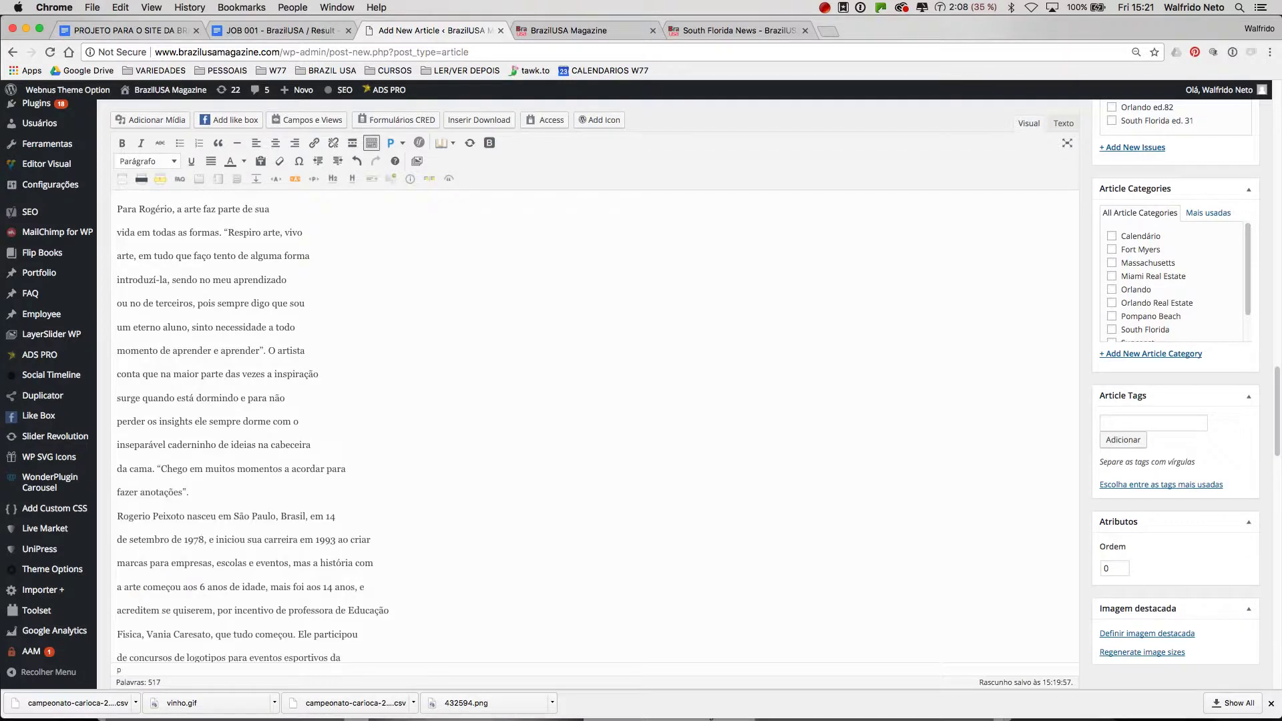
pyautogui.scroll(-3, 366, 504)
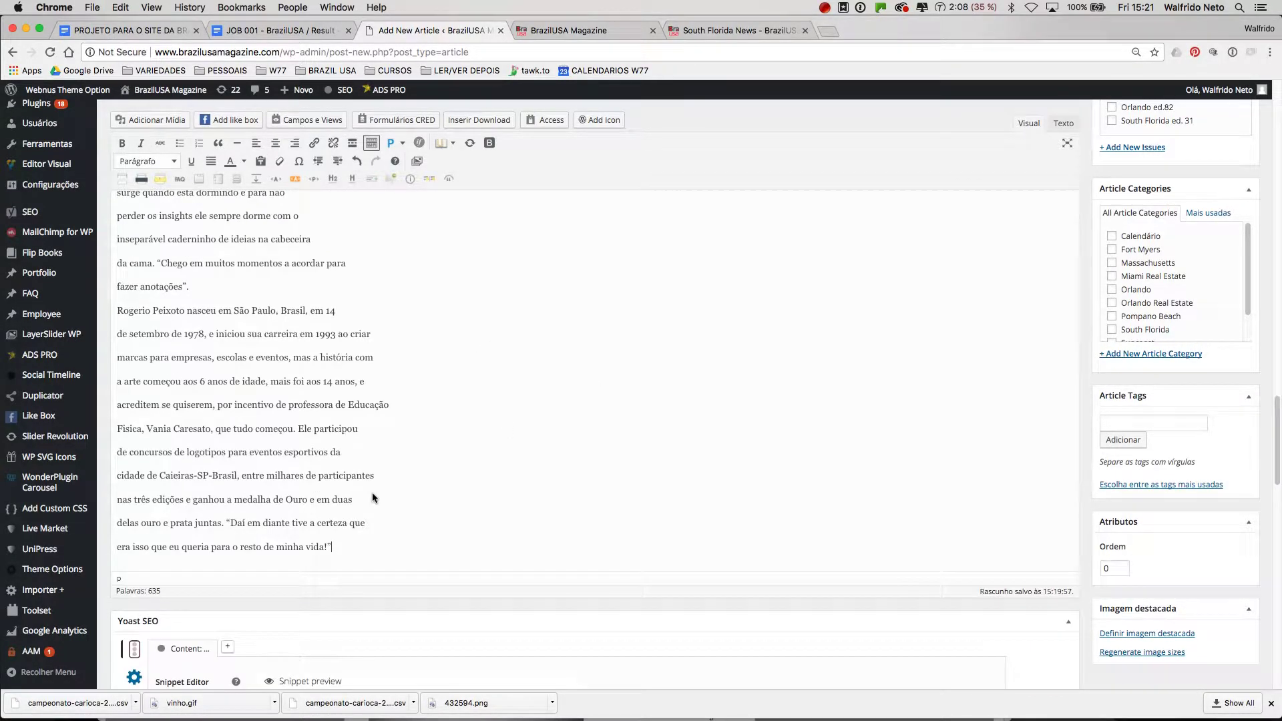
# Step: Join the broken lines from "intimamente ligado ao trabalho" through "o amor pela arte em dezenas de" into the article's opening paragraph
pyautogui.scroll(15, 371, 496)
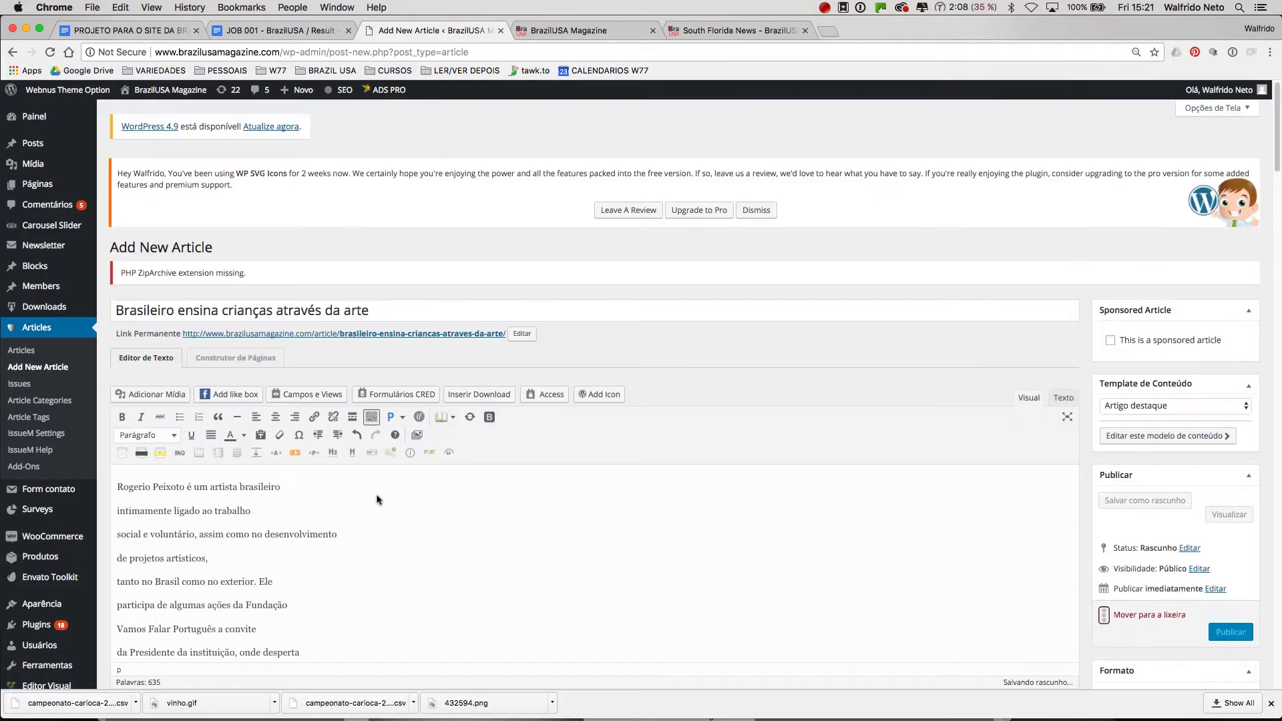
pyautogui.click(118, 511)
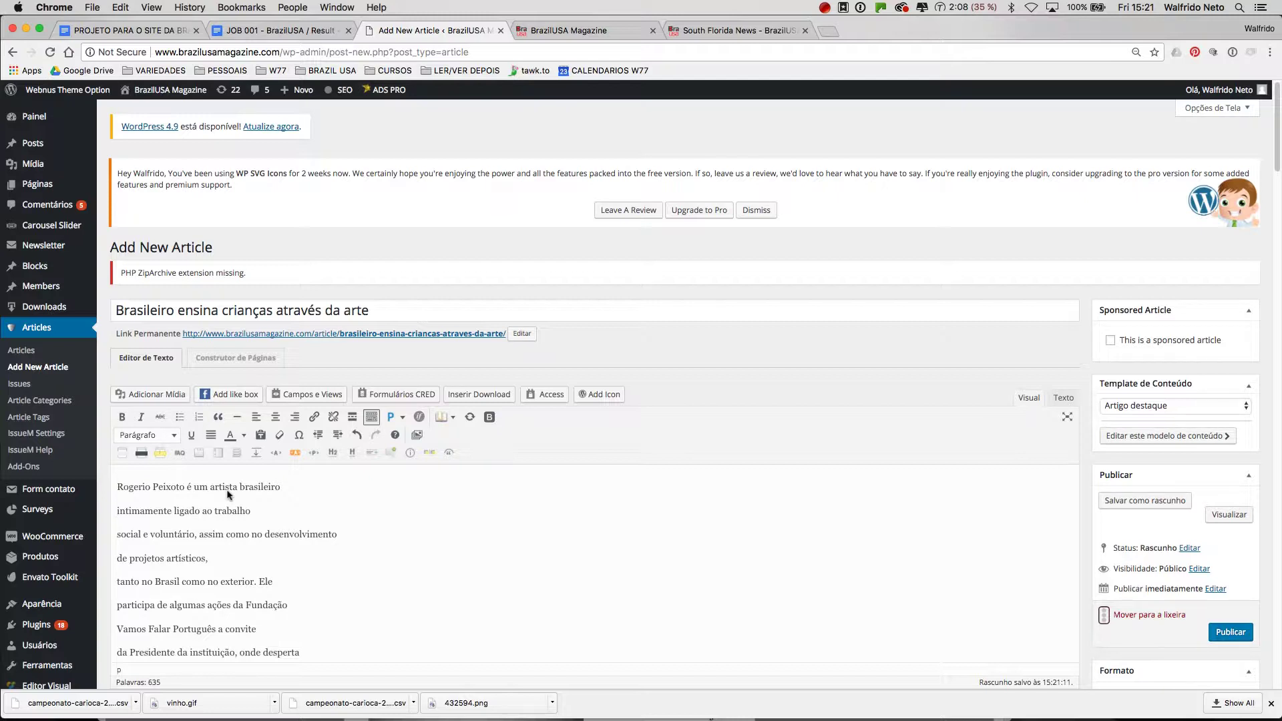
pyautogui.press('BackSpace')
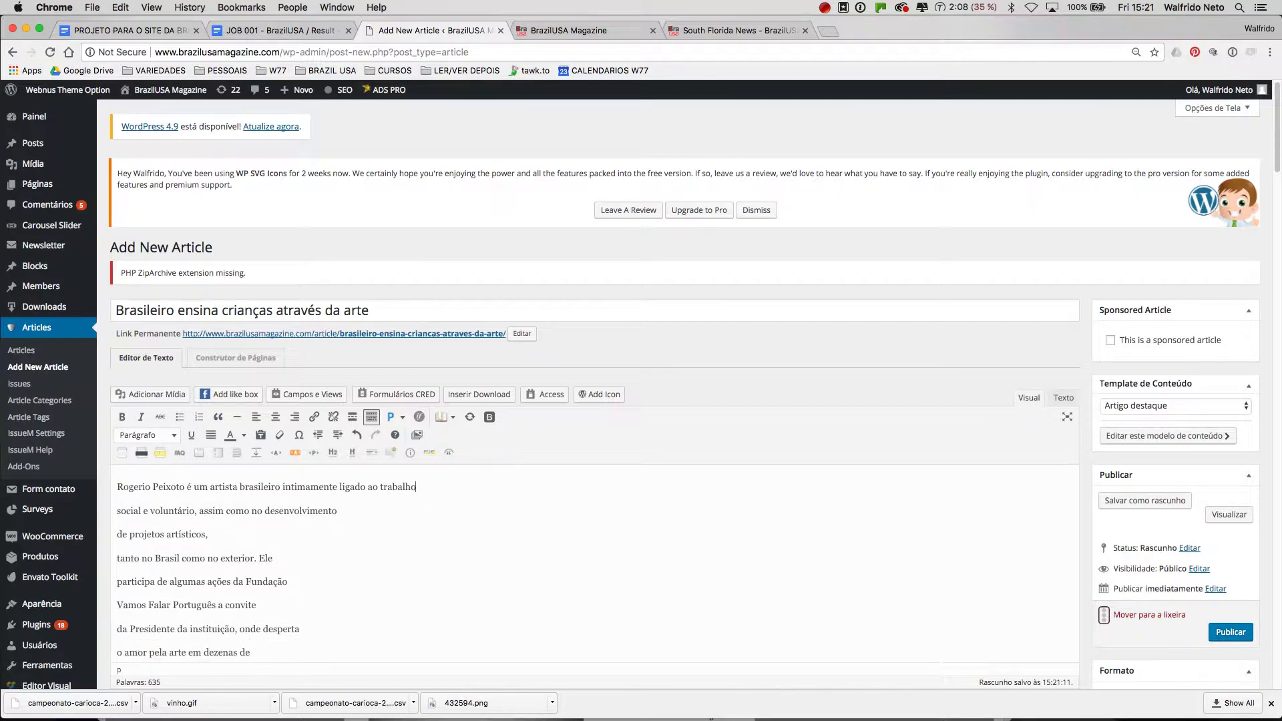
pyautogui.press('BackSpace')
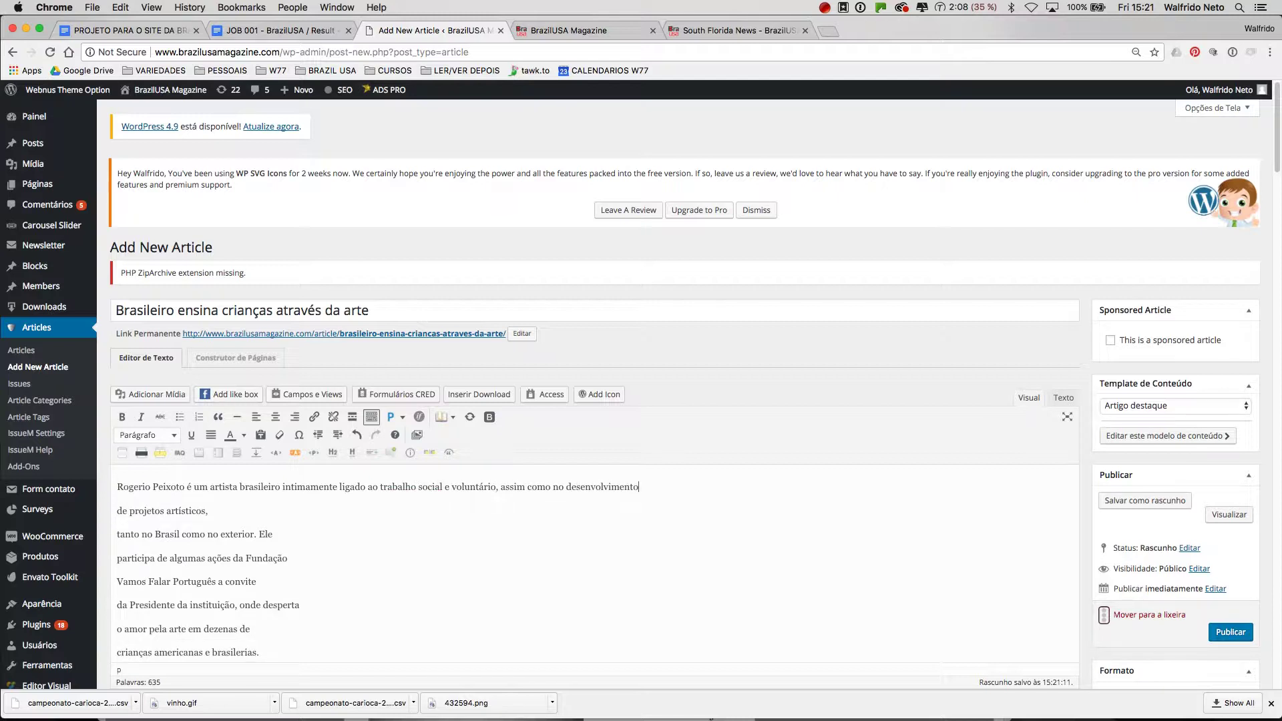
pyautogui.press('BackSpace')
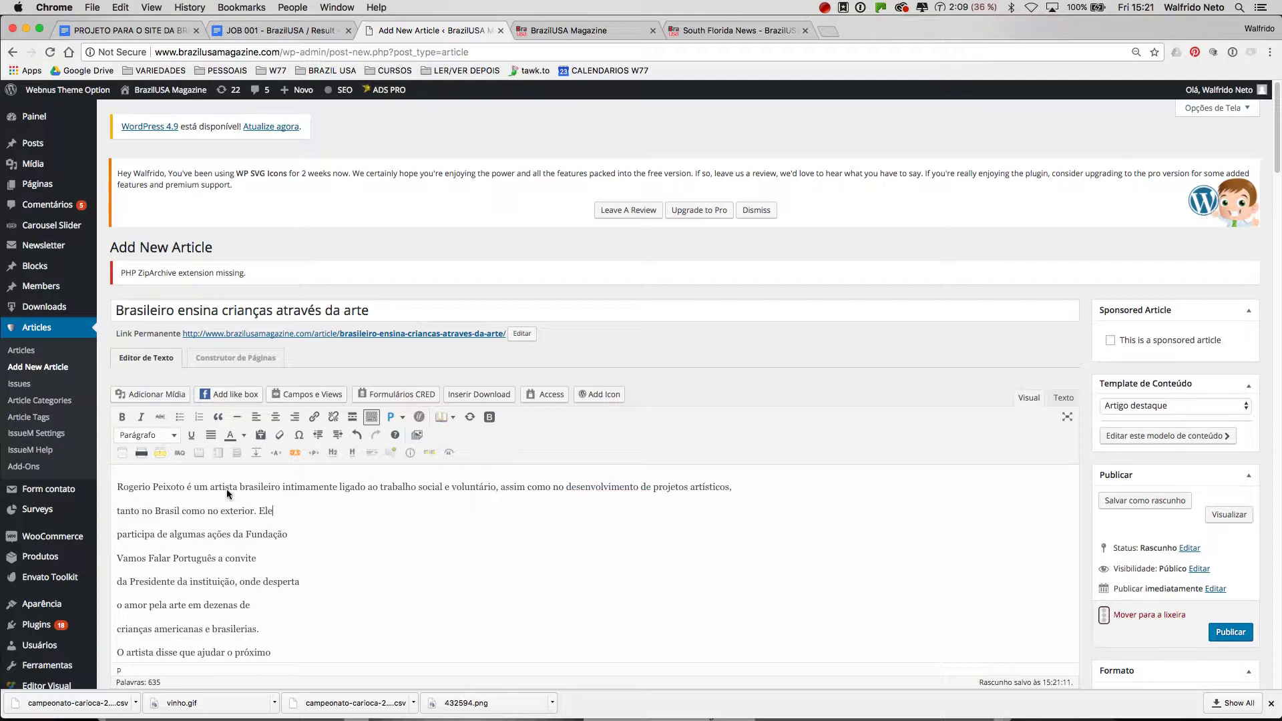
pyautogui.press('BackSpace')
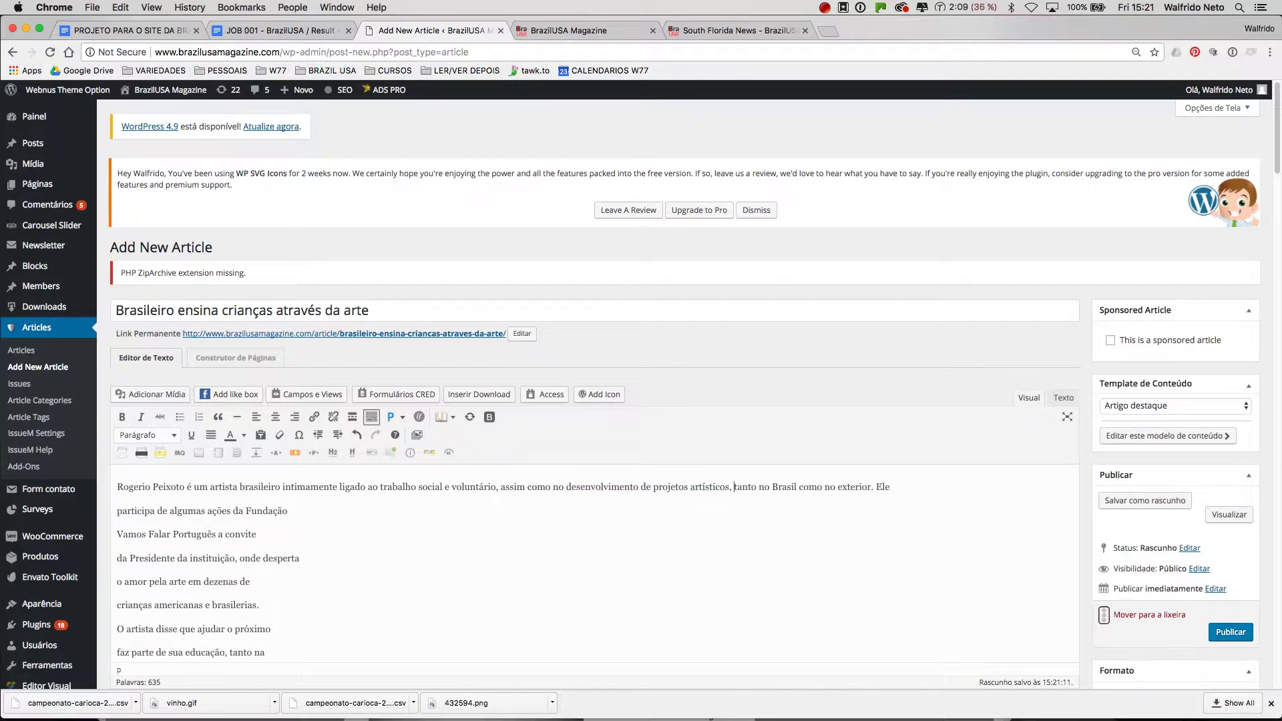
pyautogui.press('BackSpace')
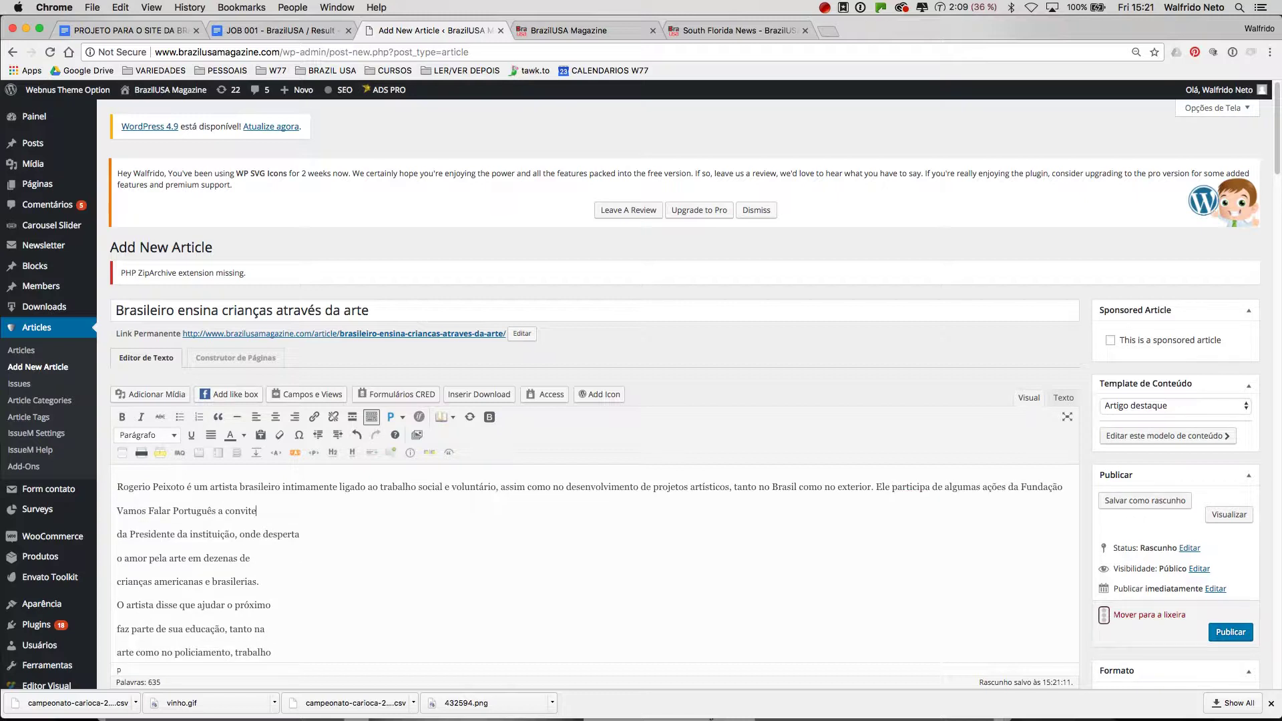
pyautogui.press('BackSpace')
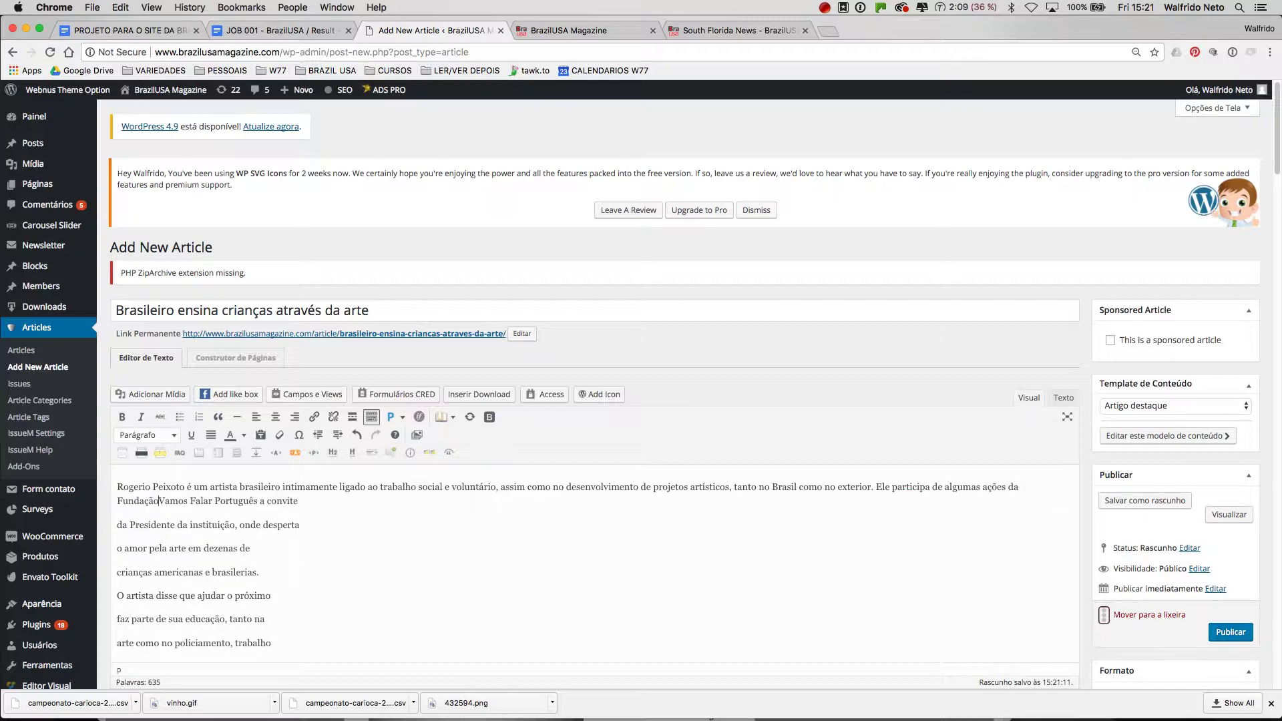
pyautogui.press('BackSpace')
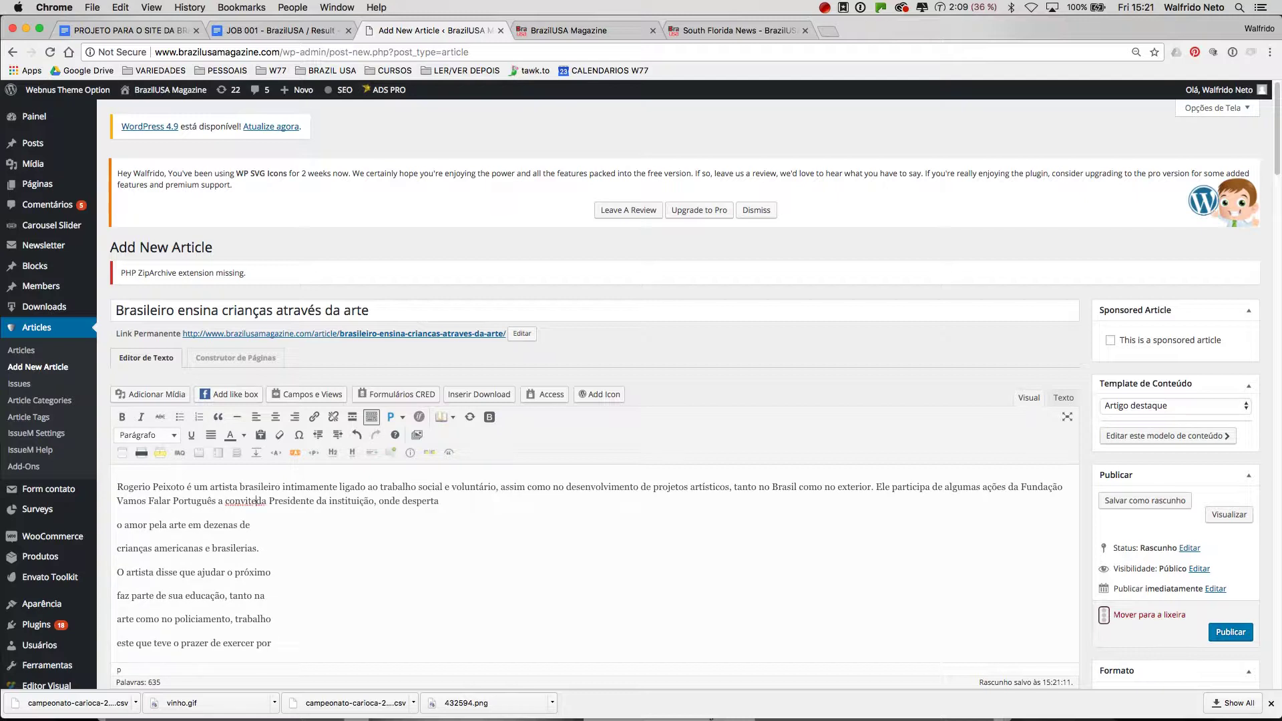
pyautogui.press('BackSpace')
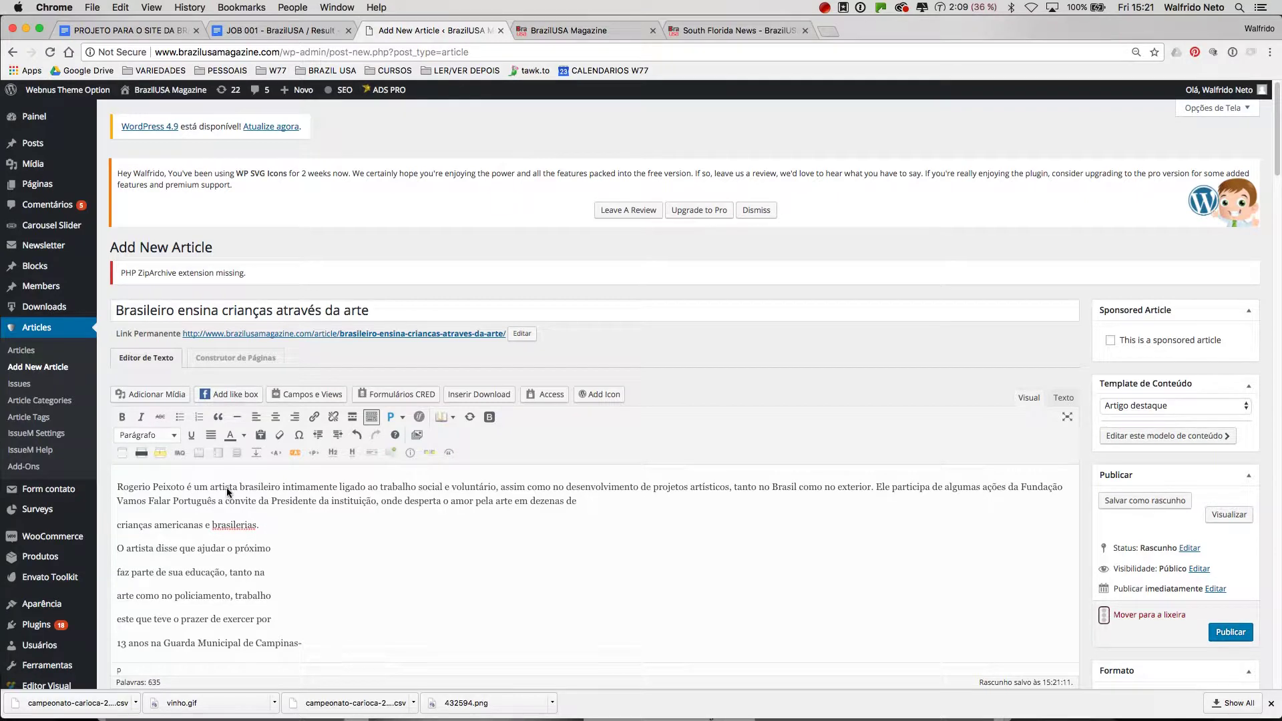
# Step: Correct "brasilerias" to "brasileiras" and join the lines from "crianças americanas" through "faz parte de sua educação, tanto na" to the opening paragraph
pyautogui.press('Delete')
pyautogui.write('i')
pyautogui.press('BackSpace')
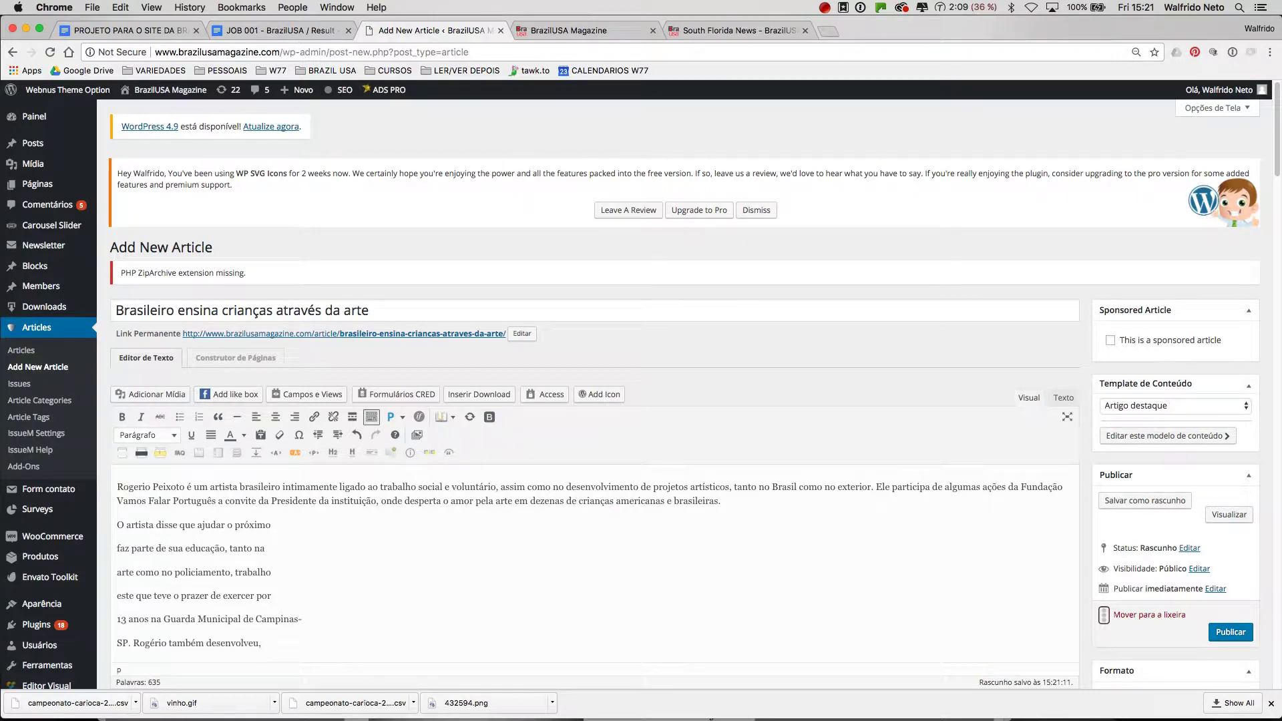
pyautogui.press('BackSpace')
pyautogui.press('BackSpace')
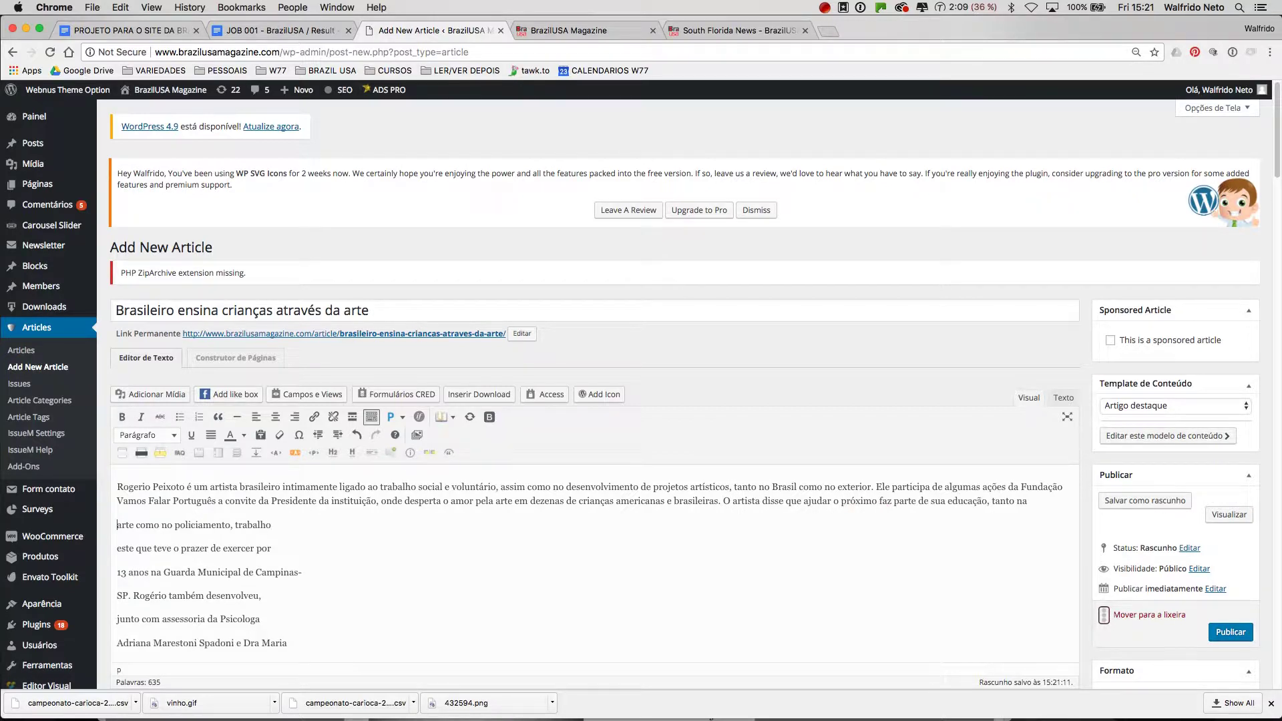
# Step: Join the lines from "arte como no policiamento, trabalho" through "junto com assessoria da Psicologa" to the opening paragraph
pyautogui.press('BackSpace')
pyautogui.press('BackSpace')
pyautogui.press('BackSpace')
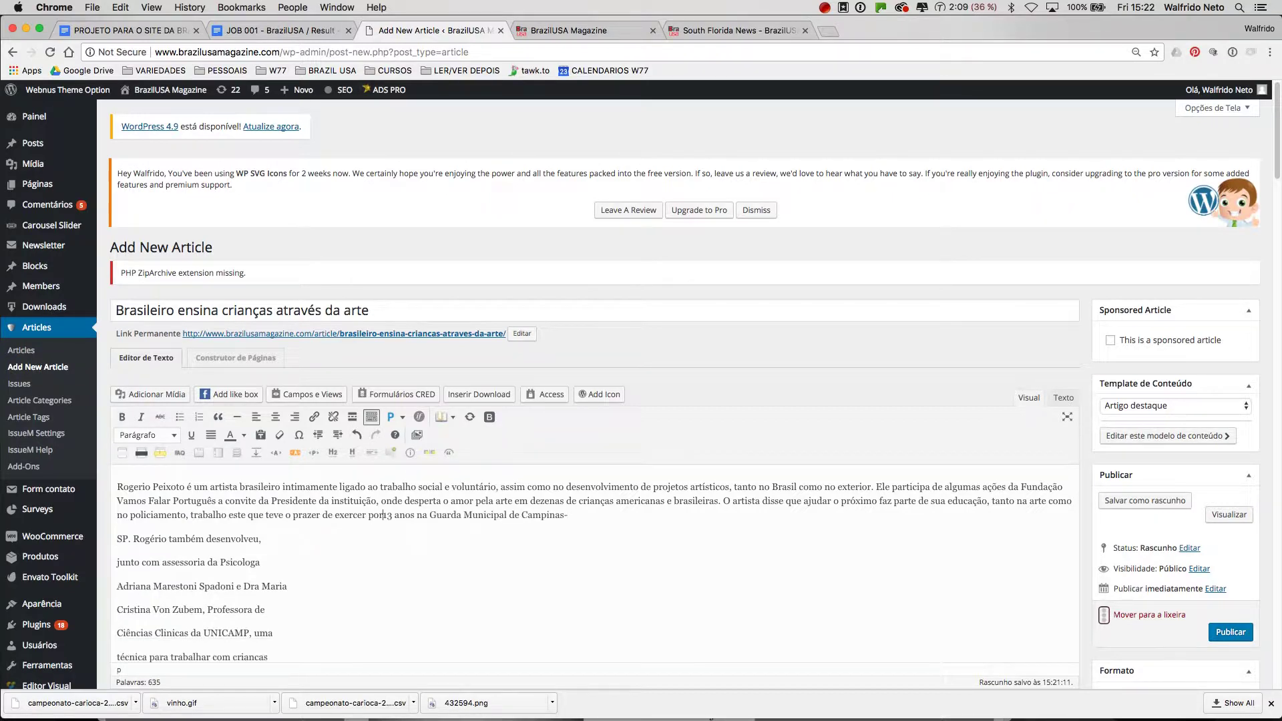
pyautogui.press('BackSpace')
pyautogui.press('BackSpace')
pyautogui.press('BackSpace')
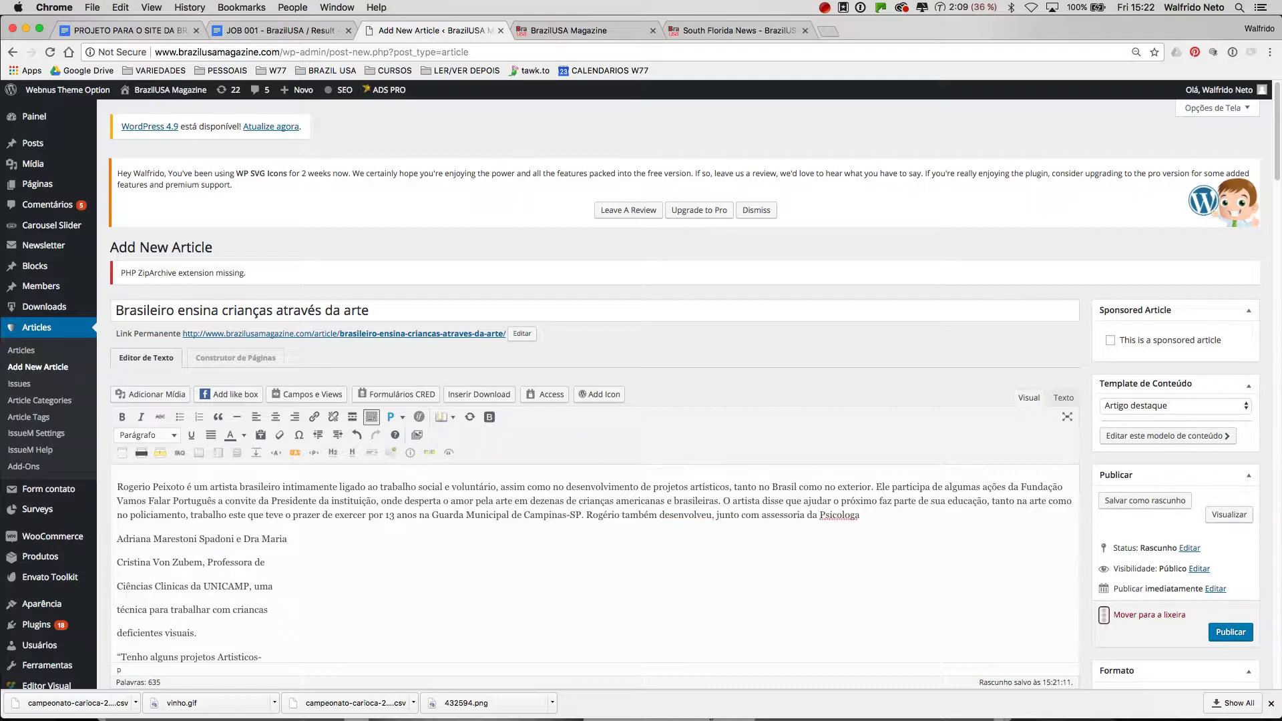
# Step: Join the lines after "Psicologa" through "técnica para trabalhar com crianças" to the opening paragraph, with spaces between the joined words
pyautogui.press('BackSpace')
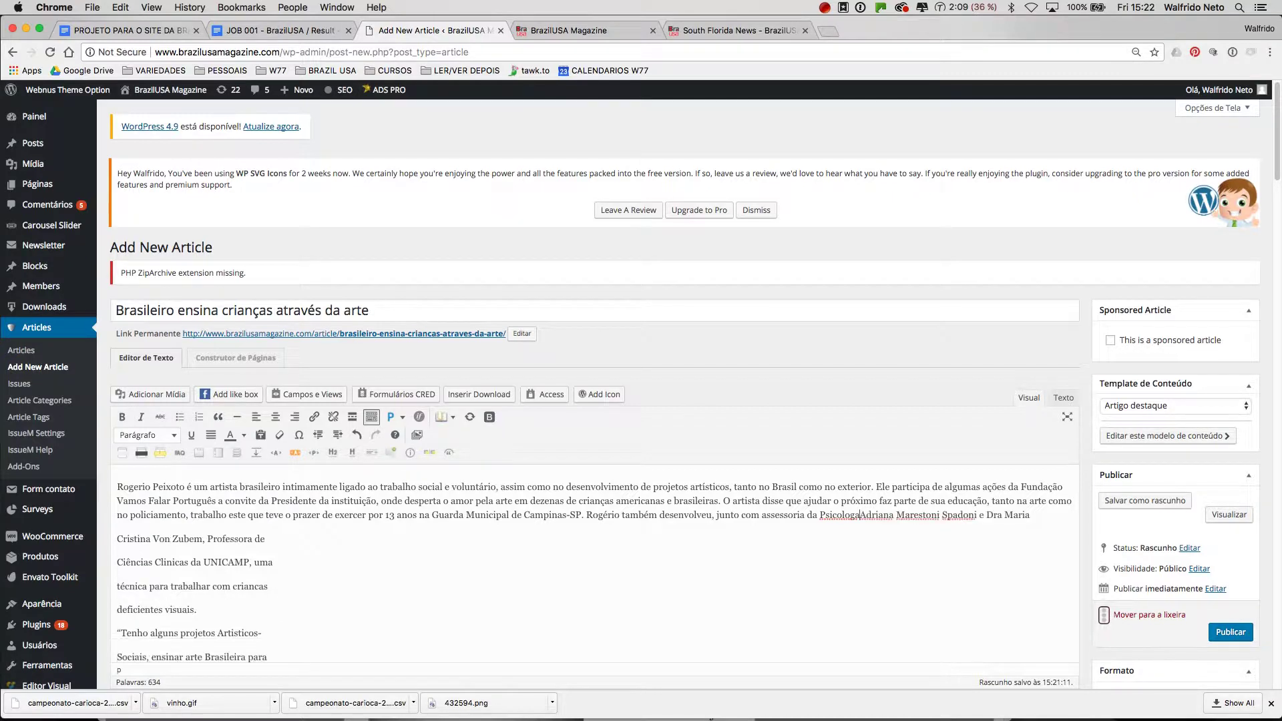
pyautogui.press('Down')
pyautogui.press('BackSpace')
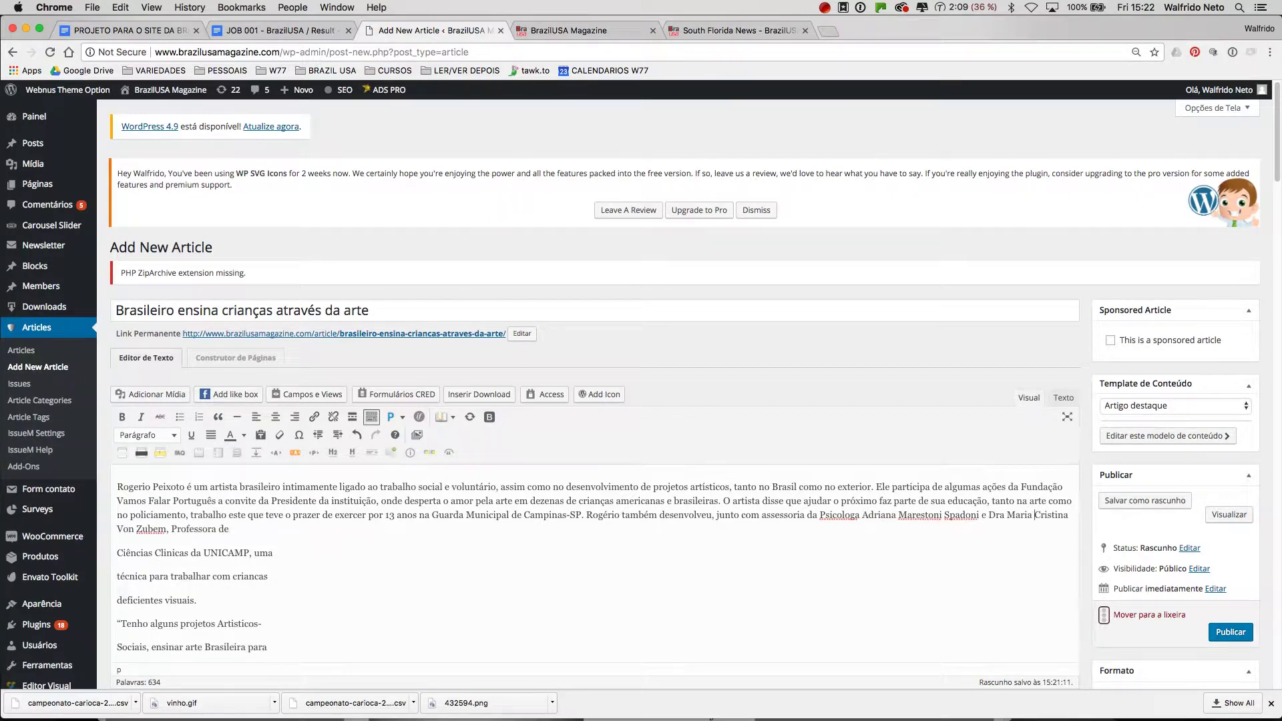
pyautogui.press('BackSpace')
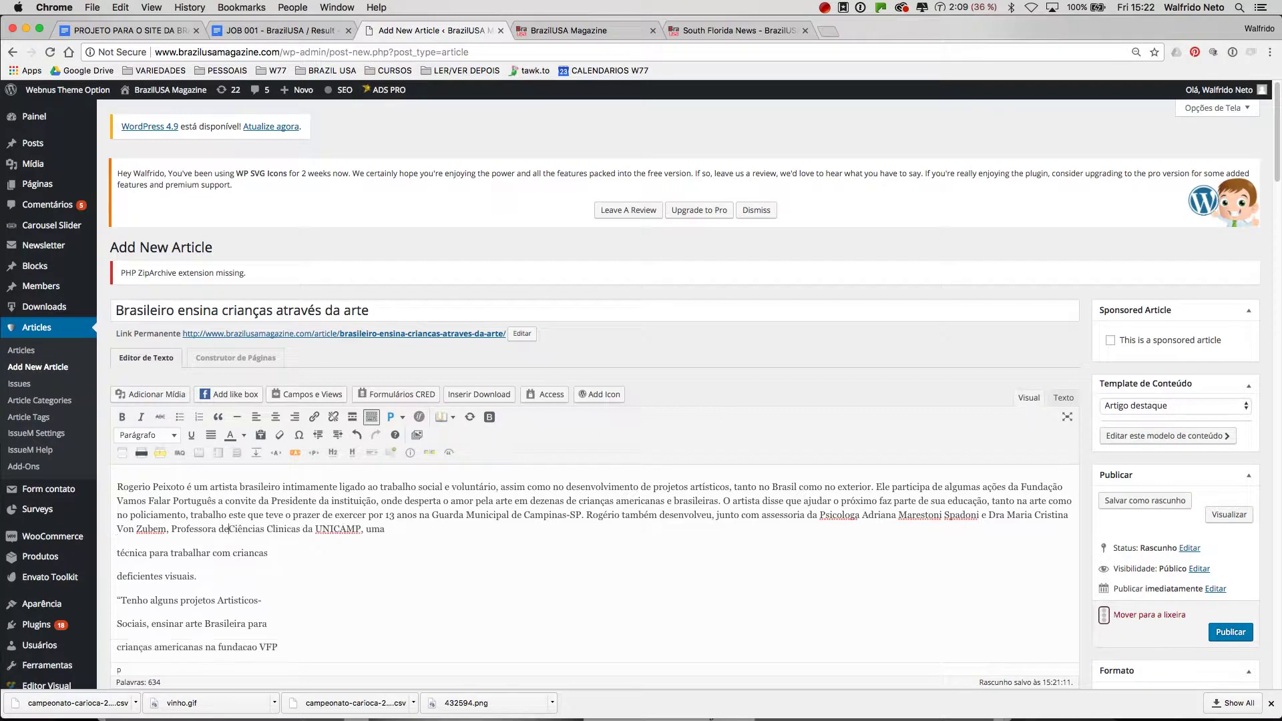
pyautogui.press('Down')
pyautogui.press('BackSpace')
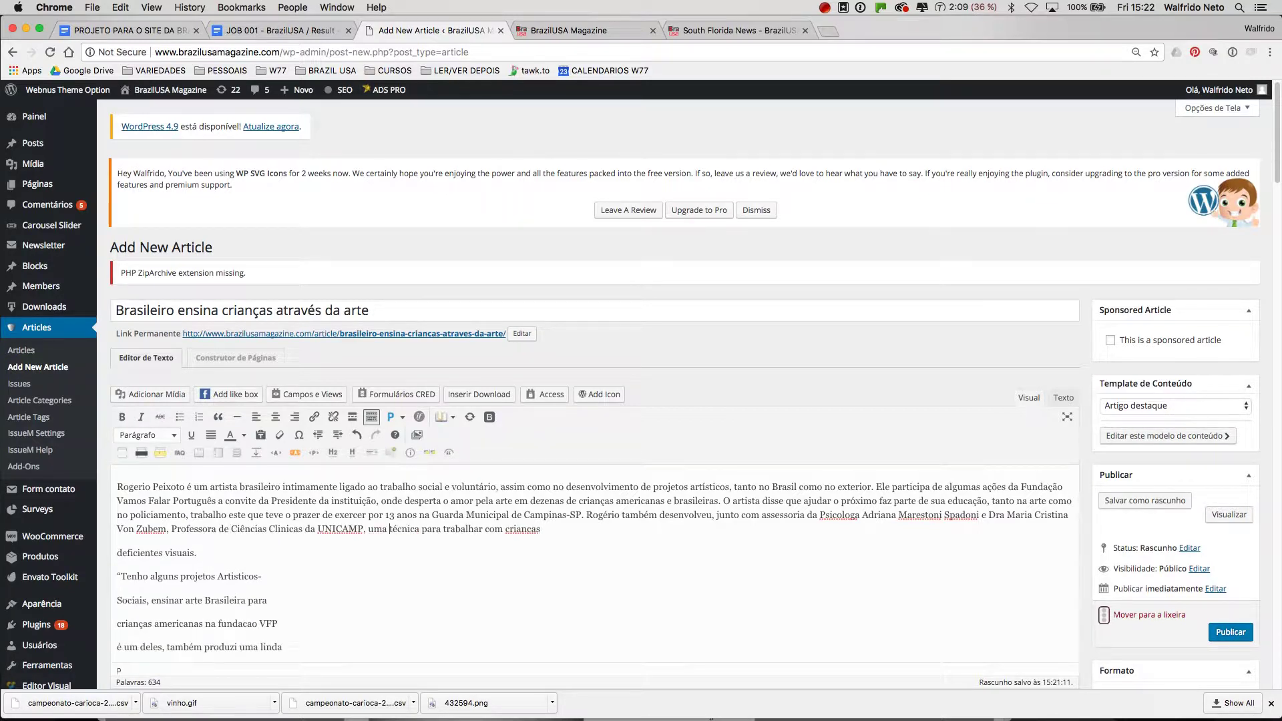
# Step: Join the broken lines from "deficientes visuais." through "crianças americanas na fundacao VFP" to the opening paragraph, with spaces between words
pyautogui.press('BackSpace')
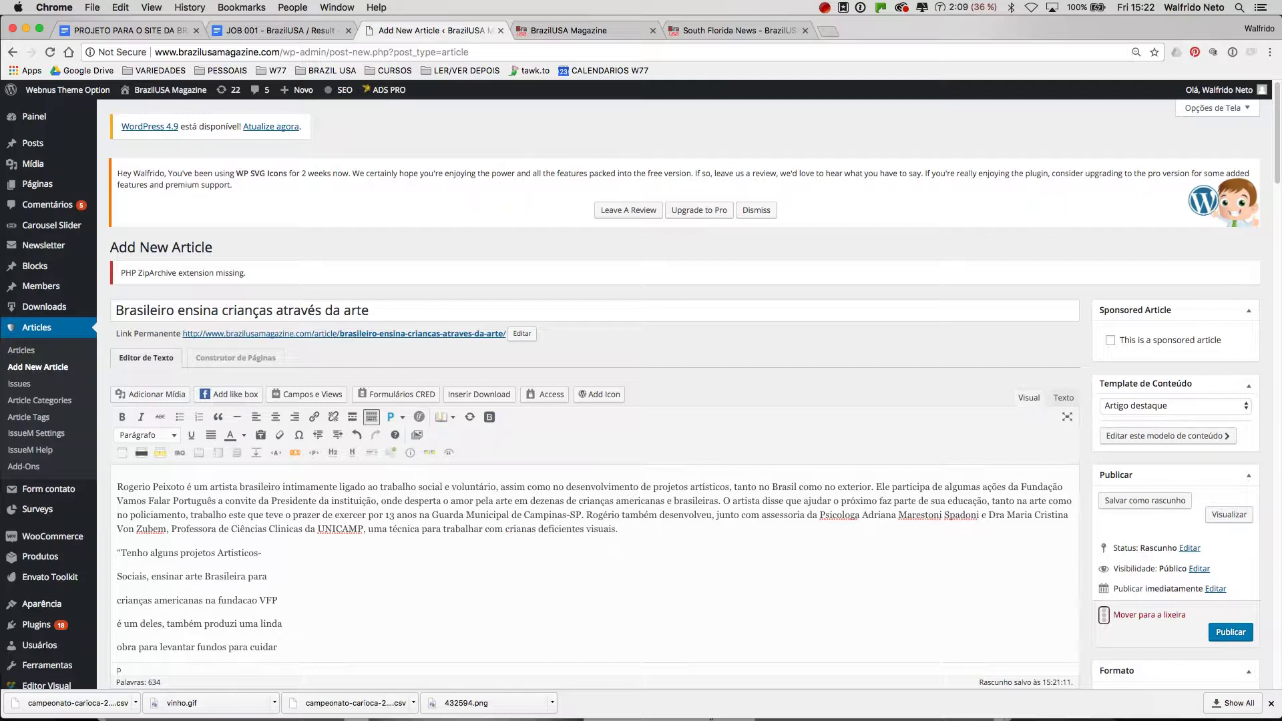
pyautogui.click(117, 552)
pyautogui.press('BackSpace')
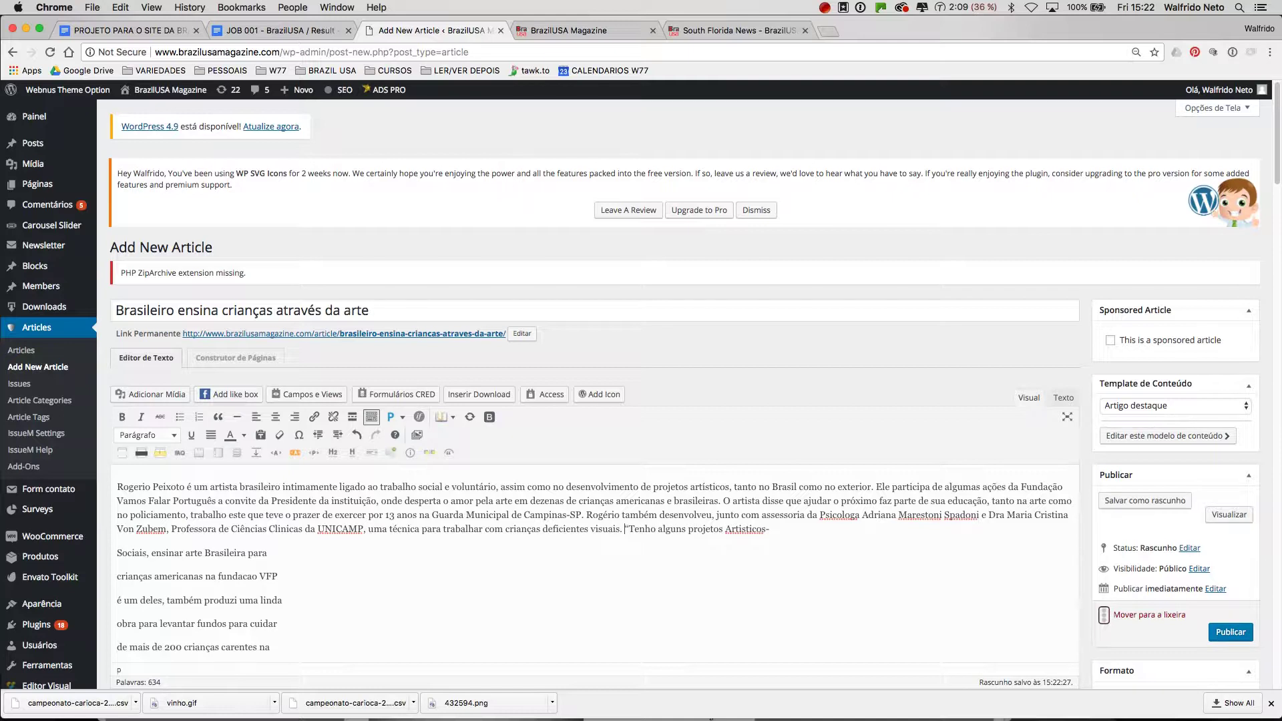
pyautogui.press('BackSpace')
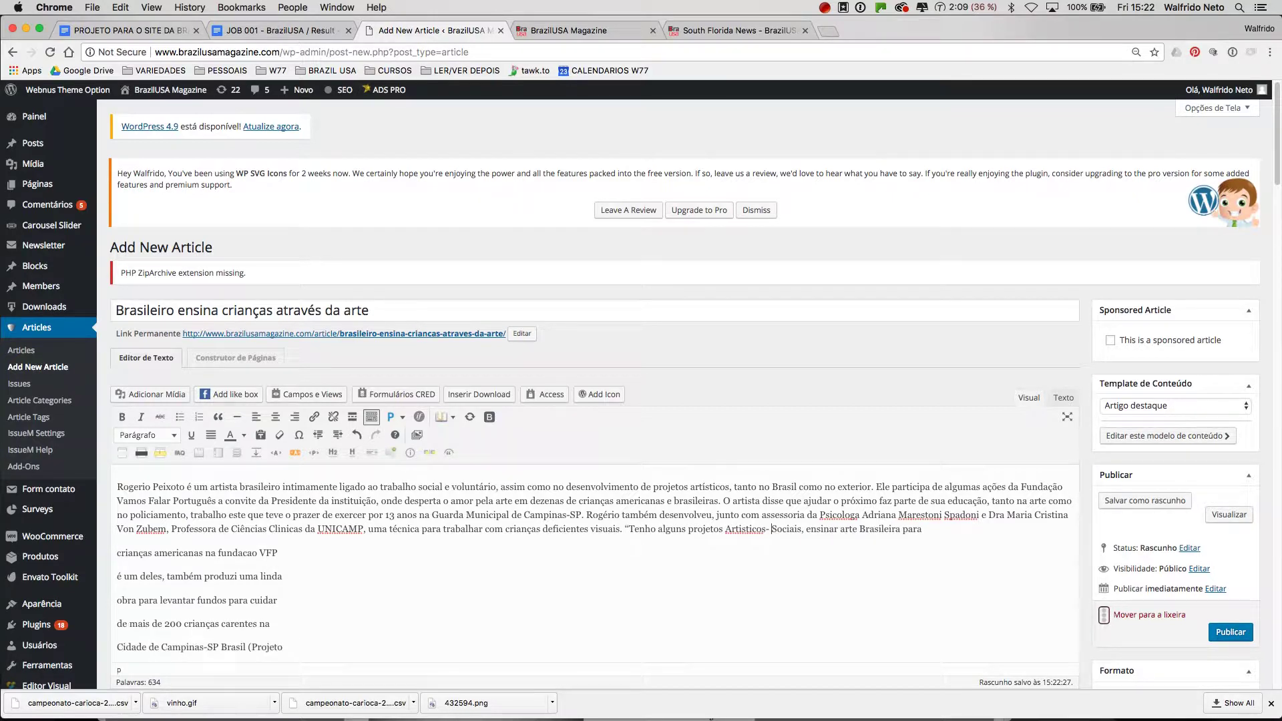
pyautogui.press('super+Left')
pyautogui.press('BackSpace')
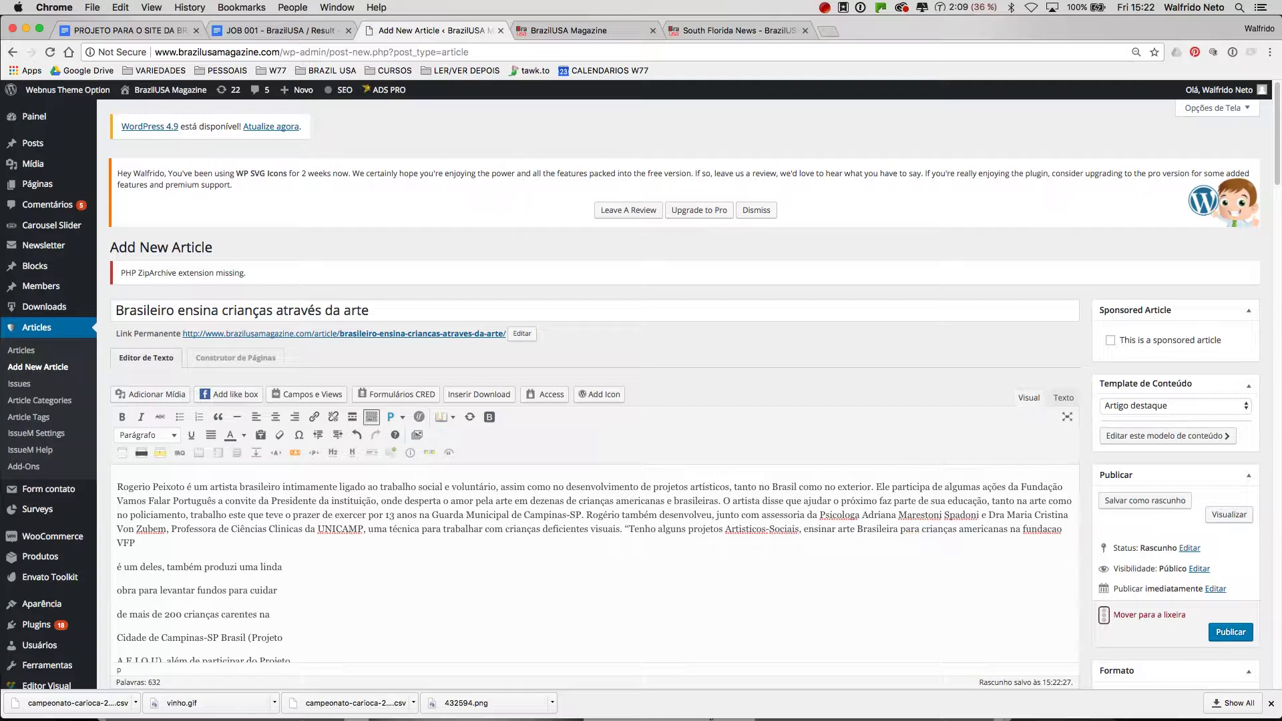
# Step: Join the lines from "é um deles, também produzi uma linda" through "de mais de 200 crianças carentes na" to the opening paragraph
pyautogui.press('BackSpace')
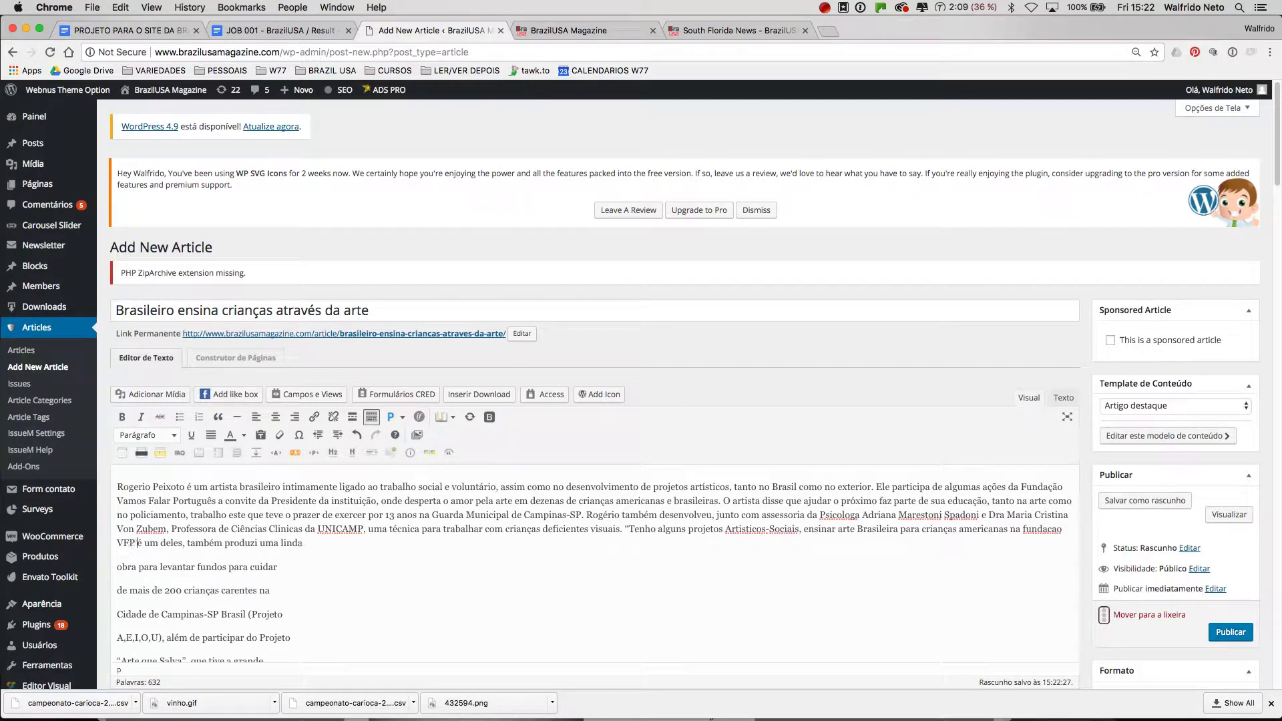
pyautogui.press('BackSpace')
pyautogui.press('Down')
pyautogui.press('super+Right')
pyautogui.press('BackSpace')
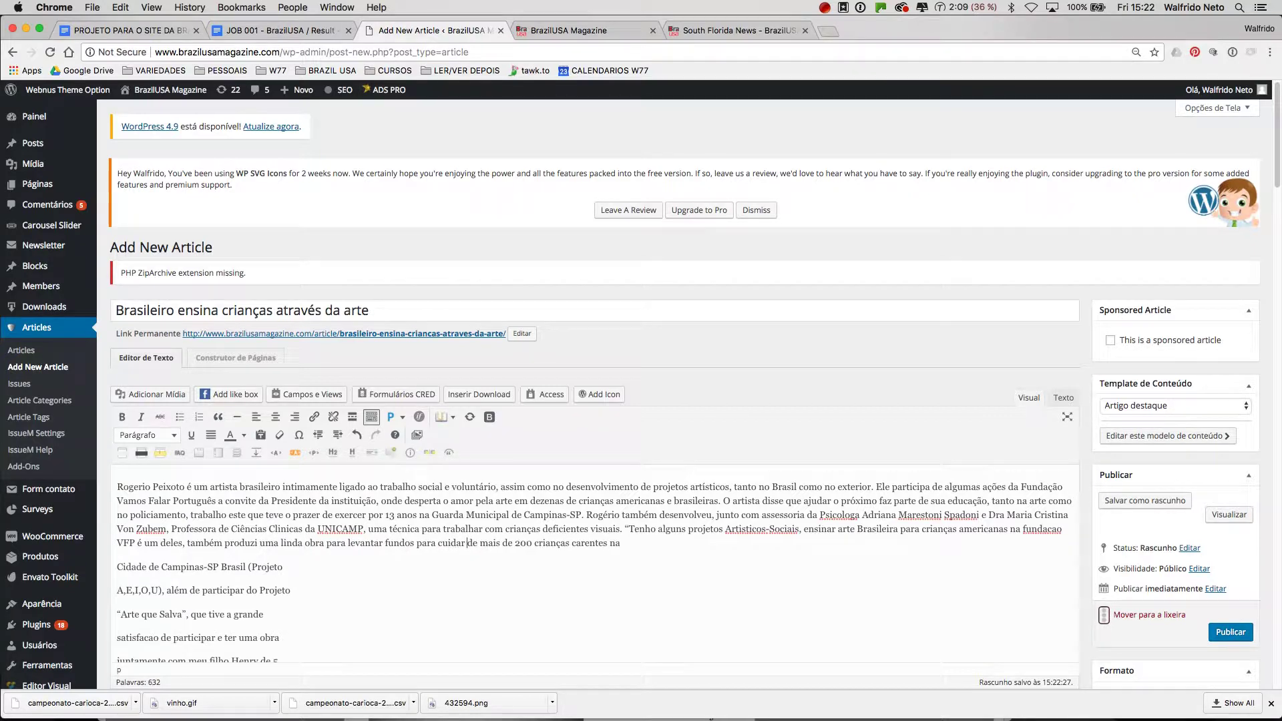
# Step: Join the lines from "Cidade de Campinas-SP Brasil (Projeto" through "de participar e ter uma obra" to the opening paragraph
pyautogui.press('BackSpace')
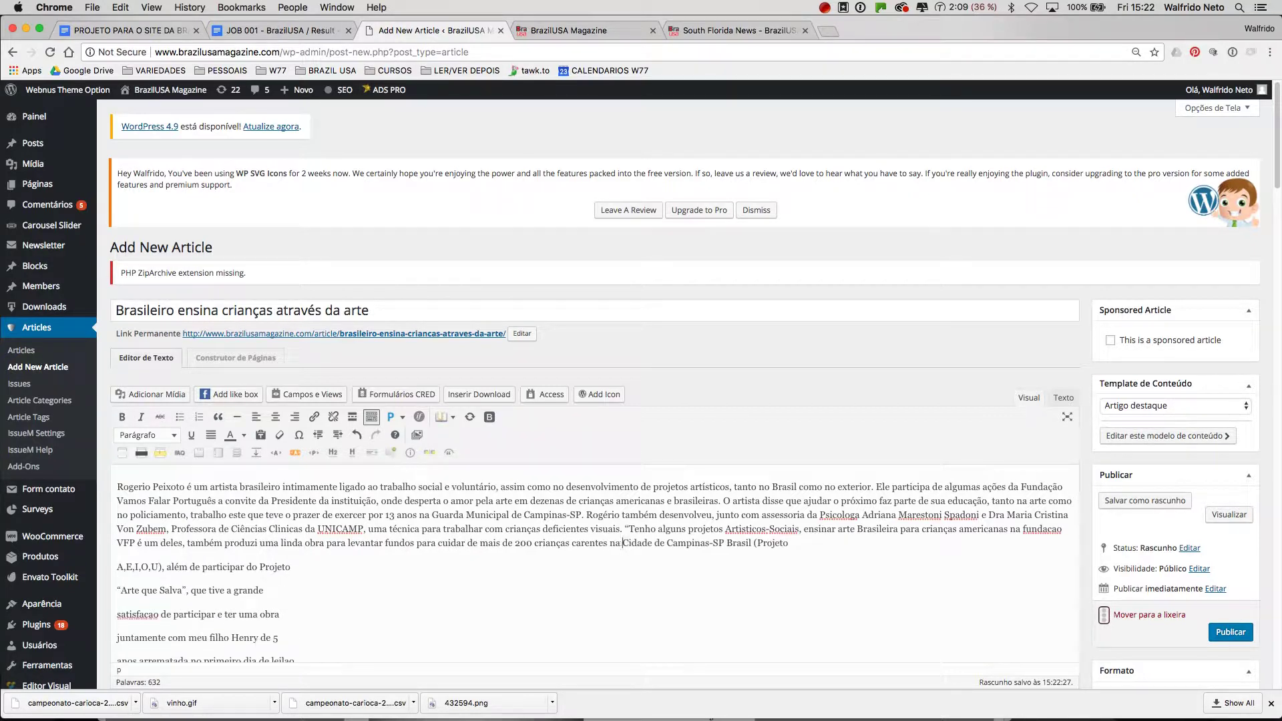
pyautogui.press('BackSpace')
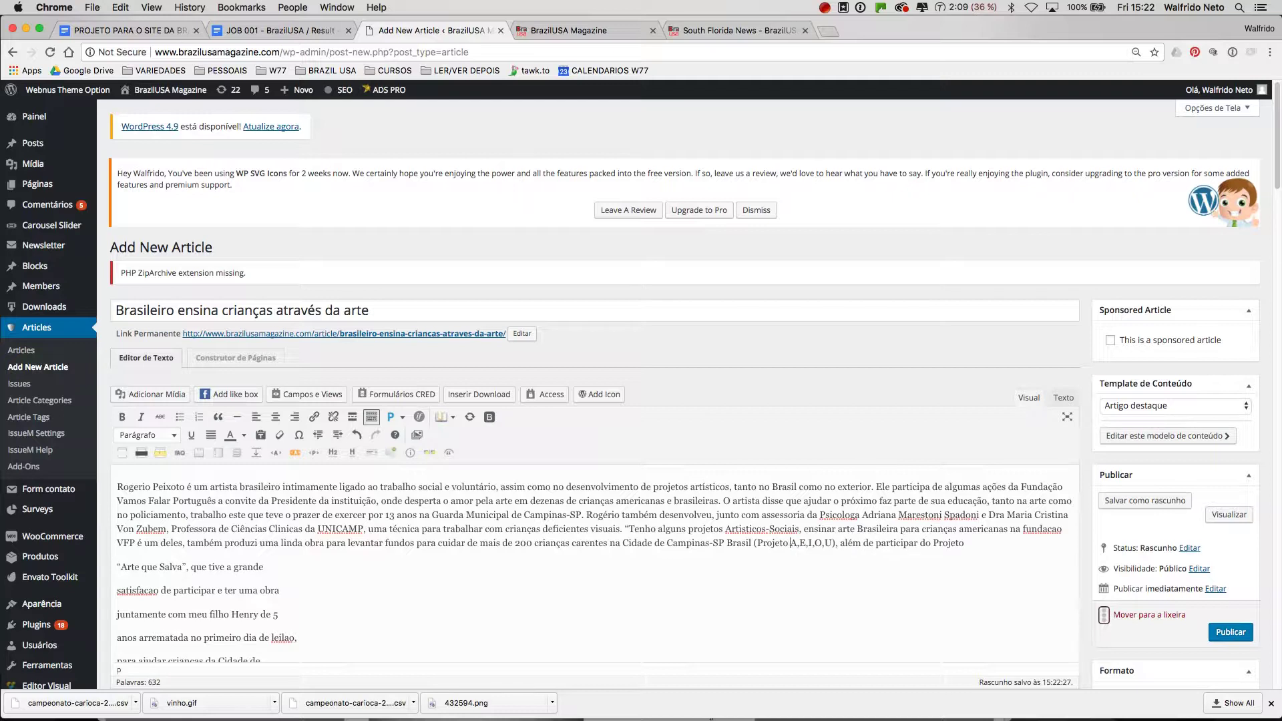
pyautogui.press('BackSpace')
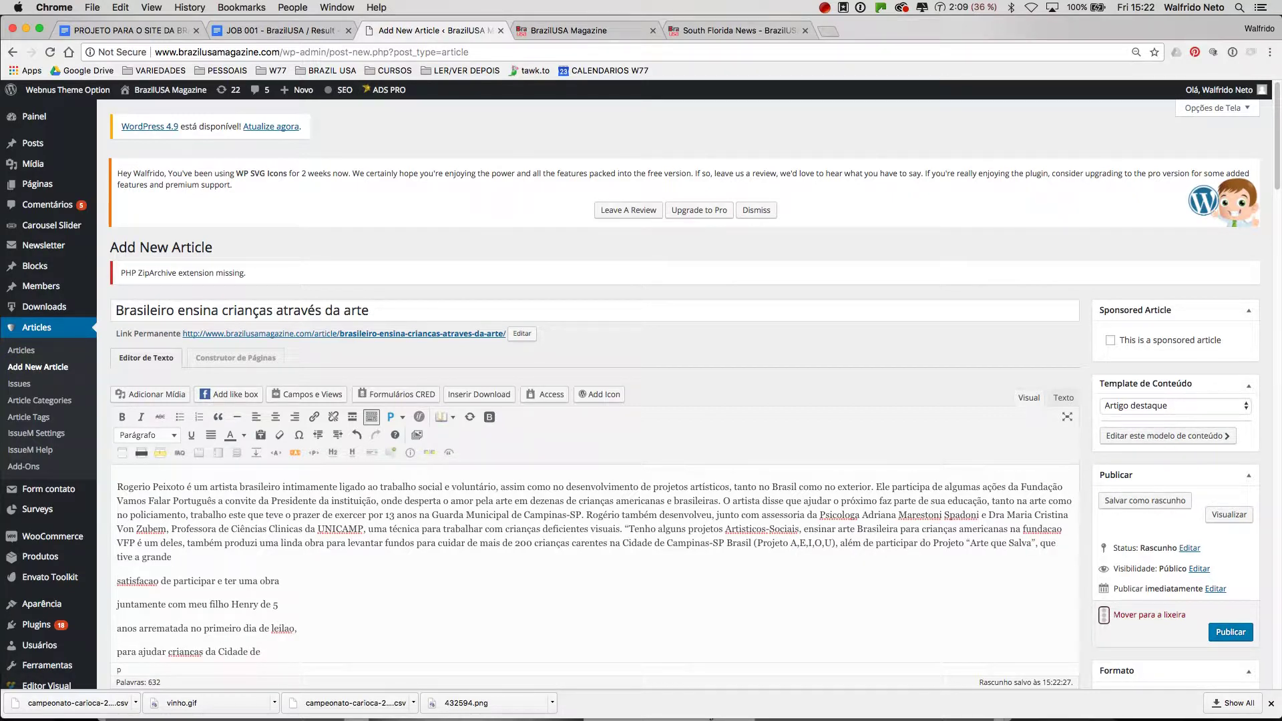
pyautogui.press('BackSpace')
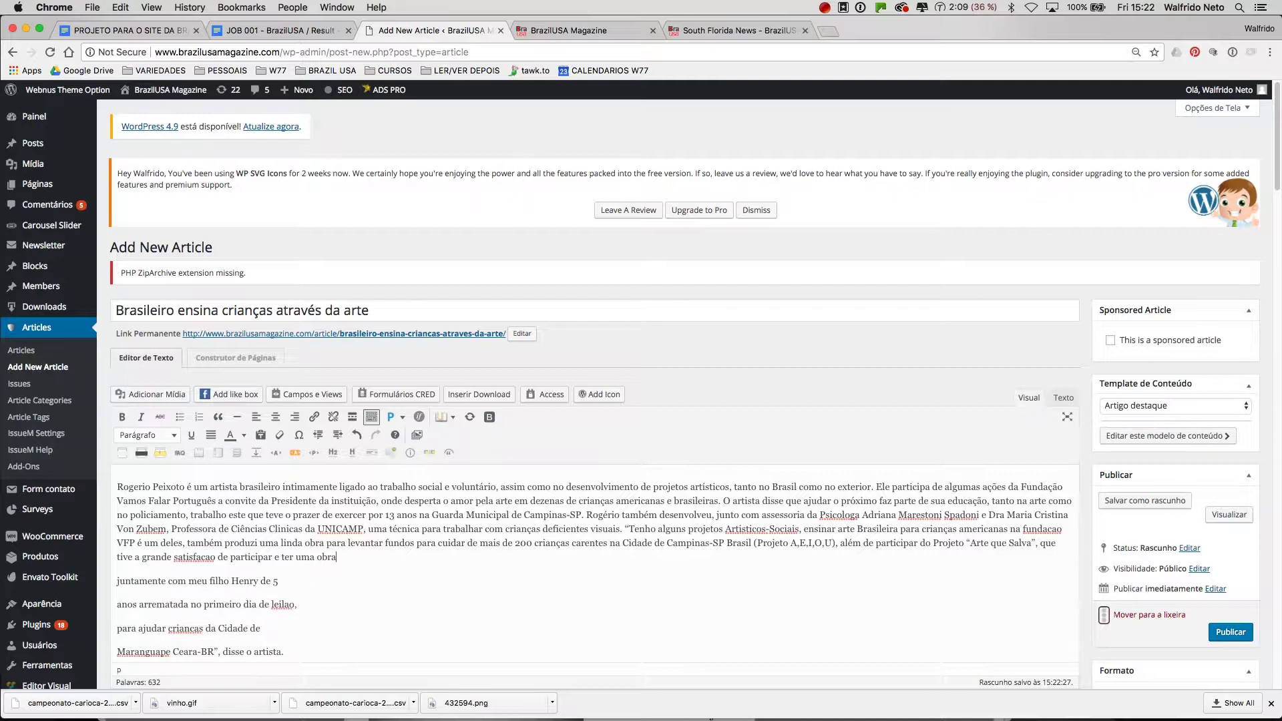
# Step: Correct the misspelled word after "tive a grande" in the opening paragraph to "satisfação"
pyautogui.click(211, 558)
pyautogui.press('BackSpace')
pyautogui.write('ã')
pyautogui.click(212, 557)
pyautogui.press('BackSpace')
pyautogui.write('çã')
# Step: Join the lines from "juntamente com meu filho" through "disse o artista." to the opening paragraph and correct "leilao" to "leilão"
pyautogui.press('super+Left')
pyautogui.press('BackSpace')
pyautogui.press('BackSpace')
pyautogui.press('BackSpace')
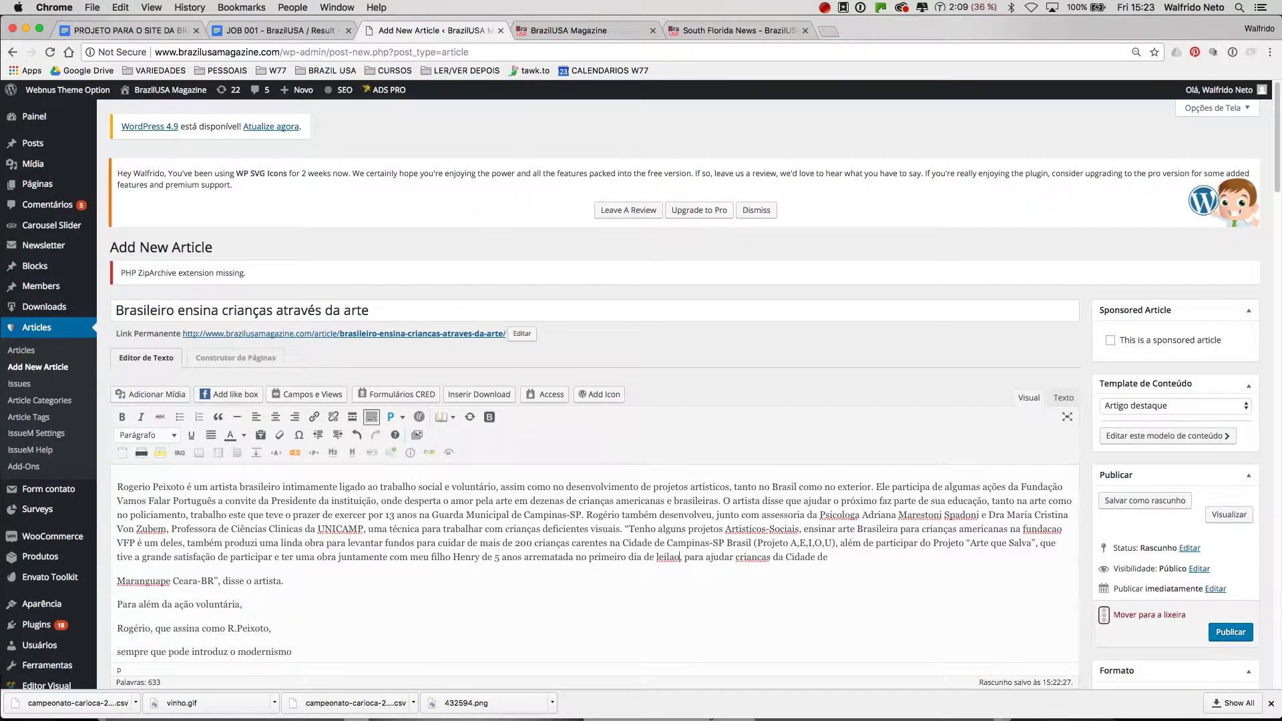
pyautogui.hotkey('shift', 'Left')
pyautogui.write('ã')
pyautogui.press('BackSpace')
pyautogui.press('BackSpace')
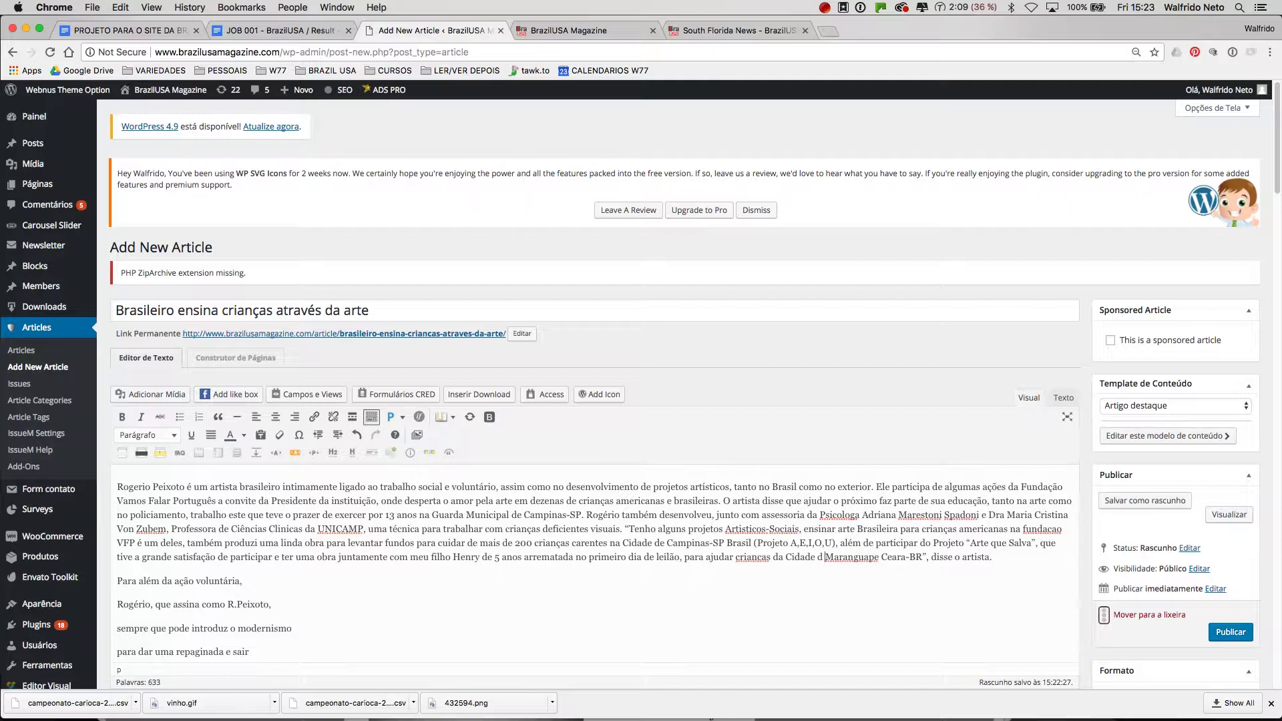
pyautogui.write('e')
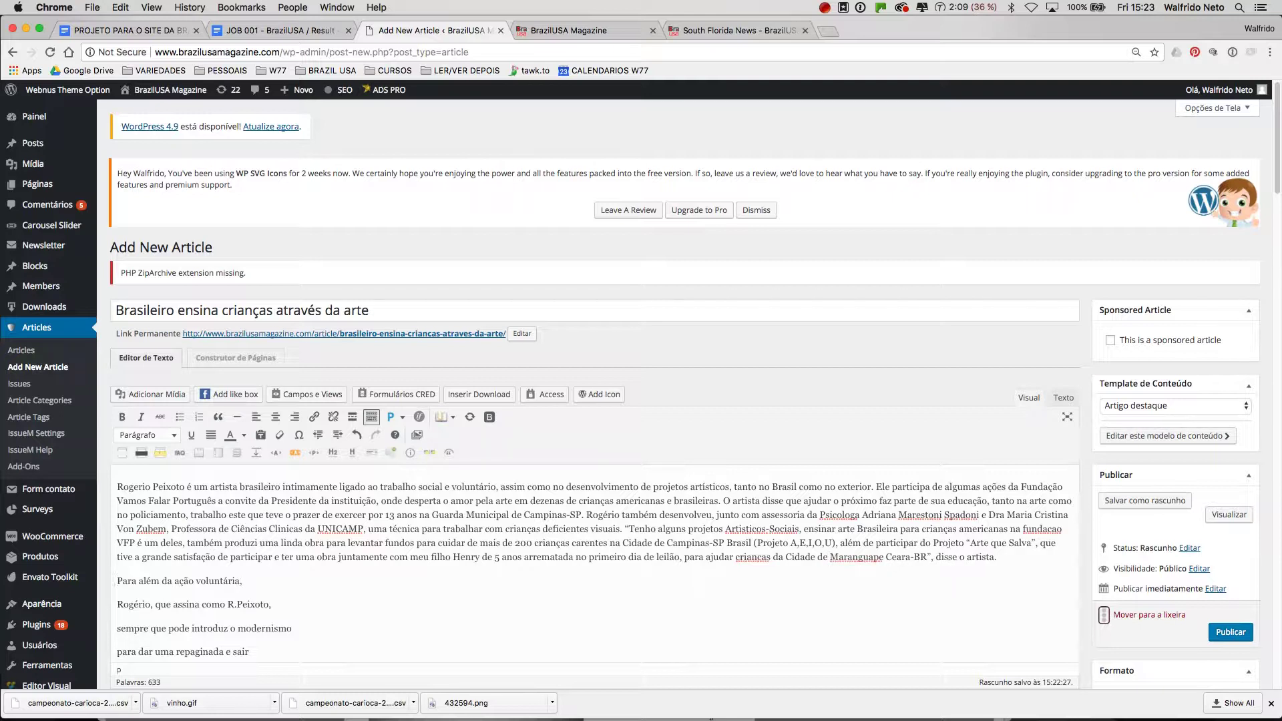
# Step: Join the lines from "Para além da ação voluntária," through "com seus trabalhos. A descoberta" into a second paragraph
pyautogui.press('BackSpace')
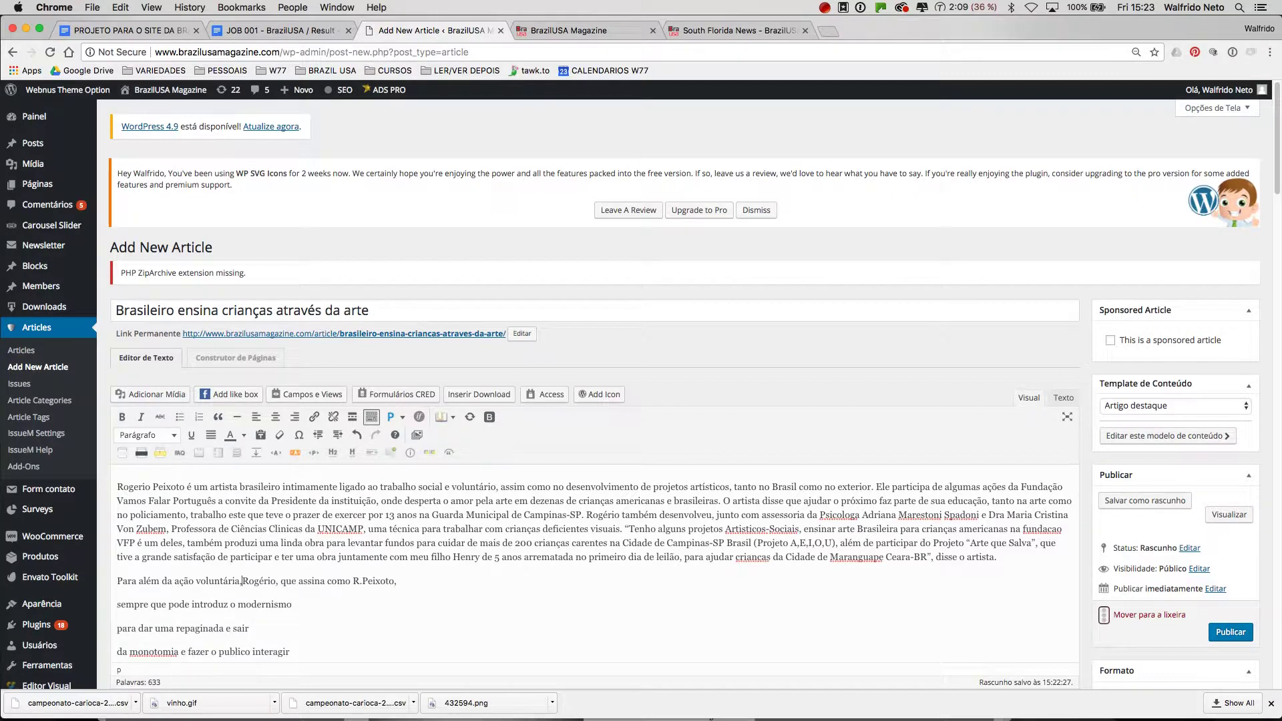
pyautogui.press('BackSpace')
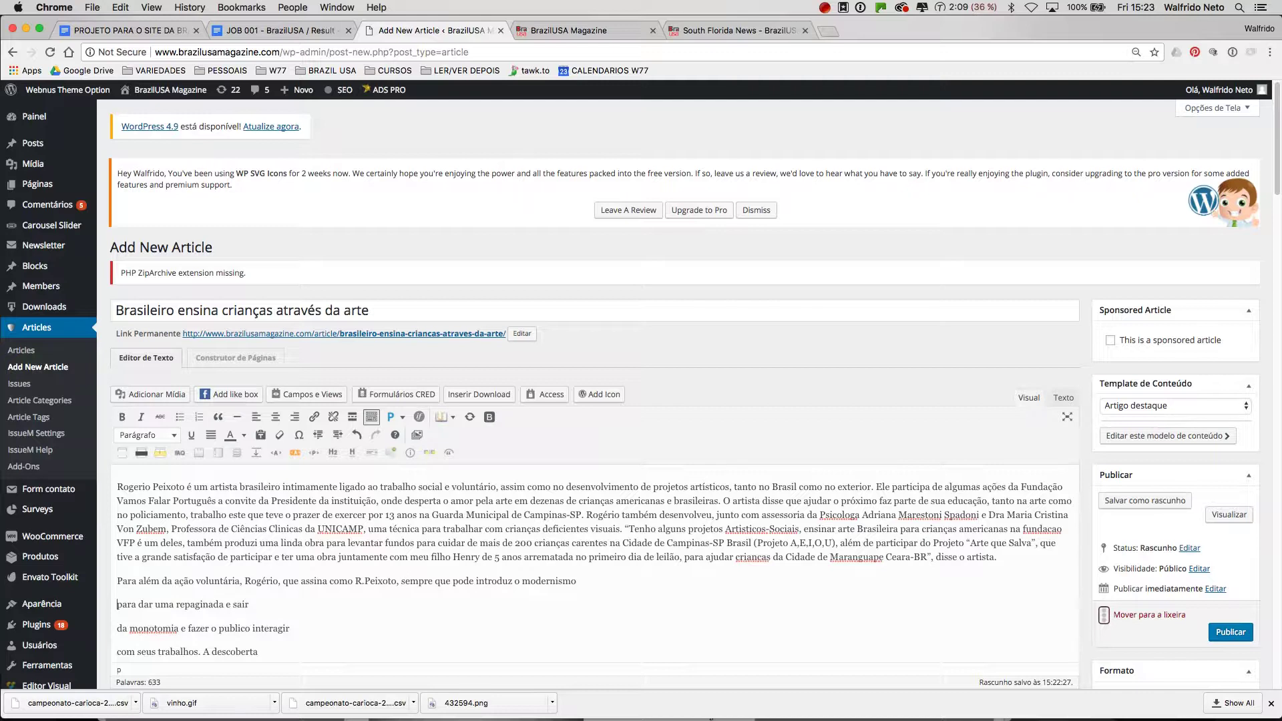
pyautogui.press('BackSpace')
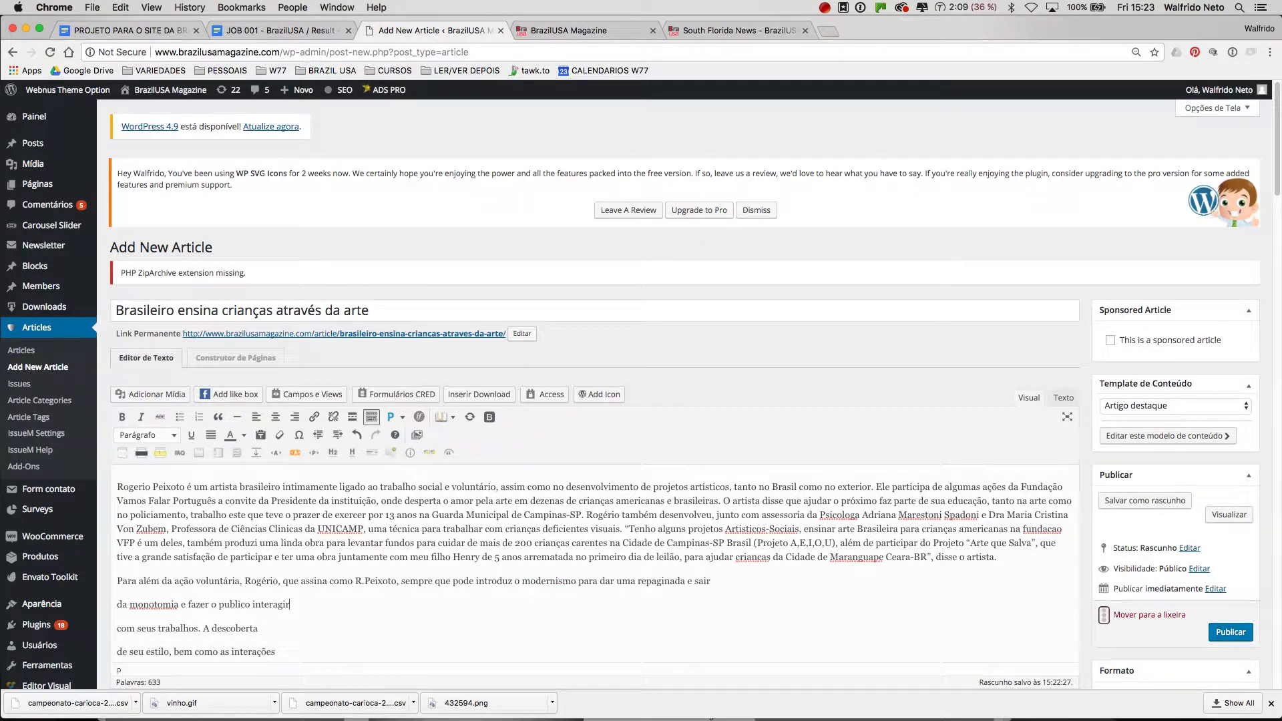
pyautogui.press('BackSpace')
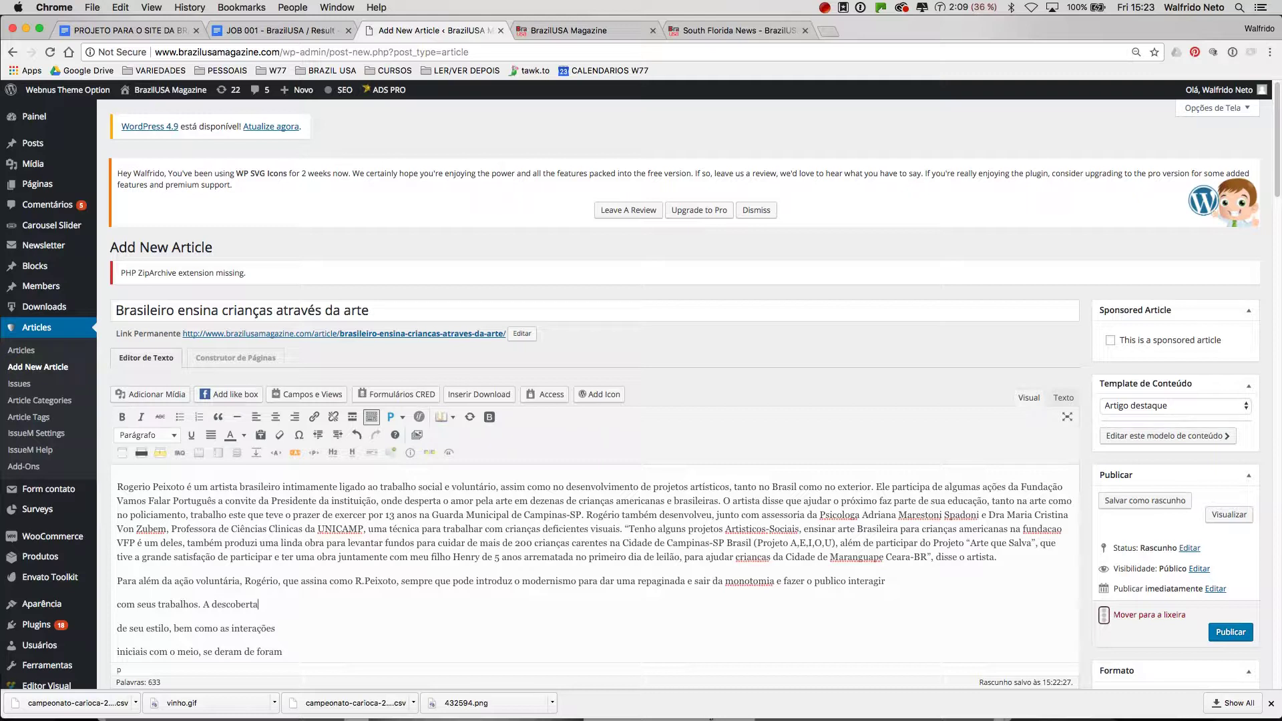
pyautogui.press('BackSpace')
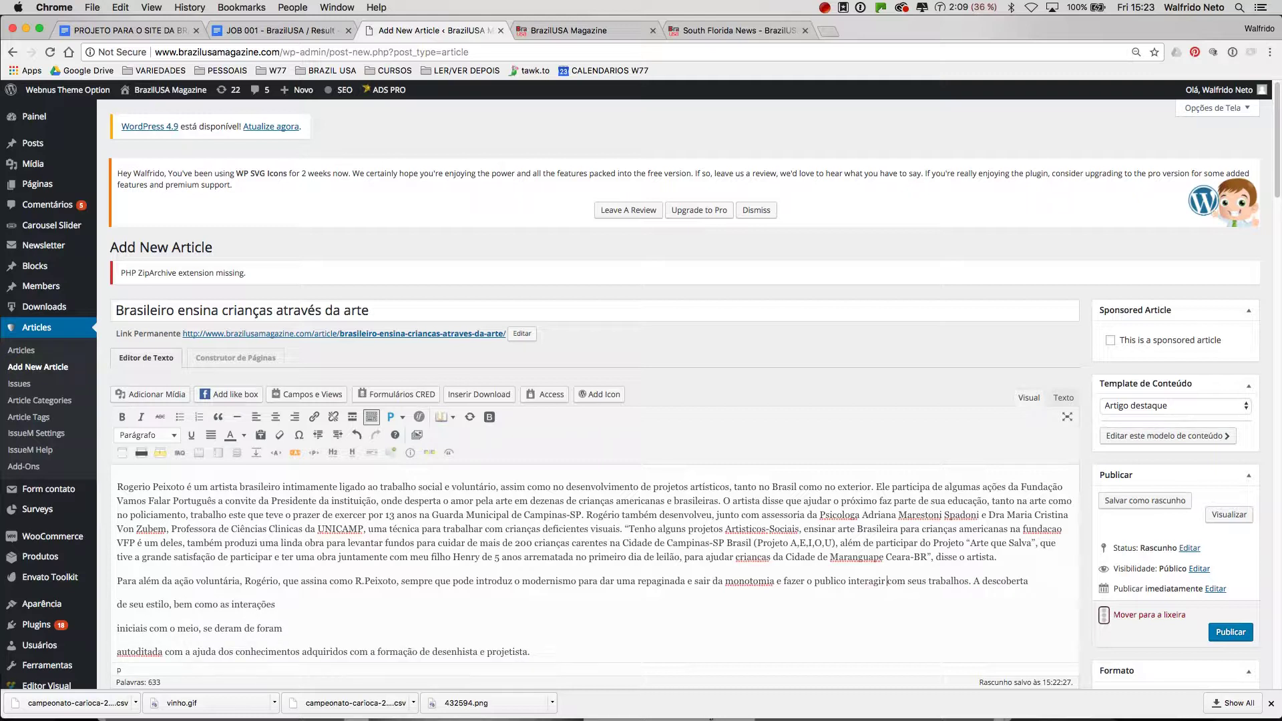
# Step: Join the lines from "de seu estilo, bem como as interações" through "formação de desenhista e projetista." to the second paragraph
pyautogui.press('BackSpace')
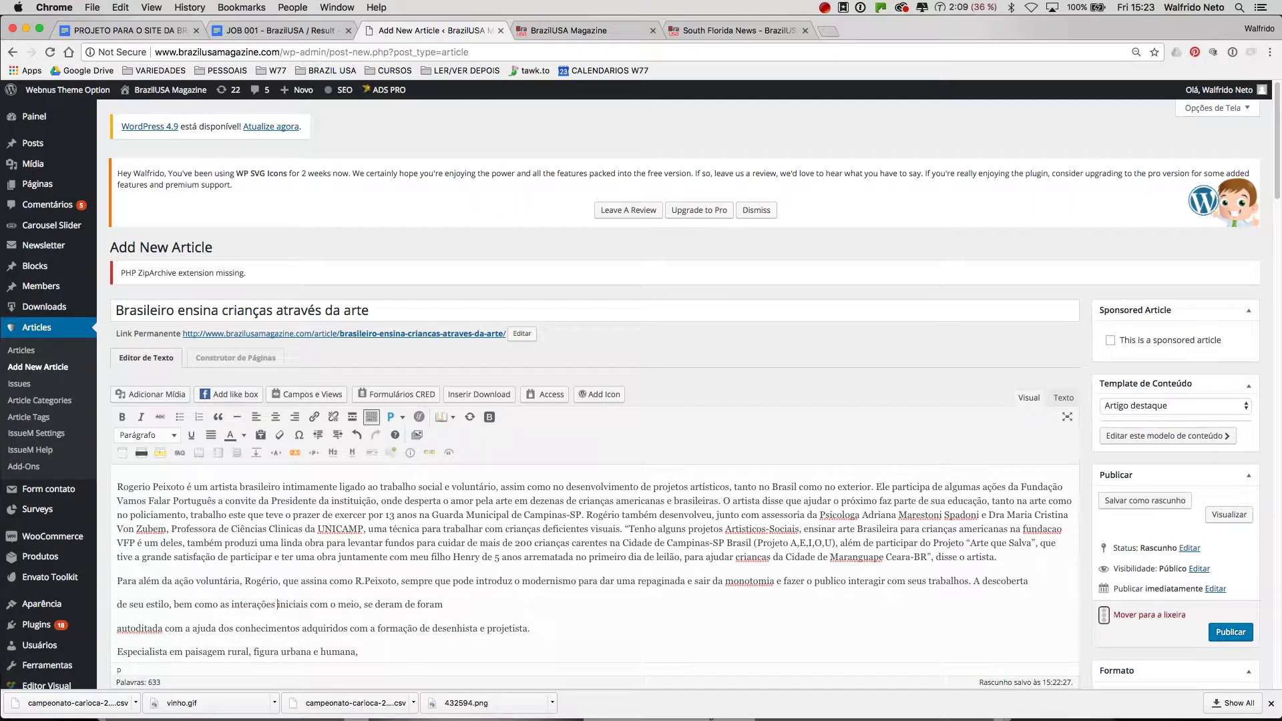
pyautogui.click(125, 596)
pyautogui.press('BackSpace')
pyautogui.press('Down')
pyautogui.press('Right')
pyautogui.press('BackSpace')
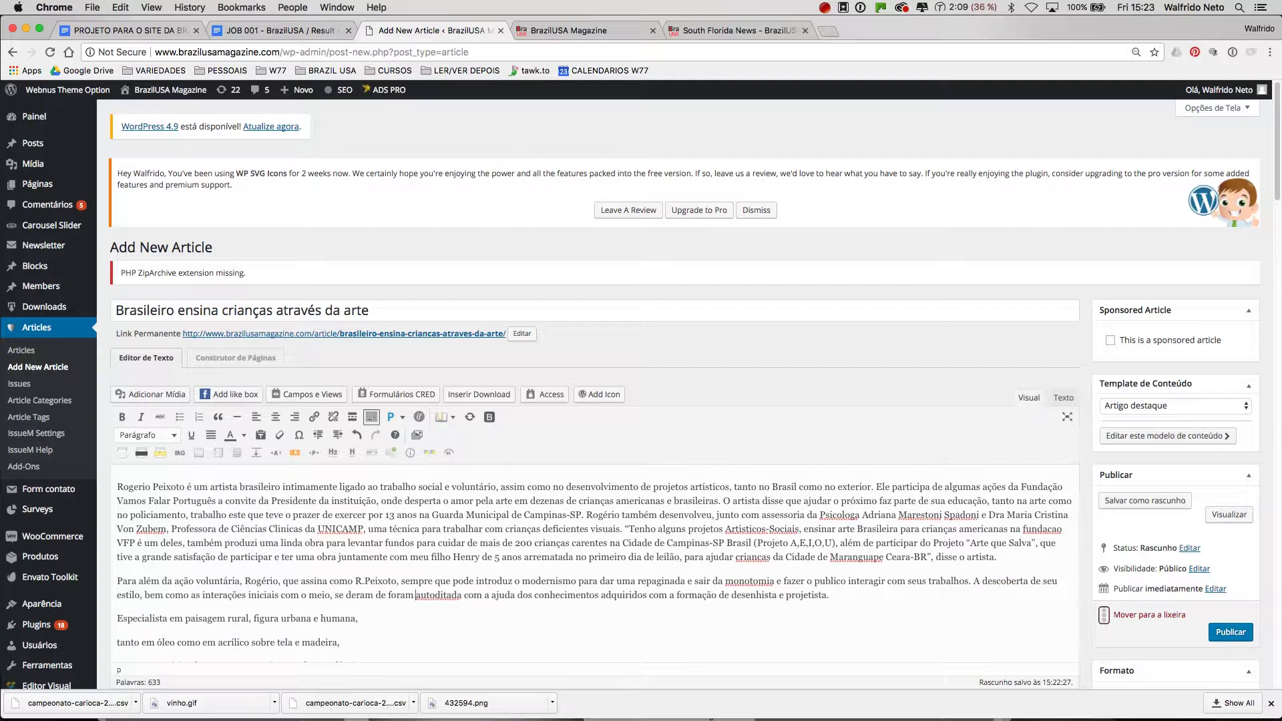
# Step: Join the lines from "Especialista em paisagem rural" through "Impressionista e atualmente Moderno, técnica esta desenvolvida" to the second paragraph
pyautogui.press('Home')
pyautogui.press('BackSpace')
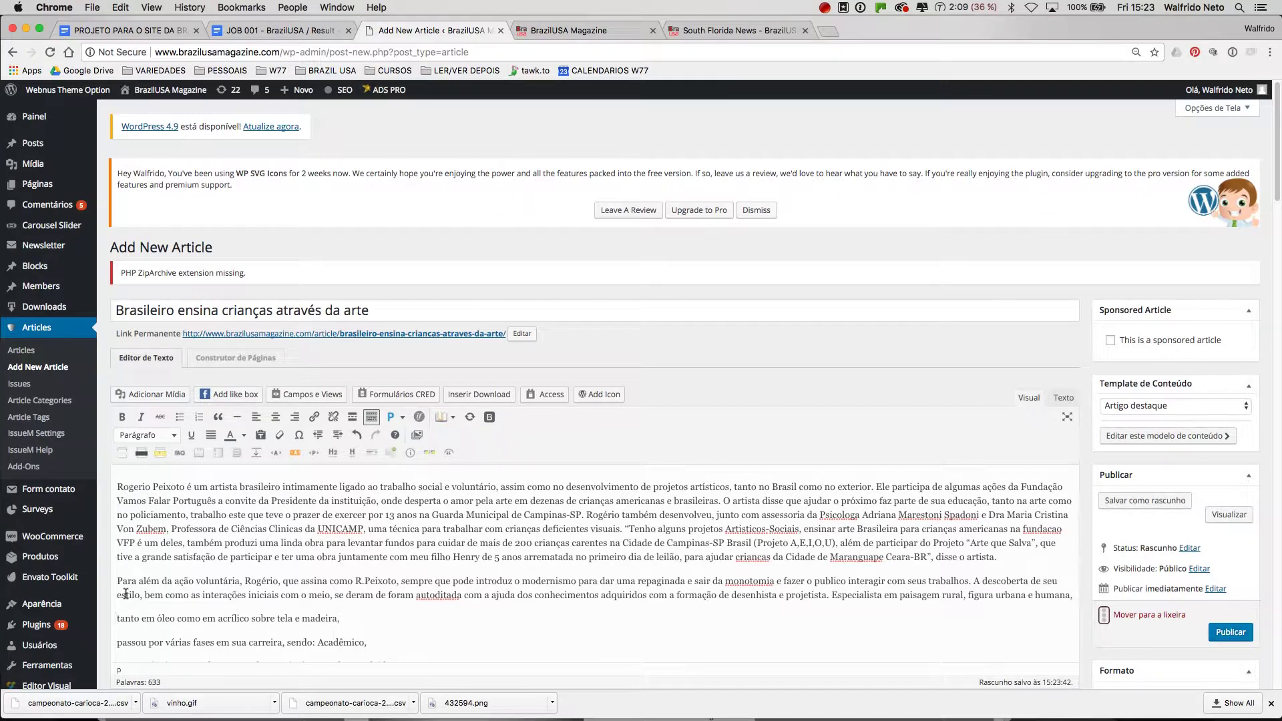
pyautogui.press('BackSpace')
pyautogui.press('Down')
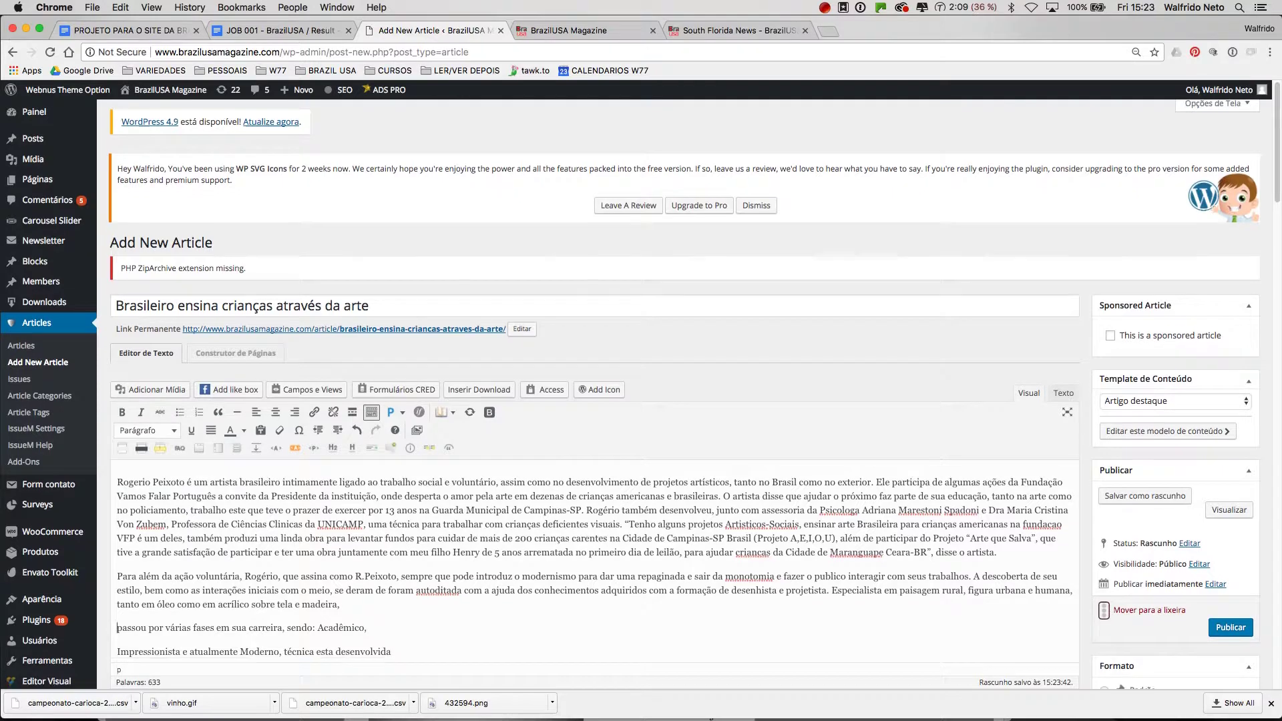
pyautogui.press('BackSpace')
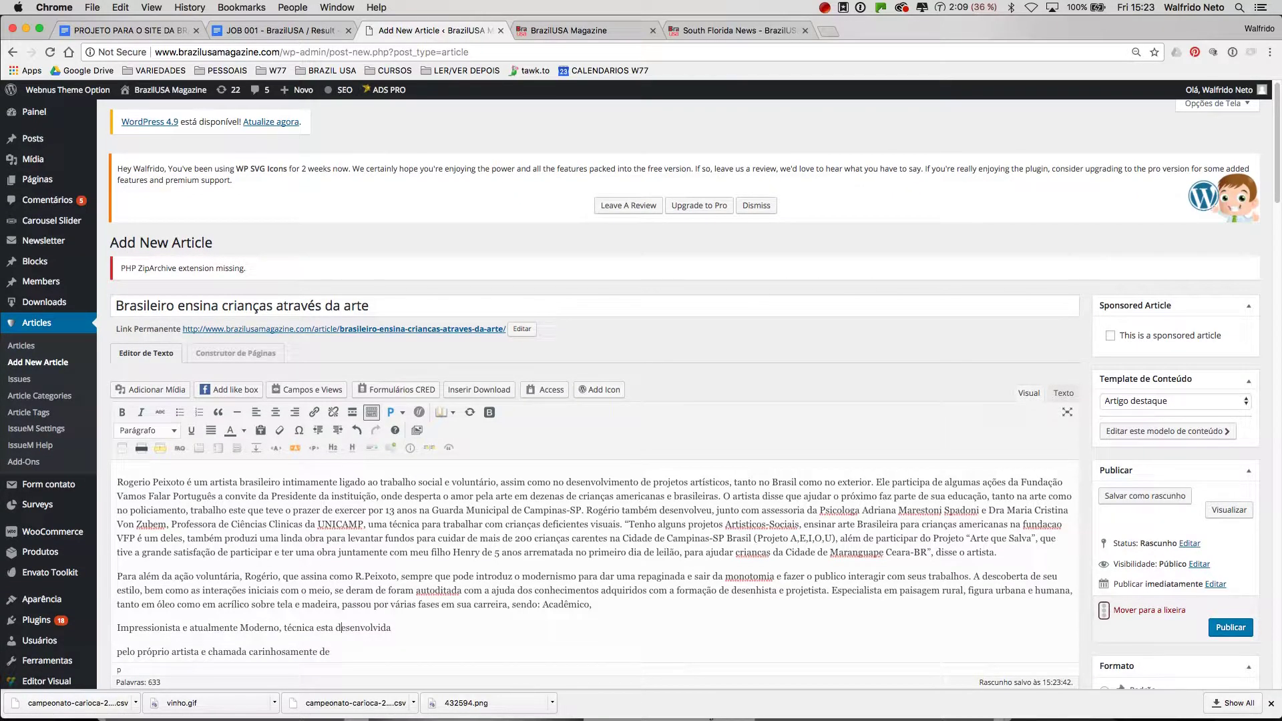
pyautogui.press('BackSpace')
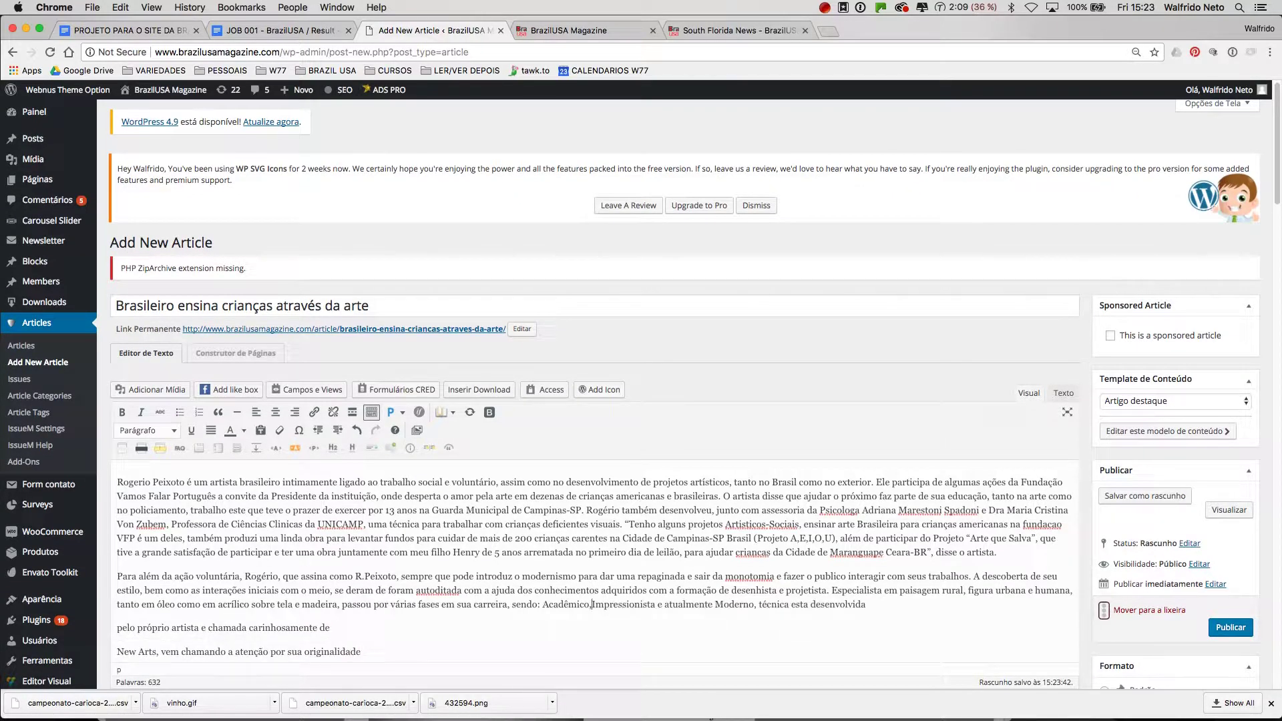
# Step: Join the lines from "pelo próprio artista e chamada" through "museus e galerias em diferentes partes do mundo. Suas" to the second paragraph
pyautogui.click(117, 627)
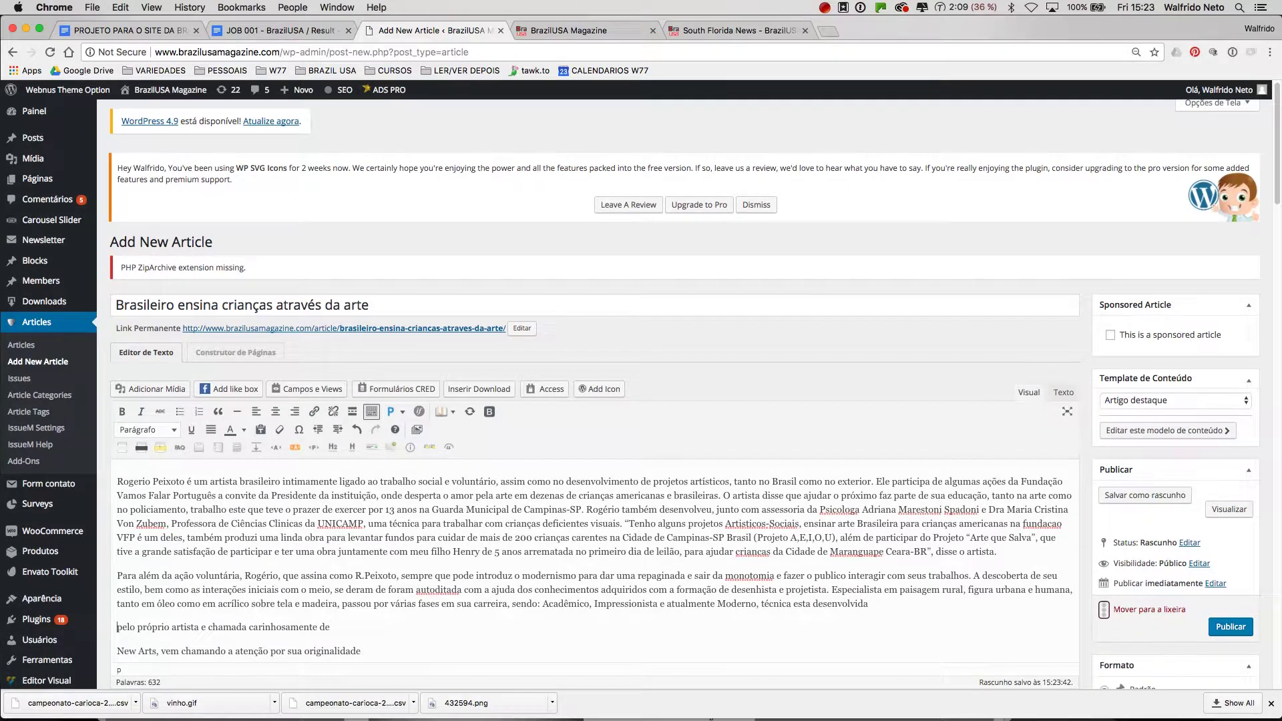
pyautogui.press('BackSpace')
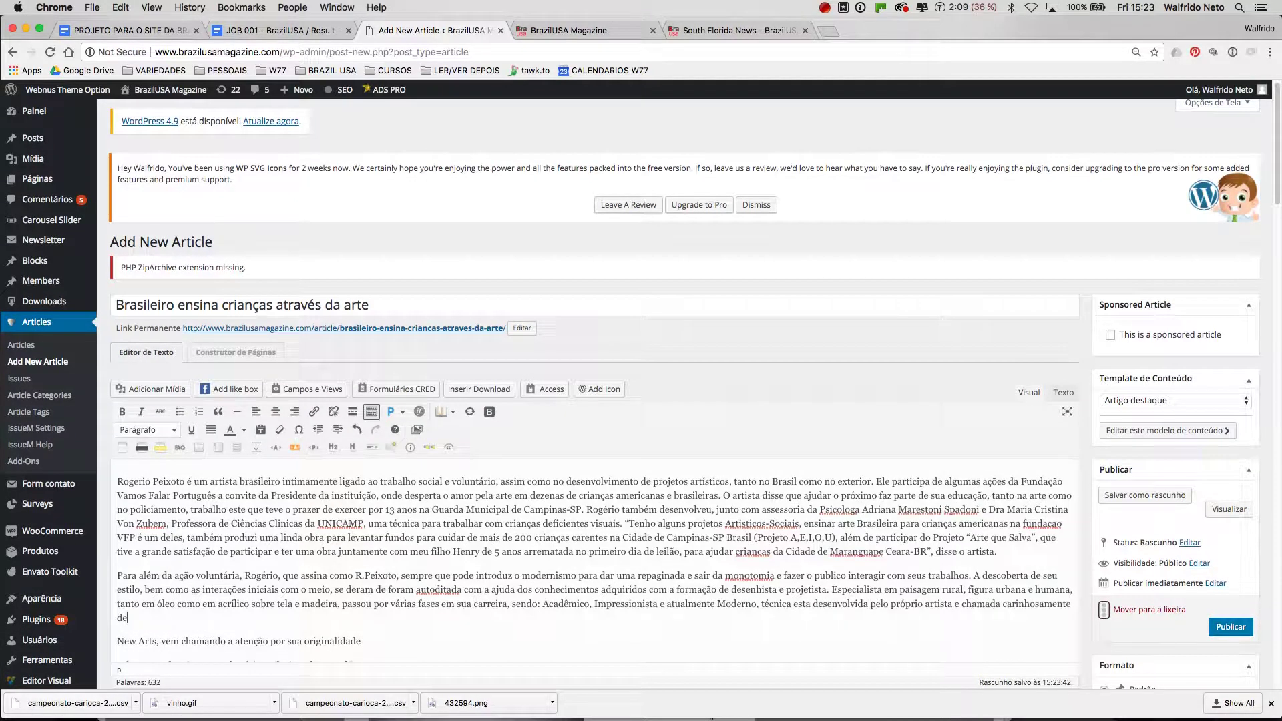
pyautogui.press('BackSpace')
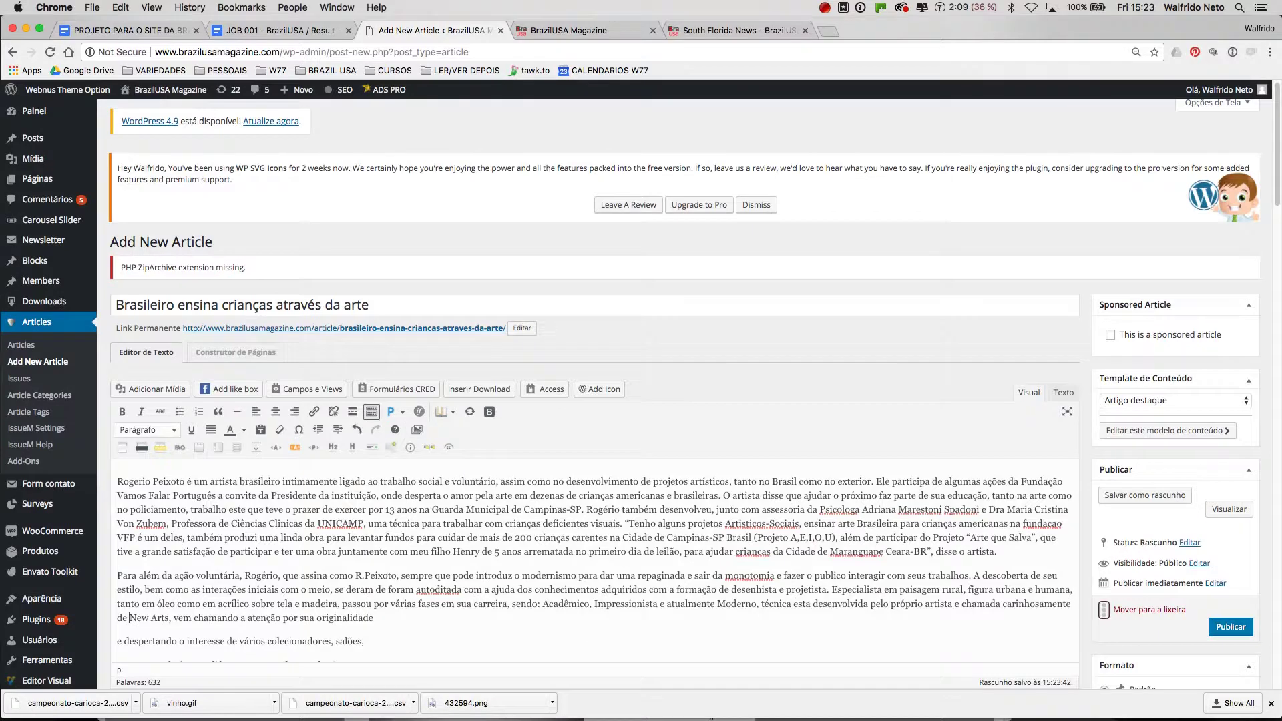
pyautogui.scroll(-1, 125, 628)
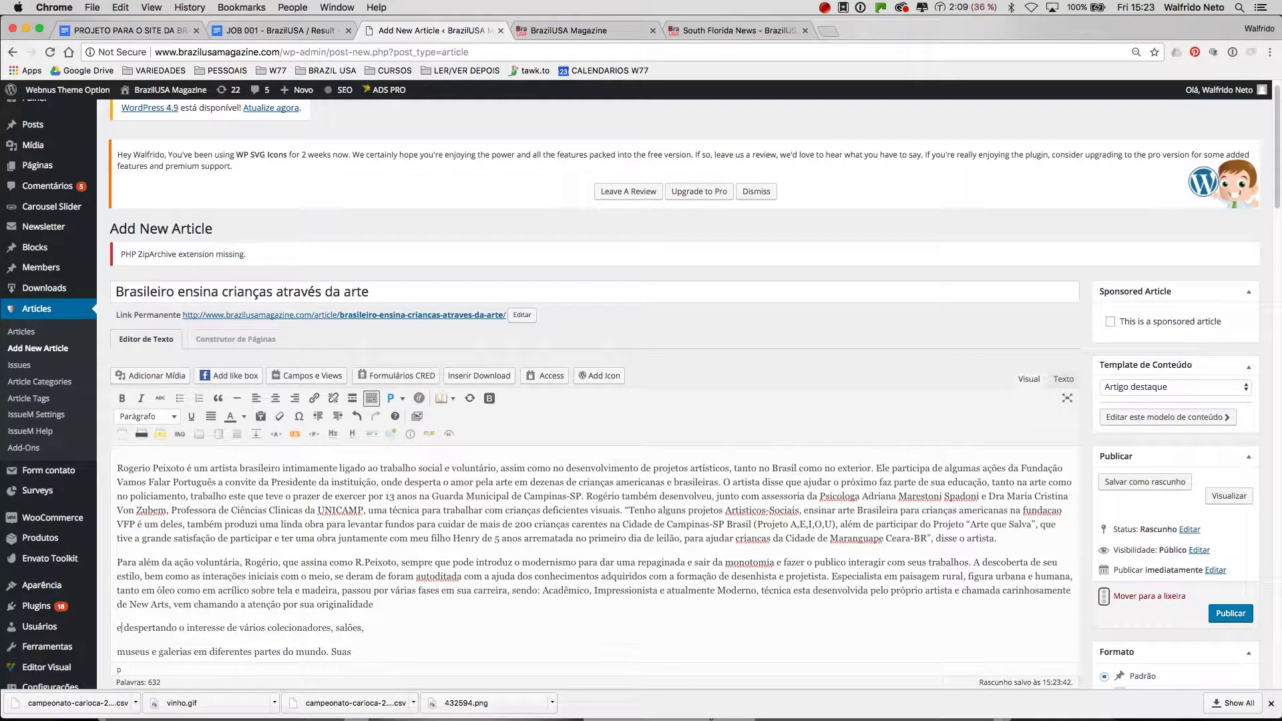
pyautogui.press('BackSpace')
pyautogui.click(118, 627)
pyautogui.press('BackSpace')
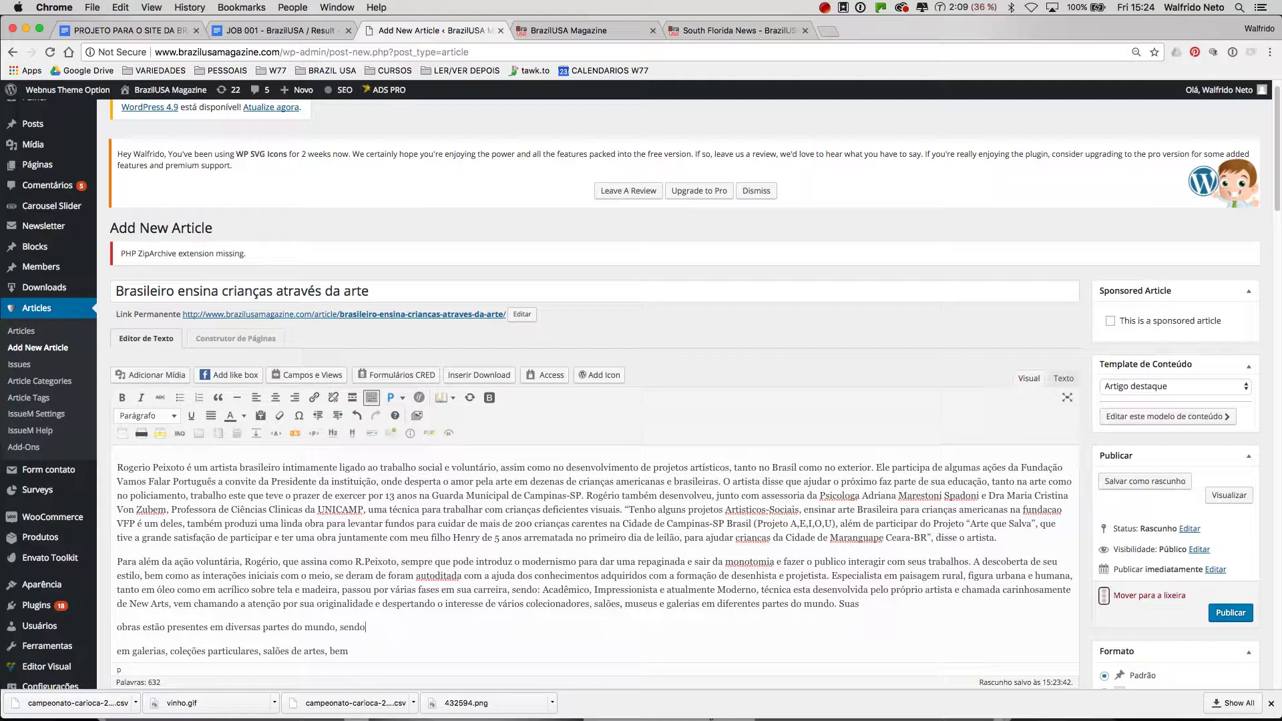
# Step: Join the lines from "obras estão presentes em diversas partes" through "como na posse de figuras públicas internacionais." to the second paragraph
pyautogui.press('BackSpace')
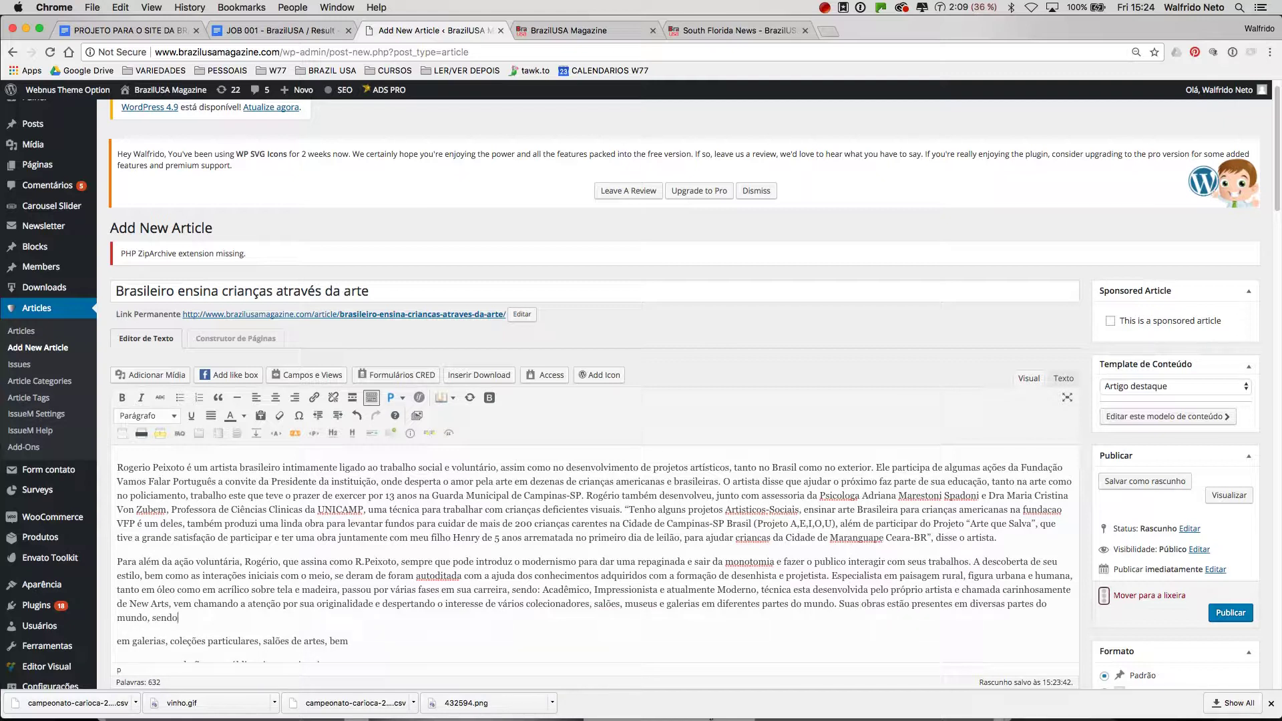
pyautogui.press('BackSpace')
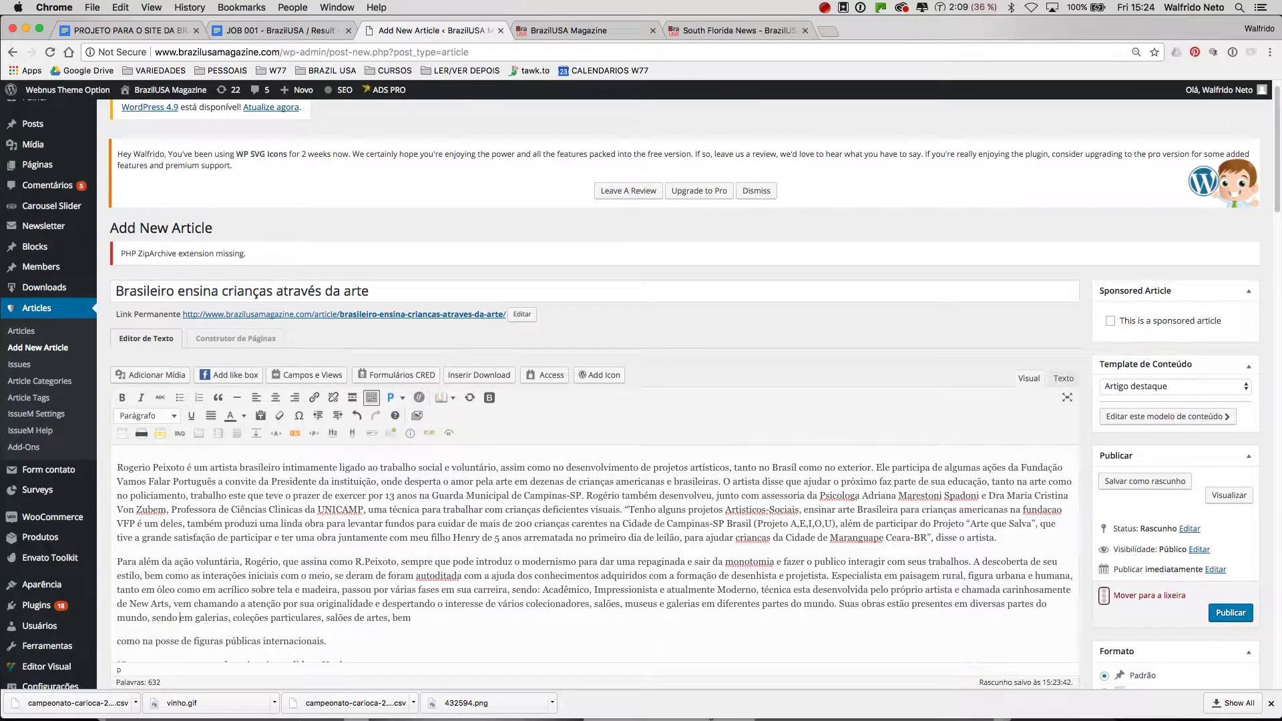
pyautogui.scroll(-1, 178, 628)
pyautogui.press('BackSpace')
pyautogui.press('Down')
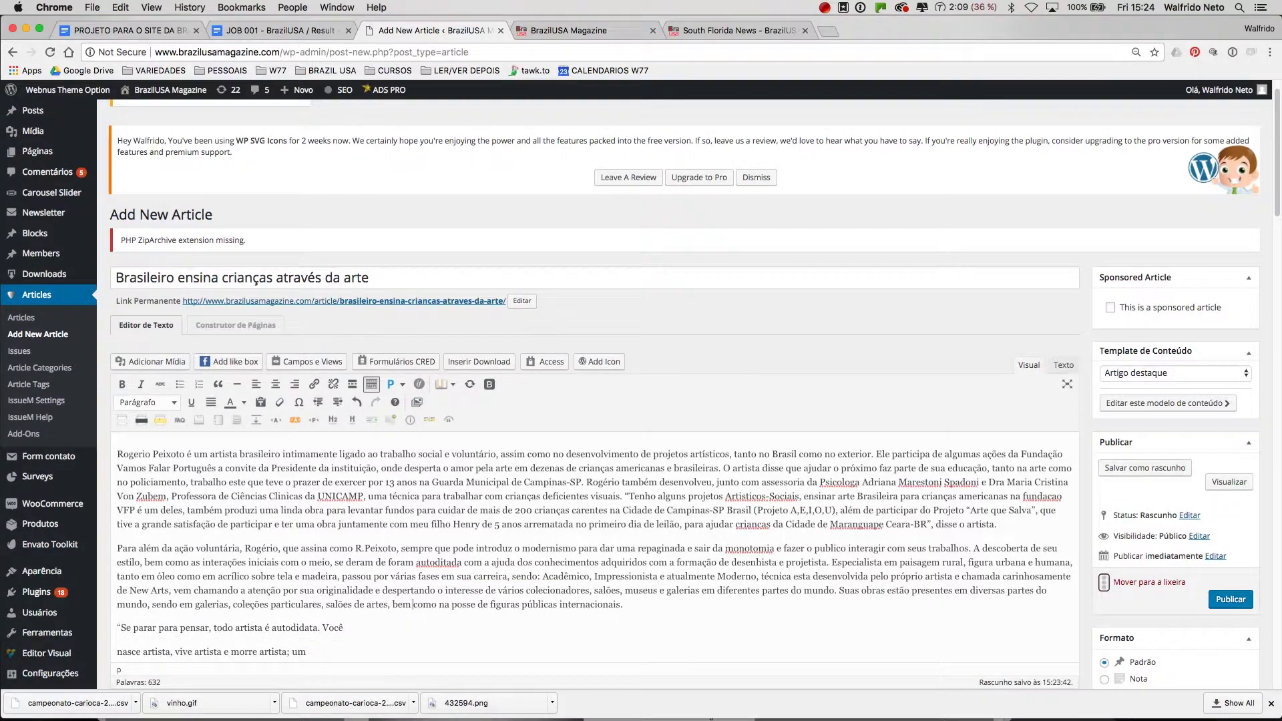
# Step: Keep the quote "Se parar para pensar" as a separate third paragraph and join the line "nasce artista, vive artista e morre artista; um" to it
pyautogui.press('BackSpace')
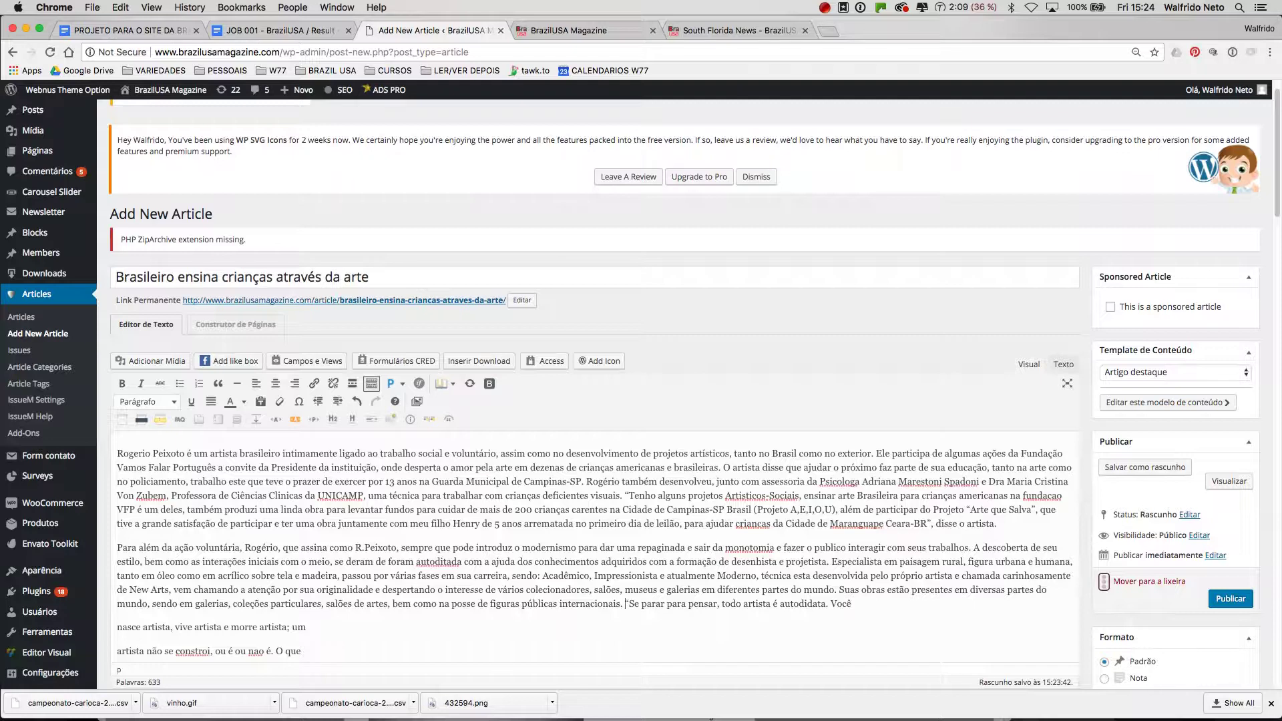
pyautogui.press('Return')
pyautogui.press('Down')
pyautogui.press('BackSpace')
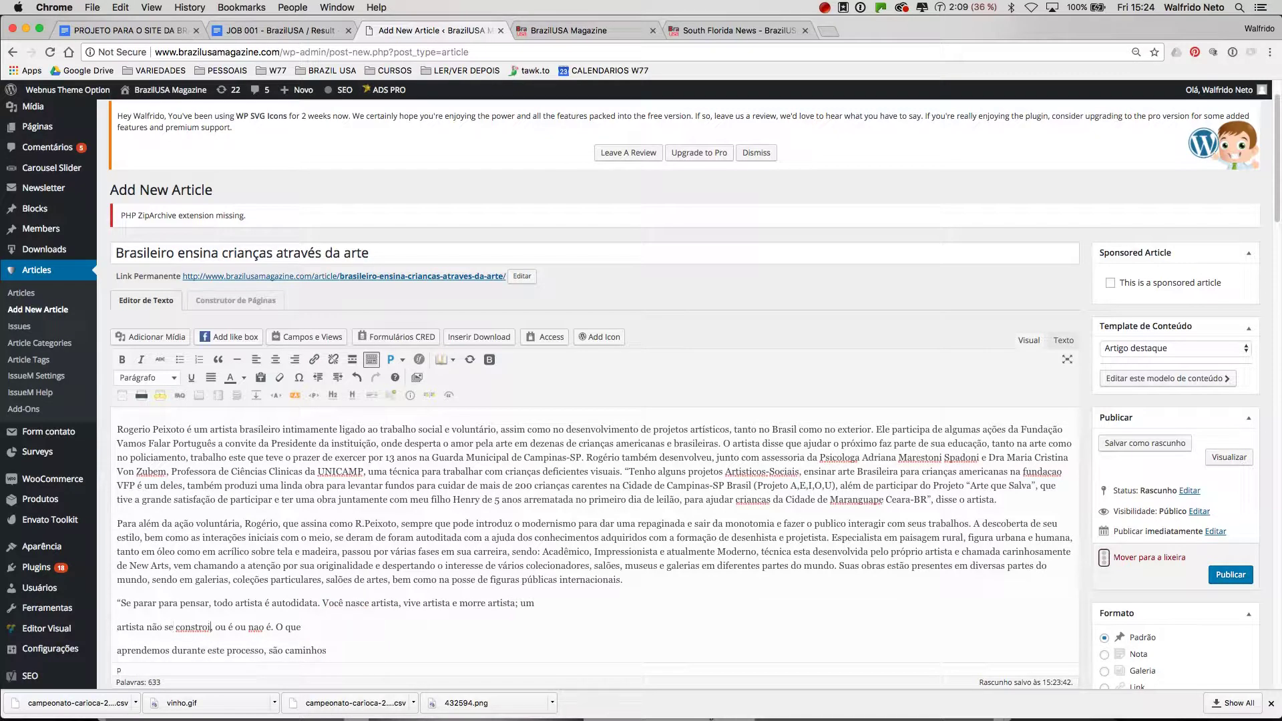
# Step: Correct "constroi" to "constrói" and "nao" to "não", and join the line "artista não se constrói, ou é ou não é. O que" to the quote
pyautogui.press('BackSpace')
pyautogui.press('BackSpace')
pyautogui.write('ói')
pyautogui.click(257, 628)
pyautogui.press('BackSpace')
pyautogui.press('Down')
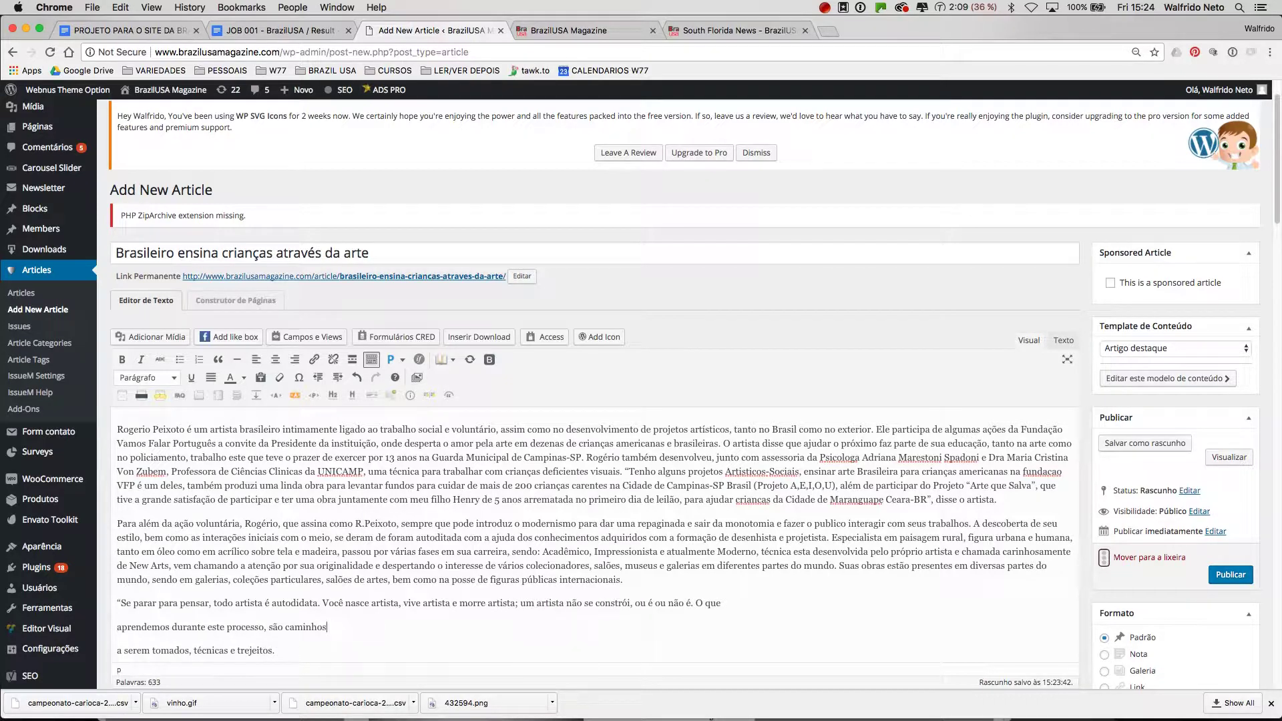
# Step: Join the lines through "técnicas e trejeitos." to the quote, and correct the spelling of "crianças" and "Psicóloga" in the first paragraph
pyautogui.press('BackSpace')
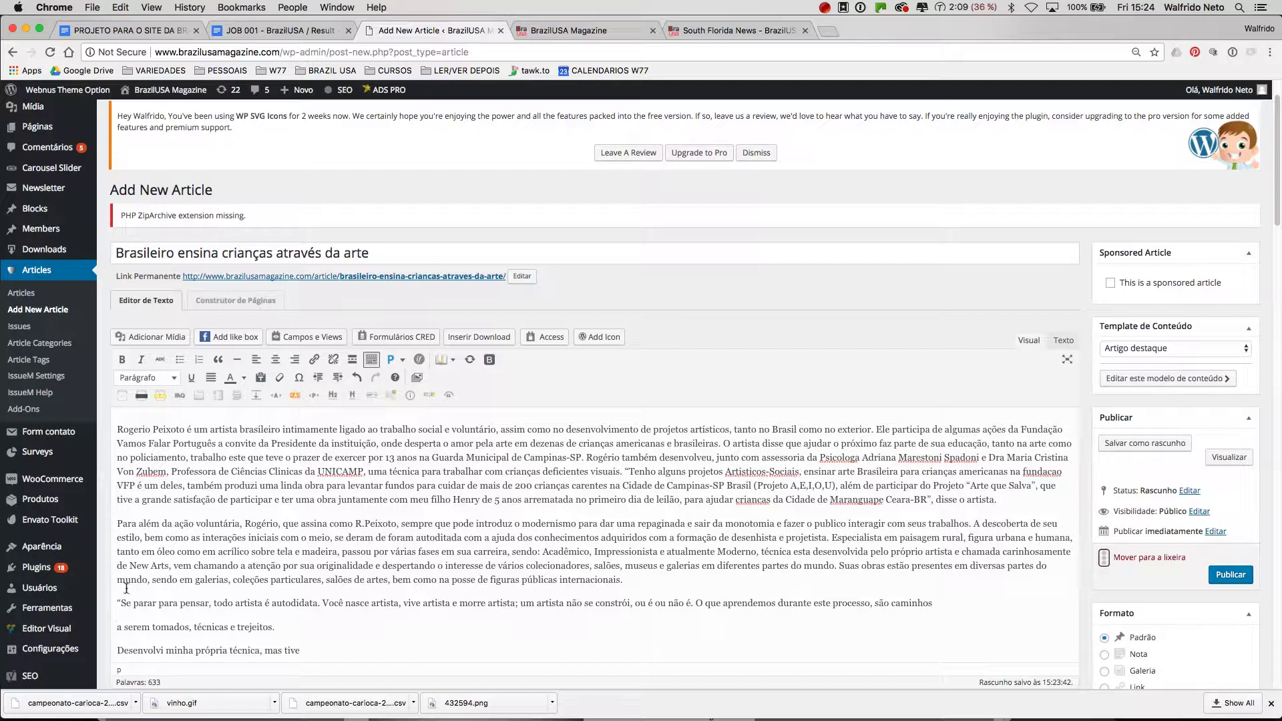
pyautogui.press('BackSpace')
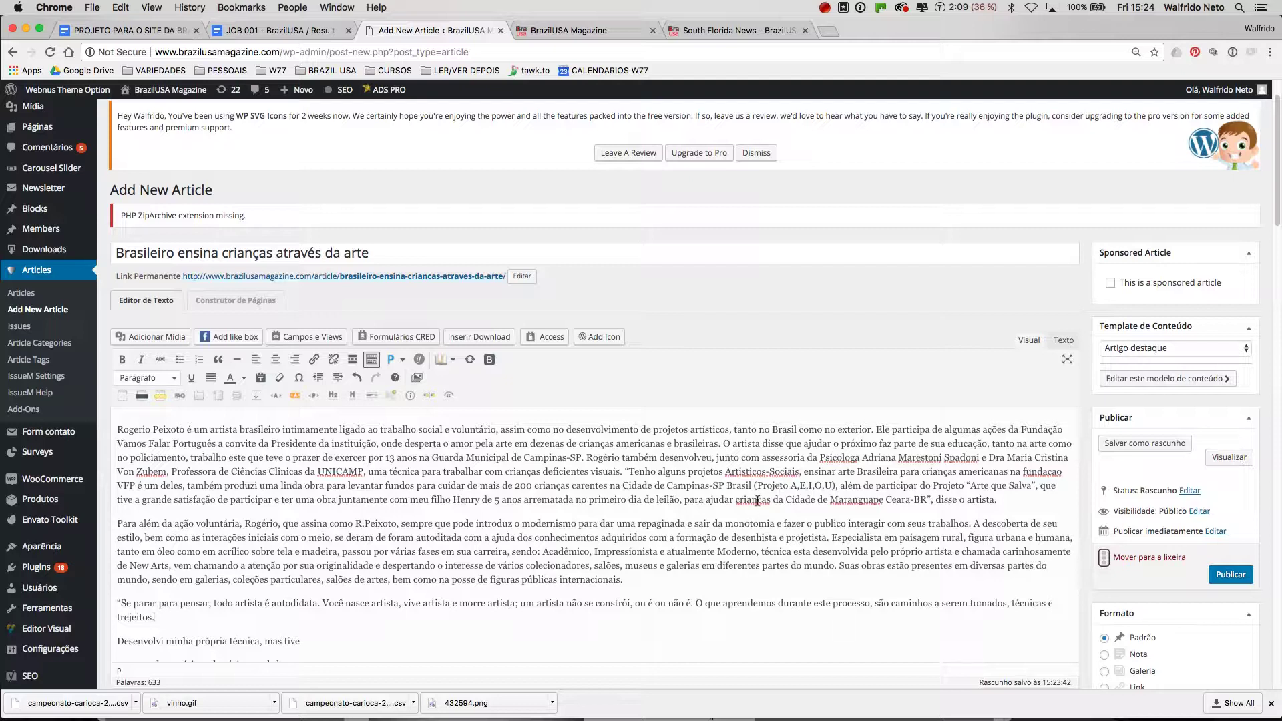
pyautogui.press('BackSpace')
pyautogui.write('ç')
pyautogui.click(741, 471)
pyautogui.click(840, 455)
pyautogui.press('BackSpace')
pyautogui.write('ó')
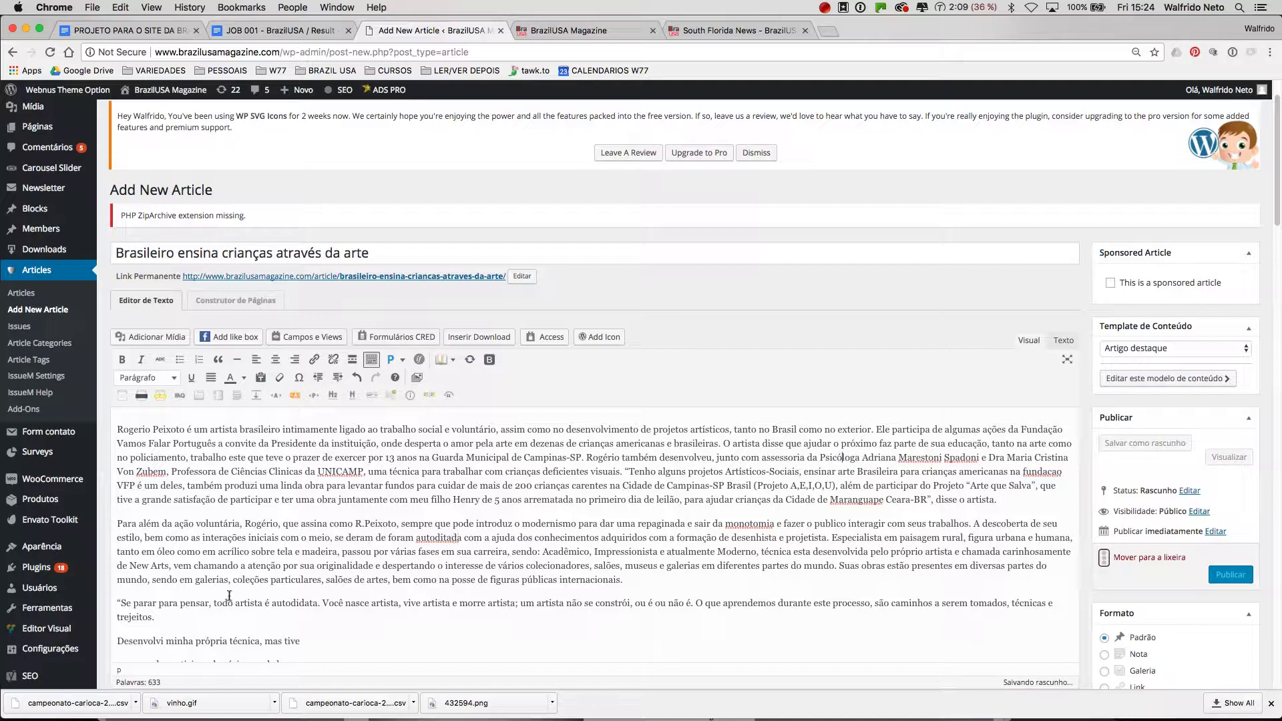
# Step: Join the lines from "Desenvolvi minha própria técnica, mas tive" through the one starting with "possibilidades" to the third paragraph
pyautogui.scroll(-1, 162, 574)
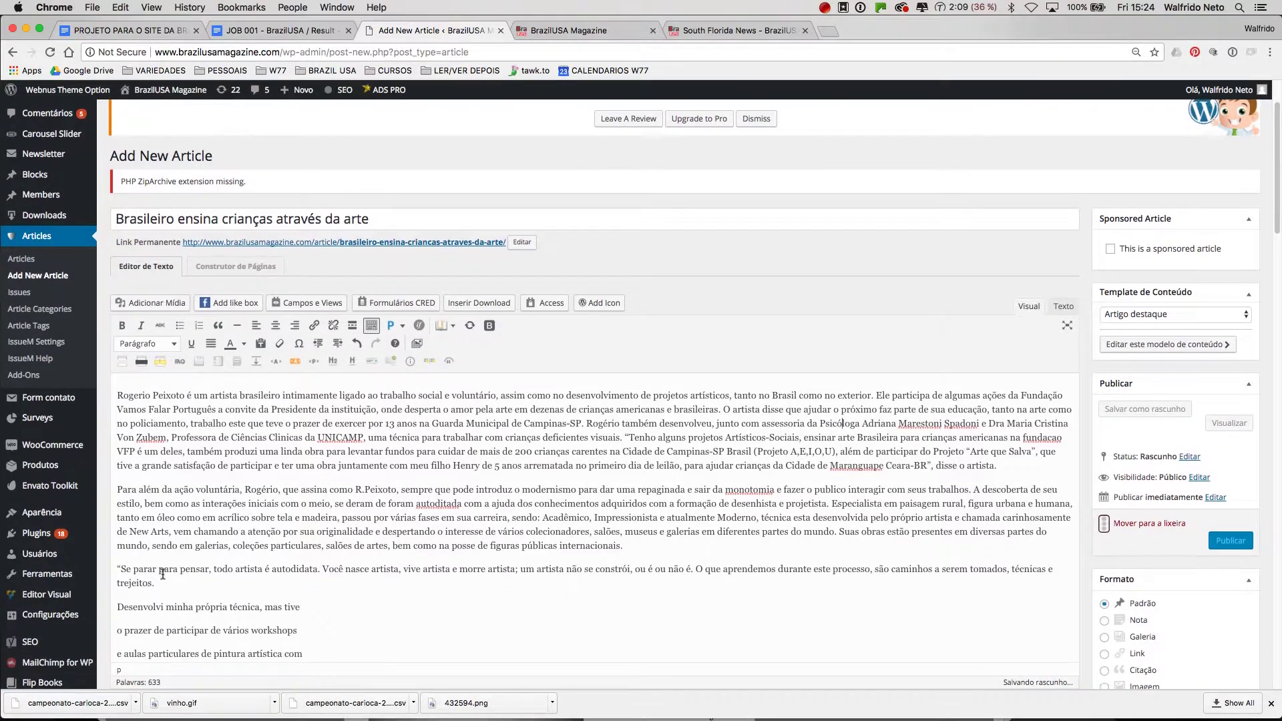
pyautogui.click(118, 606)
pyautogui.press('BackSpace')
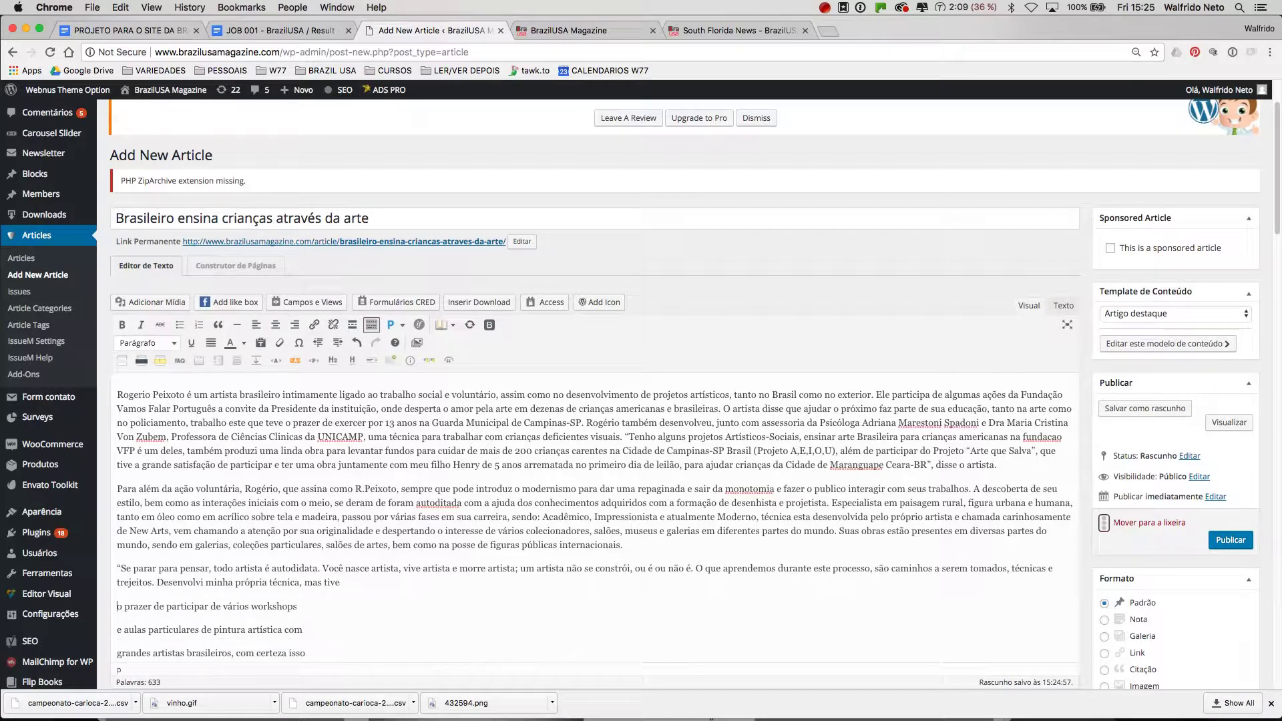
pyautogui.press('BackSpace')
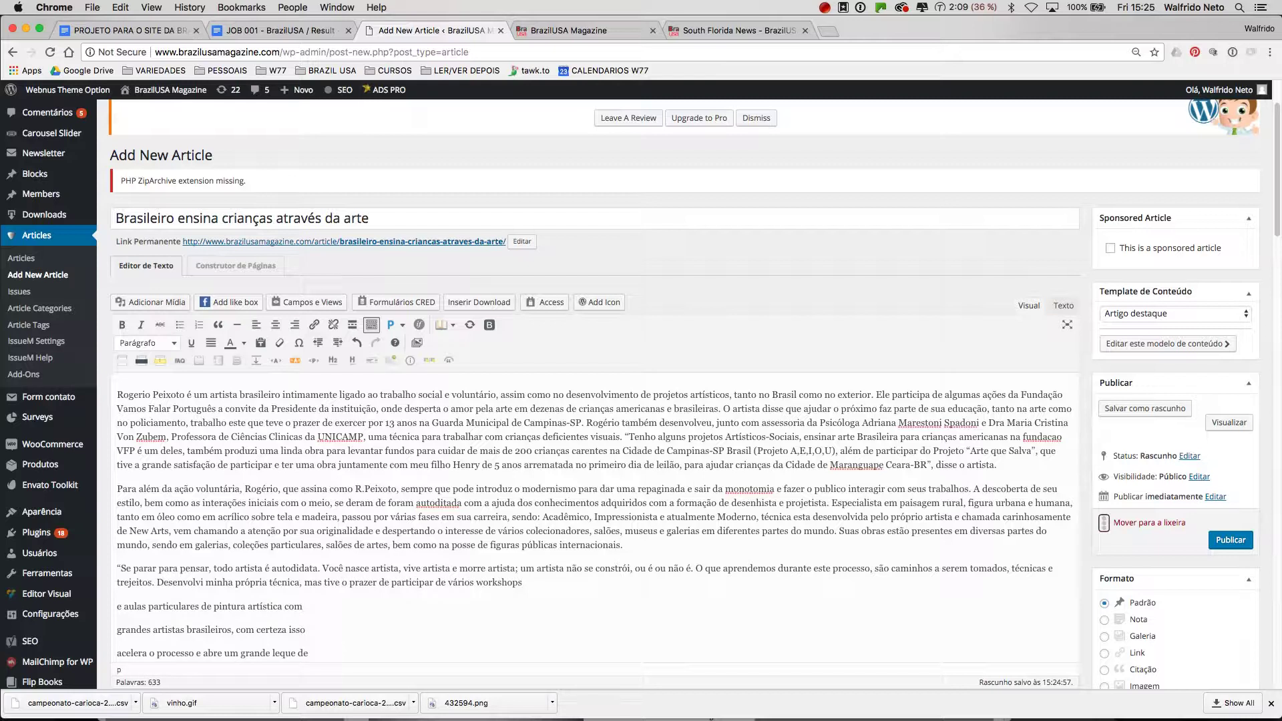
pyautogui.press('BackSpace')
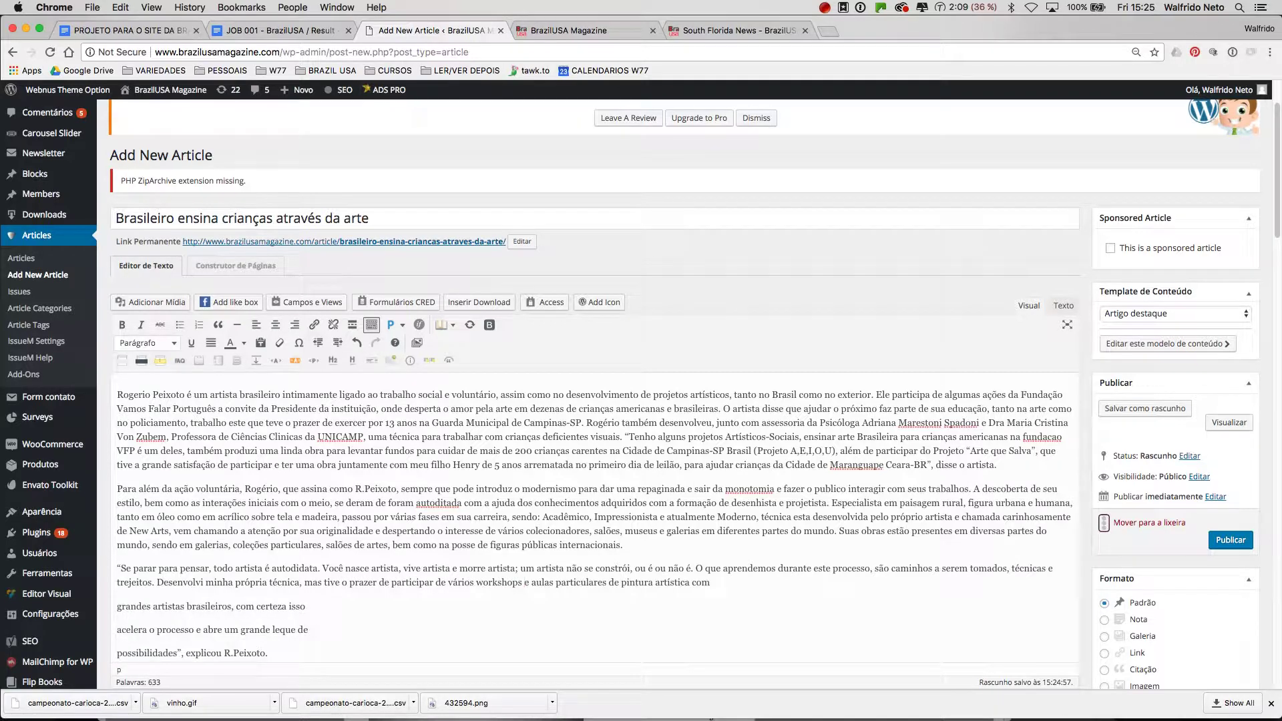
pyautogui.press('Delete')
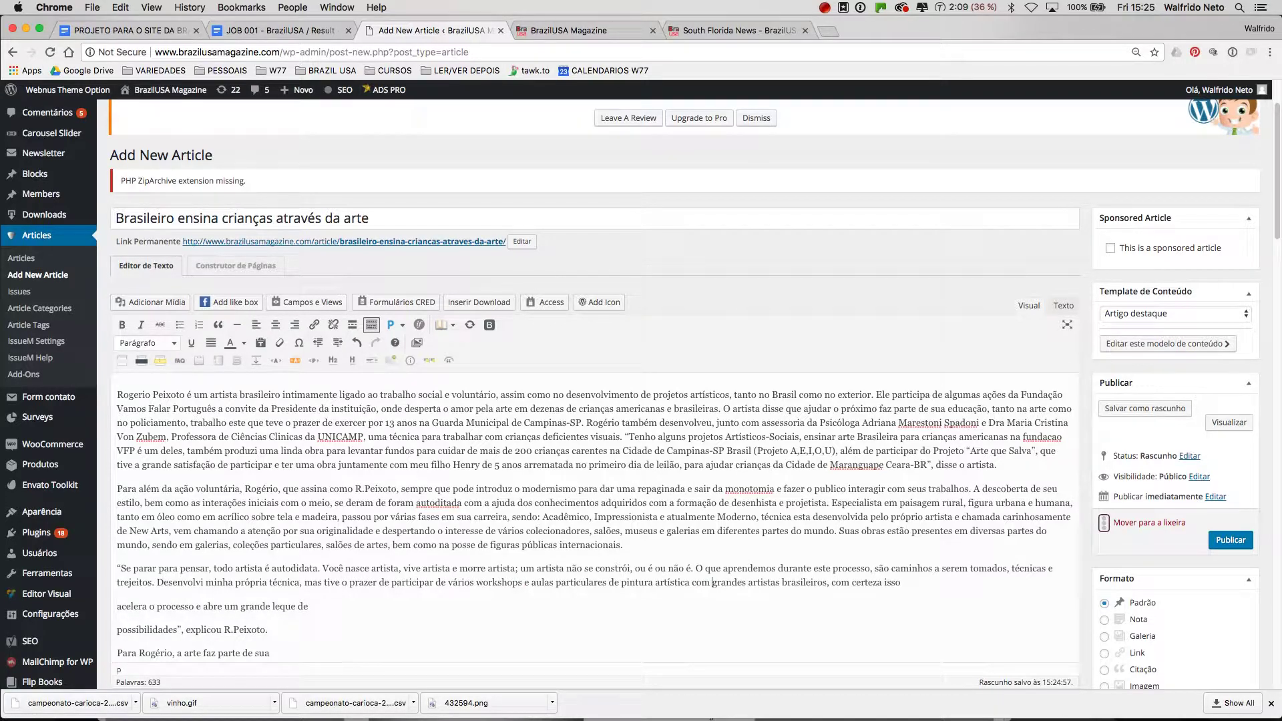
pyautogui.press('Delete')
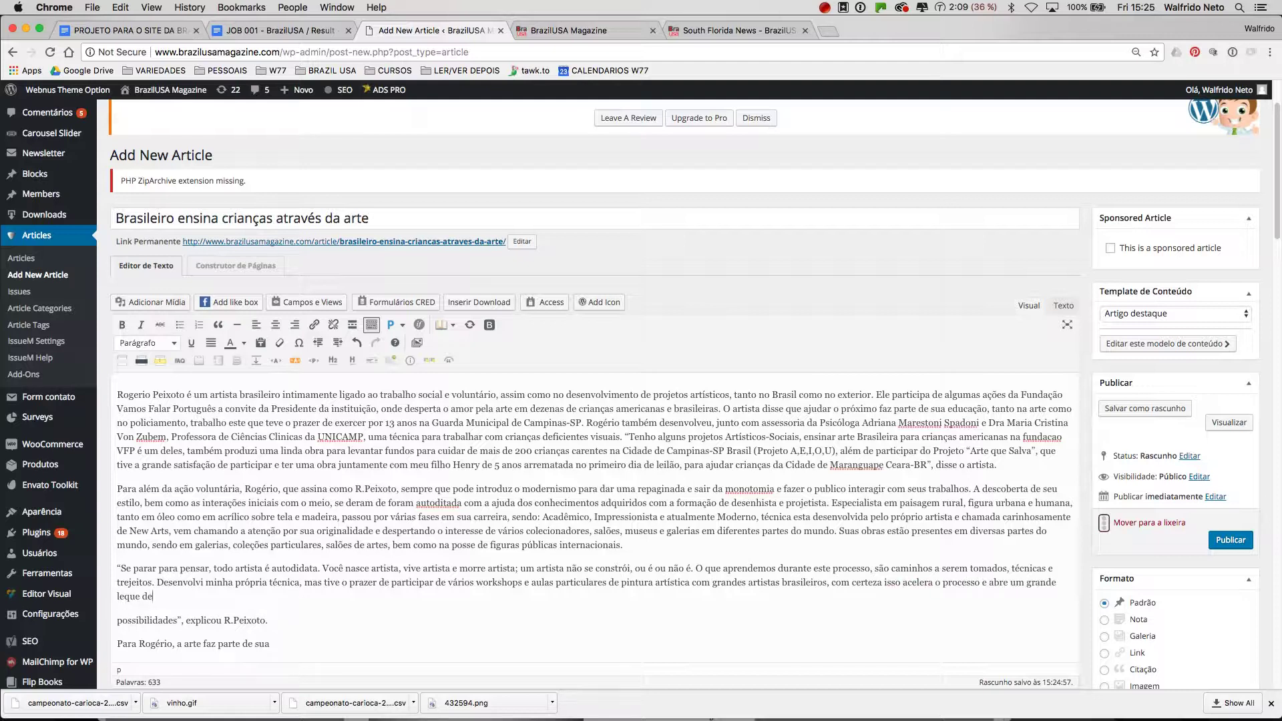
pyautogui.press('Delete')
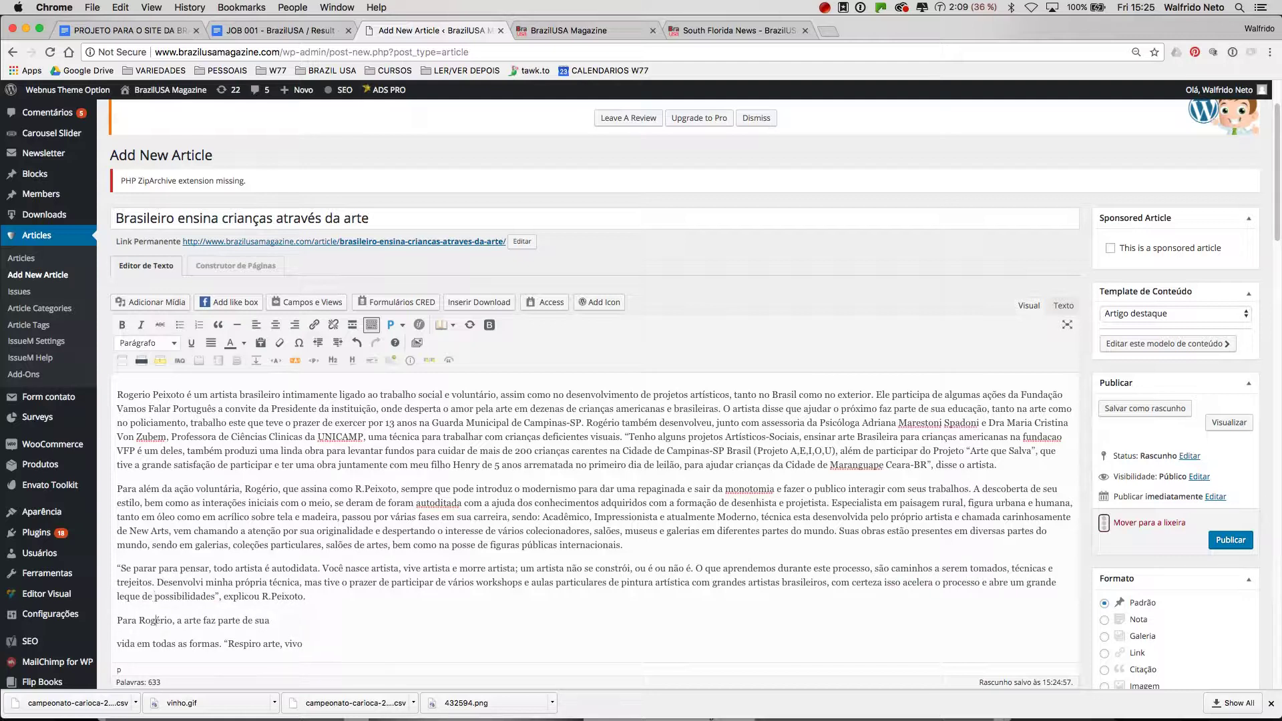
# Step: Join the lines "vida em todas as formas" and "arte, em tudo que faço tento de alguma forma" to the start of the fourth paragraph
pyautogui.press('Down')
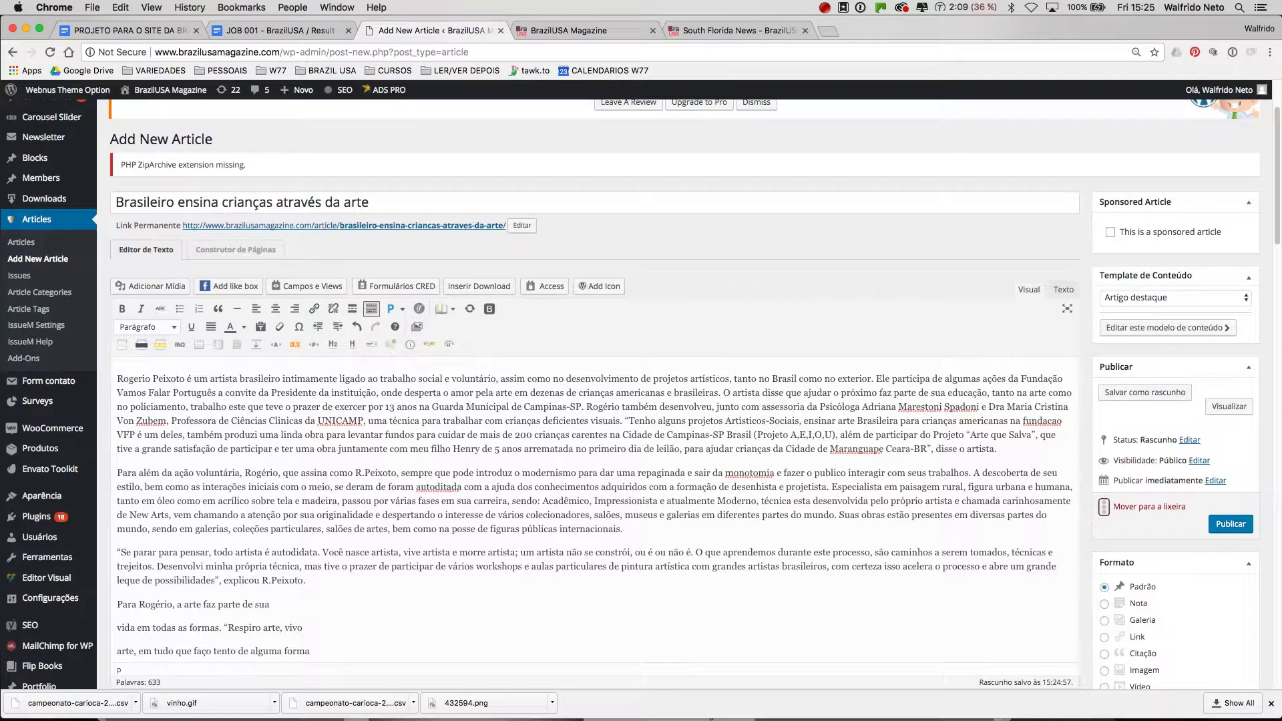
pyautogui.press('BackSpace')
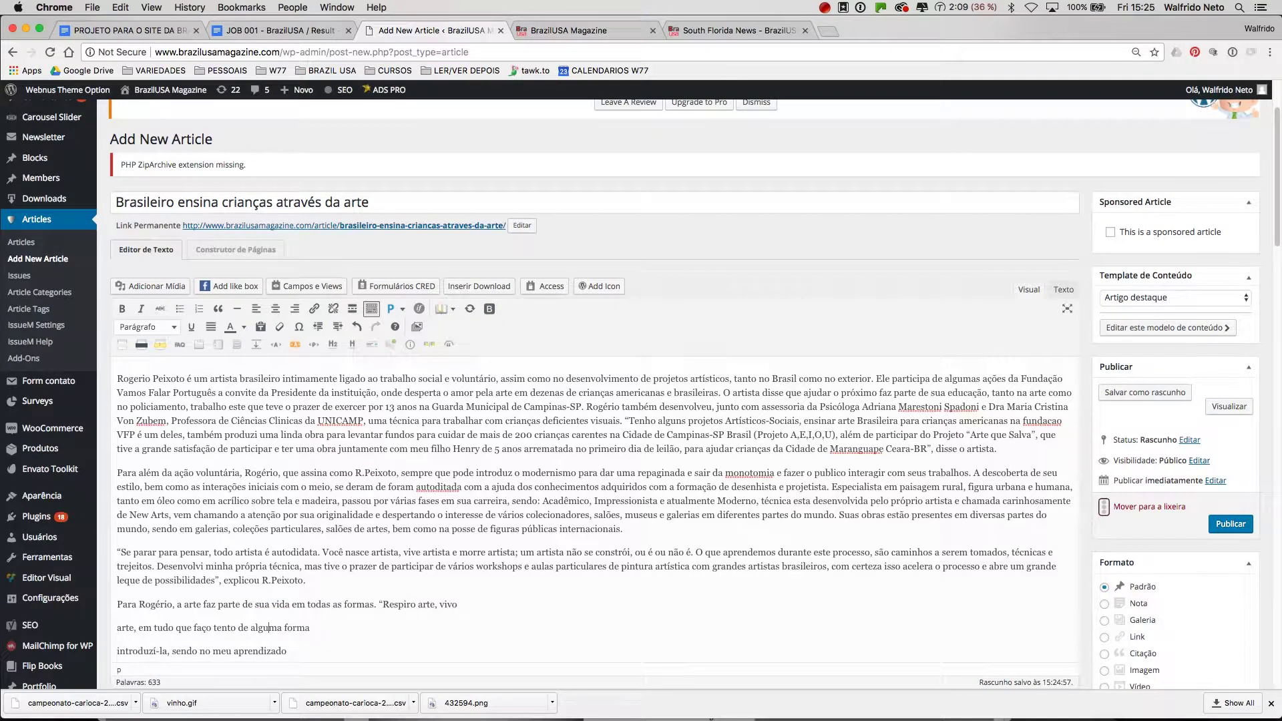
pyautogui.press('BackSpace')
pyautogui.press('Down')
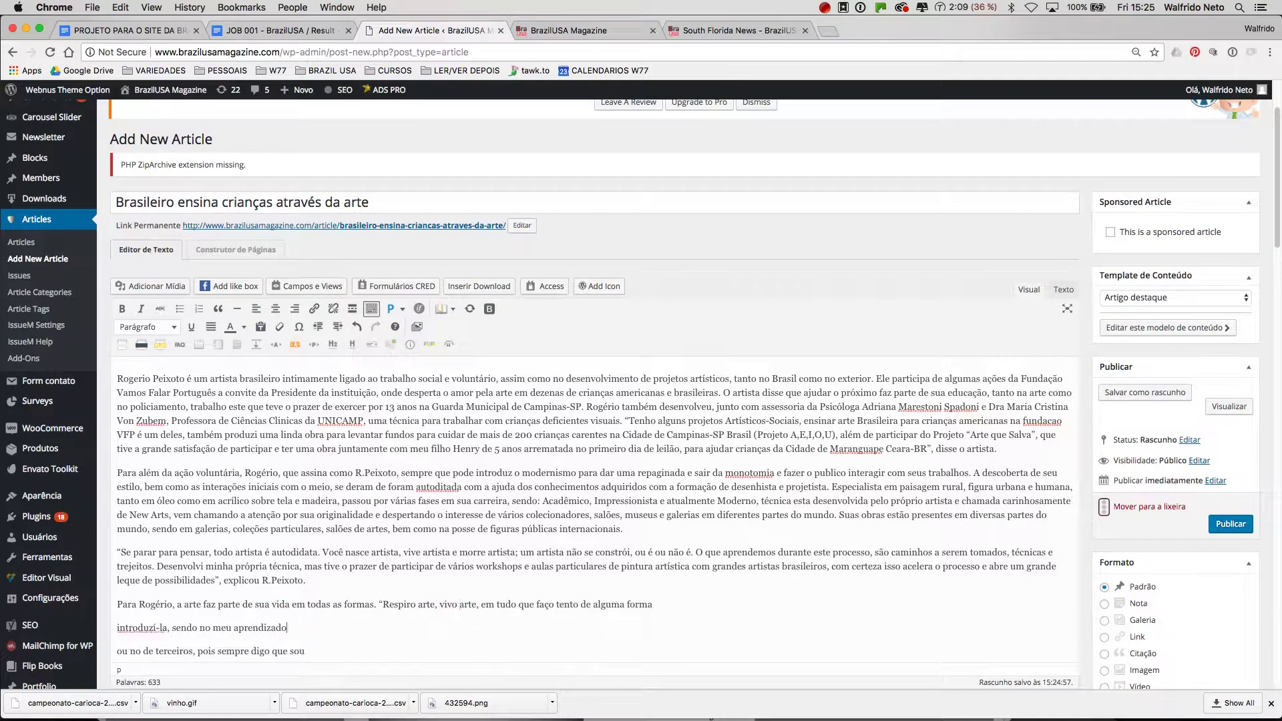
# Step: Join the lines through "ou no de terceiros, pois sempre digo que sou" to the fourth paragraph and correct "introduzí-la" to "introduzi-la"
pyautogui.press('BackSpace')
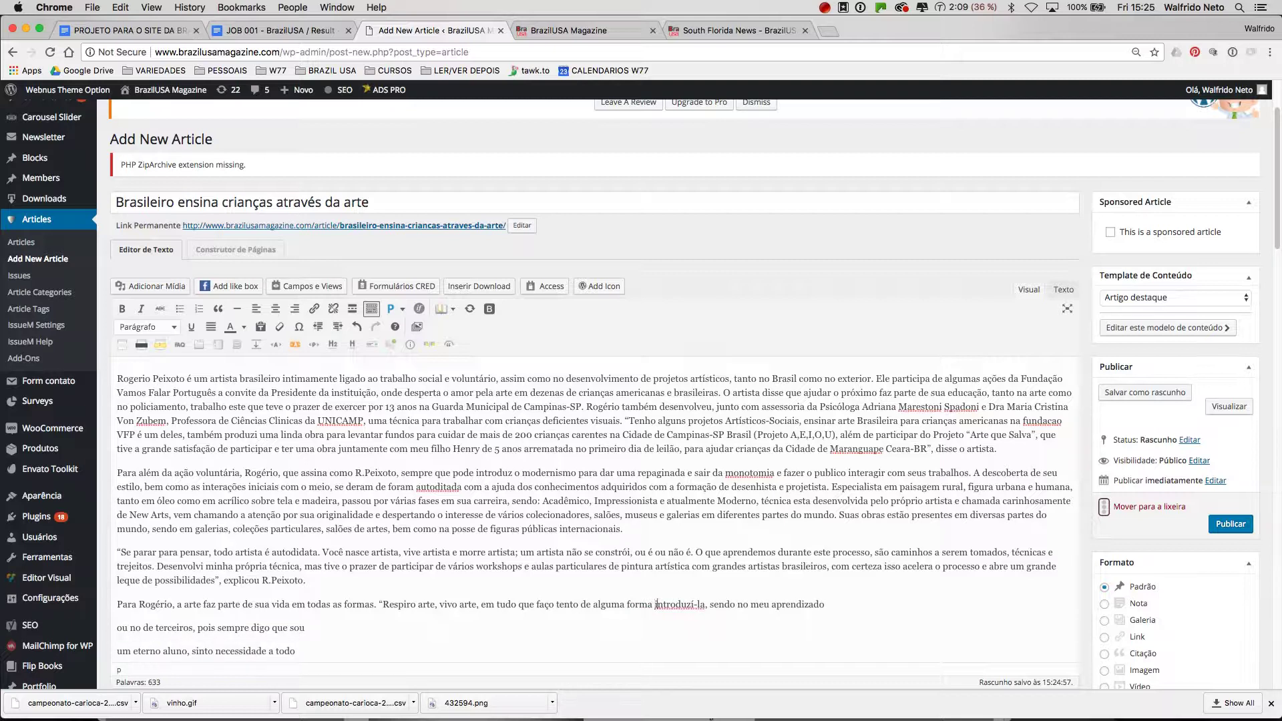
pyautogui.press('BackSpace')
pyautogui.write('i')
pyautogui.press('BackSpace')
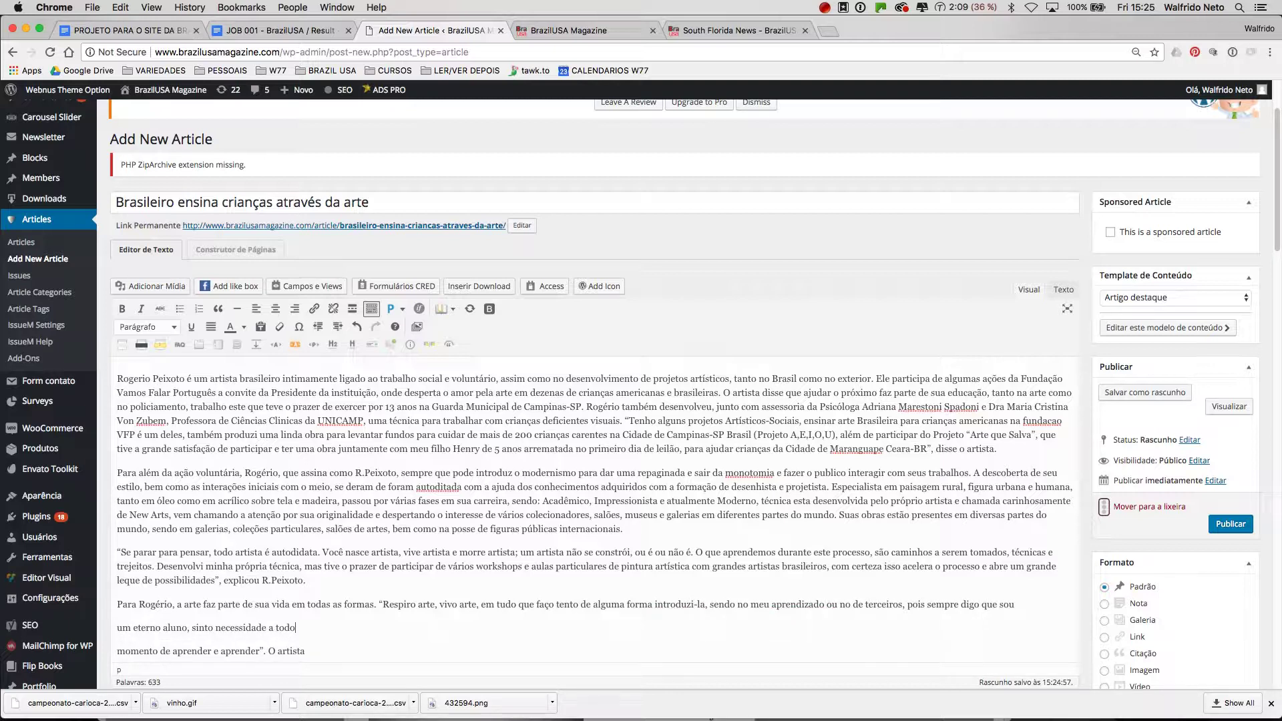
# Step: Join the lines from "um eterno aluno, sinto necessidade a todo" through "perder os insights ele sempre dorme com o" to the fourth paragraph
pyautogui.press('BackSpace')
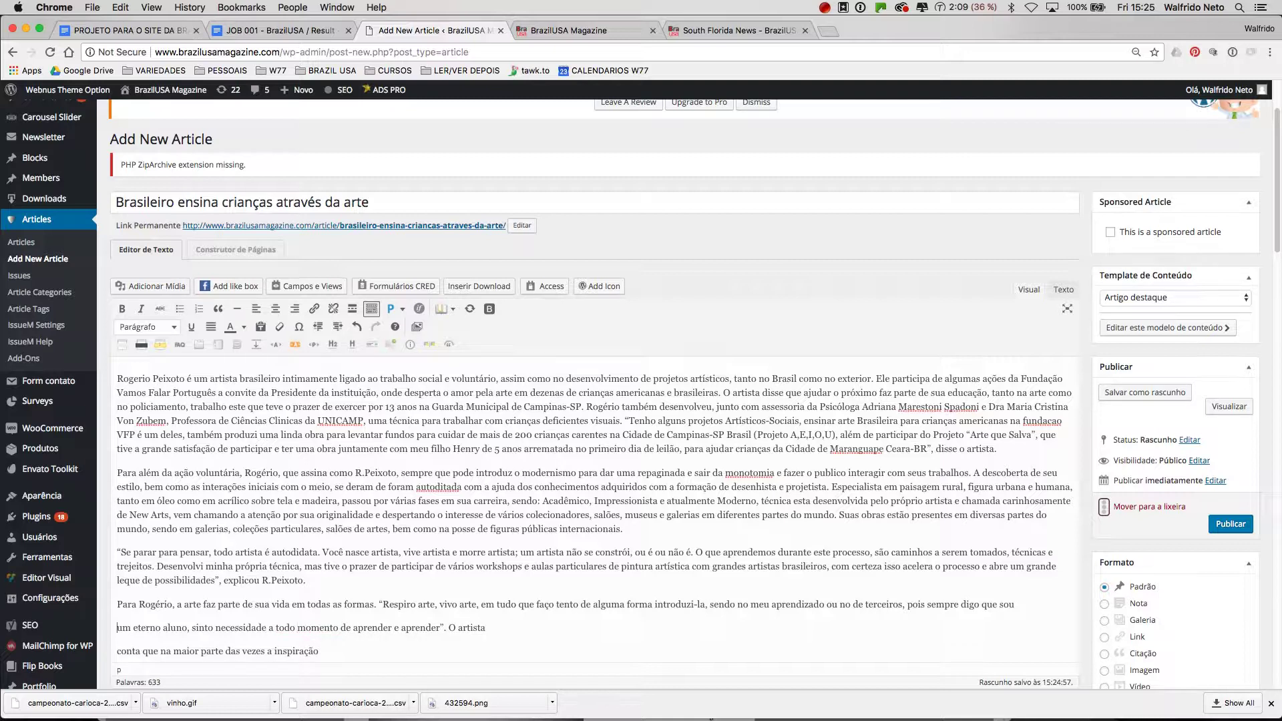
pyautogui.press('BackSpace')
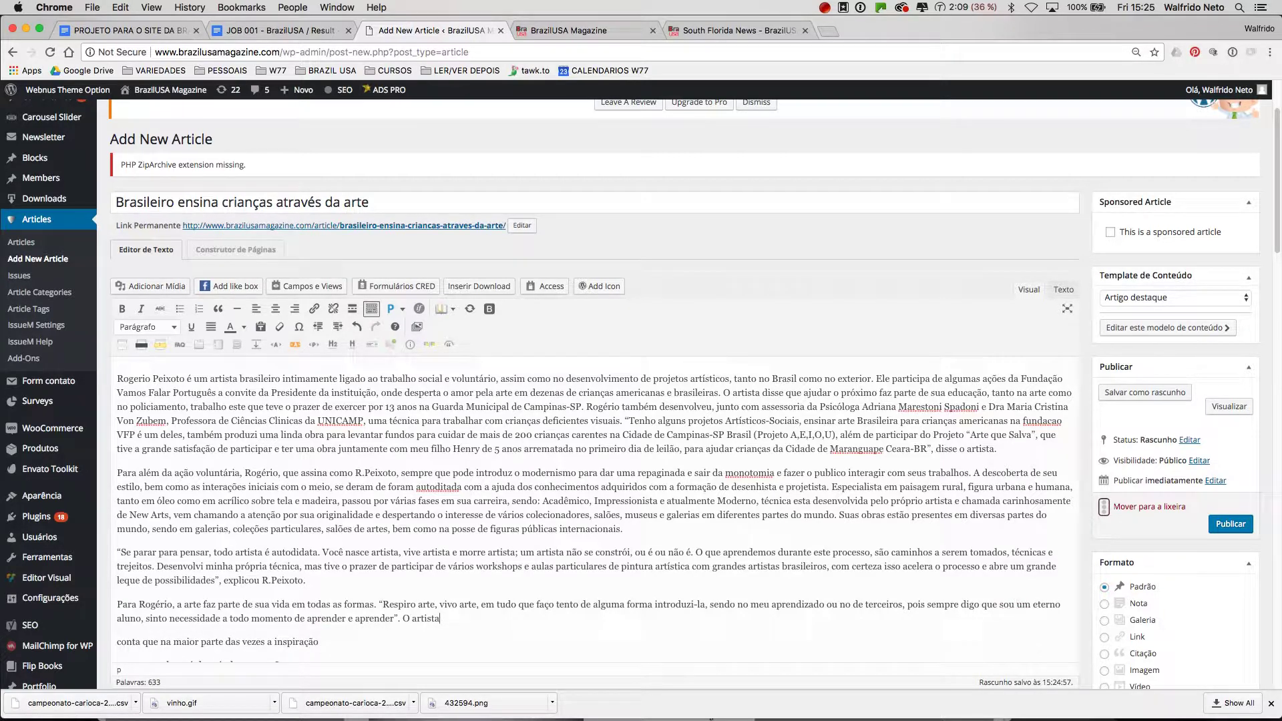
pyautogui.press('BackSpace')
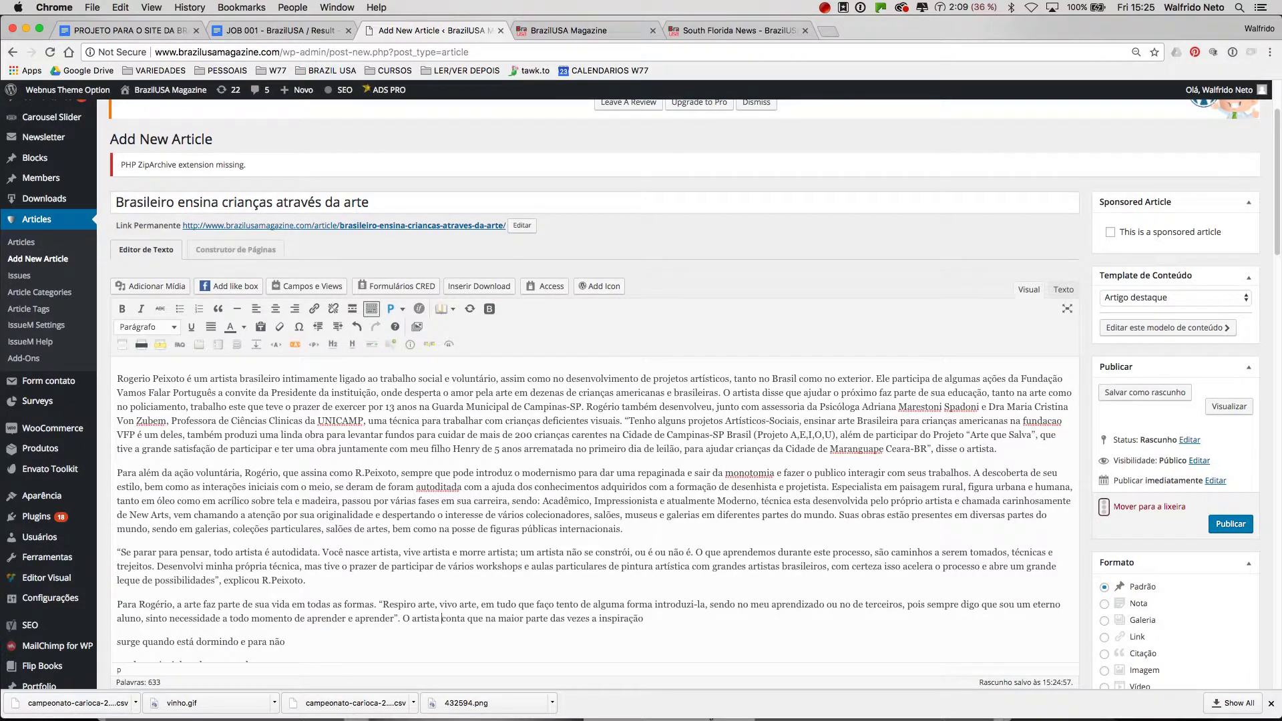
pyautogui.press('Down')
pyautogui.press('BackSpace')
pyautogui.press('BackSpace')
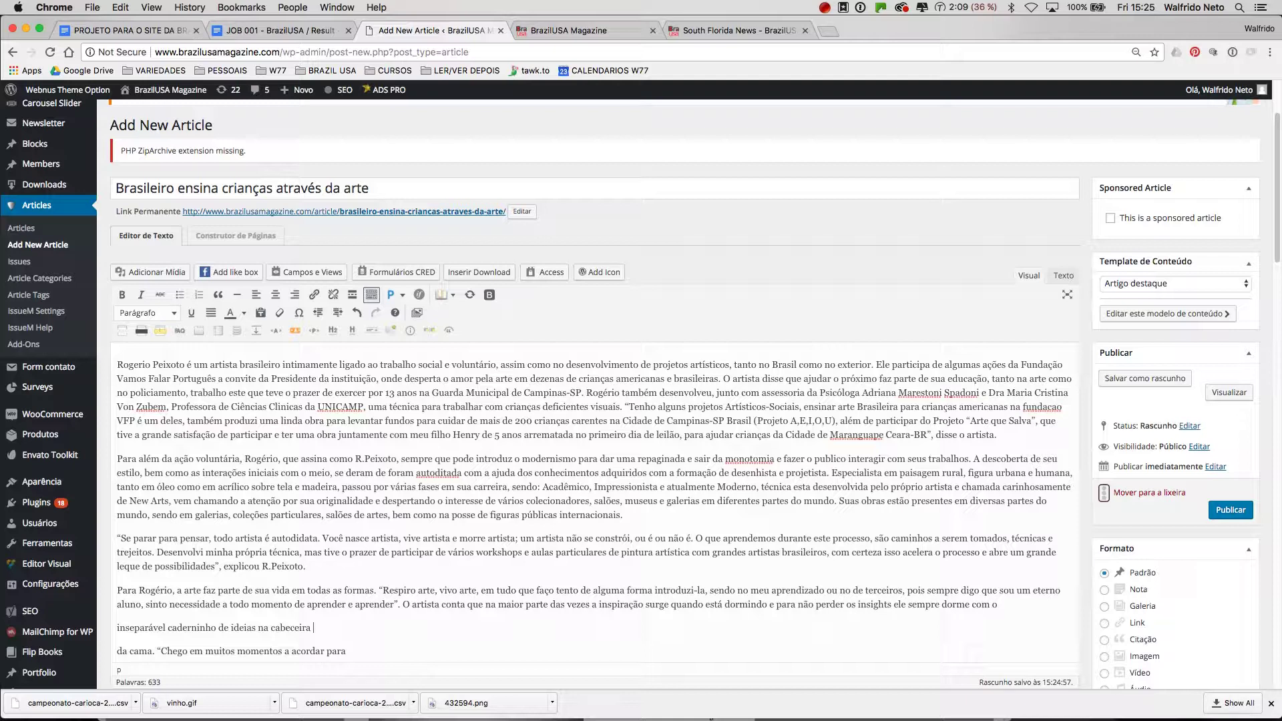
# Step: Join the lines from "inseparável caderninho de ideias na cabeceira" through "fazer anotações" to complete the fourth paragraph
pyautogui.press('BackSpace')
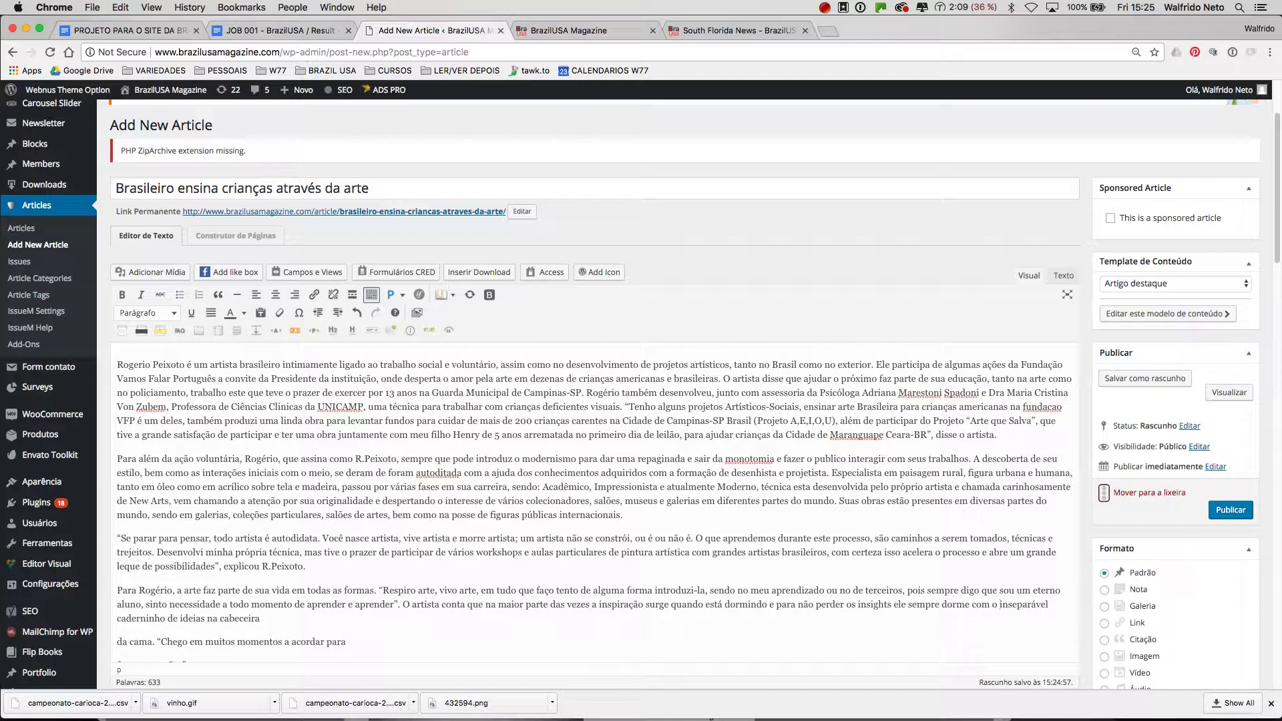
pyautogui.press('BackSpace')
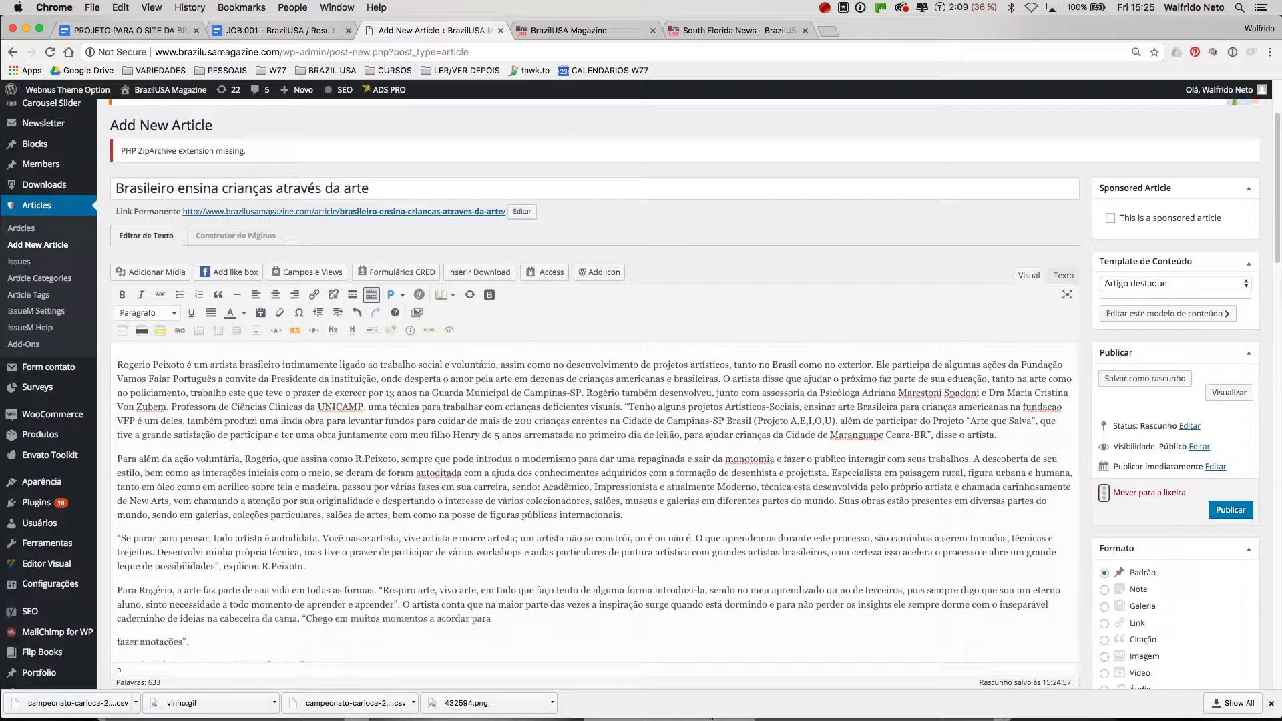
pyautogui.press('Down')
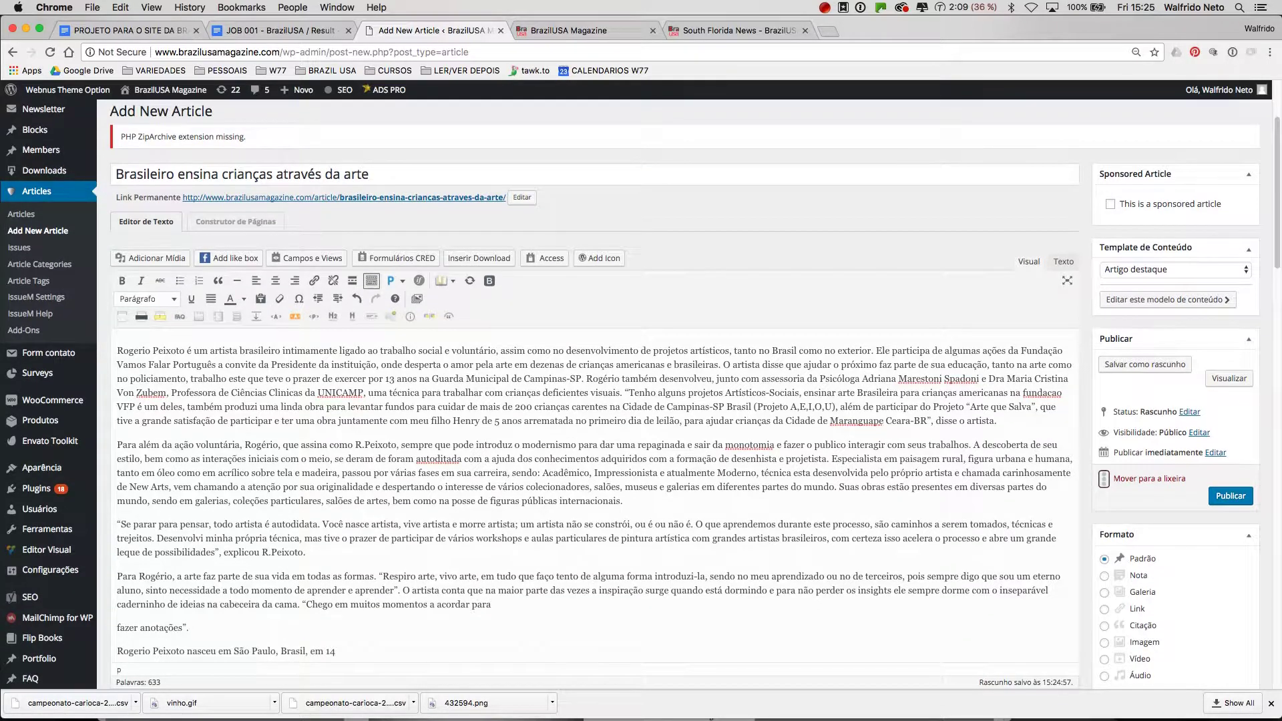
pyautogui.press('BackSpace')
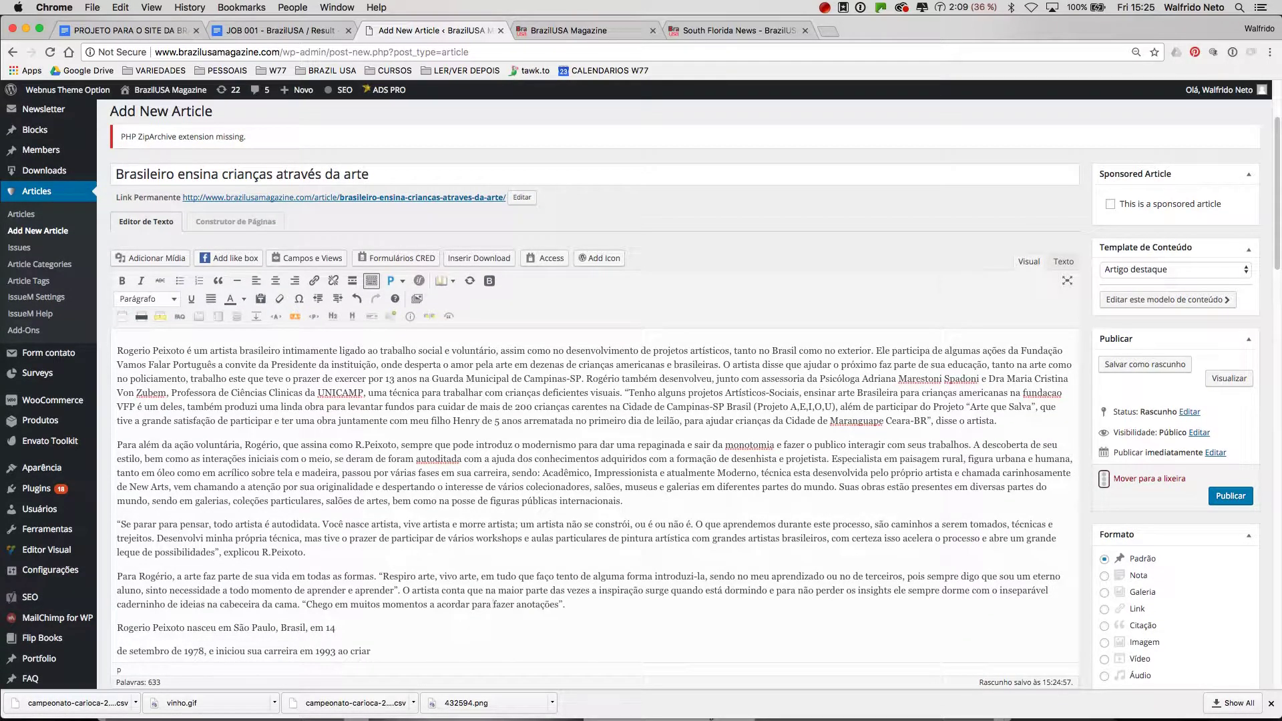
# Step: Keep the artist's birth sentence as a separate fifth paragraph and join its lines through "a arte começou aos 6 anos de idade, mais foi aos 14 anos, e"
pyautogui.press('BackSpace')
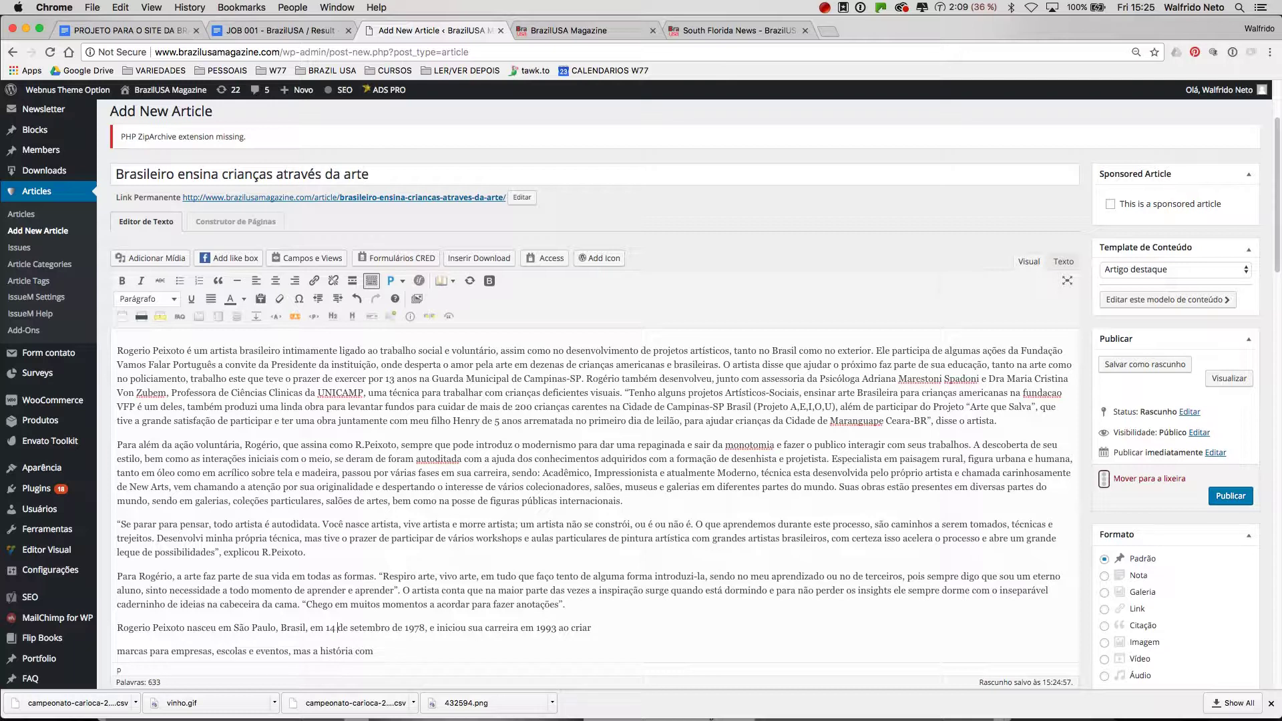
pyautogui.press('Down')
pyautogui.press('BackSpace')
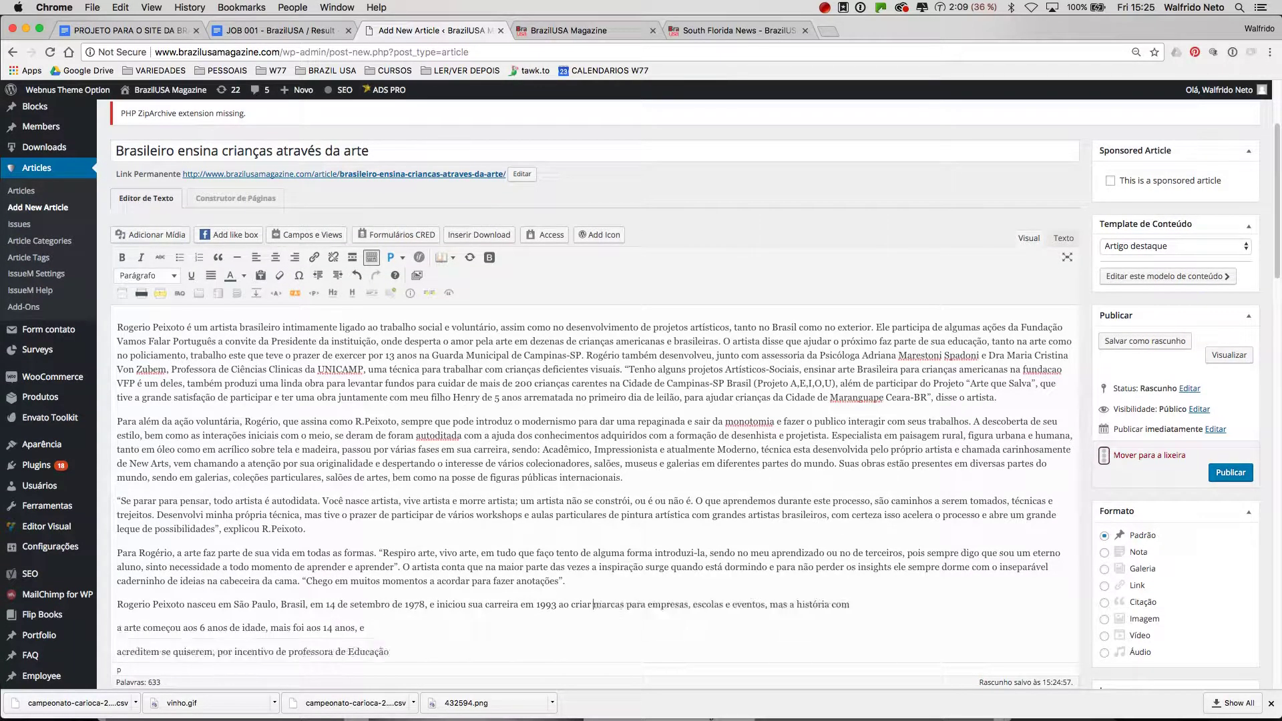
pyautogui.press('Down')
pyautogui.press('BackSpace')
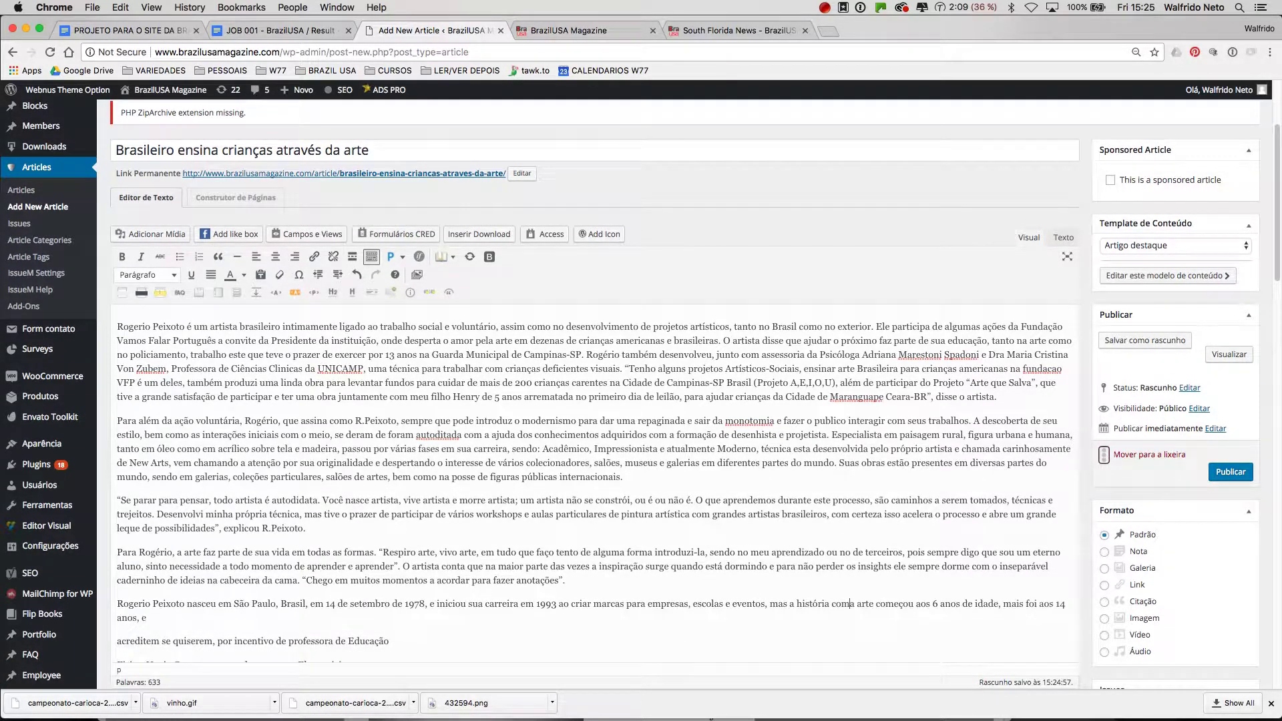
# Step: Join the lines from "acreditem se quiserem" through "de concursos de logotipos para eventos esportivos da" to the fifth paragraph
pyautogui.press('BackSpace')
pyautogui.press('Down')
pyautogui.press('BackSpace')
pyautogui.press('Down')
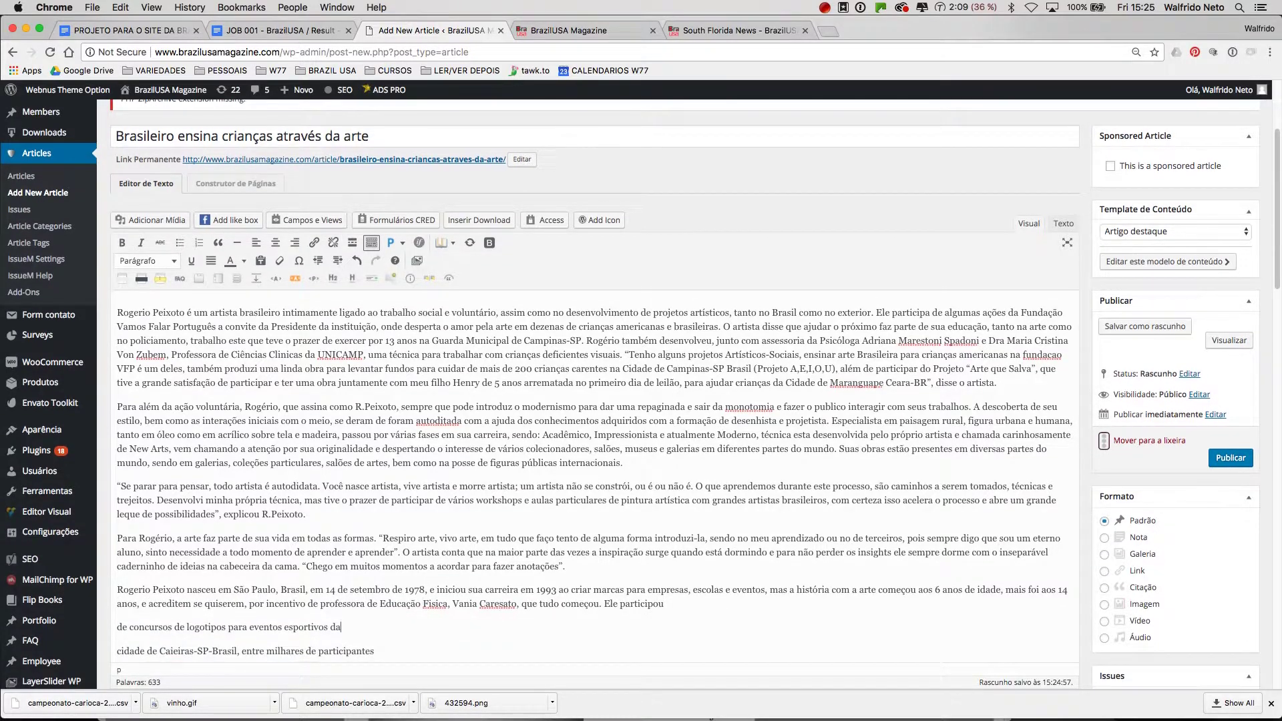
pyautogui.press('BackSpace')
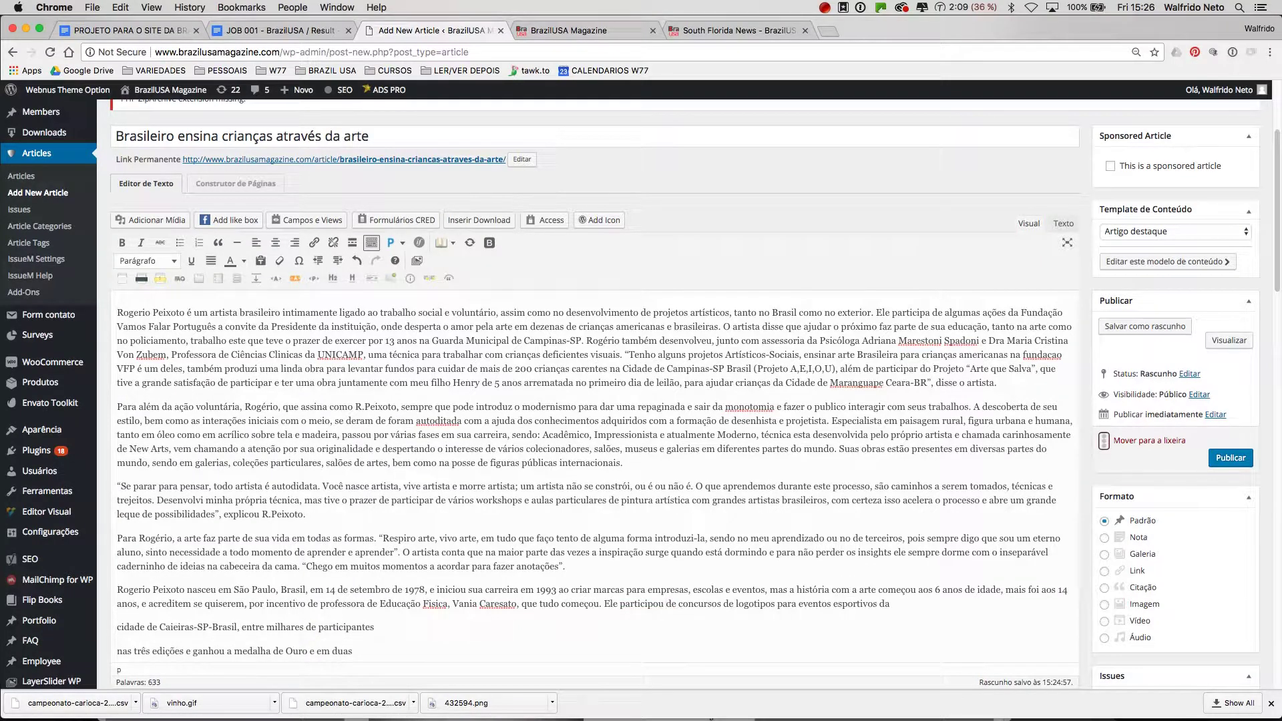
# Step: Correct "Fisica" to "Física" after "professora de Educação" in the fifth paragraph
pyautogui.click(431, 604)
pyautogui.press('Left')
pyautogui.press('Left')
pyautogui.press('BackSpace')
pyautogui.write('-')
pyautogui.press('BackSpace')
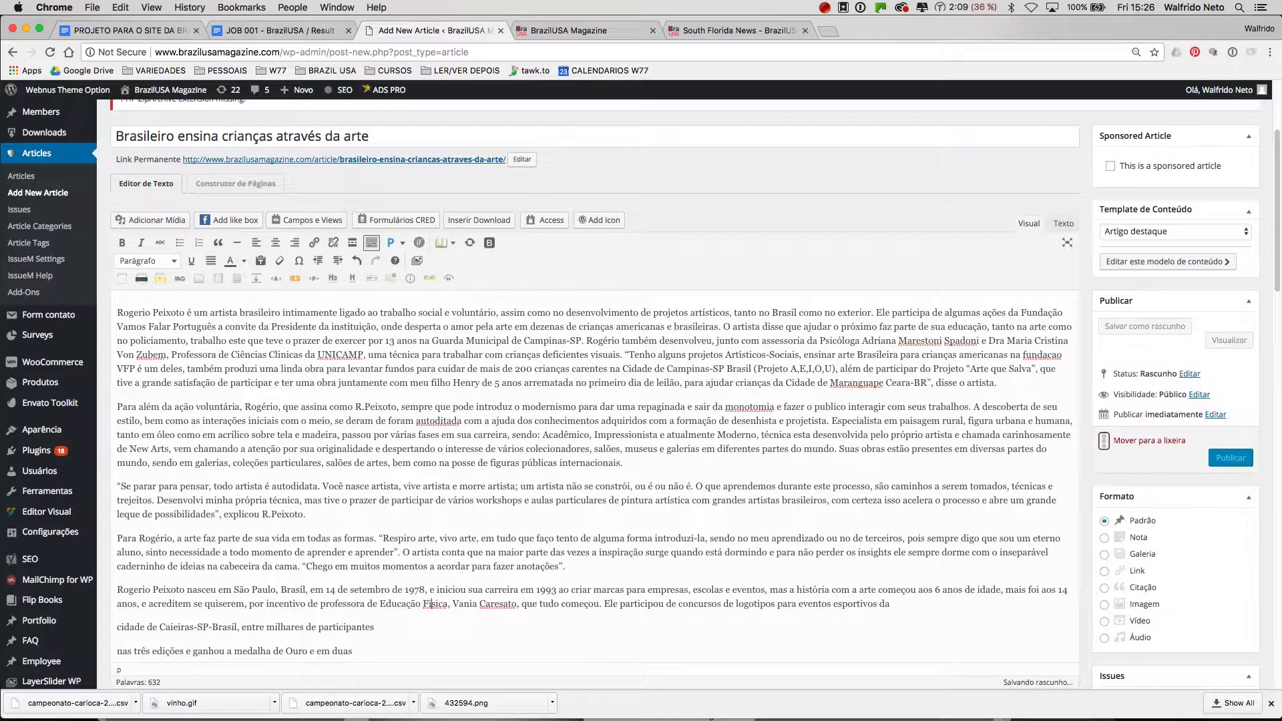
# Step: Join the lines from "cidade de Caieiras-SP-Brasil, entre milhares de participantes" through "medalha de Ouro e em duas" to the fifth paragraph
pyautogui.click(569, 620)
pyautogui.press('BackSpace')
pyautogui.click(569, 619)
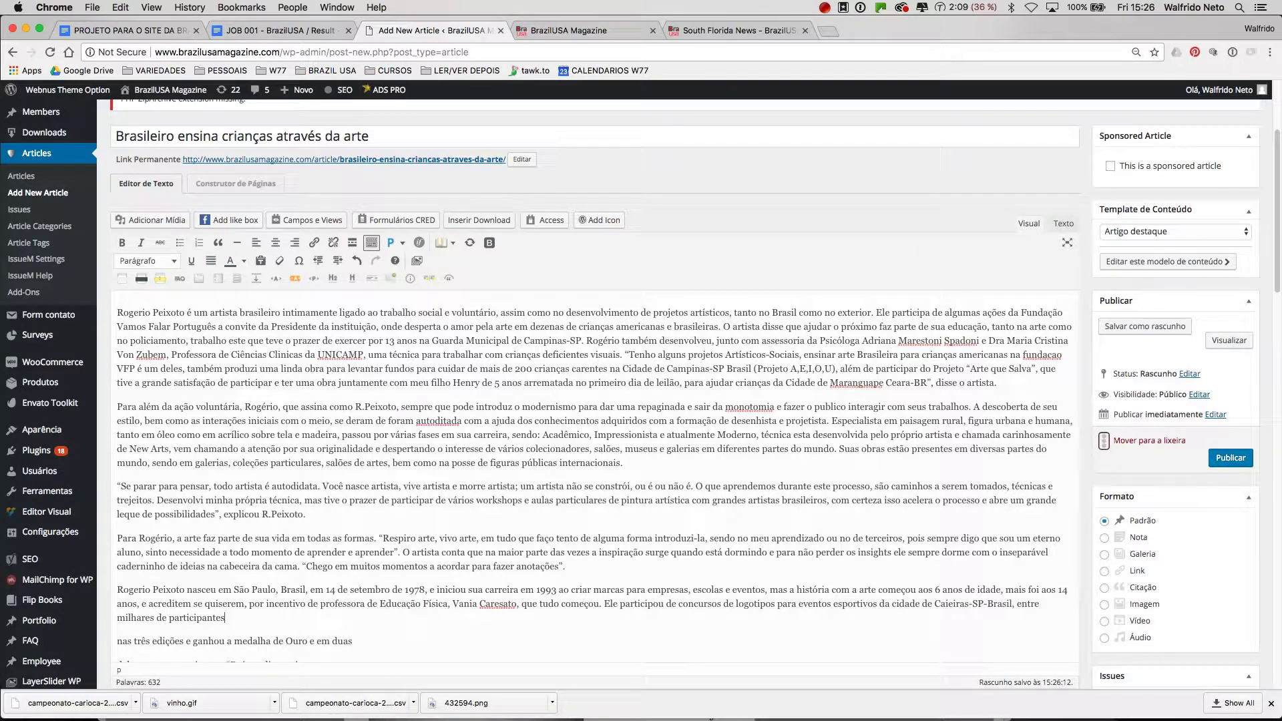
pyautogui.press('BackSpace')
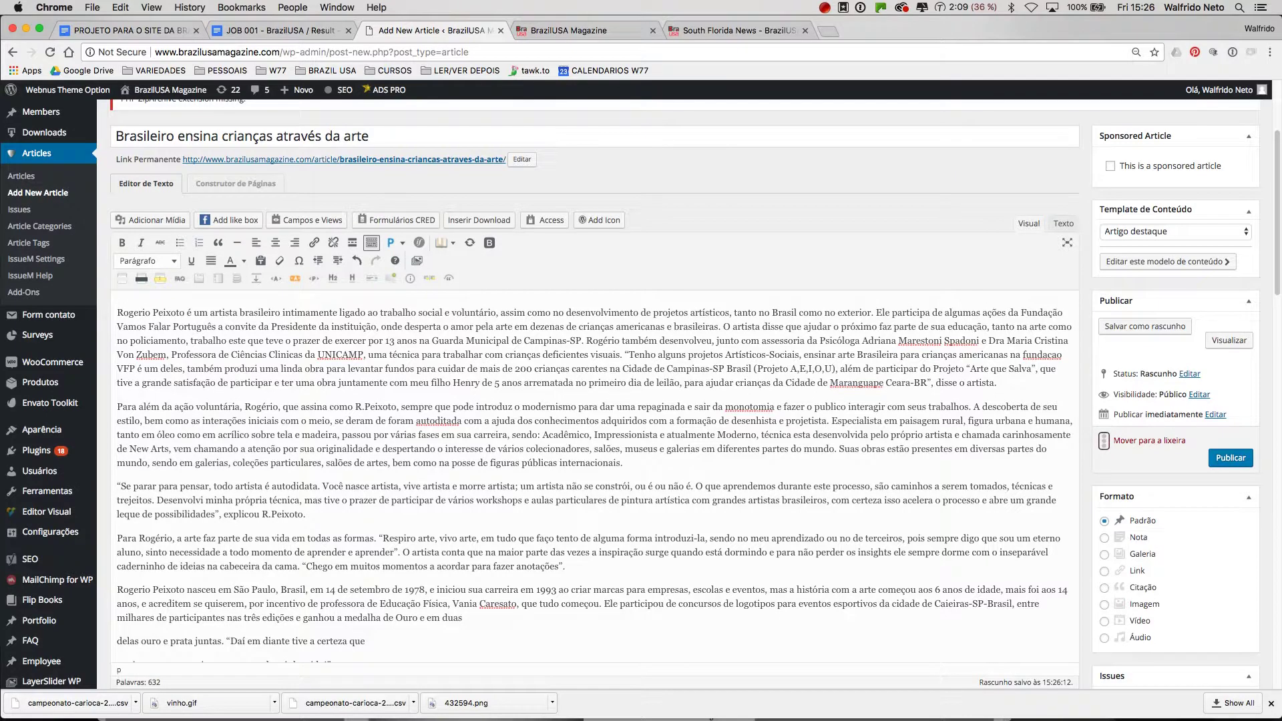
# Step: Join the remaining lines from "delas ouro e prata juntas" through "para o resto de minha vida!" to complete the fifth paragraph
pyautogui.press('Down')
pyautogui.press('super+Left')
pyautogui.press('BackSpace')
pyautogui.press('Down')
pyautogui.press('super+Left')
pyautogui.press('BackSpace')
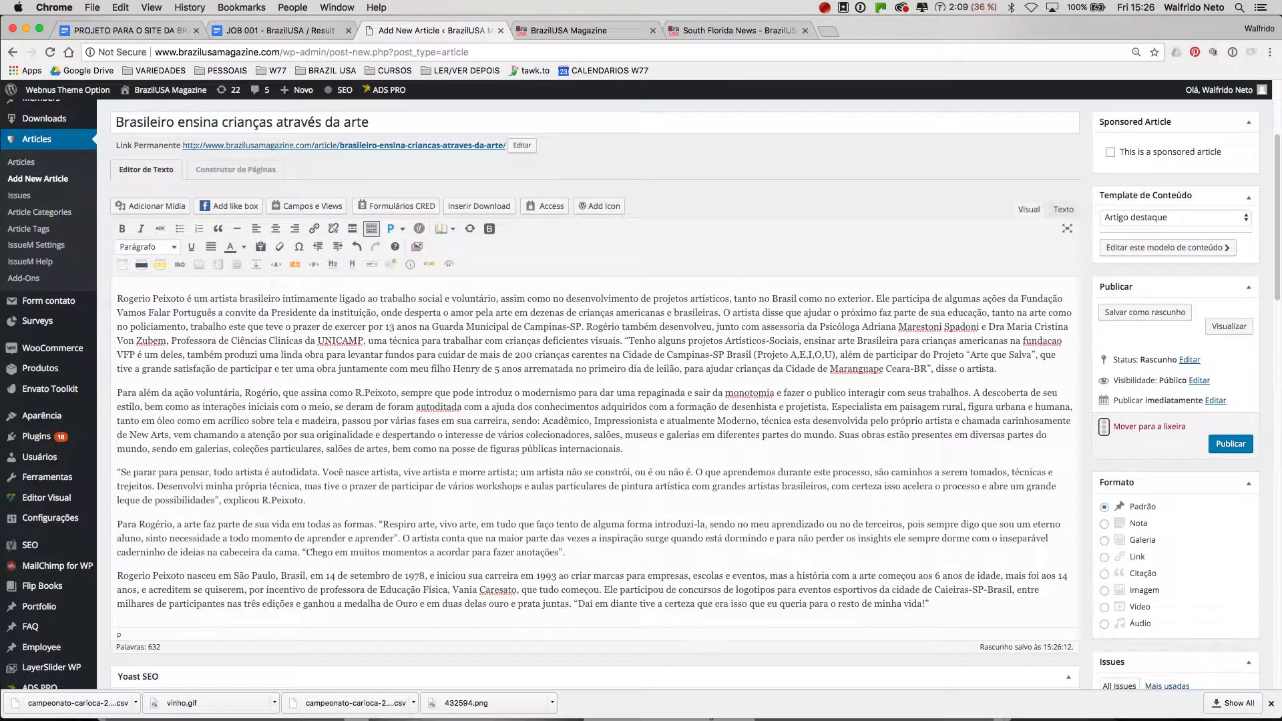
pyautogui.scroll(-2, 559, 510)
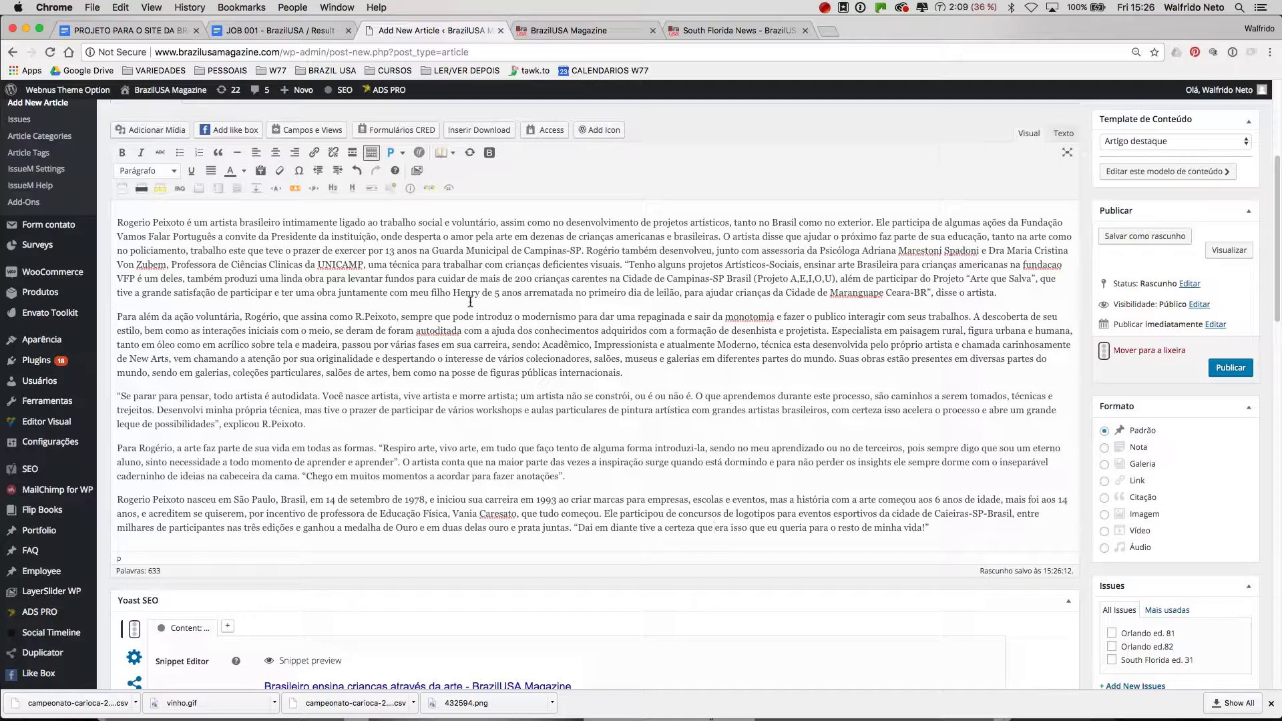
pyautogui.scroll(5, 475, 360)
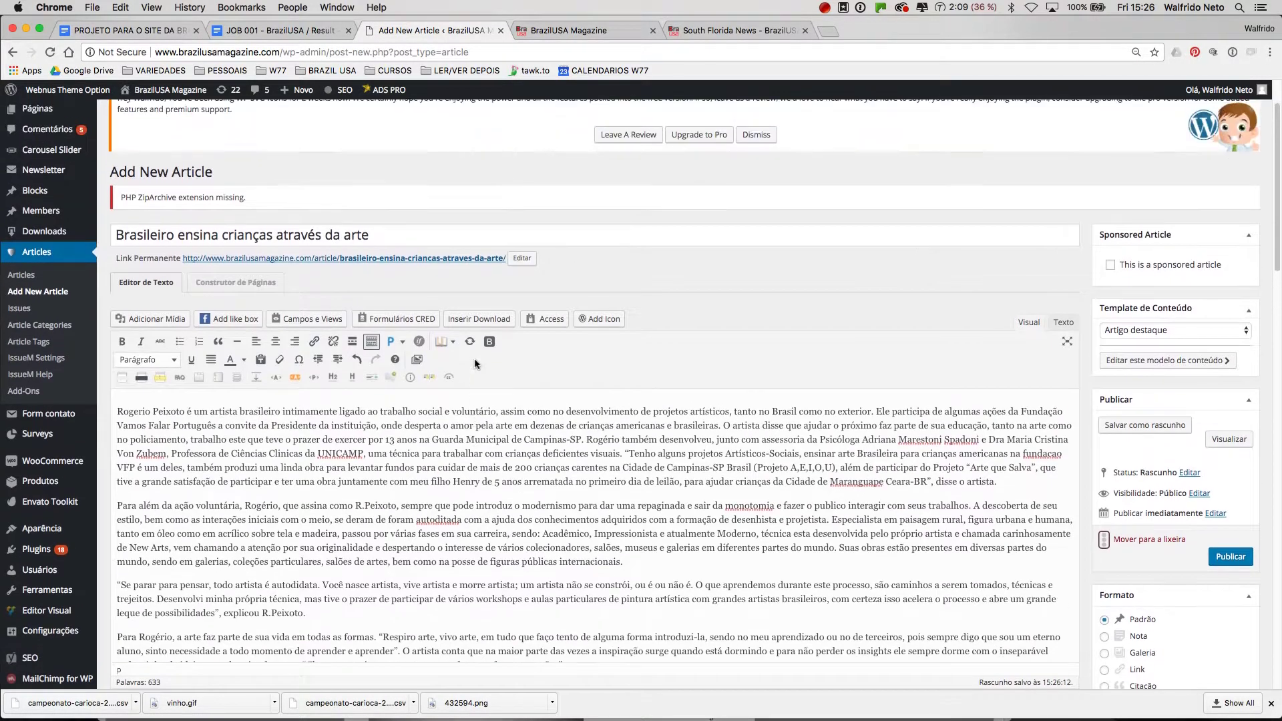
pyautogui.scroll(-10, 662, 457)
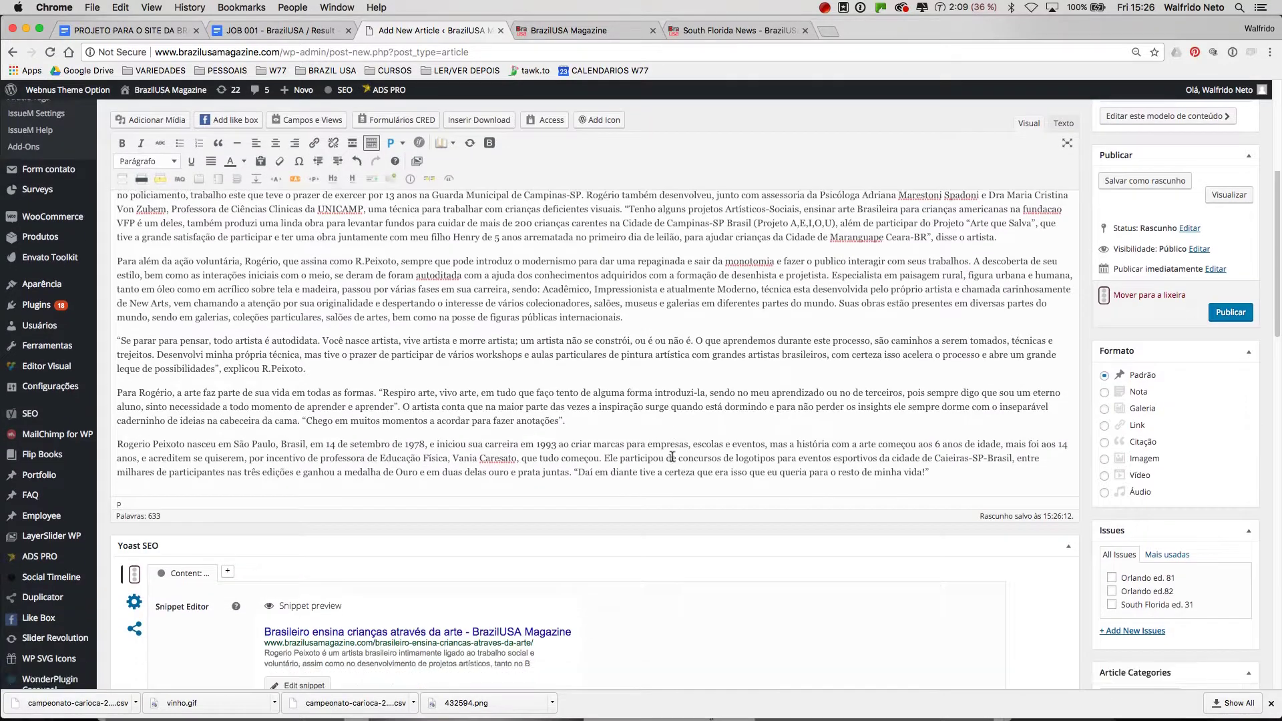
# Step: Assign the article to the South Florida article category
pyautogui.scroll(-8, 672, 461)
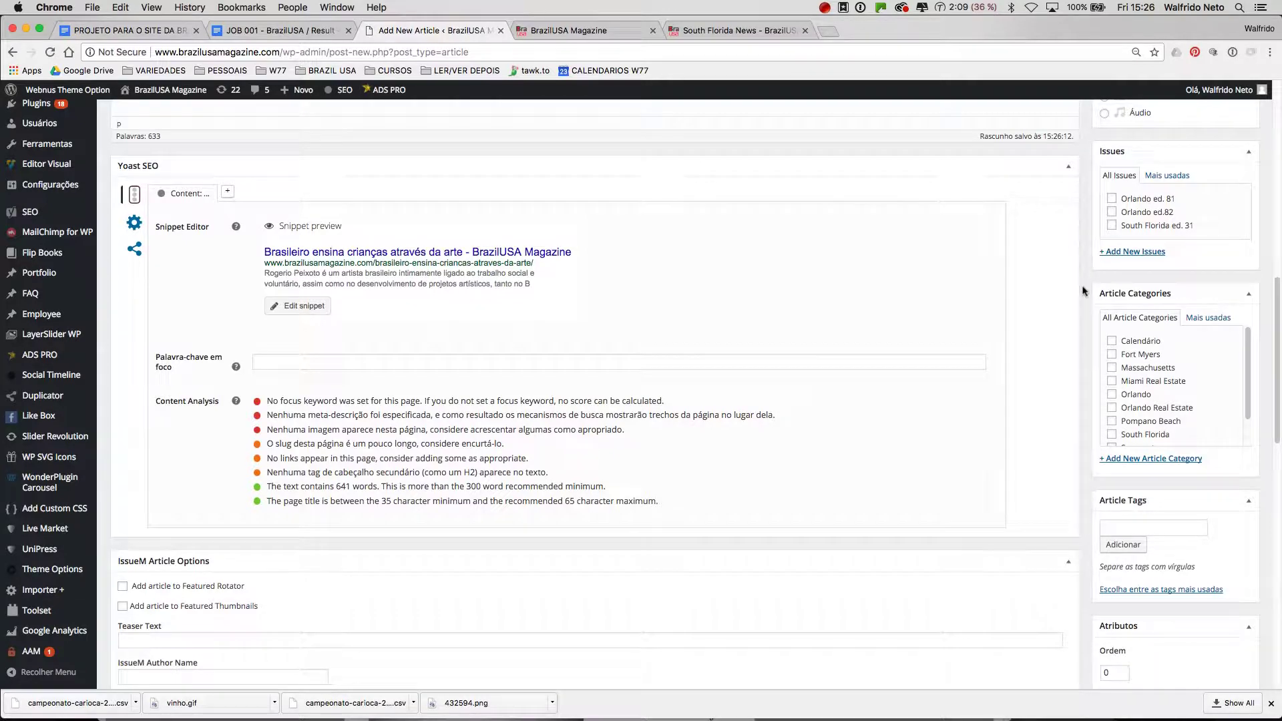
pyautogui.scroll(-1, 1087, 291)
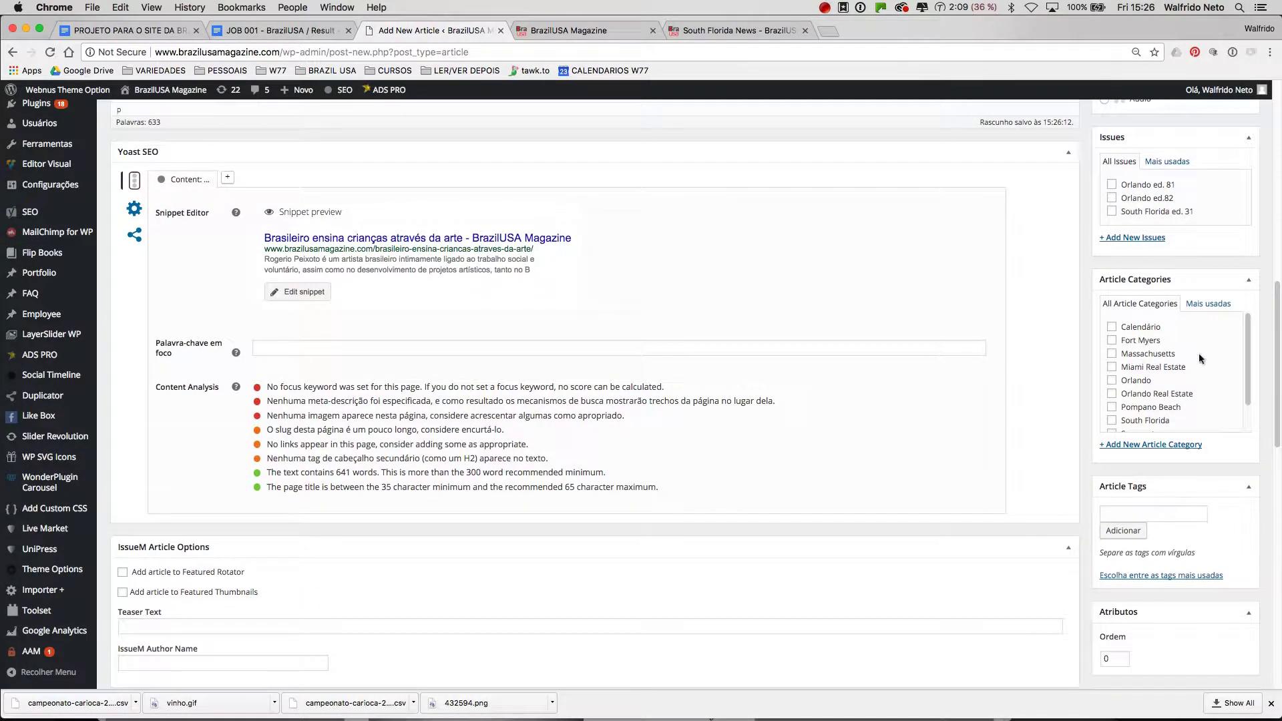
pyautogui.scroll(-3, 1211, 356)
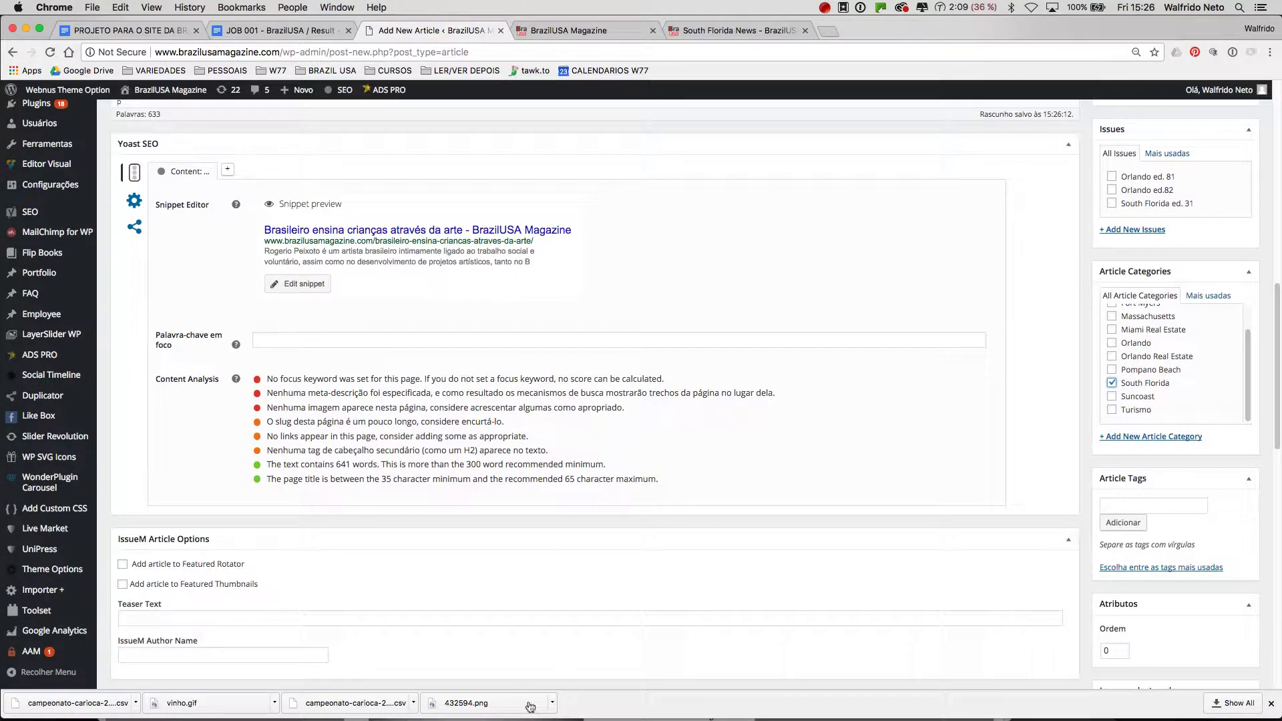
# Step: Look up the article's section label in the PDF edition and add it as the new article category "Perfil"
pyautogui.press('super+Tab')
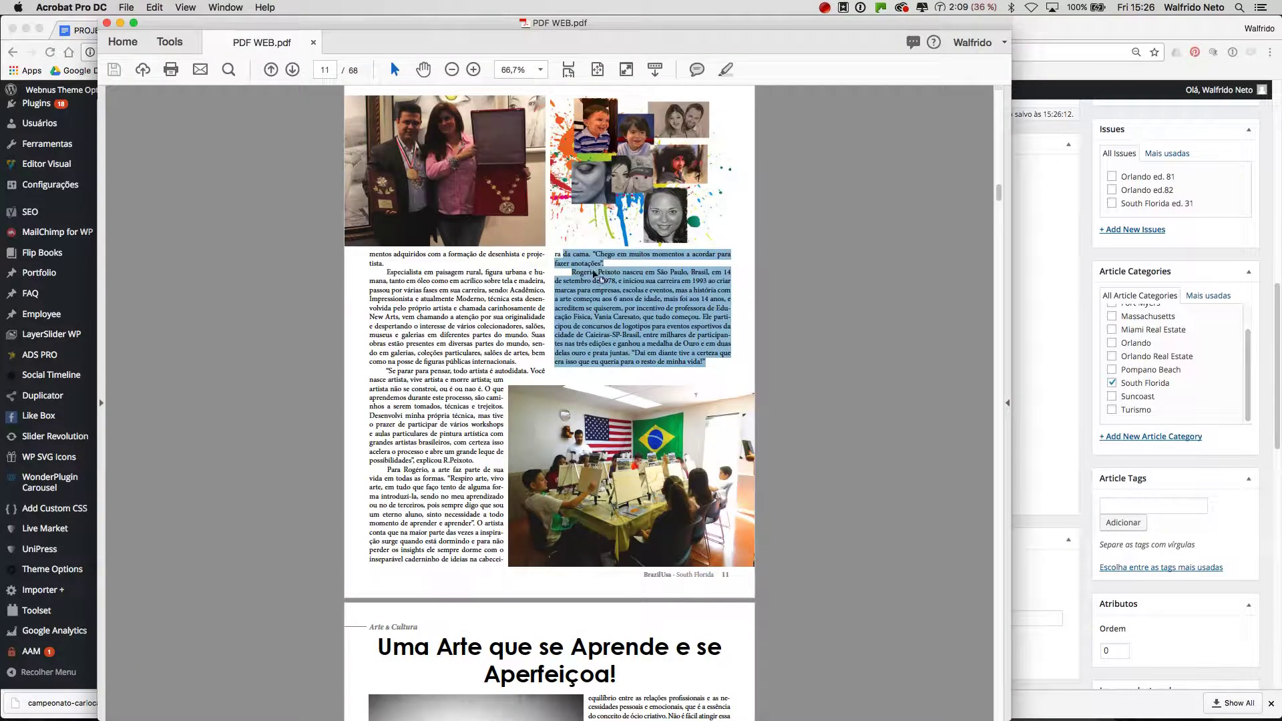
pyautogui.scroll(1, 559, 259)
pyautogui.scroll(10, 559, 259)
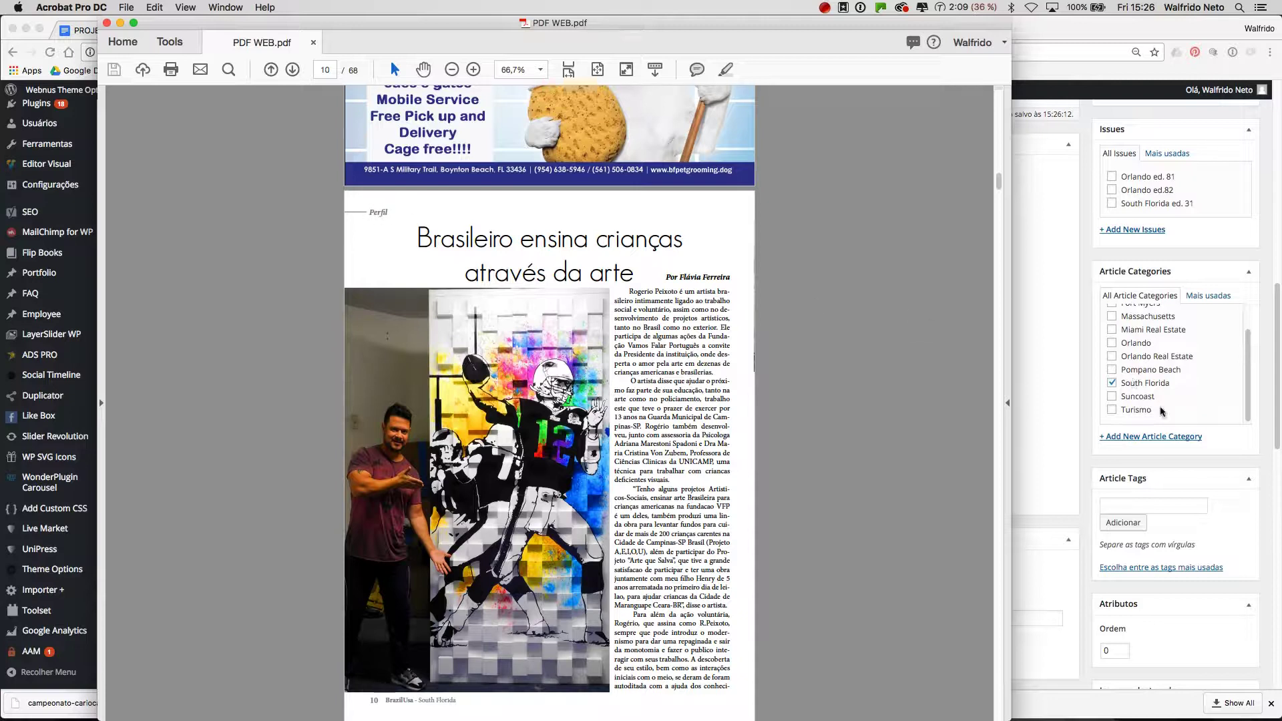
pyautogui.click(1201, 464)
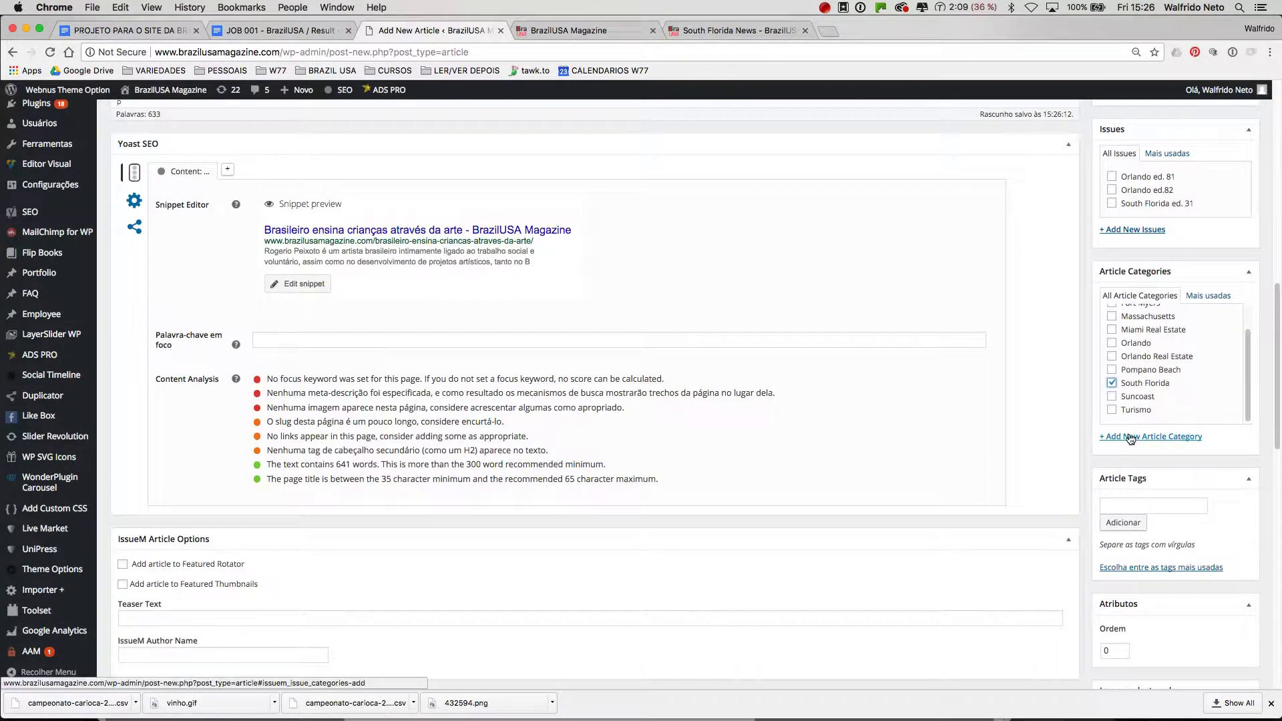
pyautogui.scroll(5, 1161, 395)
pyautogui.scroll(3, 1165, 392)
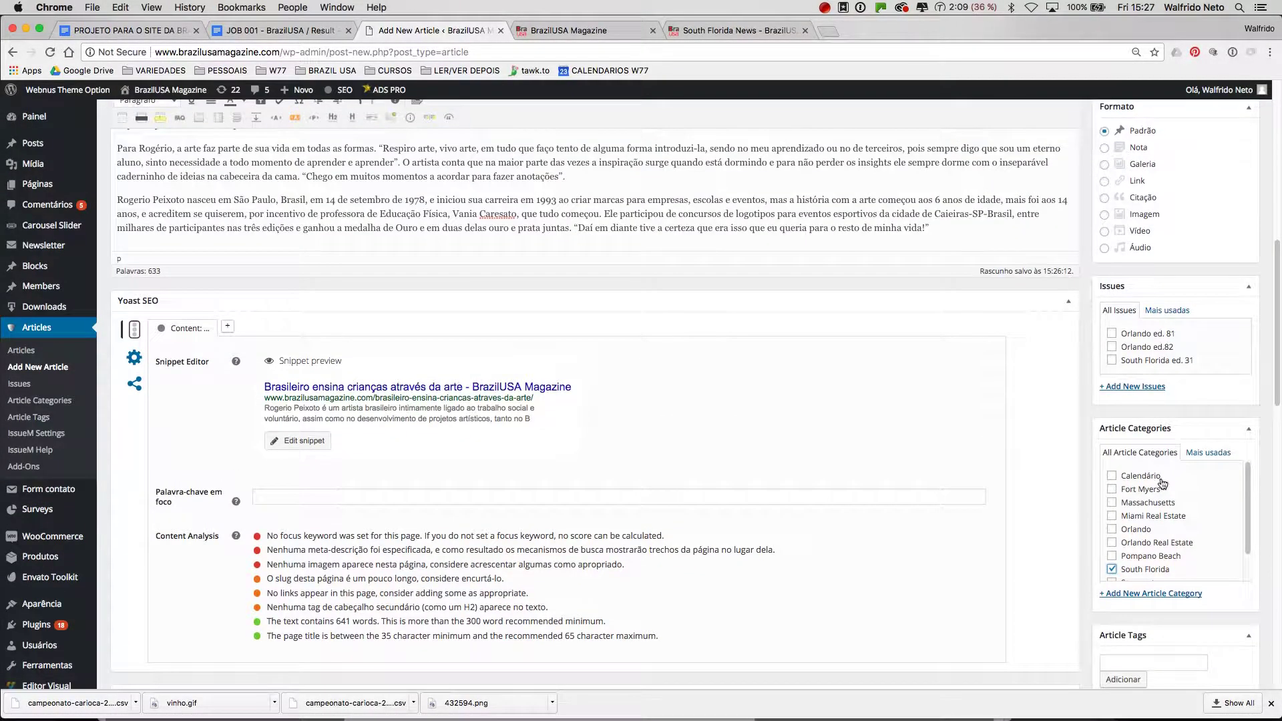
pyautogui.scroll(-1, 1183, 493)
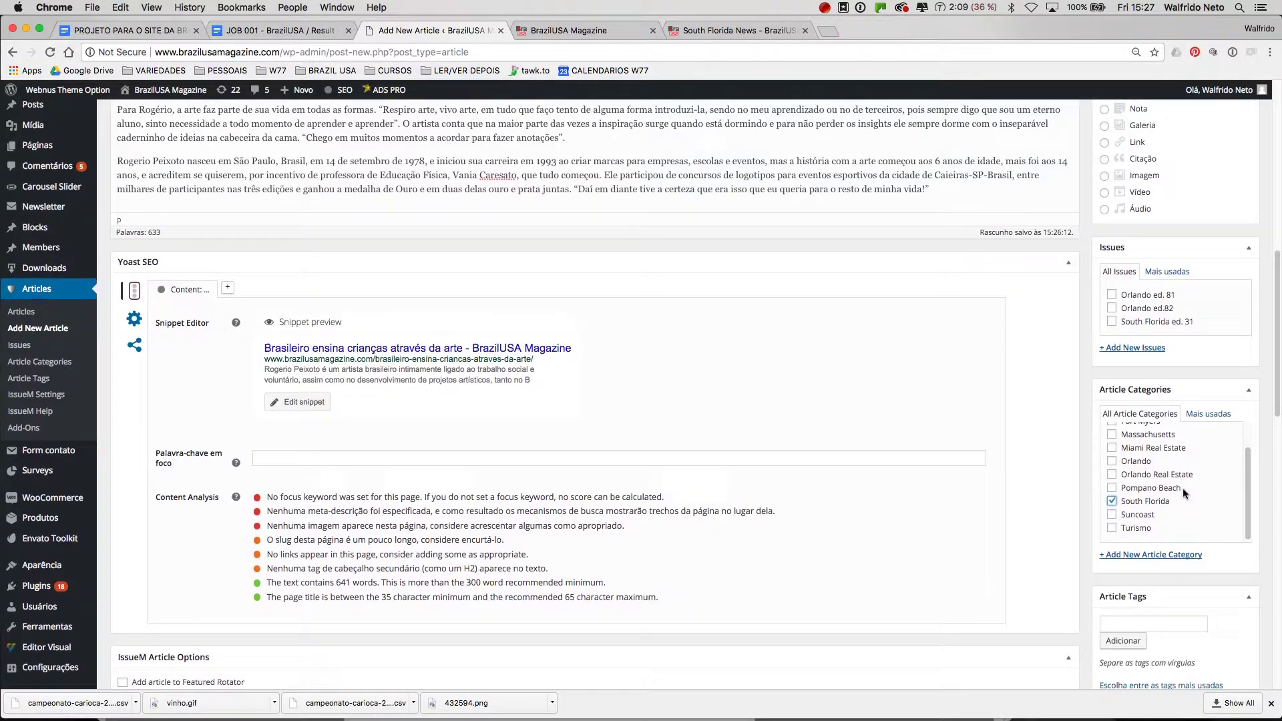
pyautogui.scroll(-3, 1183, 493)
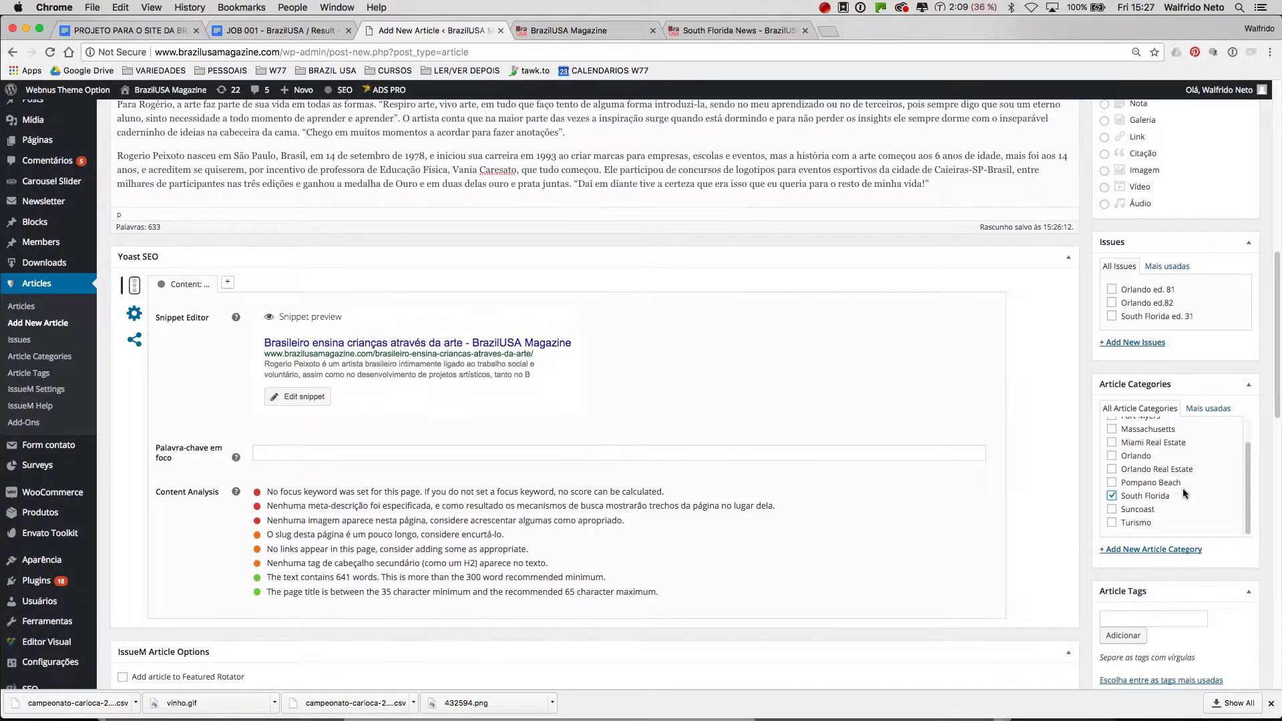
pyautogui.click(1155, 550)
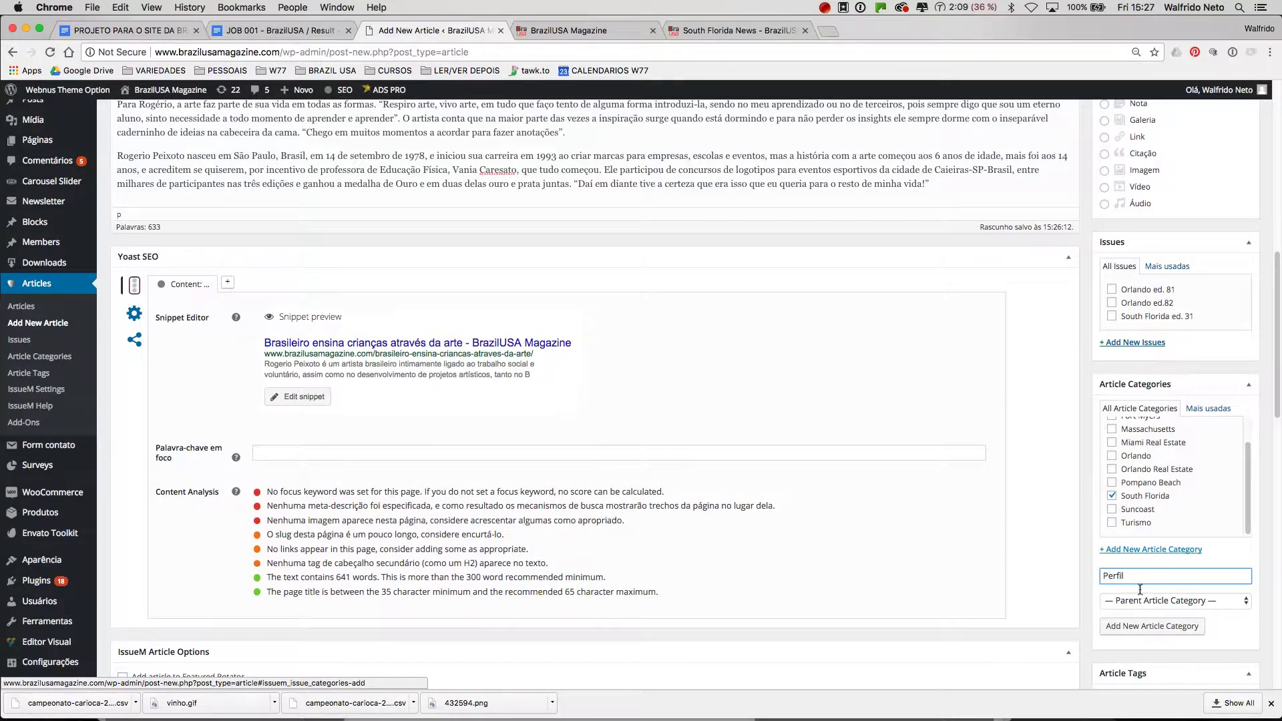
pyautogui.click(1130, 626)
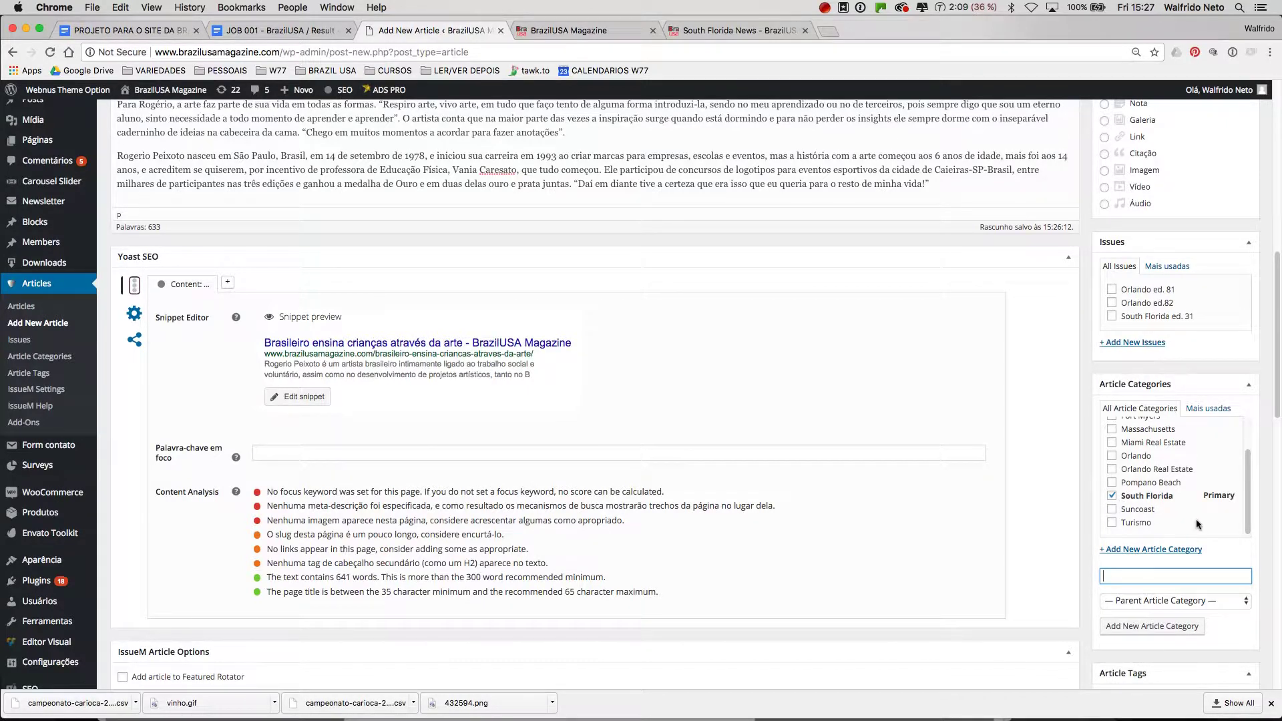
pyautogui.scroll(1, 1196, 519)
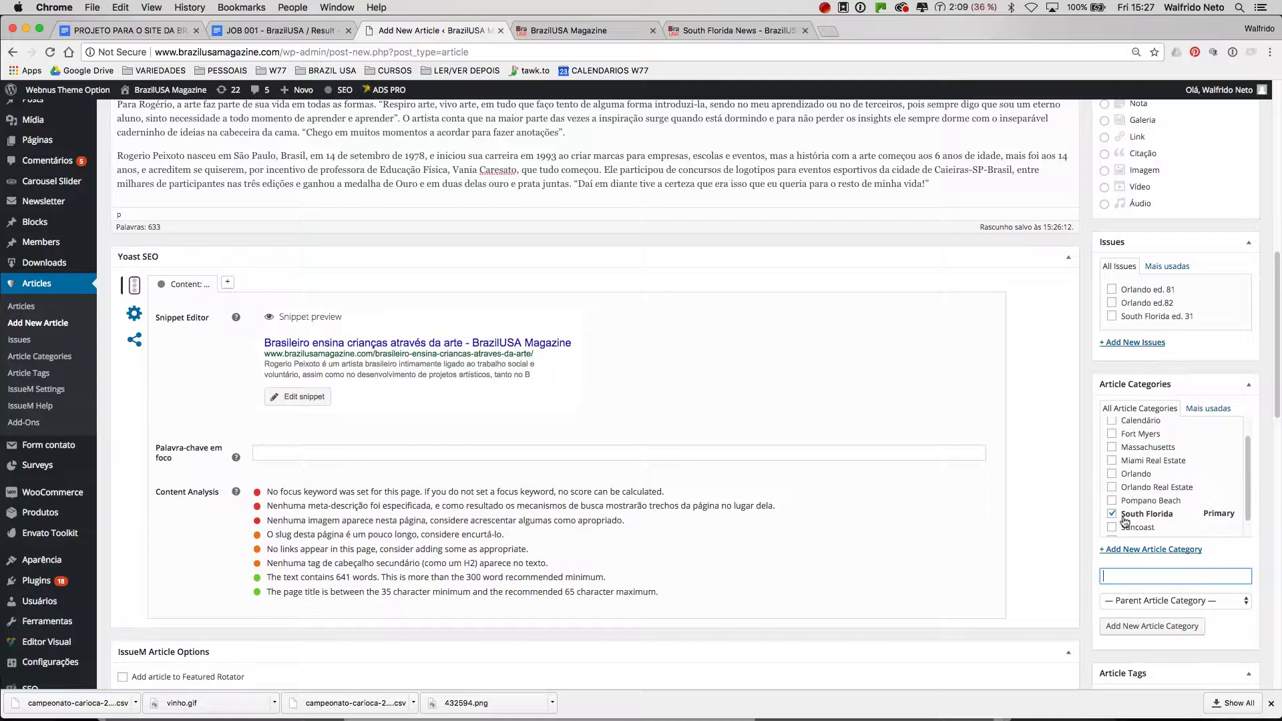
pyautogui.scroll(3, 1160, 520)
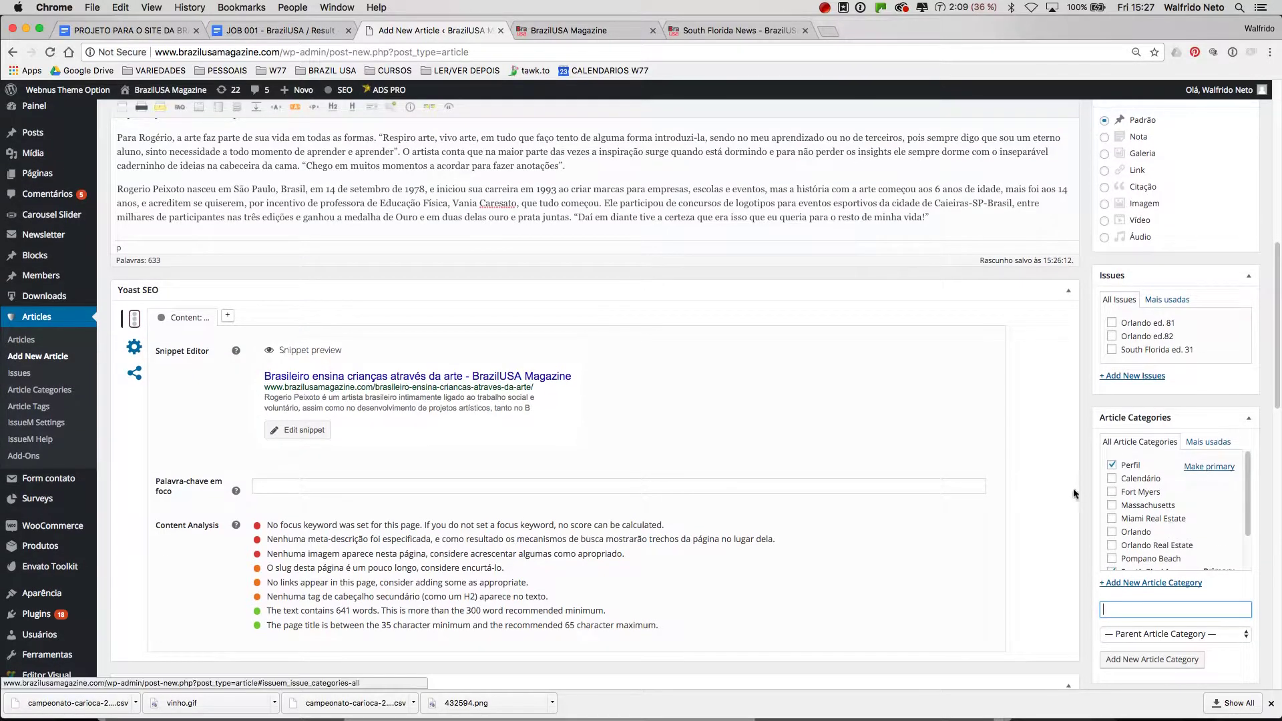
# Step: Switch to the PDF edition and take a screenshot of the article's main photo on page 10
pyautogui.scroll(-10, 1067, 500)
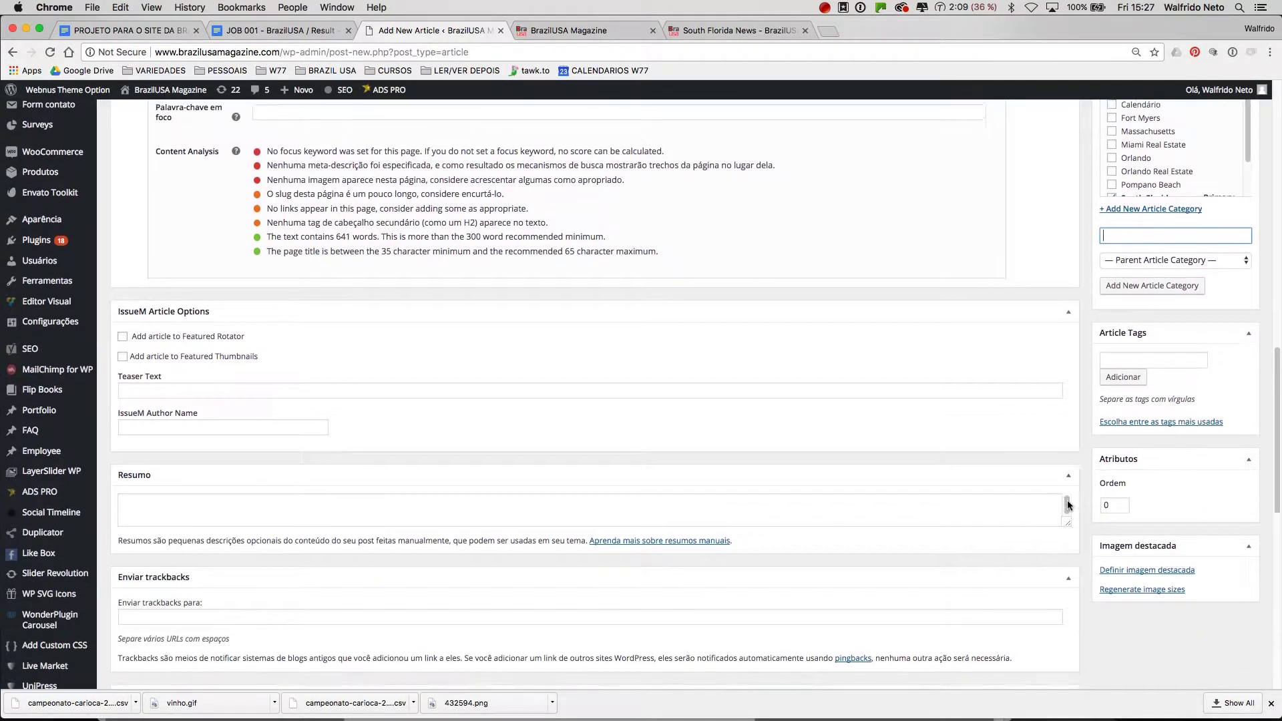
pyautogui.scroll(-2, 1068, 506)
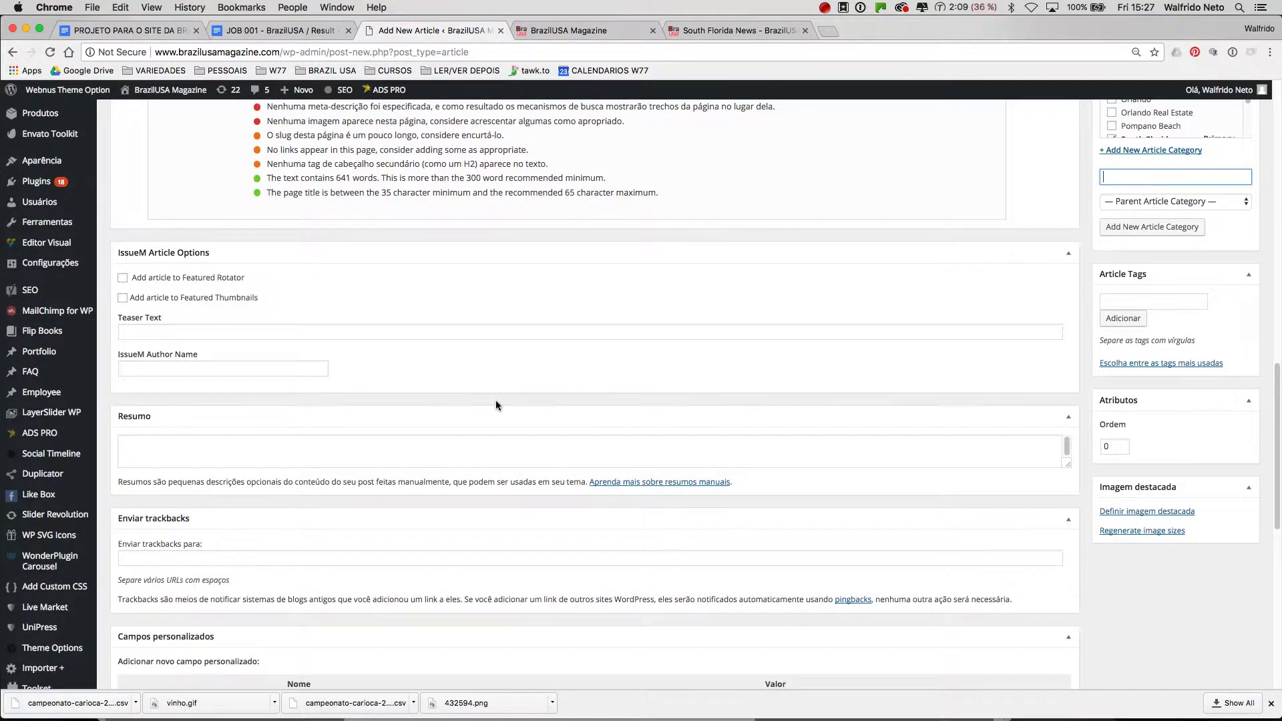
pyautogui.scroll(-2, 496, 402)
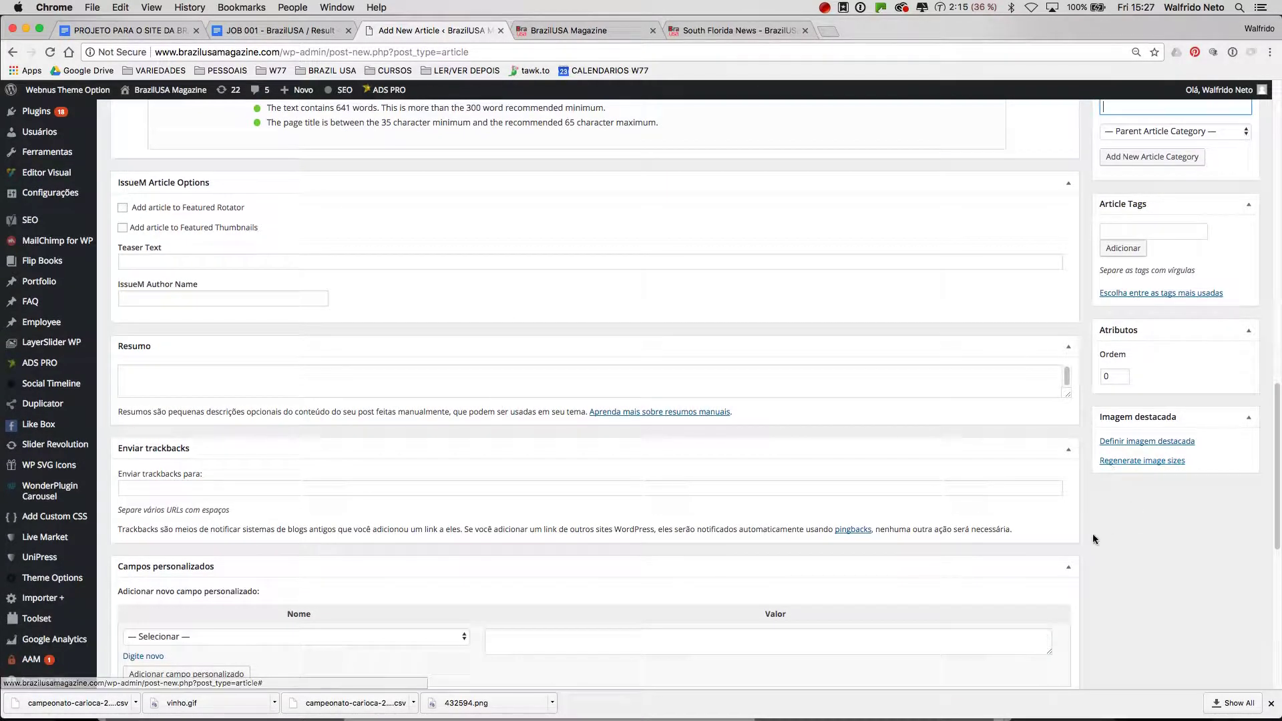
pyautogui.scroll(5, 1091, 534)
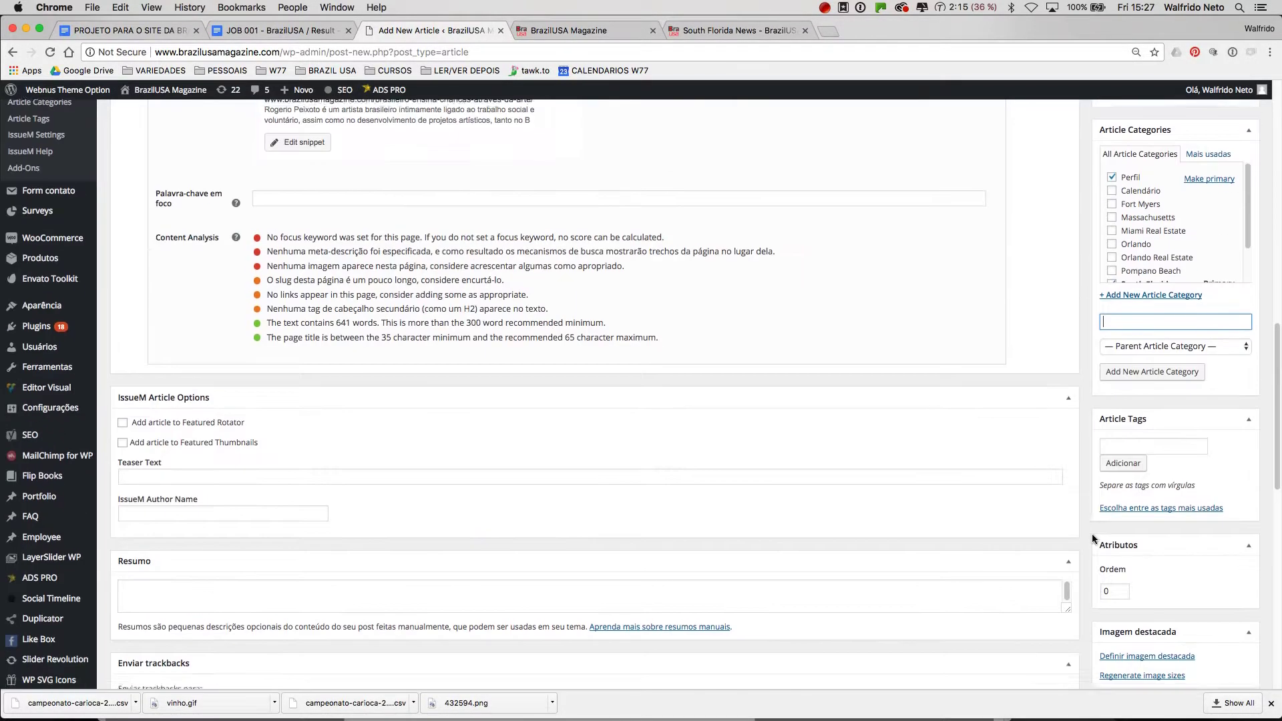
pyautogui.scroll(-3, 1092, 535)
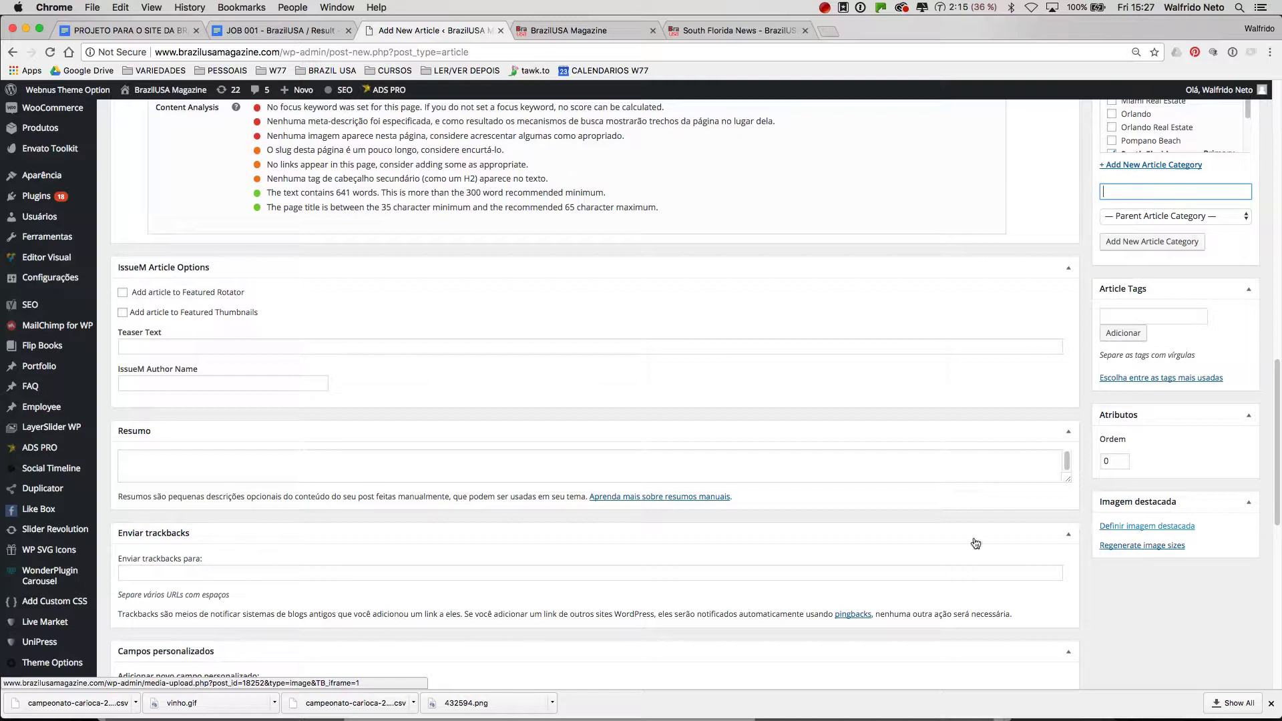
pyautogui.press('super+Tab')
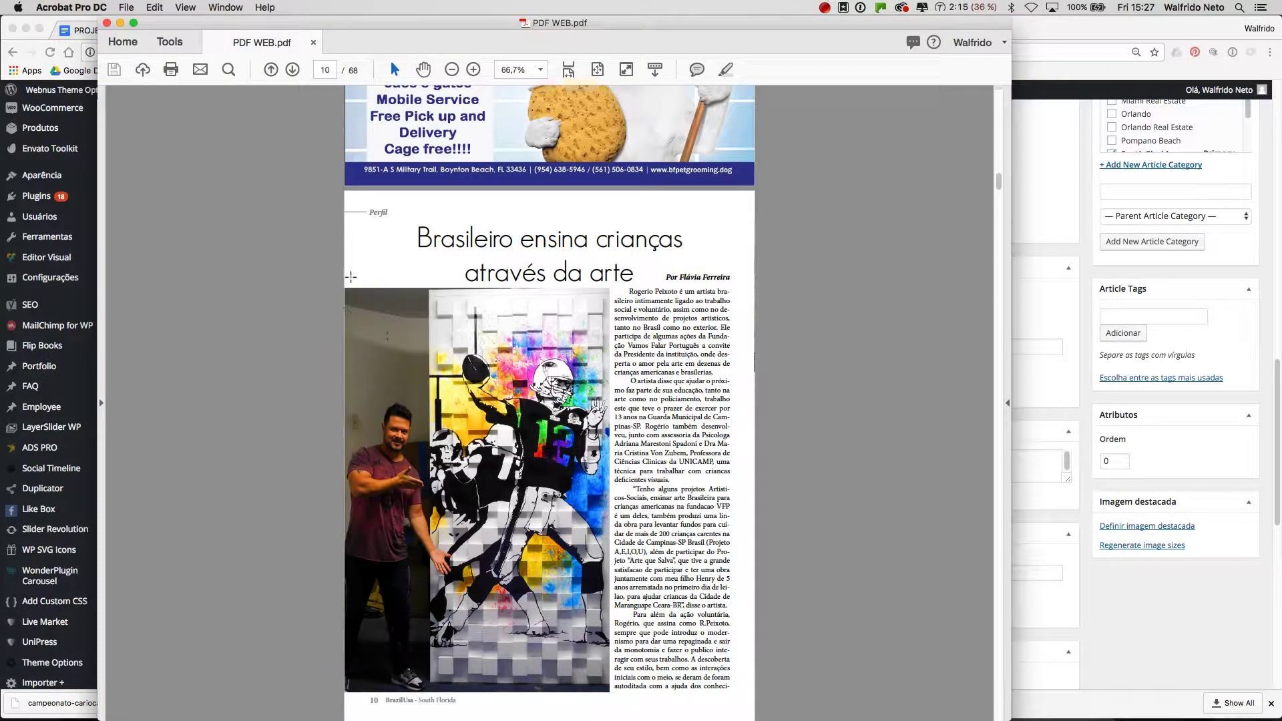
pyautogui.scroll(-2, 353, 273)
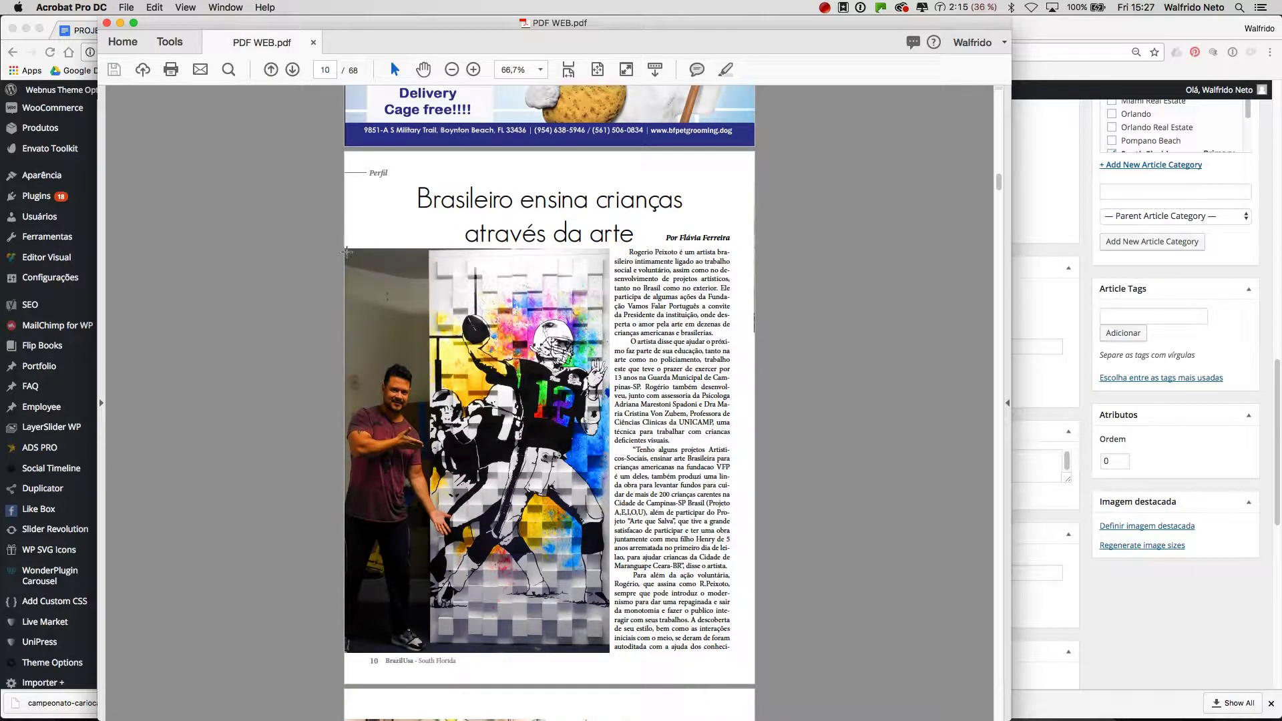
pyautogui.moveTo(346, 251); pyautogui.dragTo(607, 651)
# Step: Return to the WordPress article editor and open the featured image selection
pyautogui.click(1142, 611)
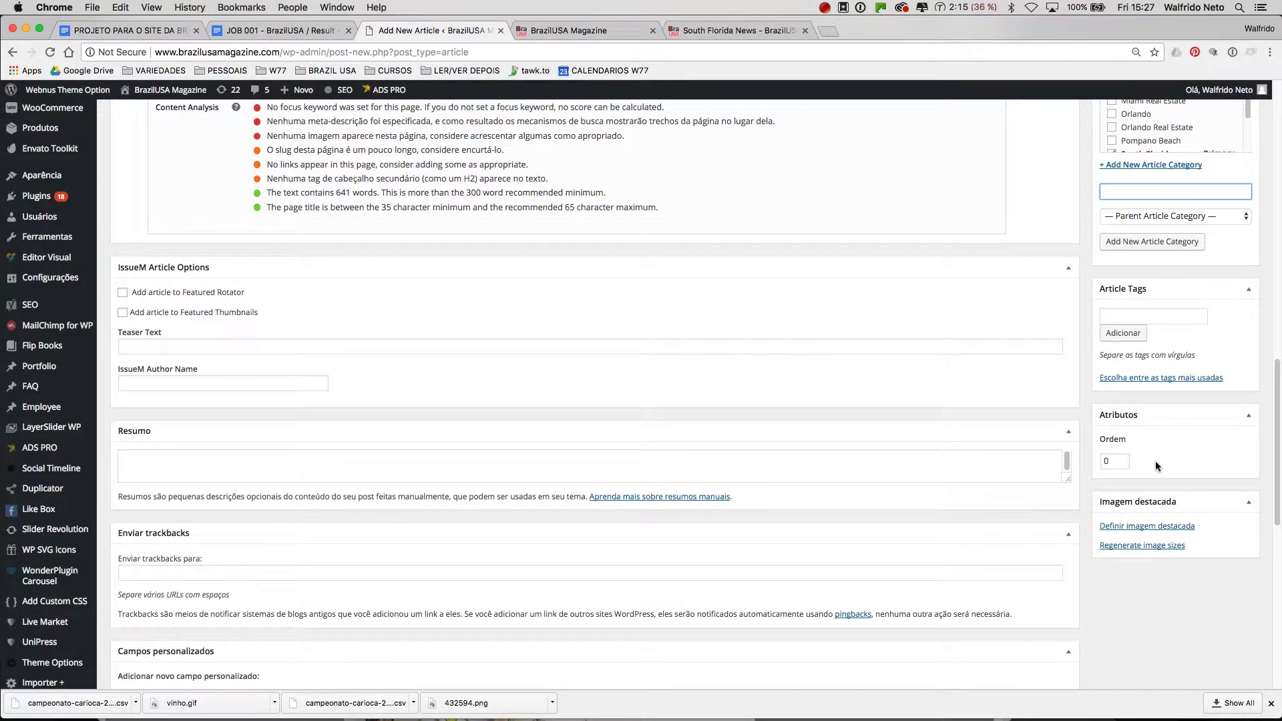
pyautogui.click(1141, 526)
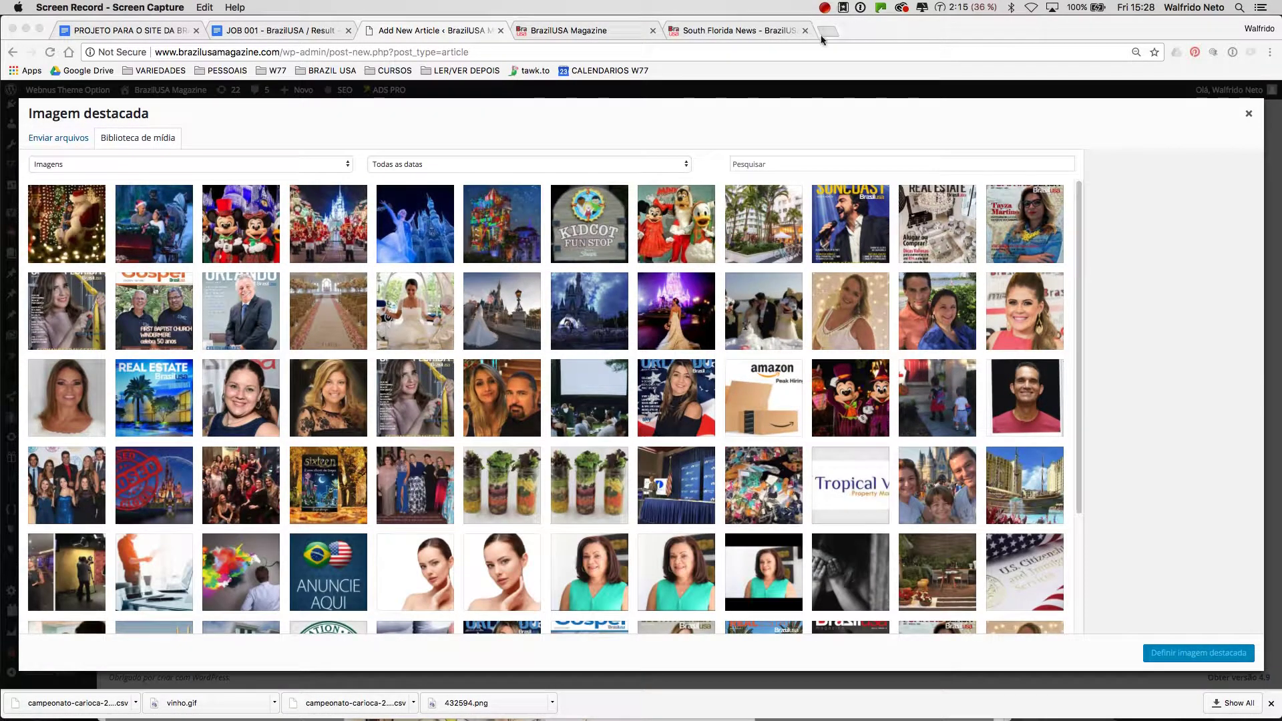
pyautogui.click(825, 8)
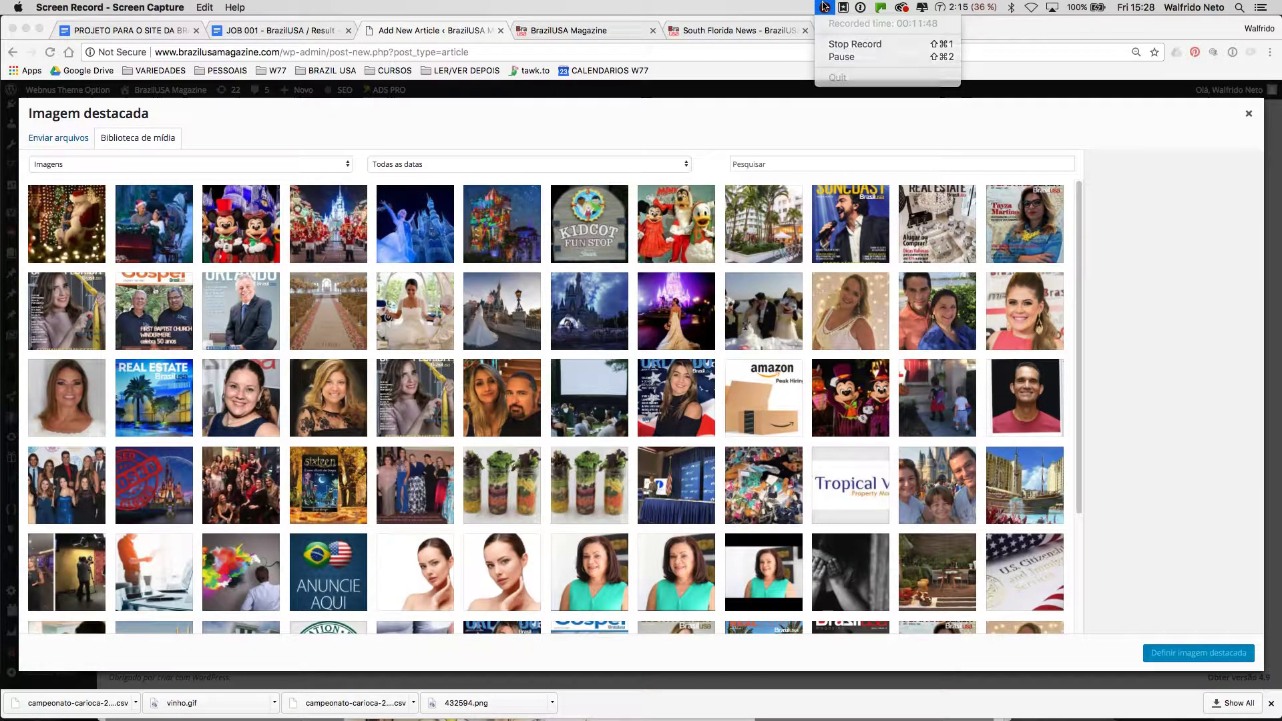
pyautogui.click(826, 7)
pyautogui.click(481, 122)
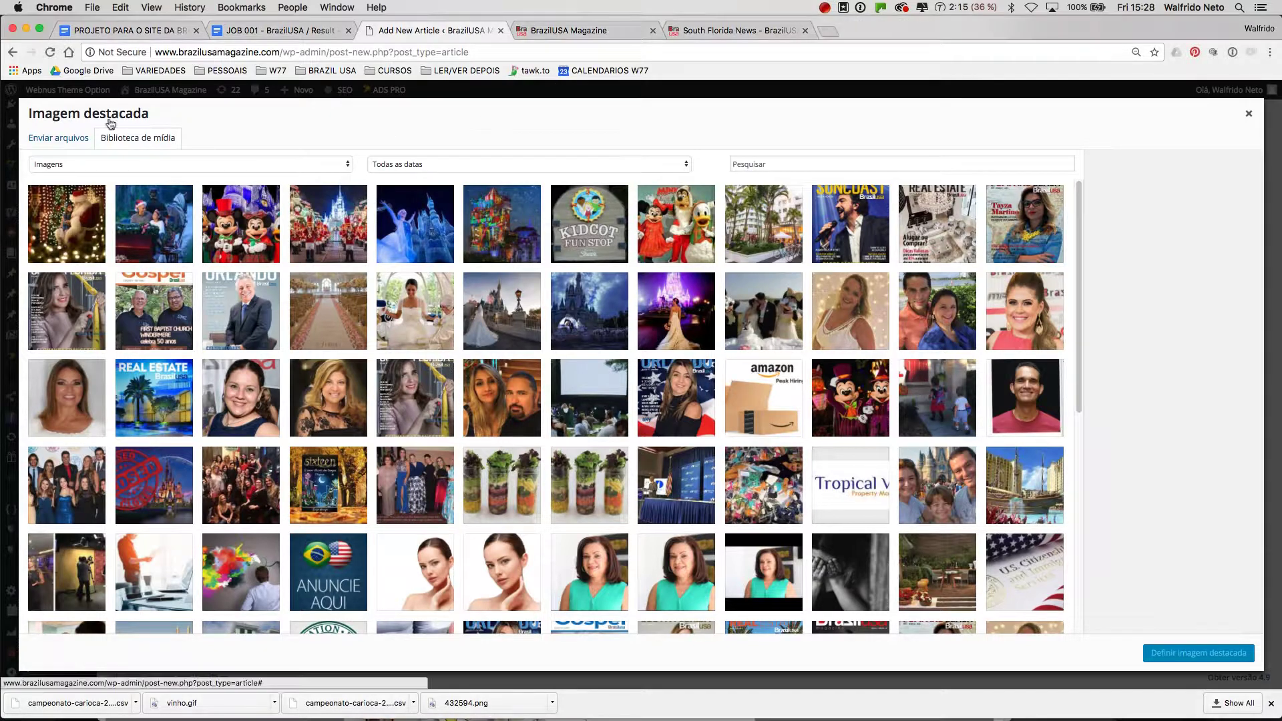
# Step: Upload "Screen Shot 2017-11-24 at 15.27.42" from the Desktop to the media library
pyautogui.click(59, 137)
pyautogui.click(655, 368)
pyautogui.click(262, 133)
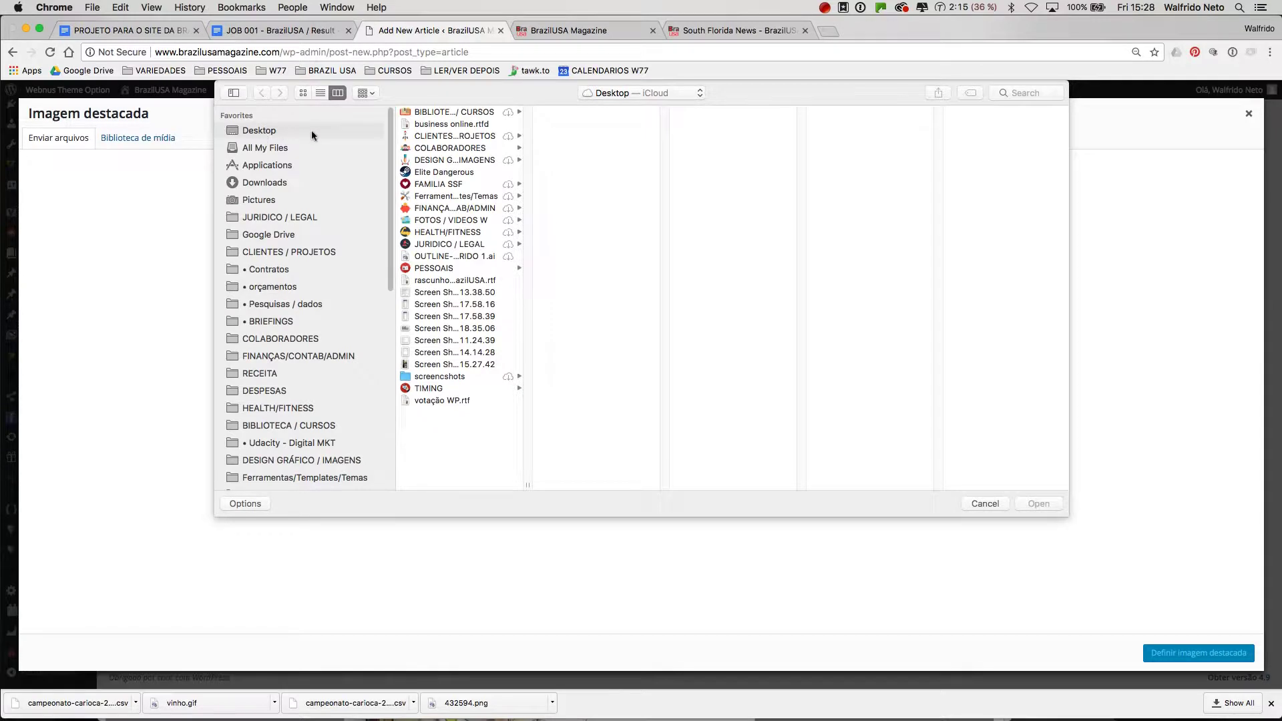
pyautogui.click(451, 364)
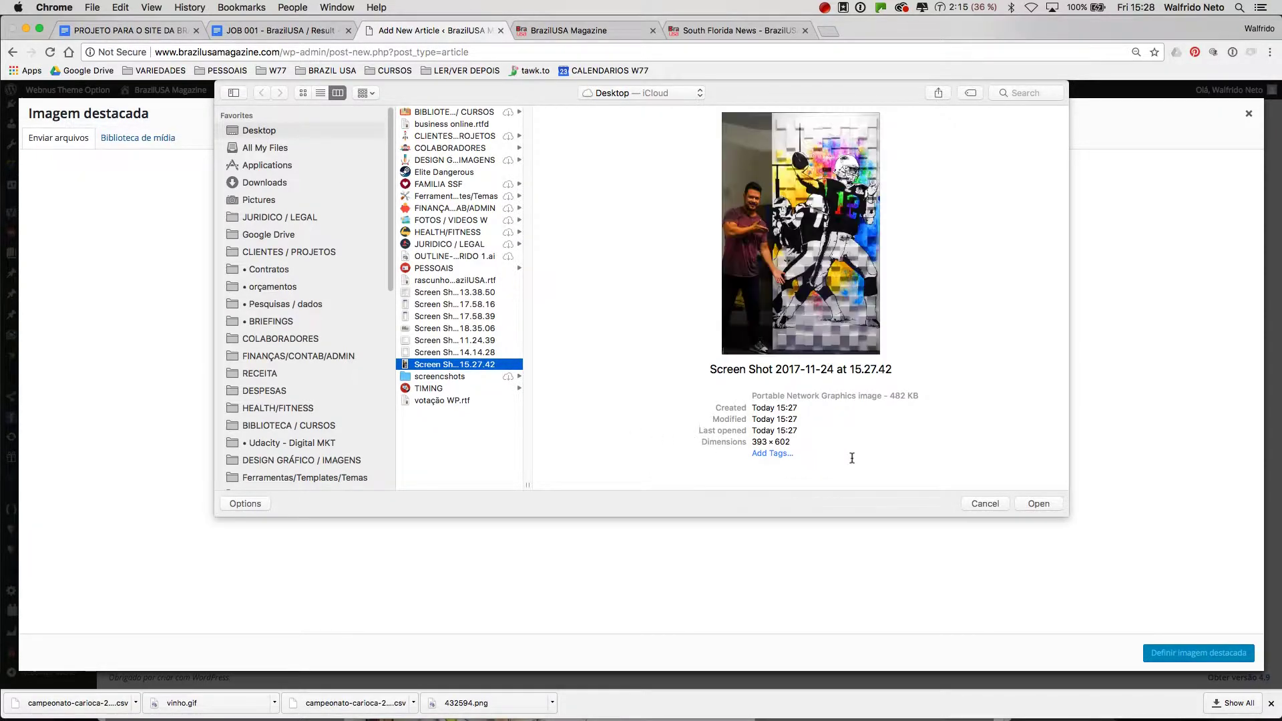
pyautogui.click(1036, 505)
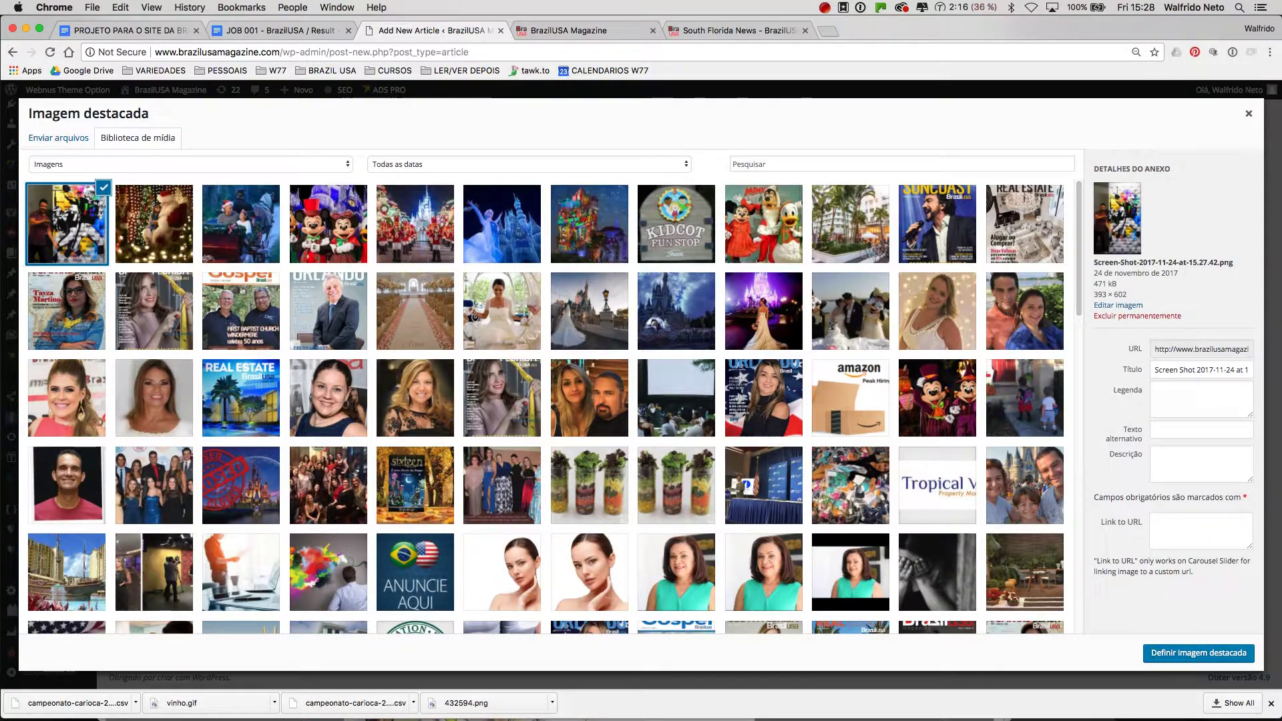
# Step: Enter the artist's full name as the photo's title and alternative text, and set the photo as the article's featured image
pyautogui.press('super+Tab')
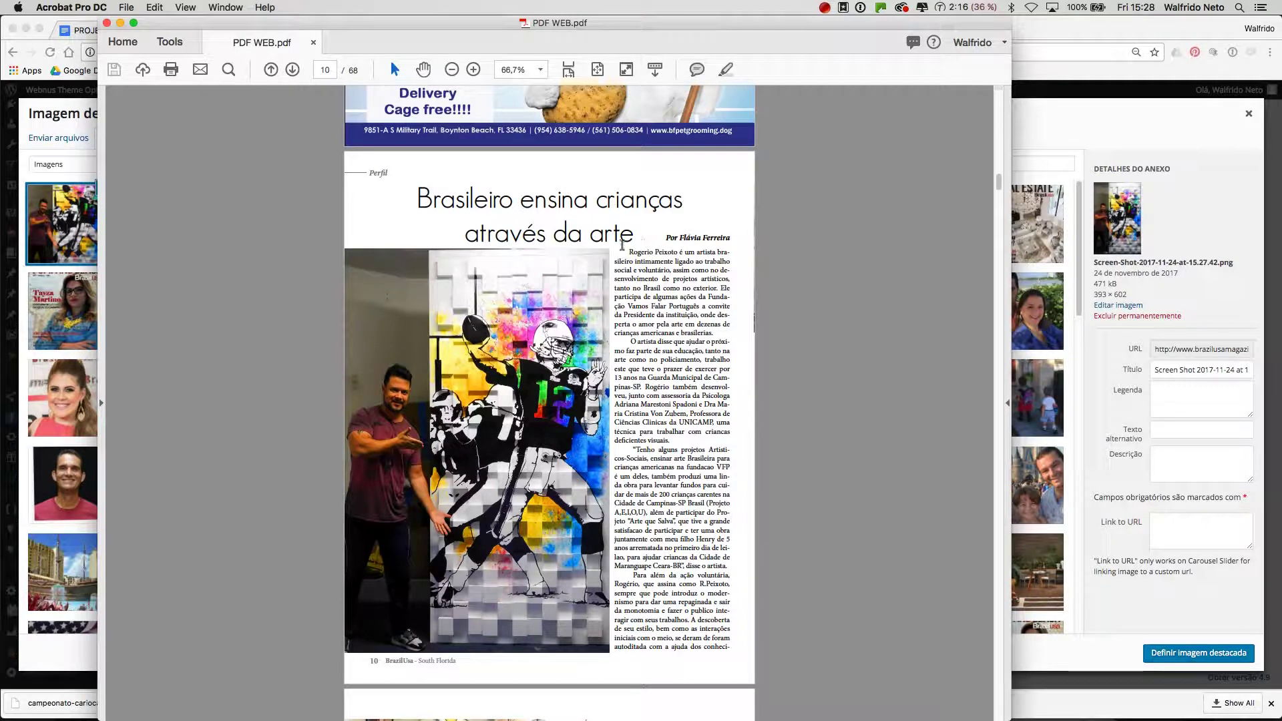
pyautogui.click(1155, 374)
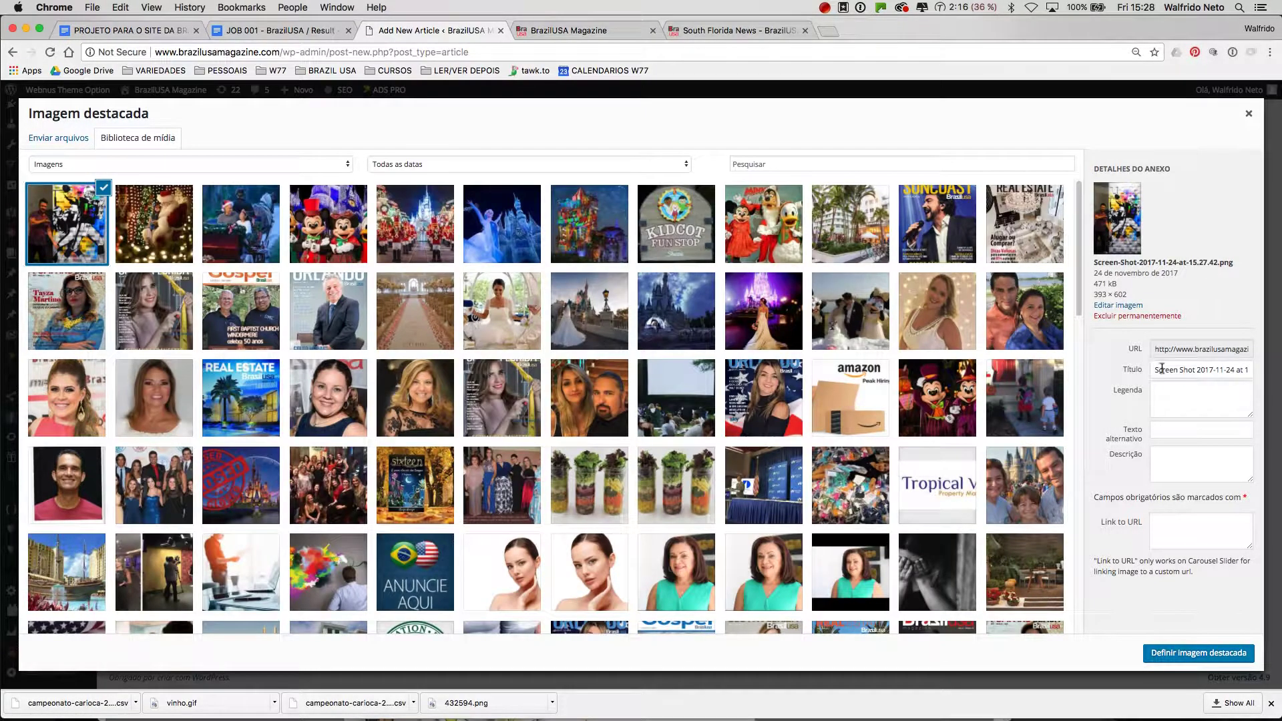
pyautogui.tripleClick(1154, 371)
pyautogui.write('Rogério Peixoto')
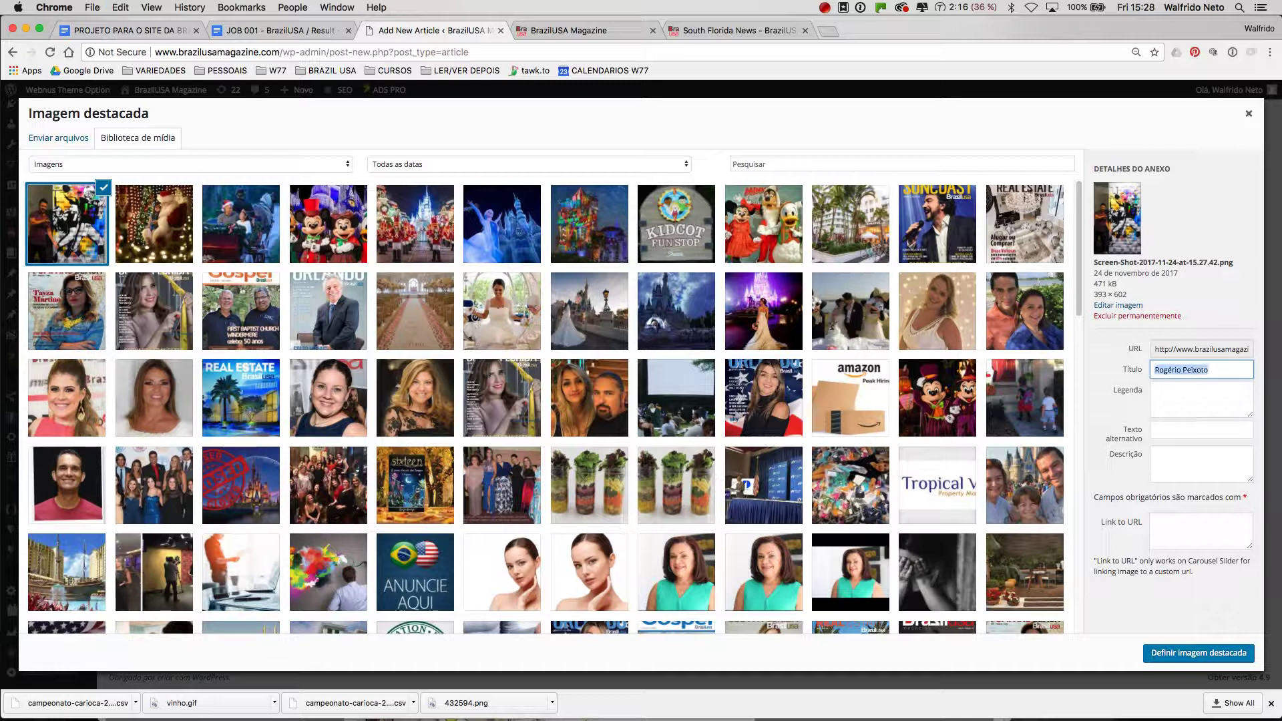
pyautogui.press('Tab')
pyautogui.press('Tab')
pyautogui.write('Rogério Peixoto')
pyautogui.click(1162, 649)
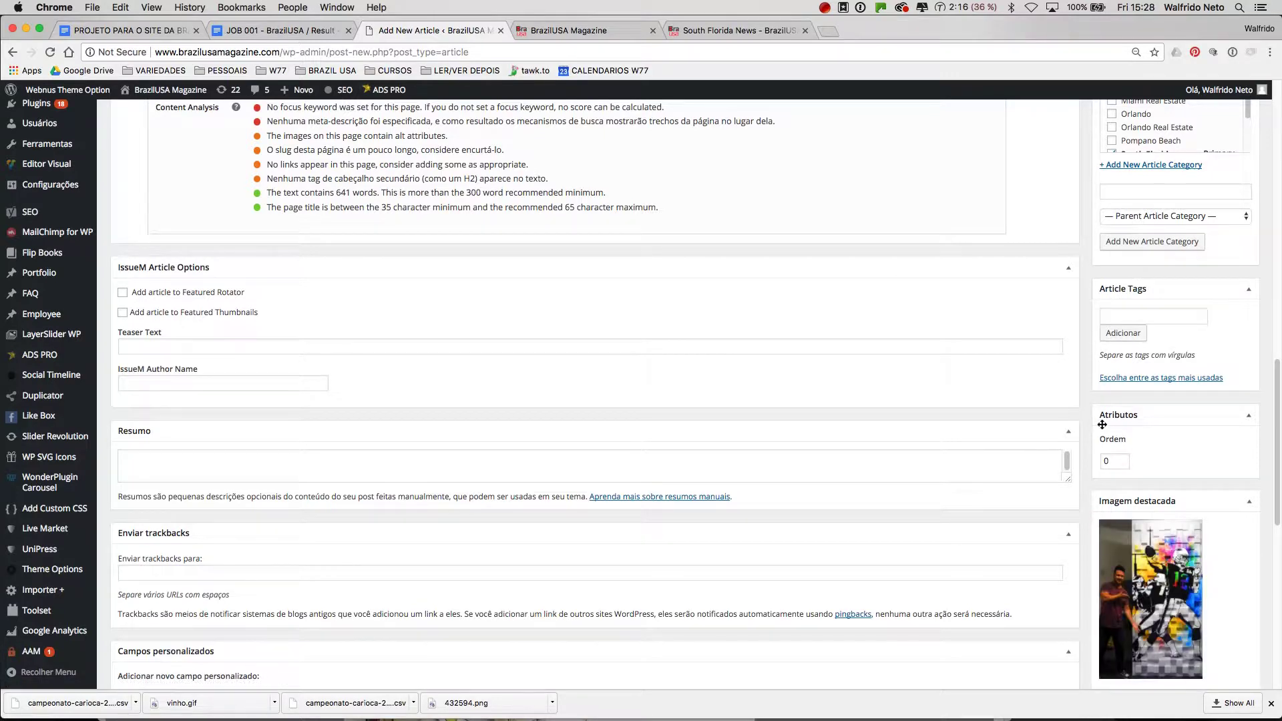
# Step: Save the article "Brasileiro ensina crianças através da arte" as a draft
pyautogui.scroll(-4, 1091, 501)
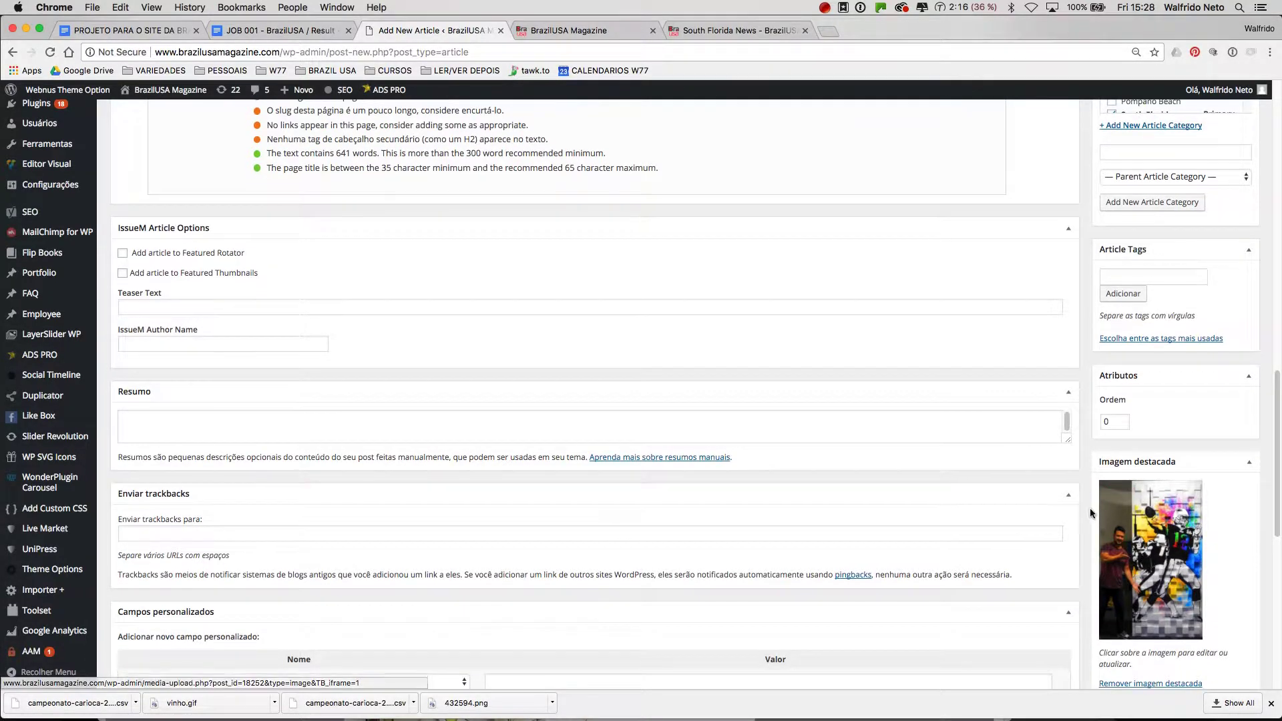
pyautogui.scroll(10, 1088, 511)
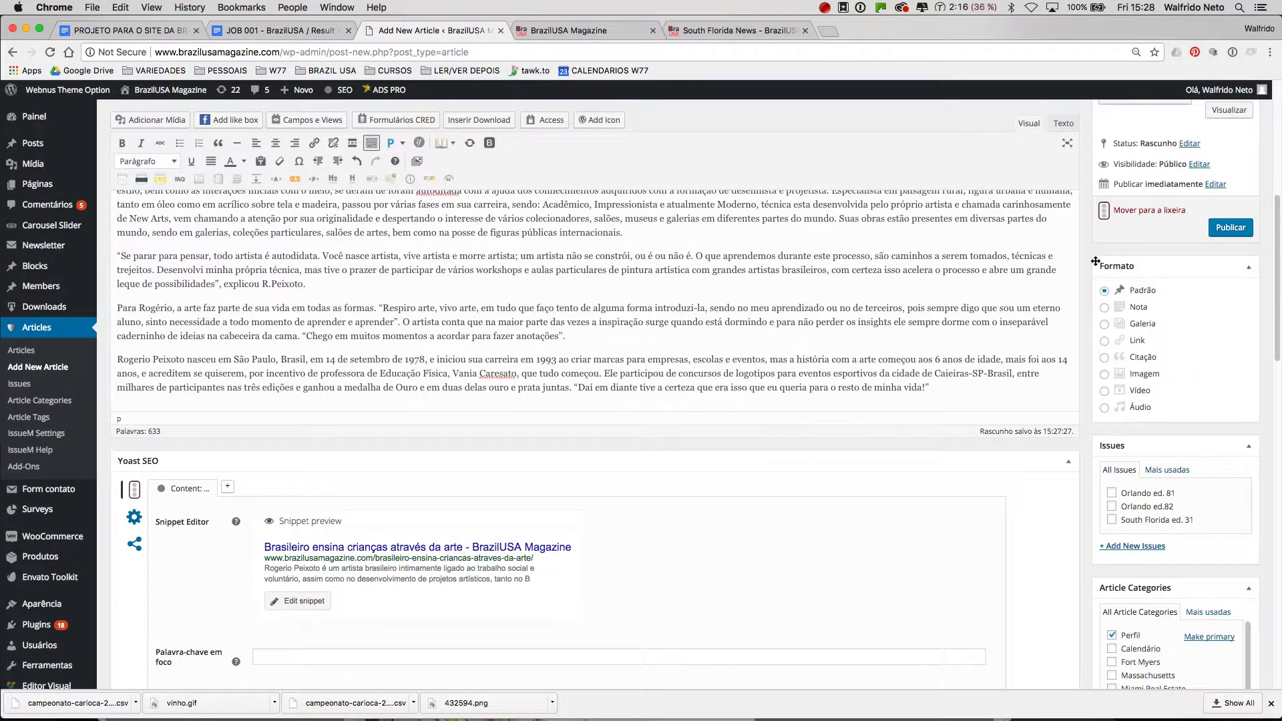
pyautogui.scroll(4, 1095, 261)
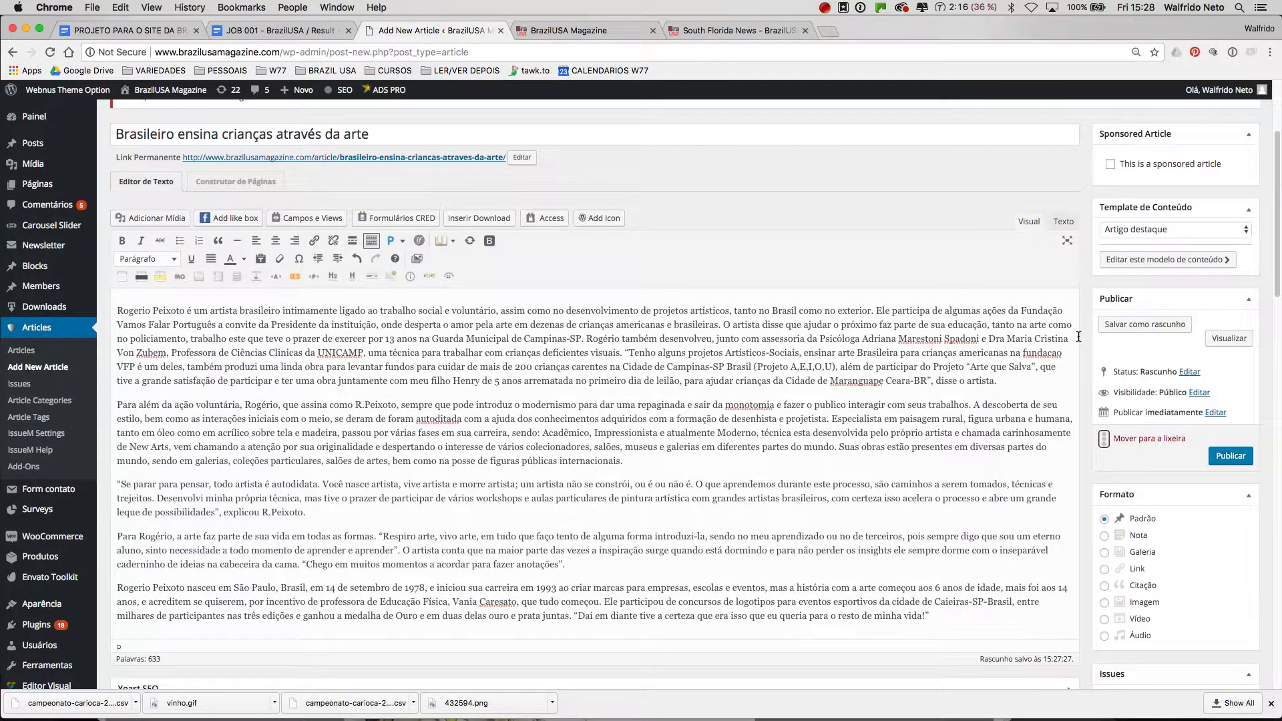
pyautogui.click(1138, 326)
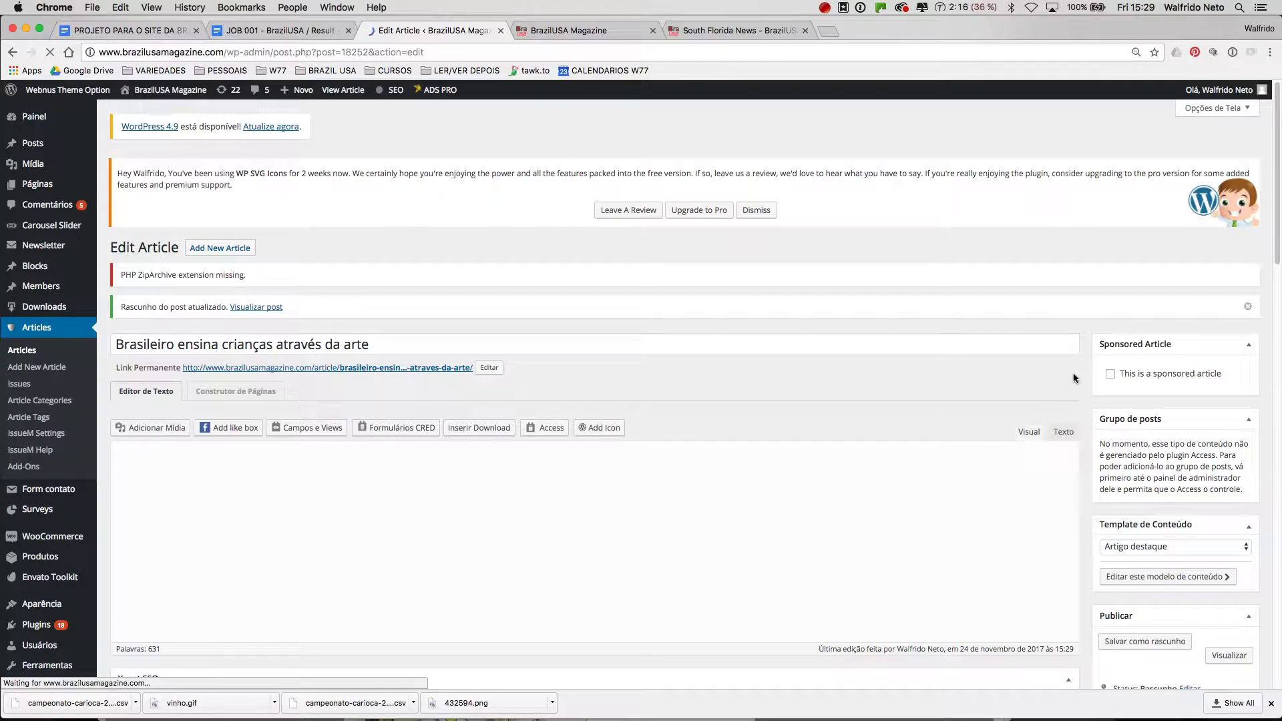
# Step: Switch to PDF WEB.pdf in Acrobat and capture the award photo and the portrait collage on page 11 as two separate screenshots
pyautogui.scroll(-3, 801, 431)
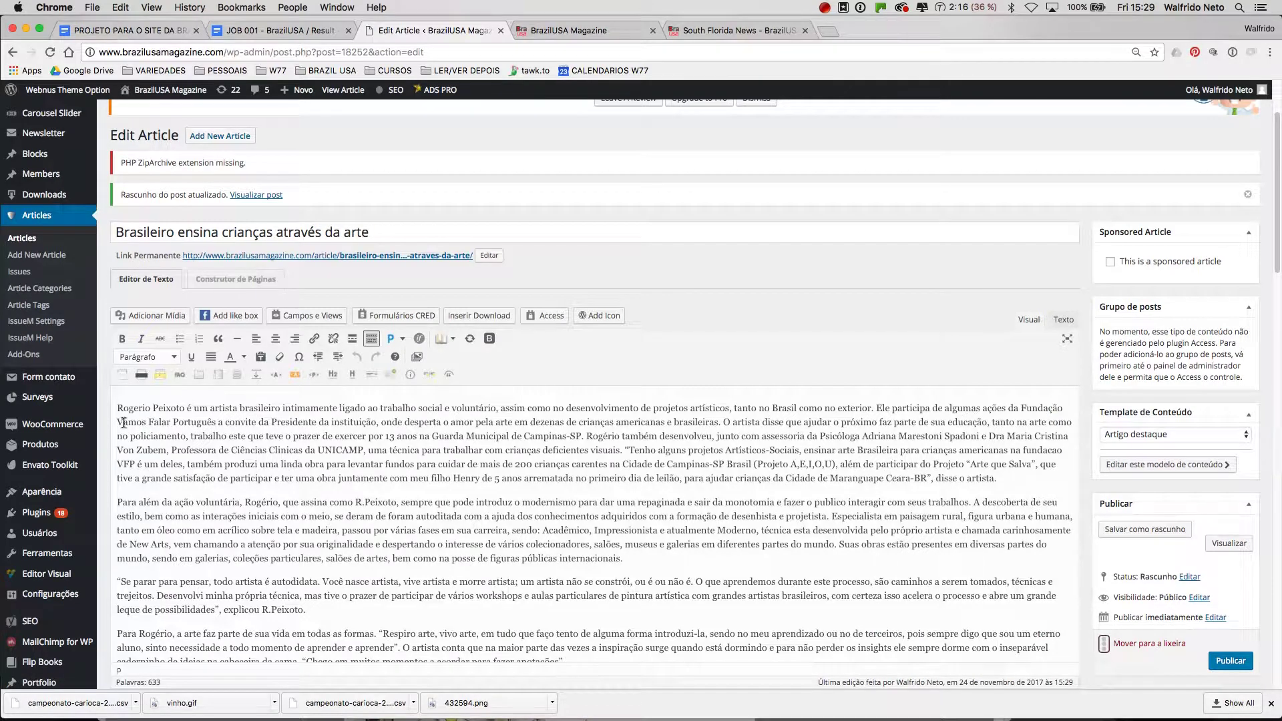
pyautogui.press('super+Tab')
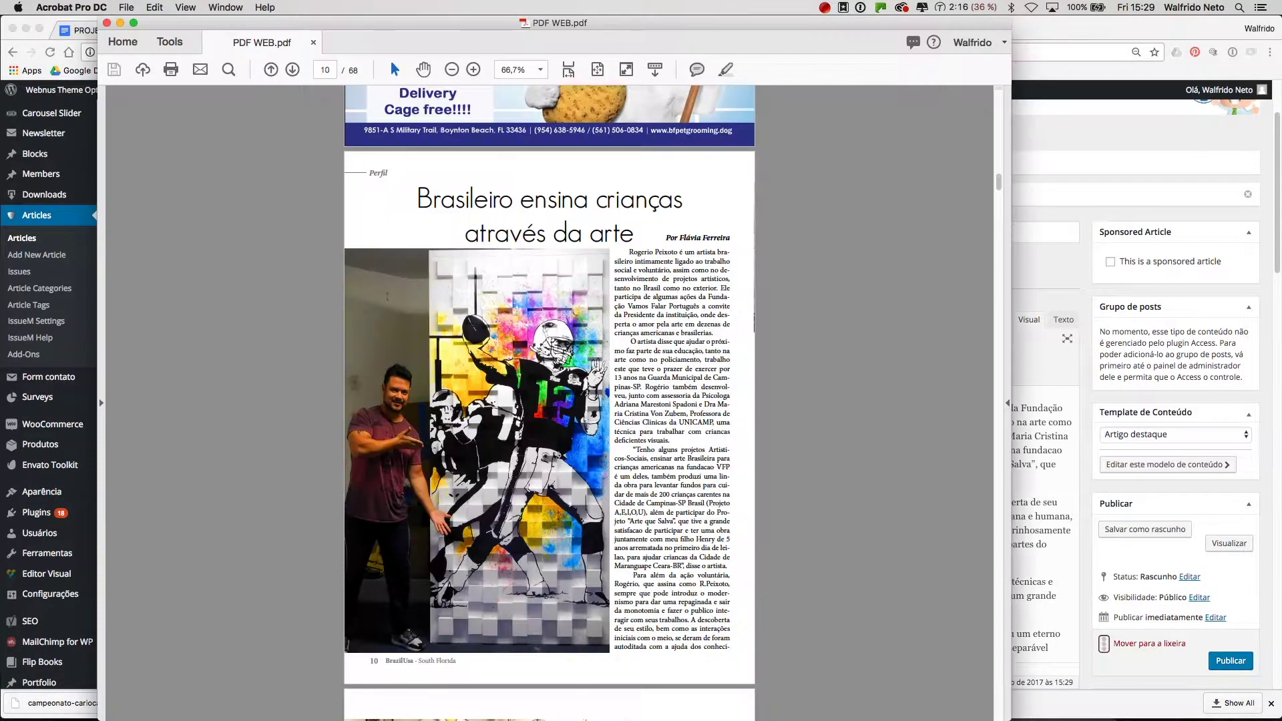
pyautogui.scroll(-8, 535, 493)
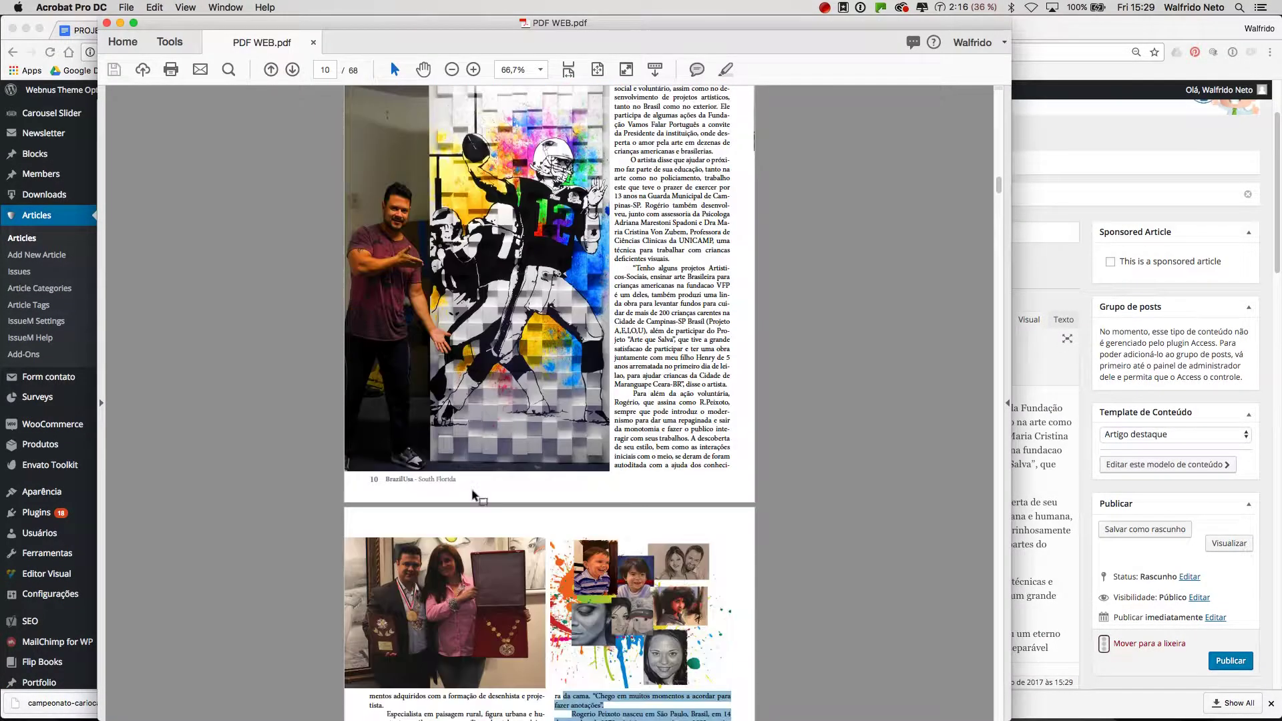
pyautogui.scroll(-2, 472, 490)
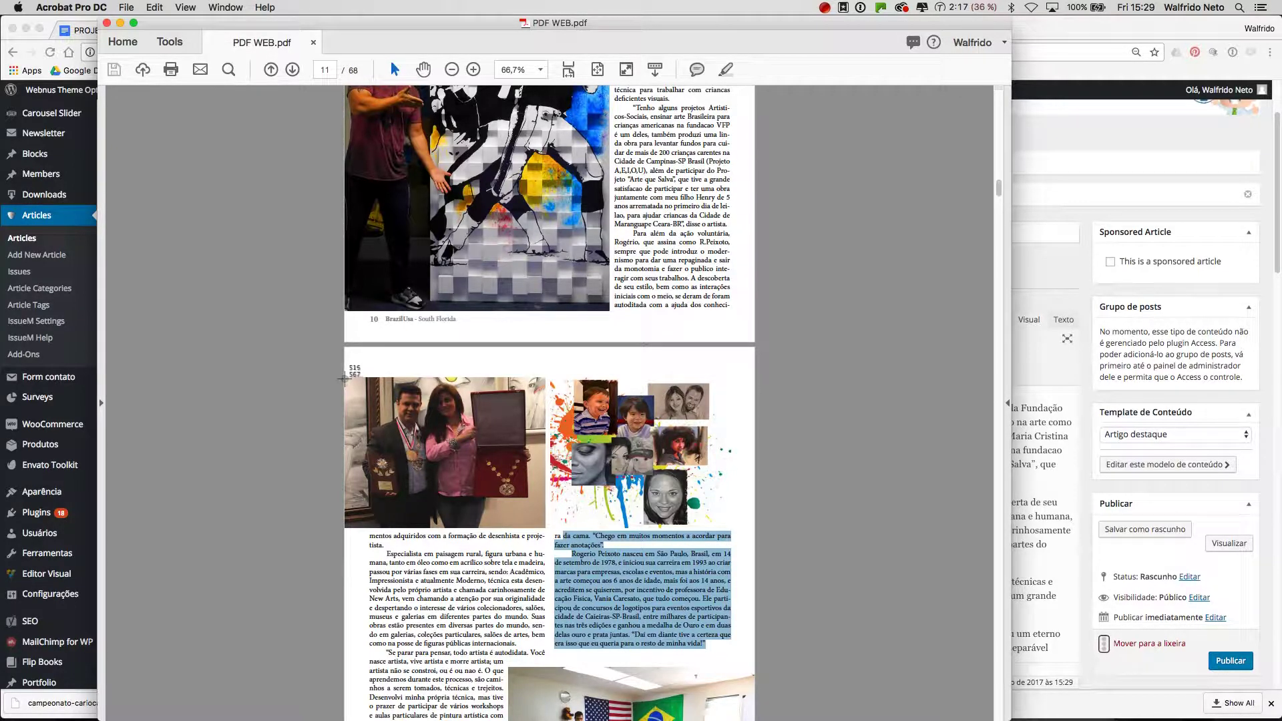
pyautogui.moveTo(344, 376); pyautogui.dragTo(546, 527)
pyautogui.press('super+shift+4')
pyautogui.moveTo(550, 378); pyautogui.dragTo(733, 527)
# Step: Capture the classroom photo with the US and Brazilian flags on page 11 as a screenshot
pyautogui.scroll(-5, 405, 458)
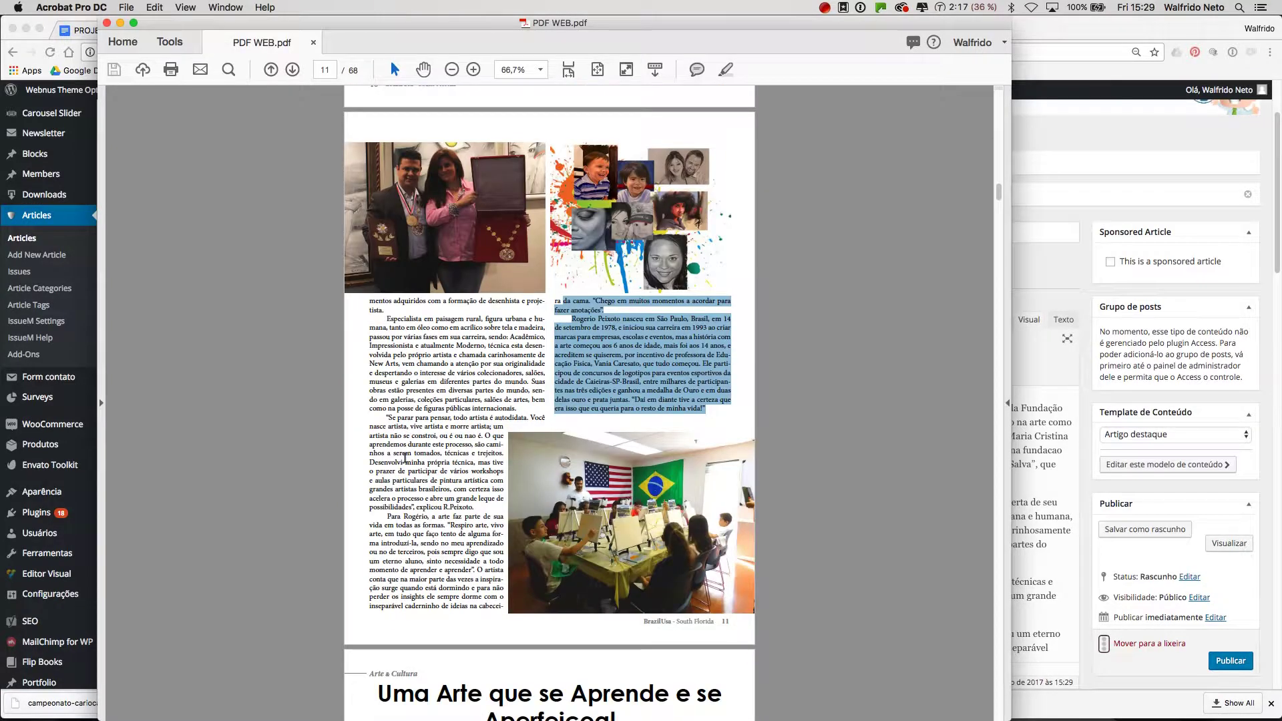
pyautogui.scroll(-2, 404, 458)
pyautogui.press('super+shift+4')
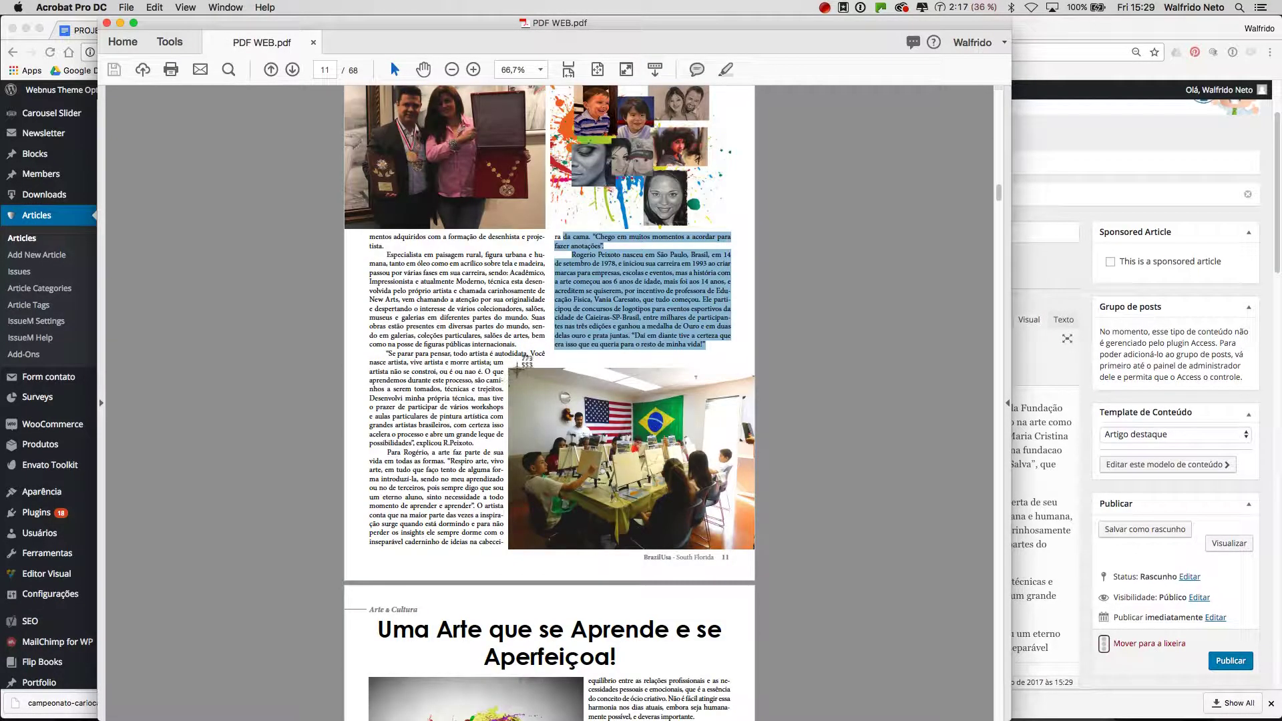
pyautogui.moveTo(508, 368); pyautogui.dragTo(753, 548)
# Step: Return to the WordPress article editor in Chrome and add an empty paragraph after the article's first paragraph
pyautogui.click(1029, 284)
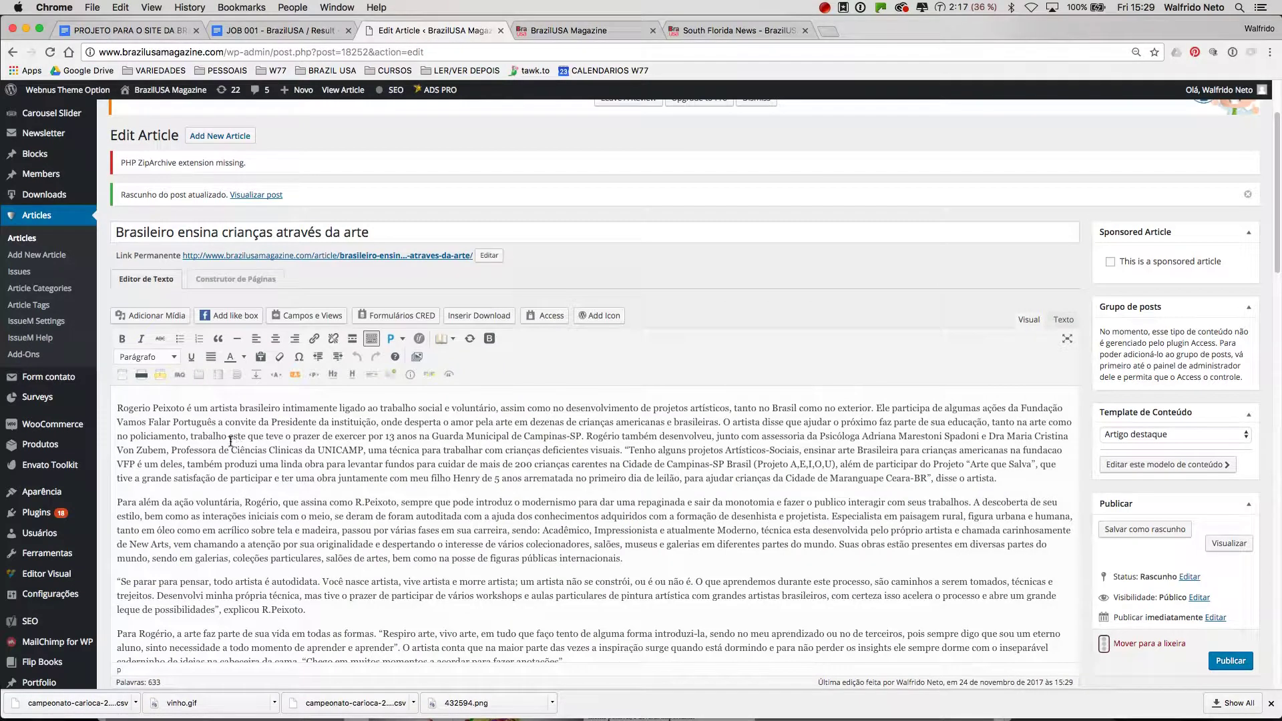
pyautogui.click(117, 501)
pyautogui.press('Return')
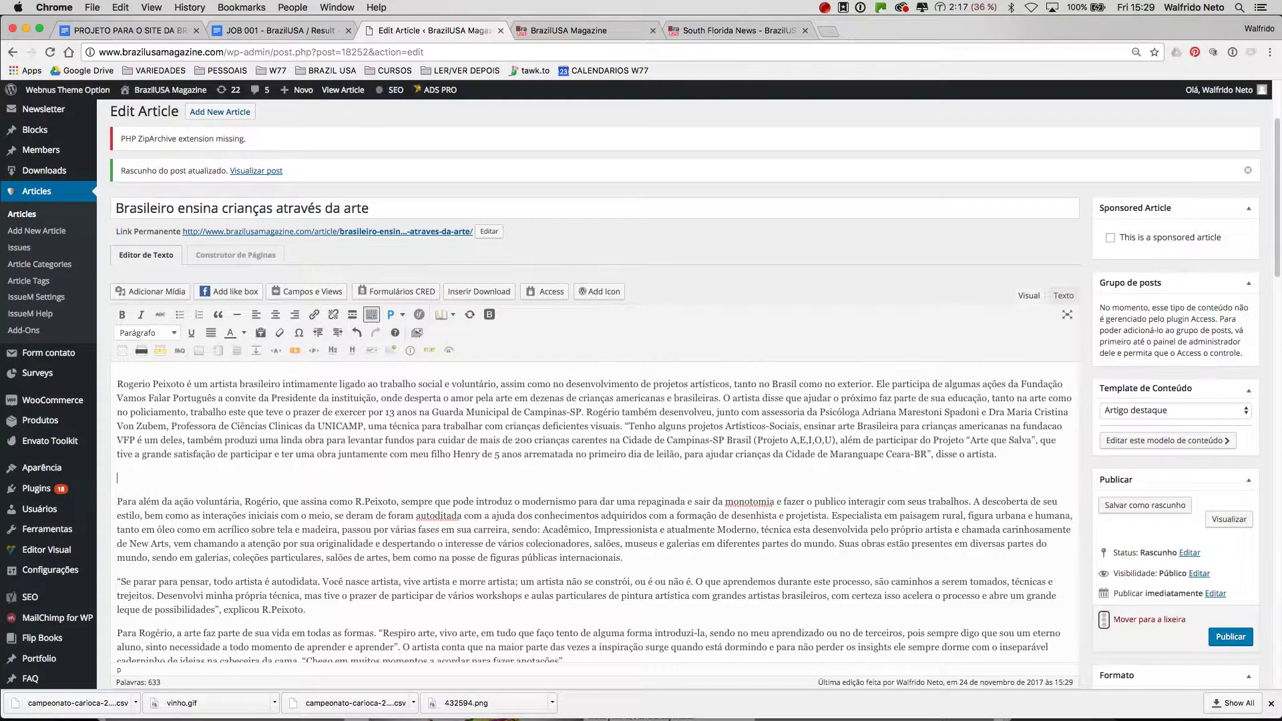
# Step: Upload the three Desktop screenshots from 2017-11-24 timed 15.29.27, 15.29.34 and 15.29.45 to the media library
pyautogui.click(147, 297)
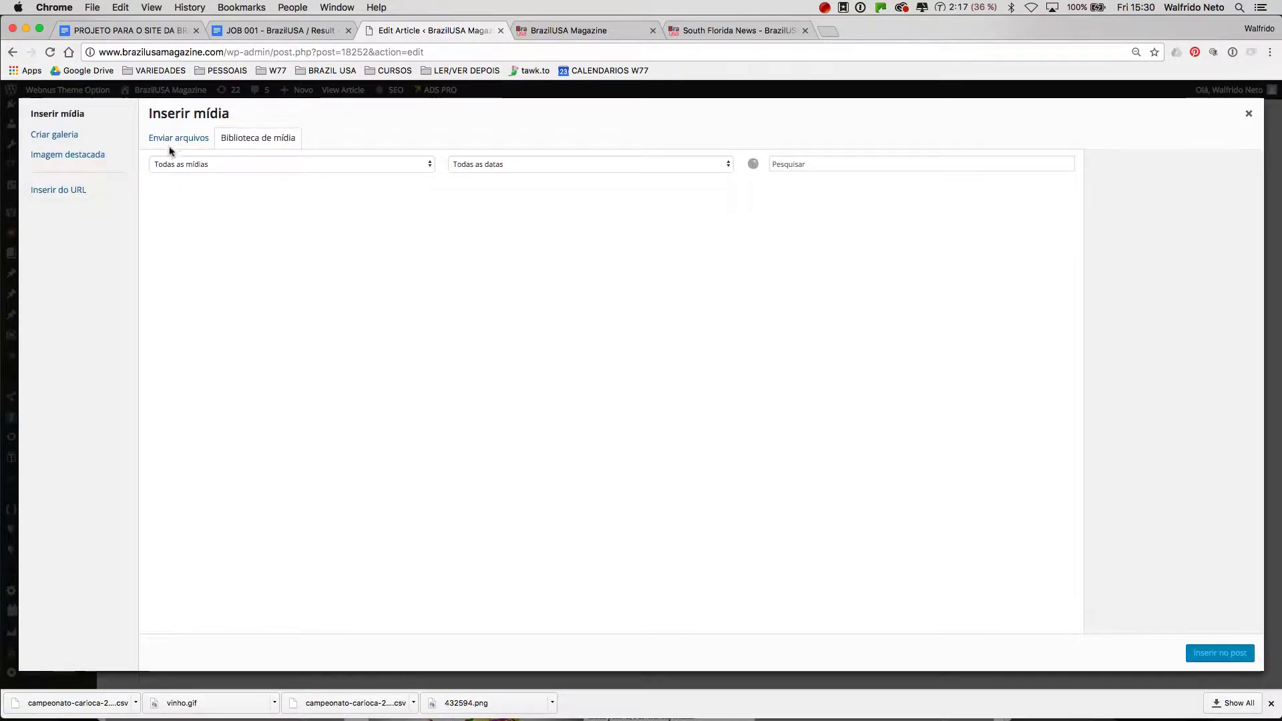
pyautogui.click(164, 138)
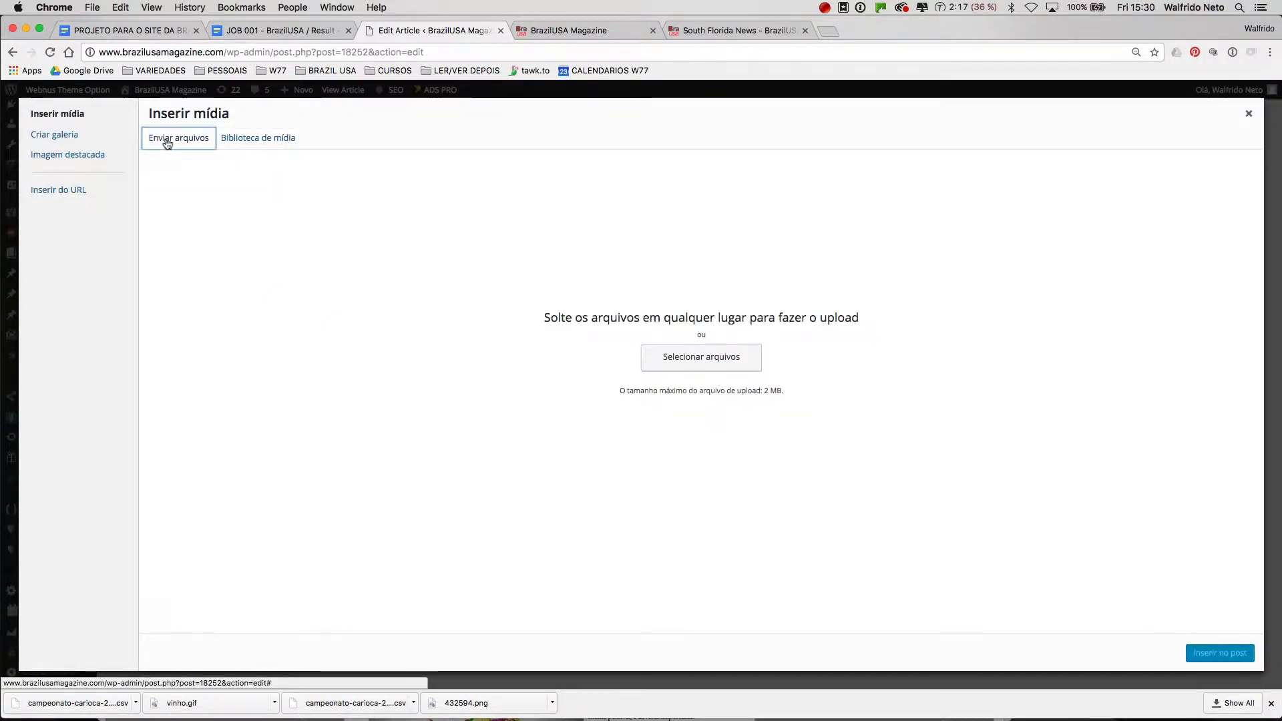
pyautogui.click(705, 361)
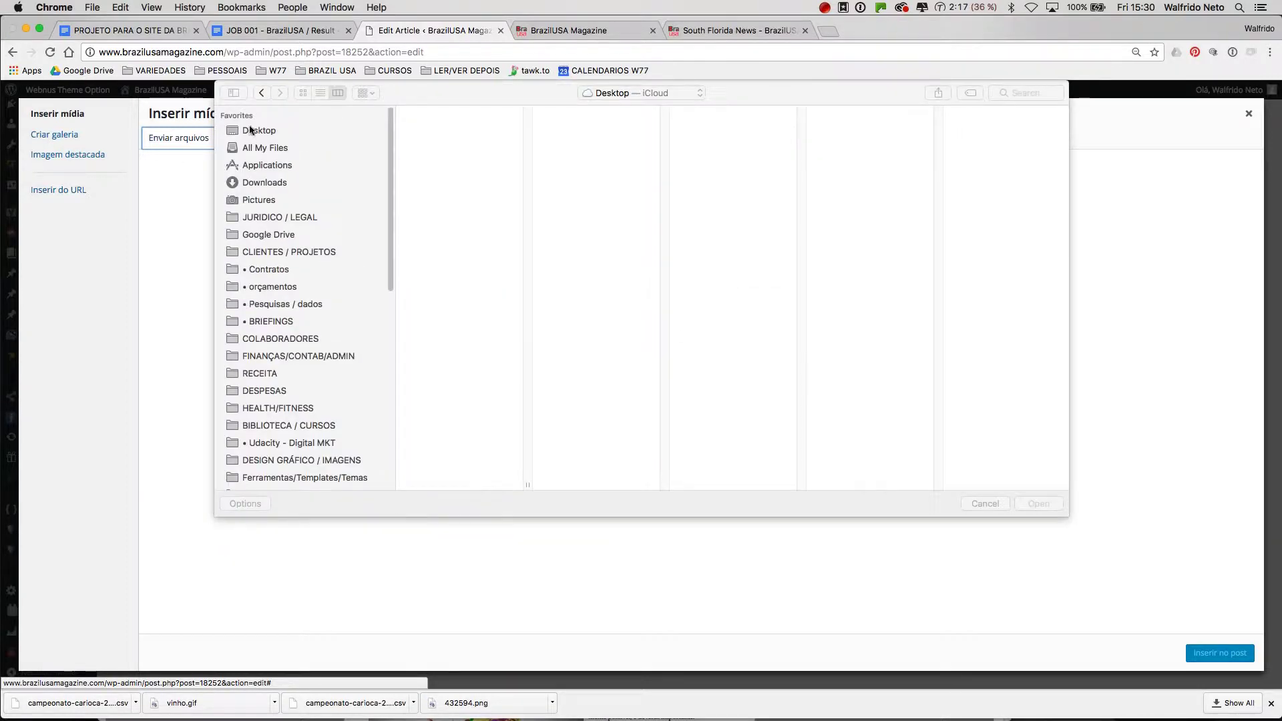
pyautogui.click(458, 400)
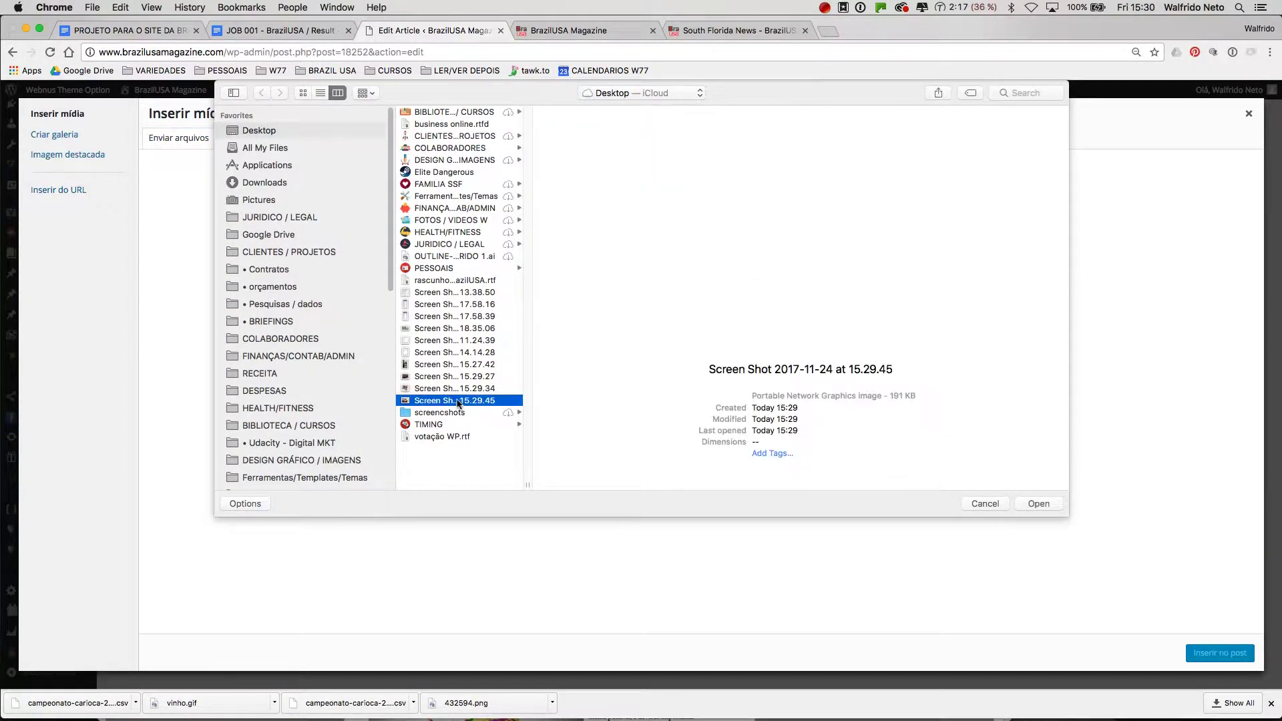
pyautogui.press('Up')
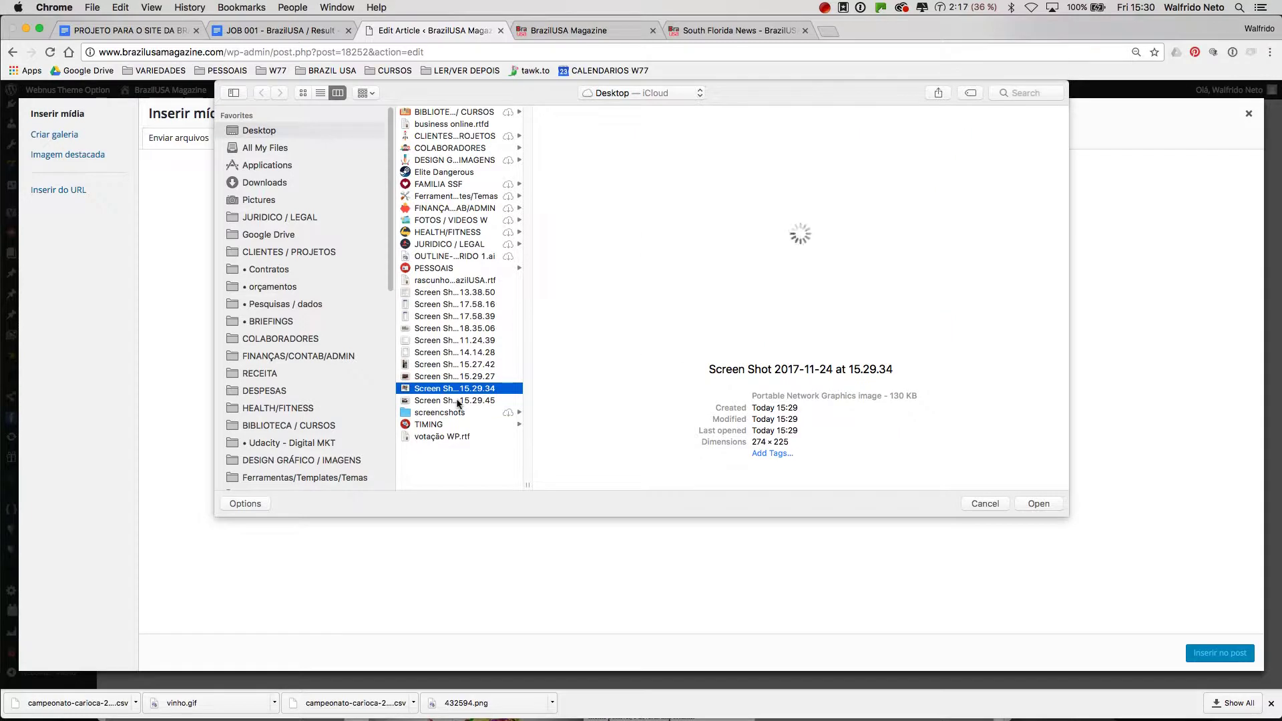
pyautogui.press('Up')
pyautogui.hotkey('shift', 'Down')
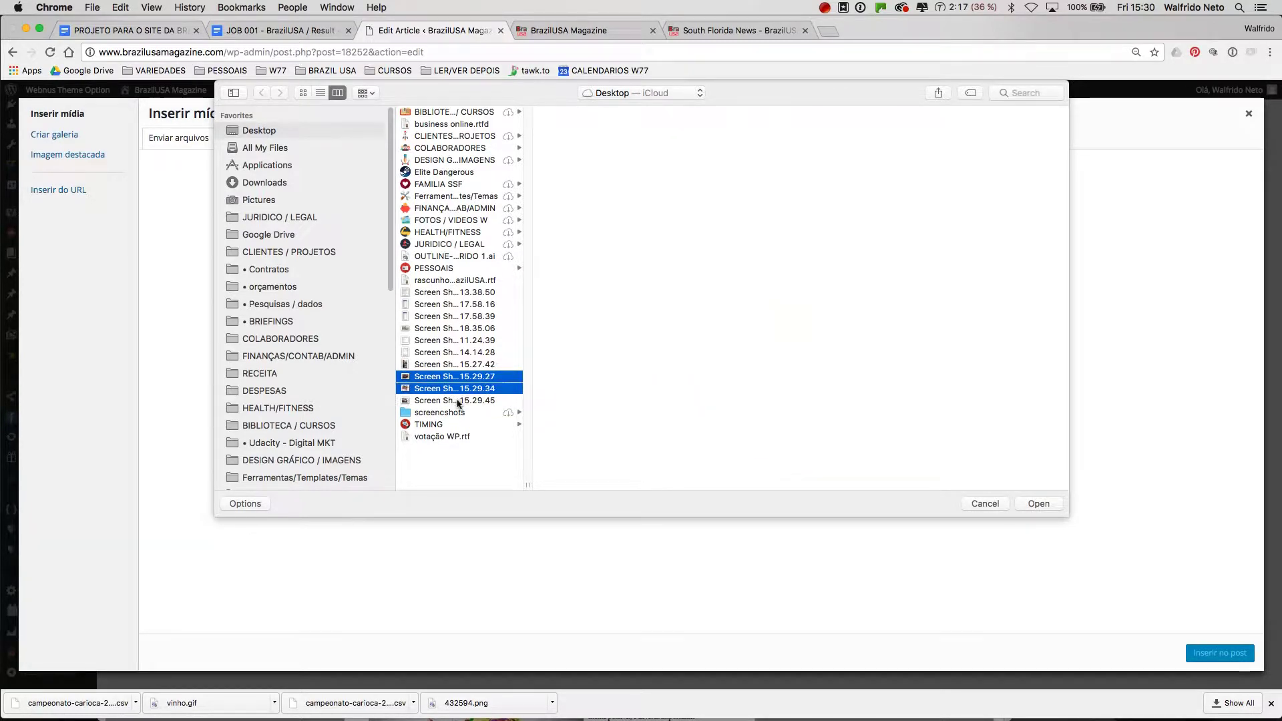
pyautogui.hotkey('shift', 'Down')
pyautogui.press('Return')
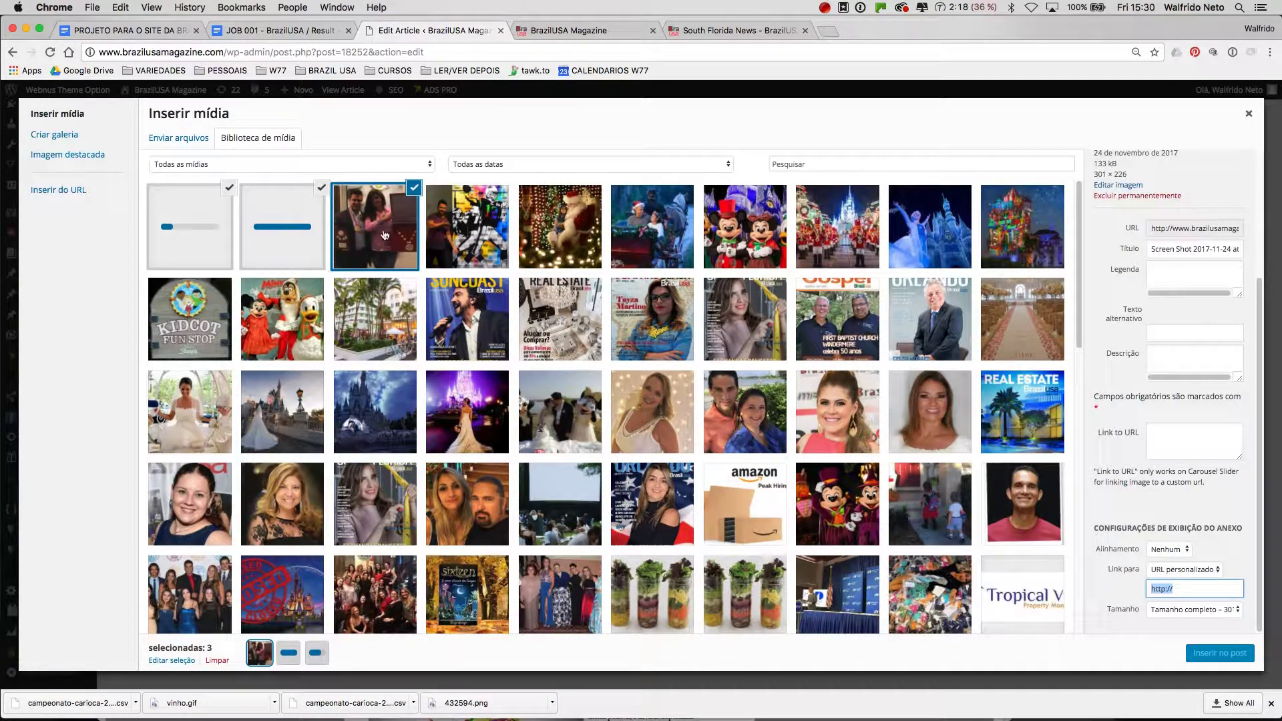
# Step: Select only the award photo and enter the artist's full name as its title and alternative text
pyautogui.click(387, 233)
pyautogui.click(384, 230)
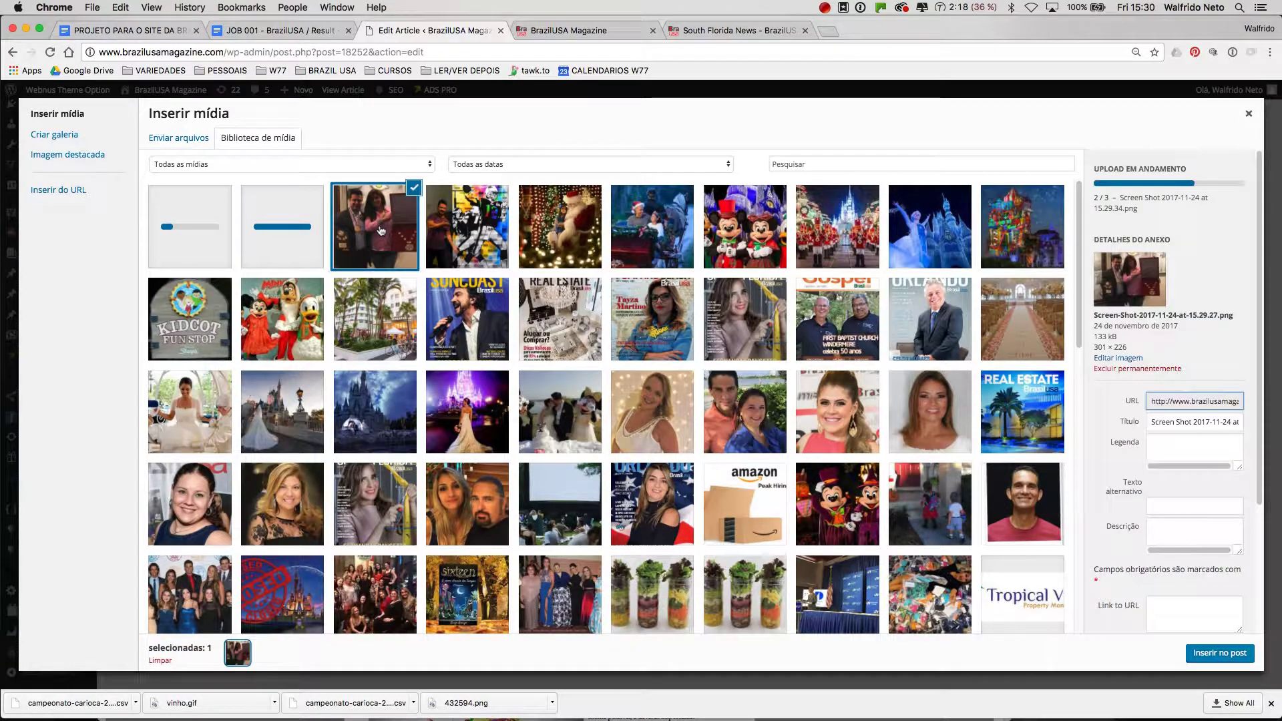
pyautogui.tripleClick(1179, 423)
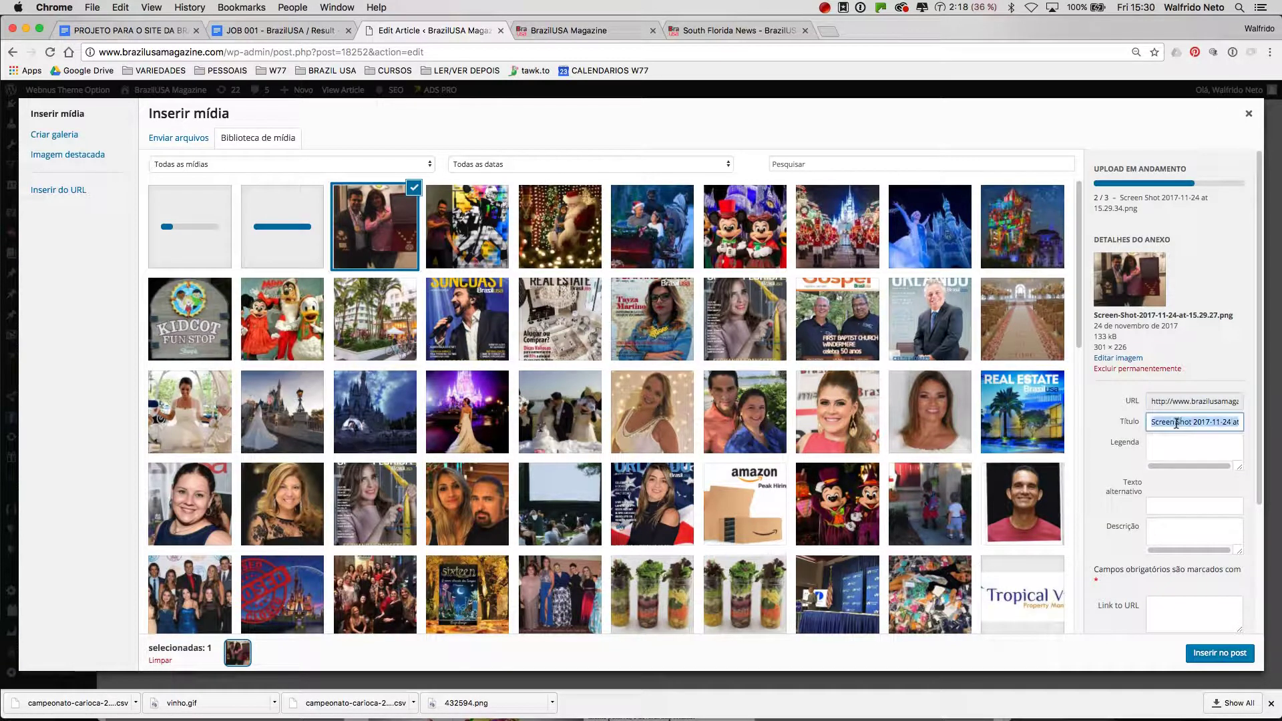
pyautogui.write('Rogério Peixoto')
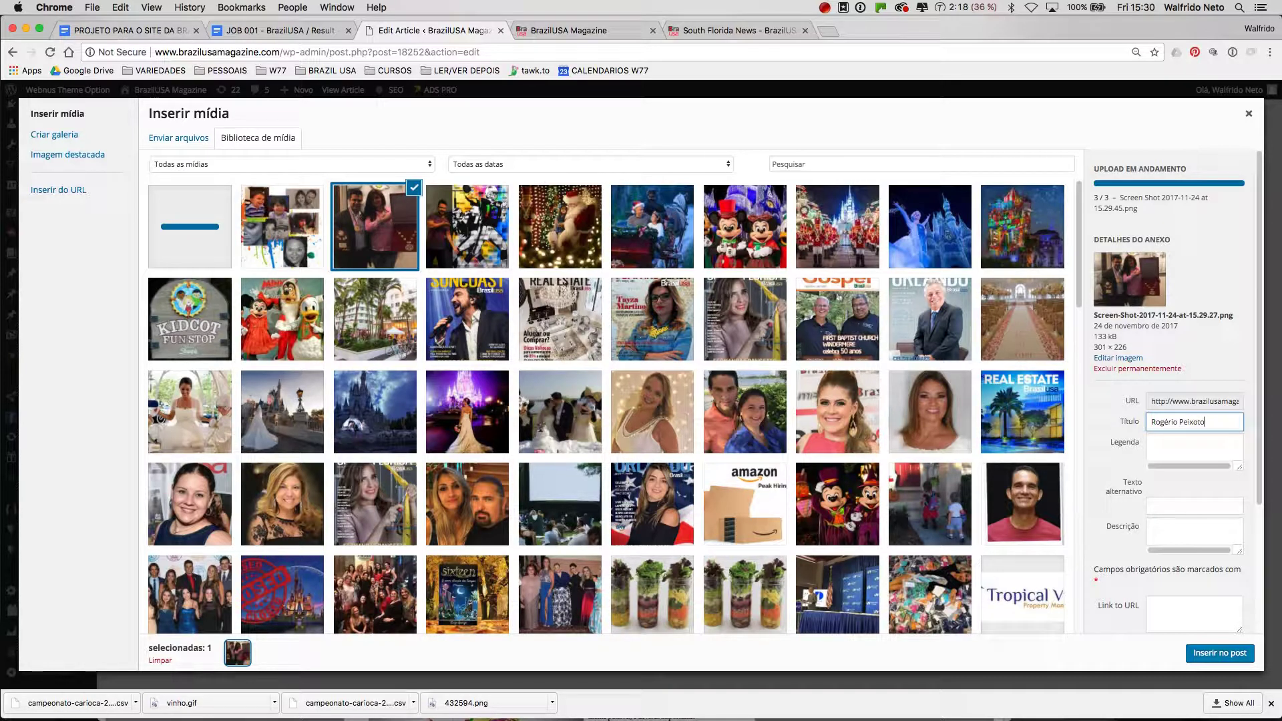
pyautogui.press('super+a')
pyautogui.press('super+c')
pyautogui.press('Tab')
pyautogui.press('Tab')
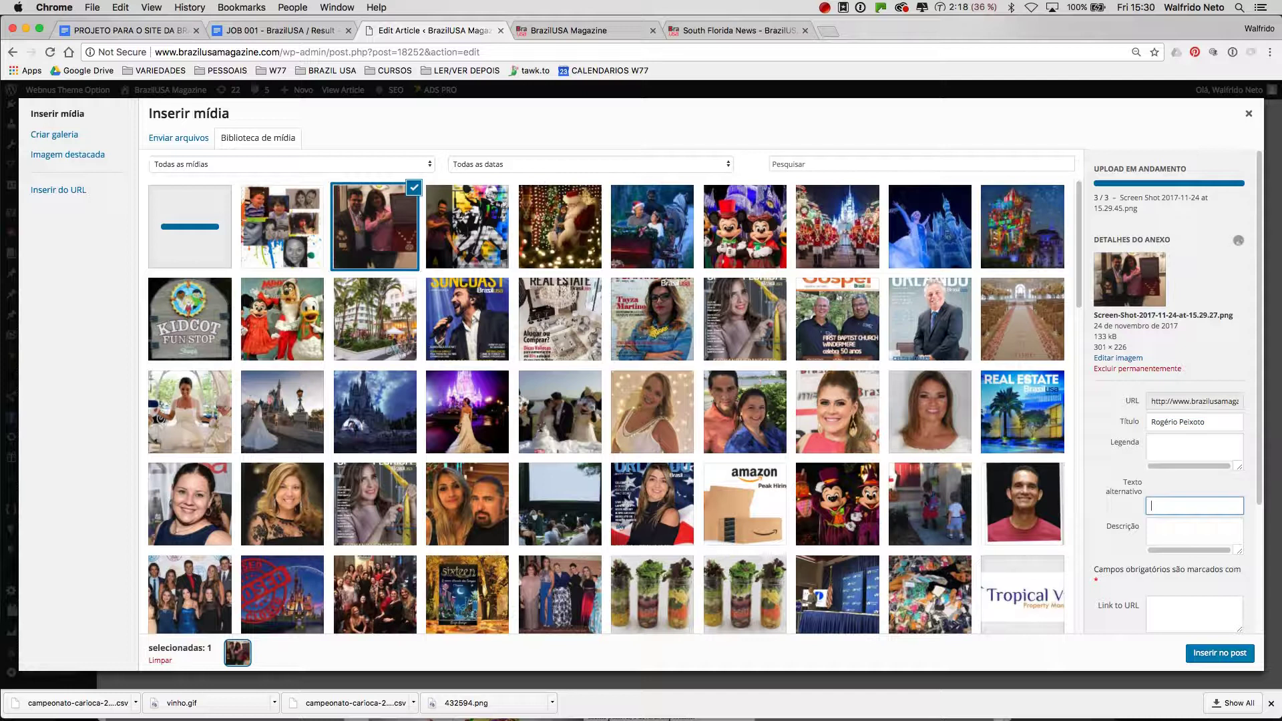
pyautogui.press('super+v')
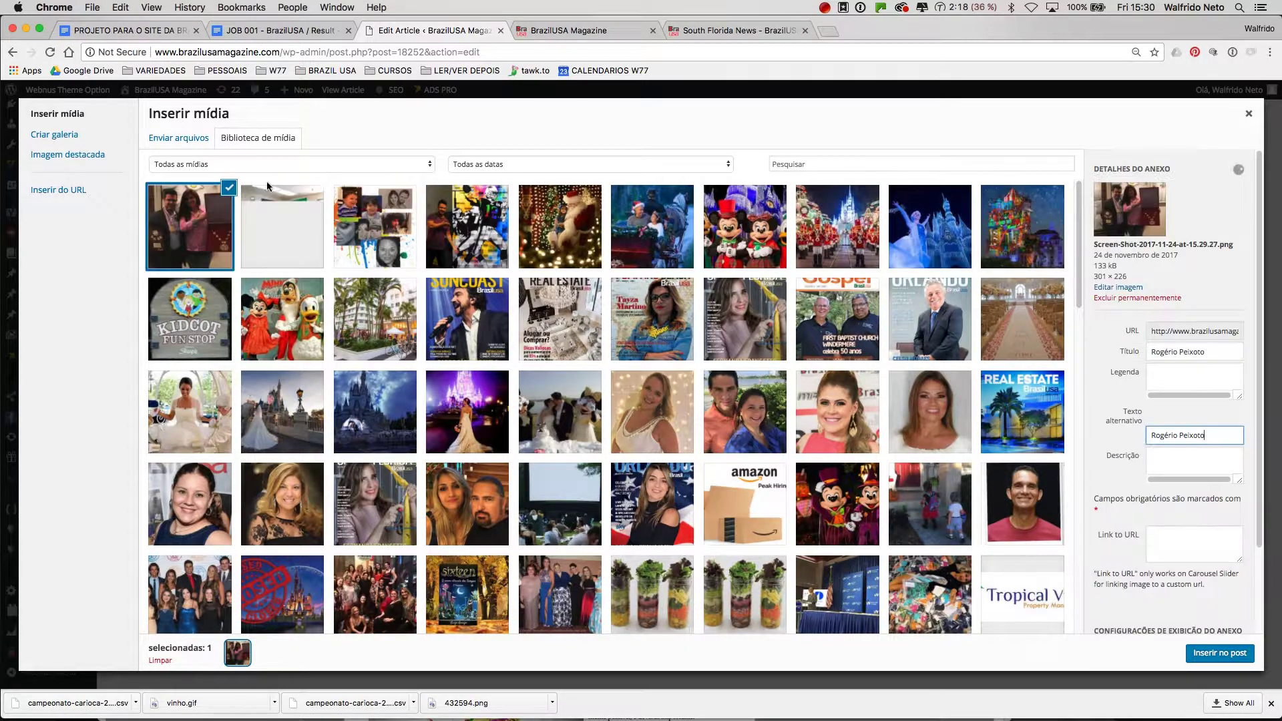
# Step: Enter the artist's full name as the classroom photo's title and open its alternative text for editing
pyautogui.click(1187, 352)
pyautogui.press('super+a')
pyautogui.press('super+v')
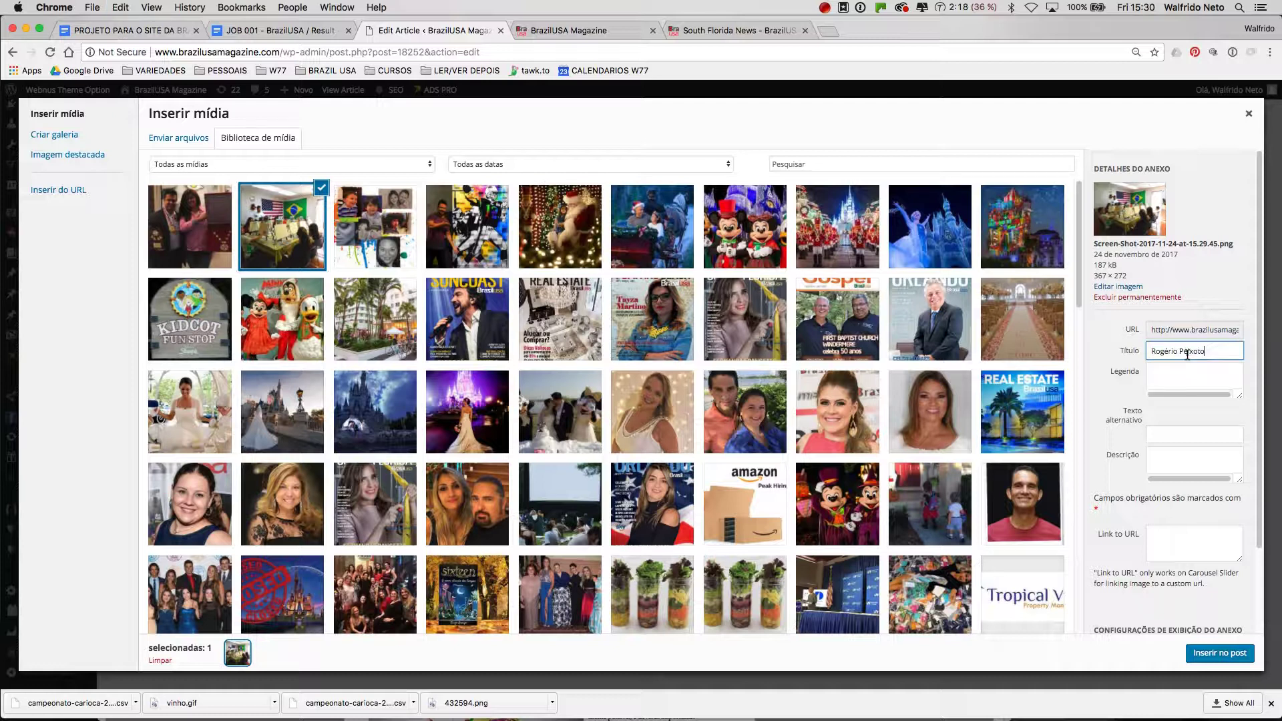
pyautogui.click(1170, 432)
# Step: Enter the artist's full name as the title and alternative text of the portrait collage
pyautogui.click(373, 234)
pyautogui.click(1193, 370)
pyautogui.press('super+a')
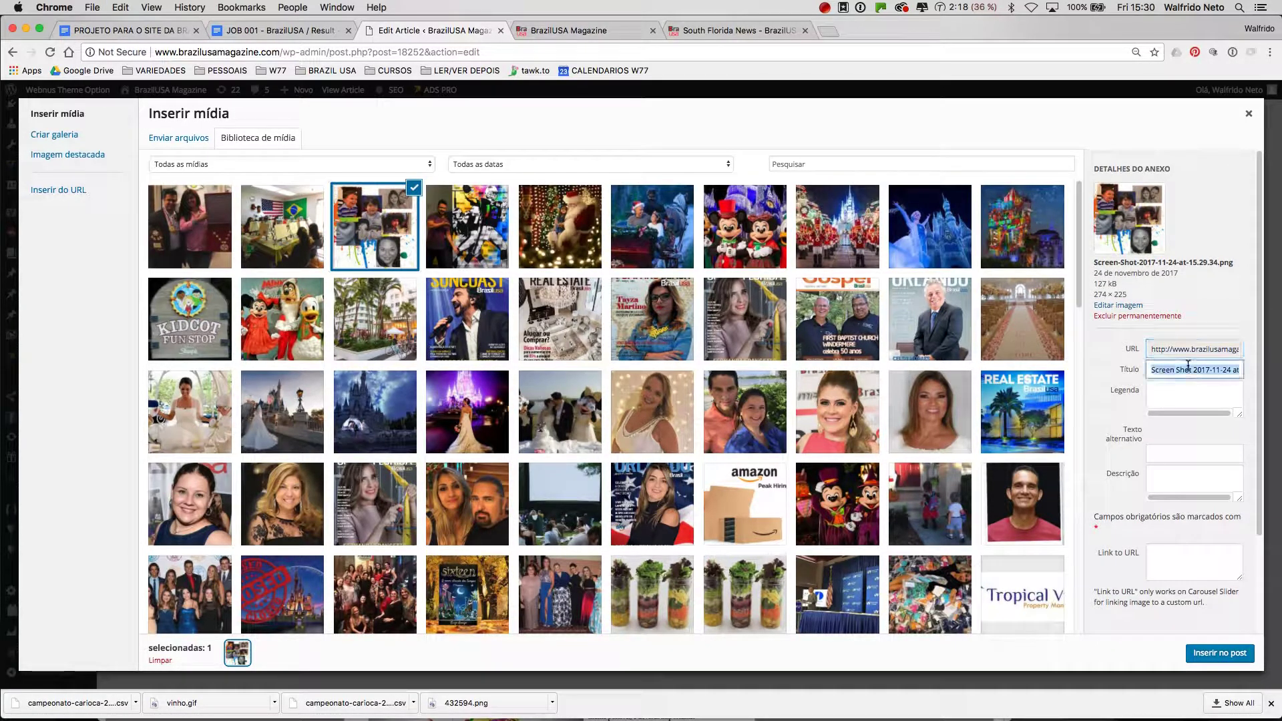
pyautogui.press('super+v')
pyautogui.click(1178, 457)
pyautogui.press('super+v')
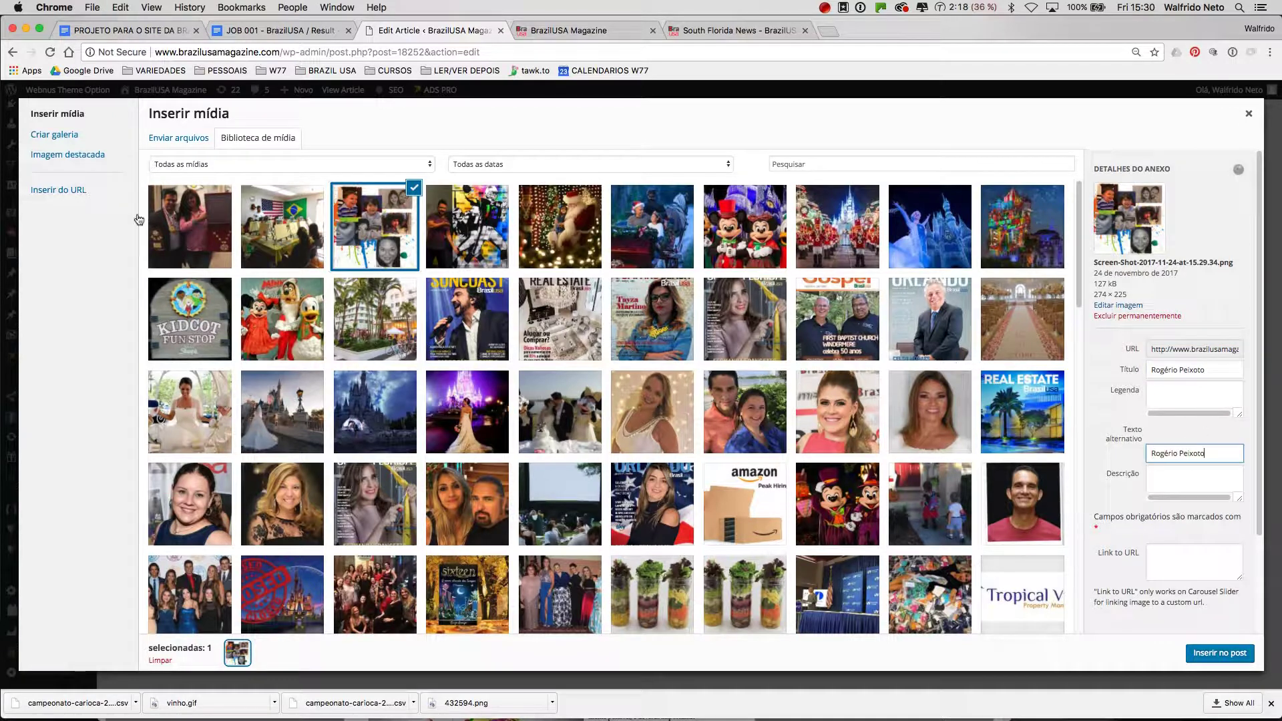
# Step: Insert the award photo into the article after the first paragraph and align it left so the text wraps around it
pyautogui.click(190, 224)
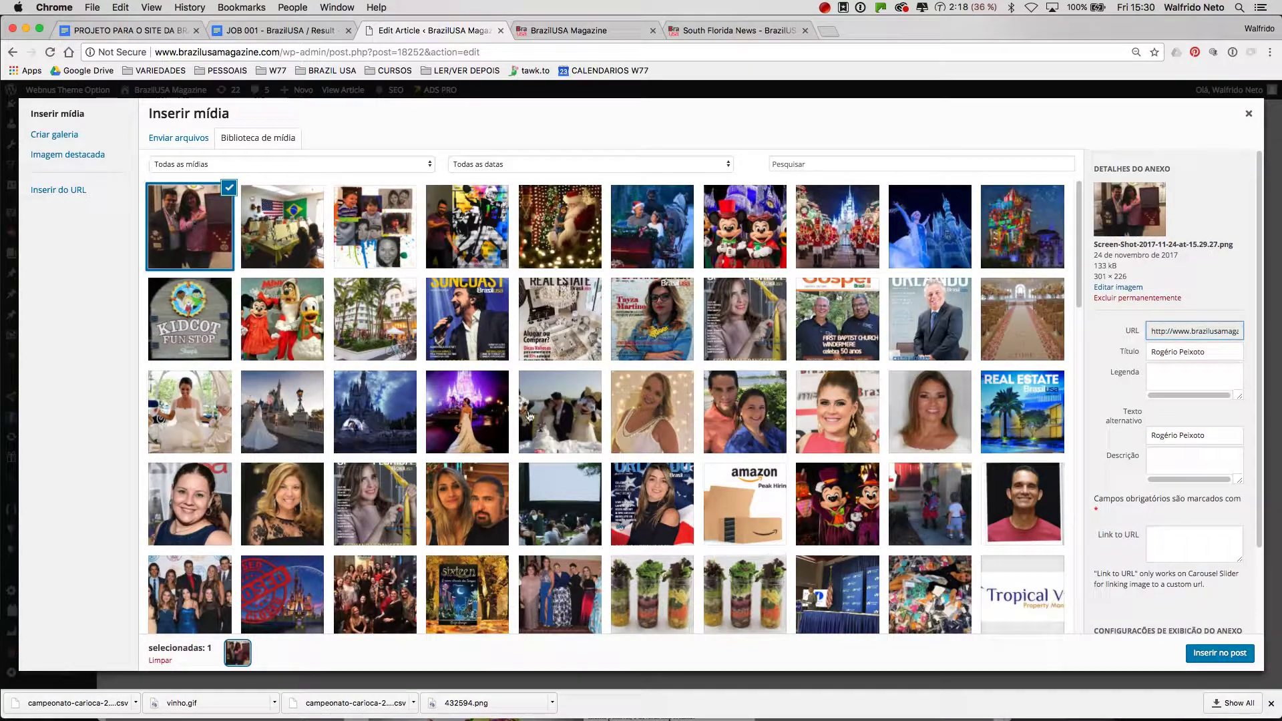
pyautogui.click(1217, 655)
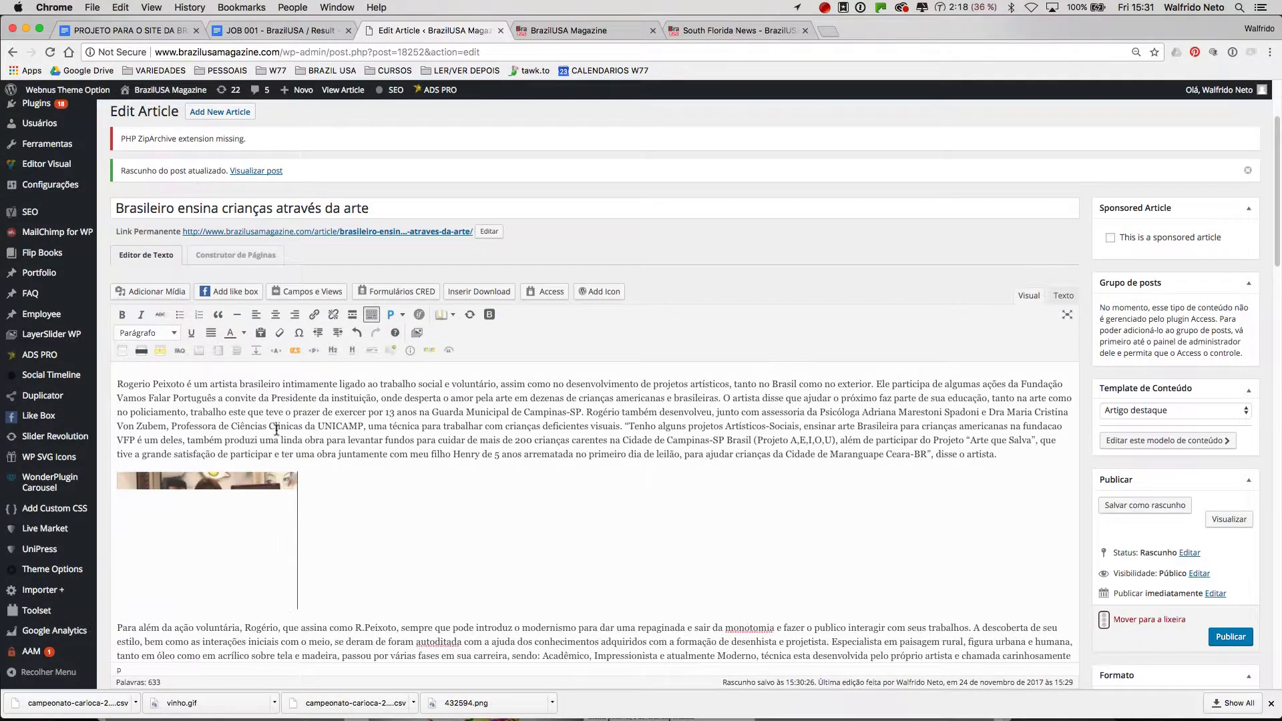
pyautogui.scroll(-3, 409, 454)
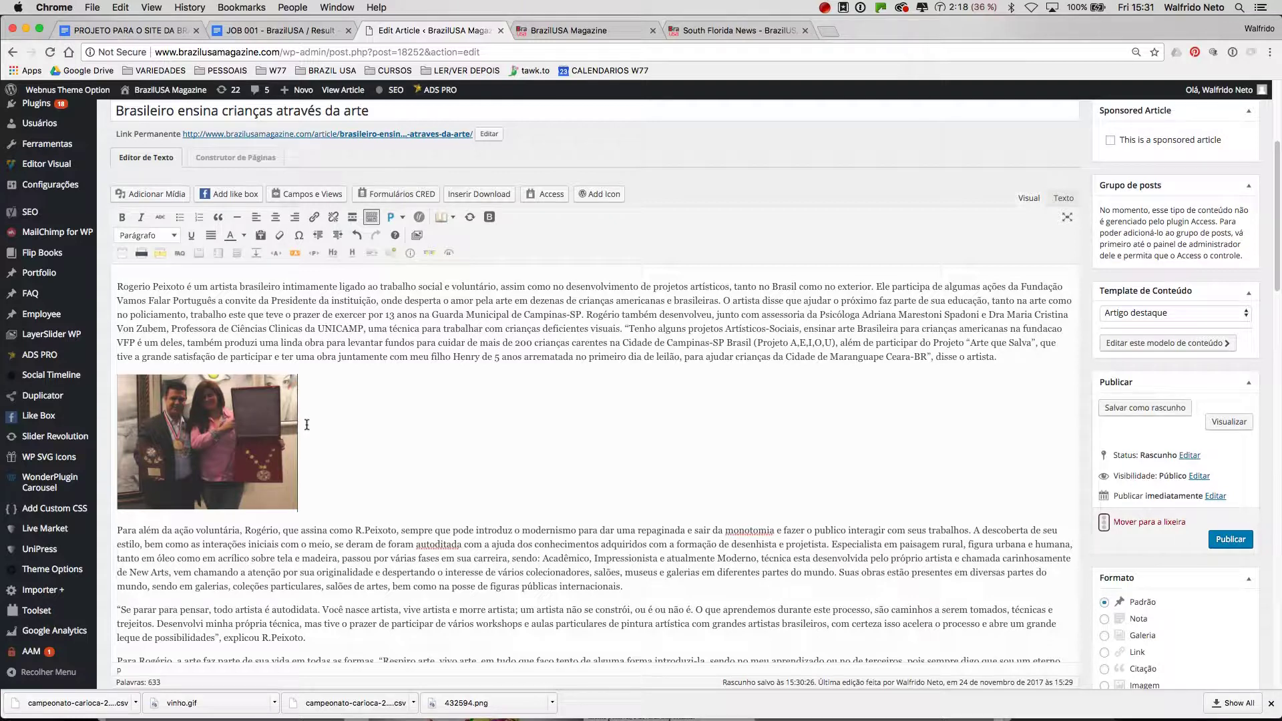
pyautogui.click(280, 427)
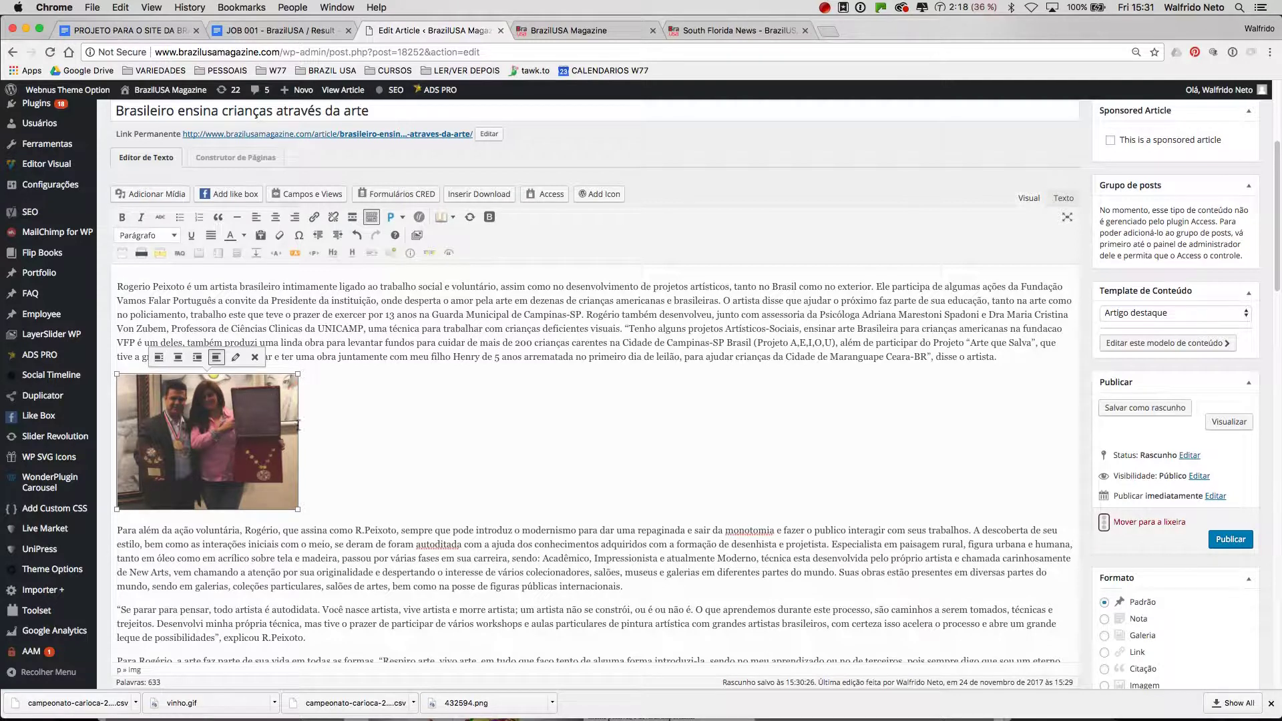
pyautogui.click(159, 359)
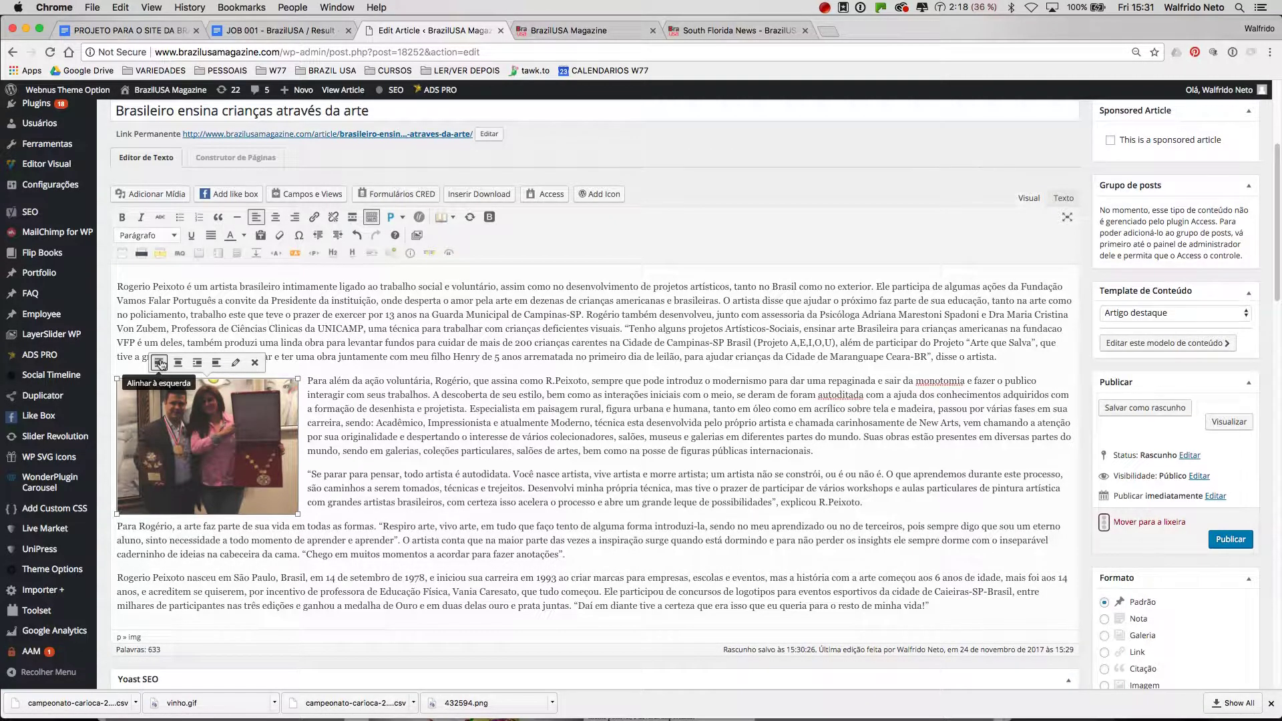
pyautogui.click(326, 397)
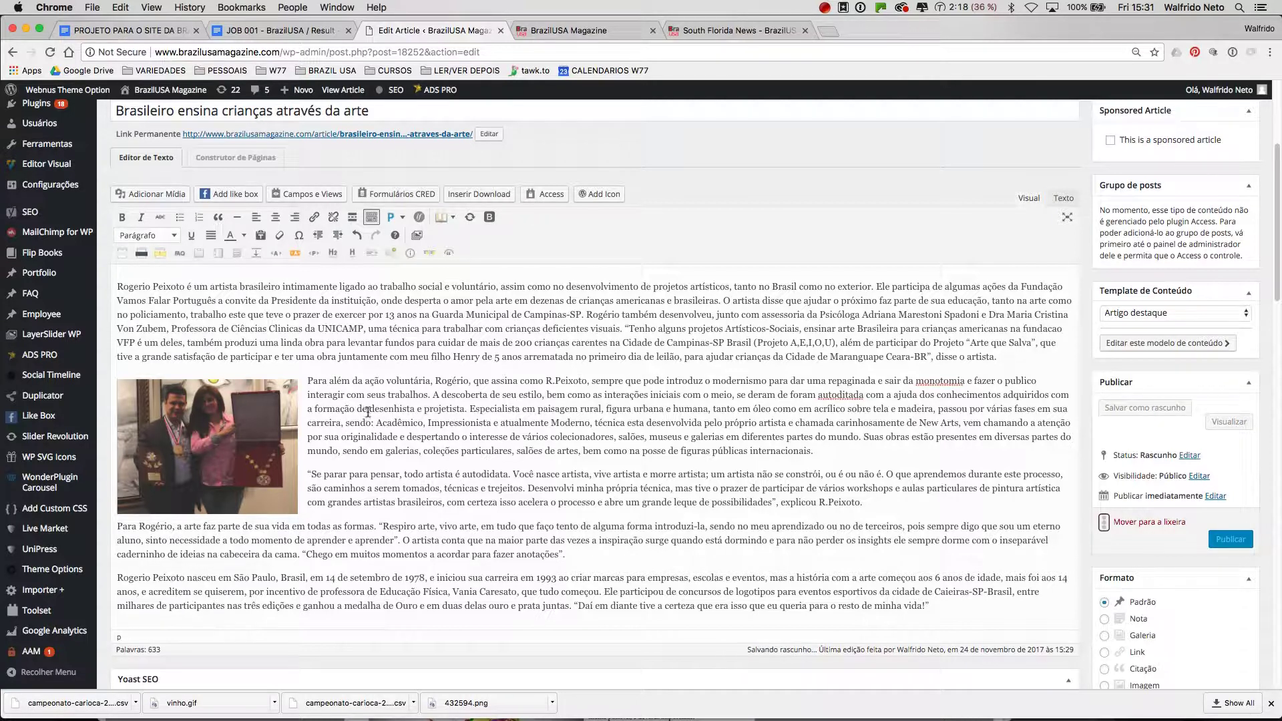
pyautogui.scroll(-3, 369, 412)
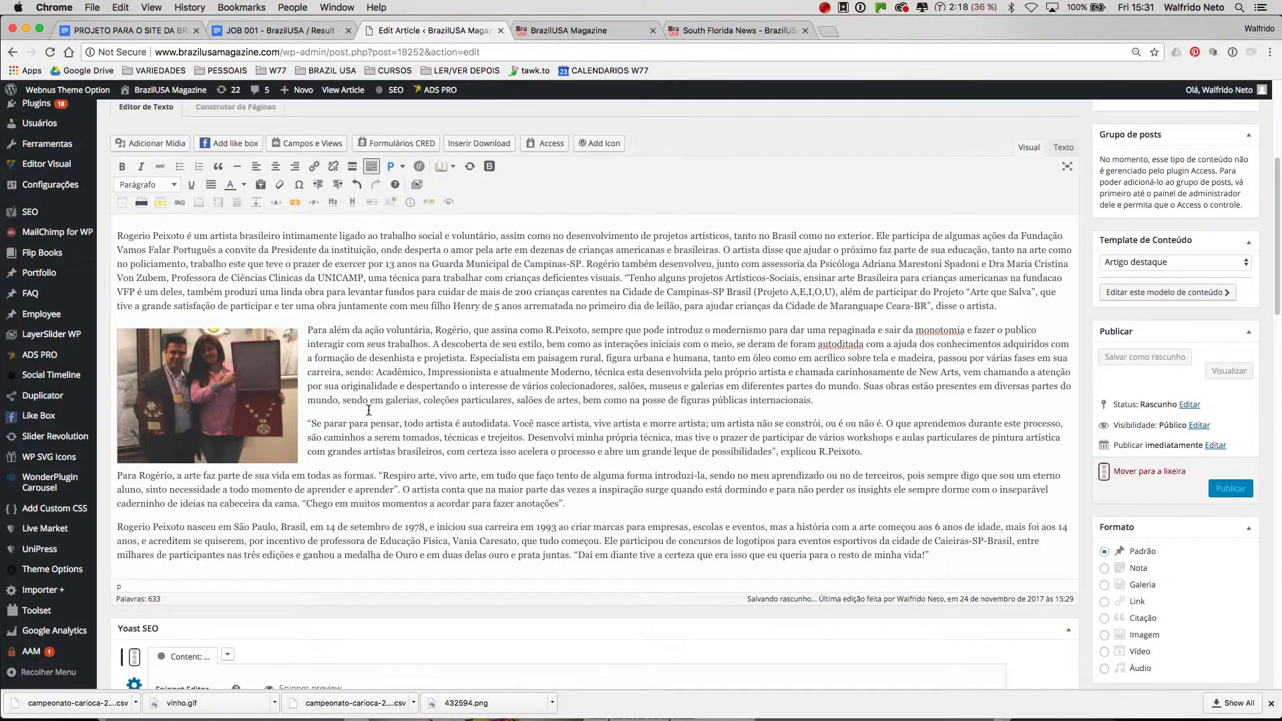
pyautogui.moveTo(318, 329); pyautogui.dragTo(410, 329)
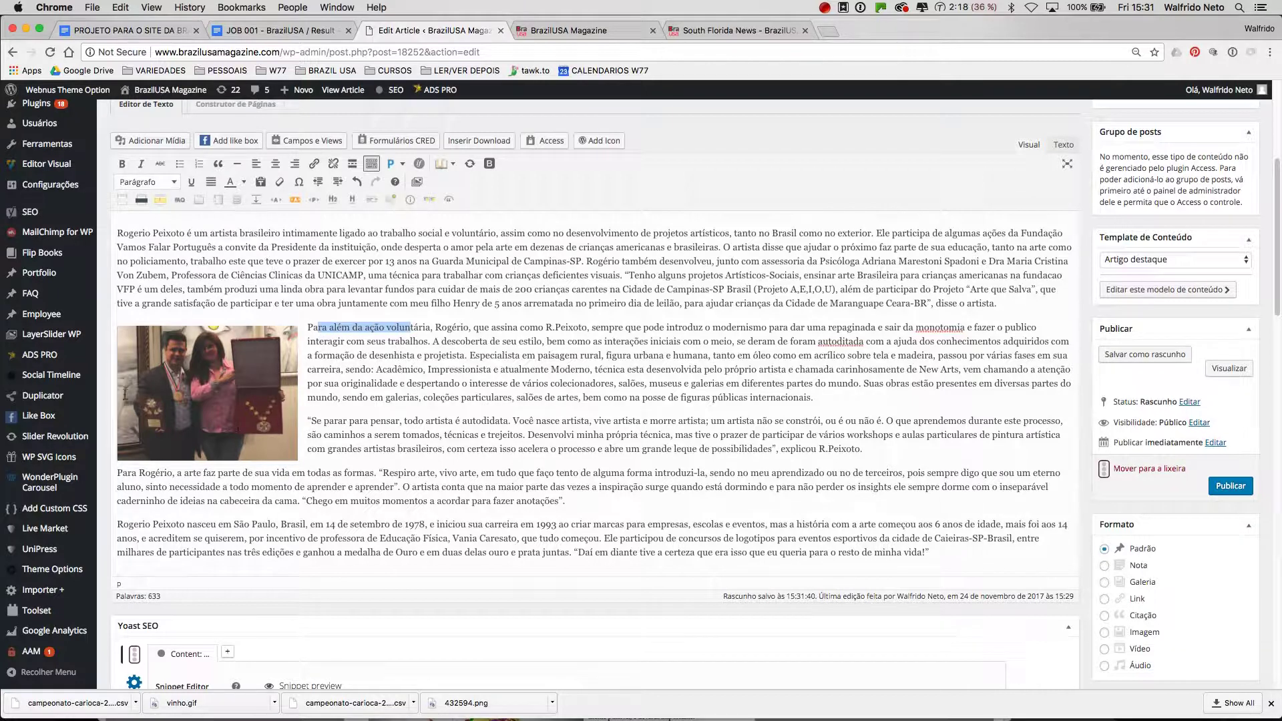
pyautogui.click(361, 382)
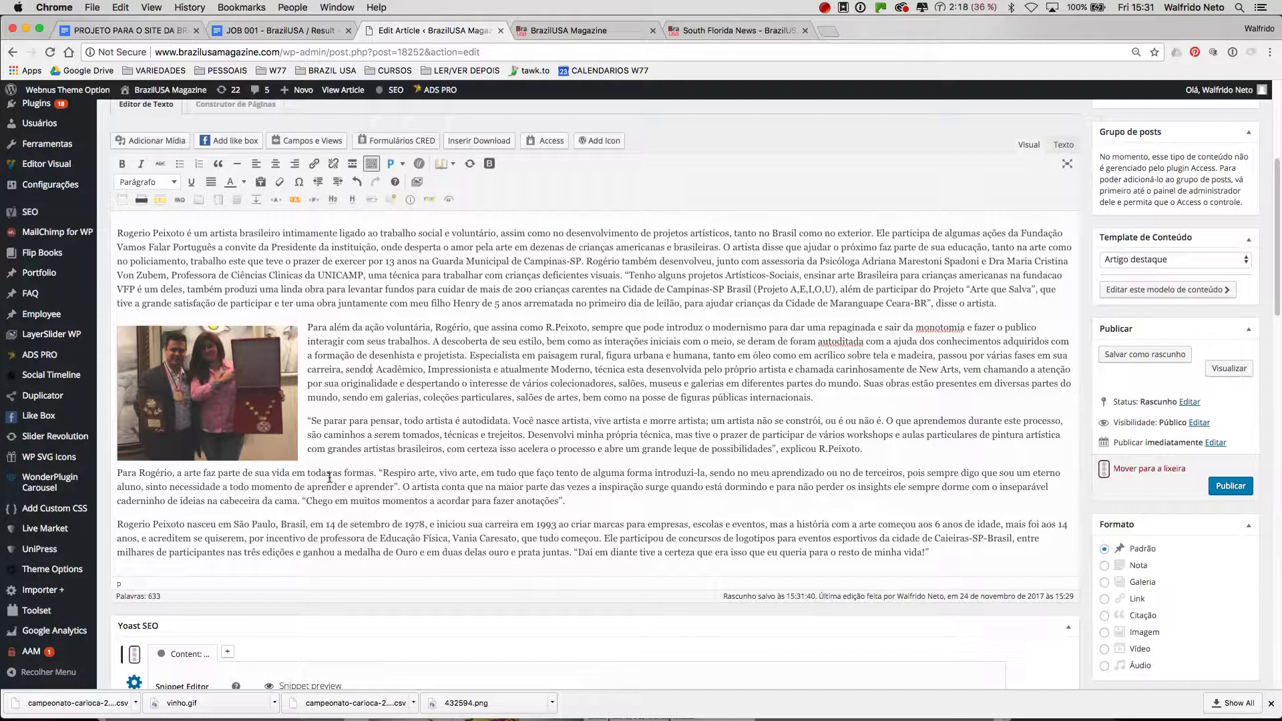
# Step: Insert the portrait collage on a new line below the award photo and align it right so the text wraps around it
pyautogui.click(570, 501)
pyautogui.press('Return')
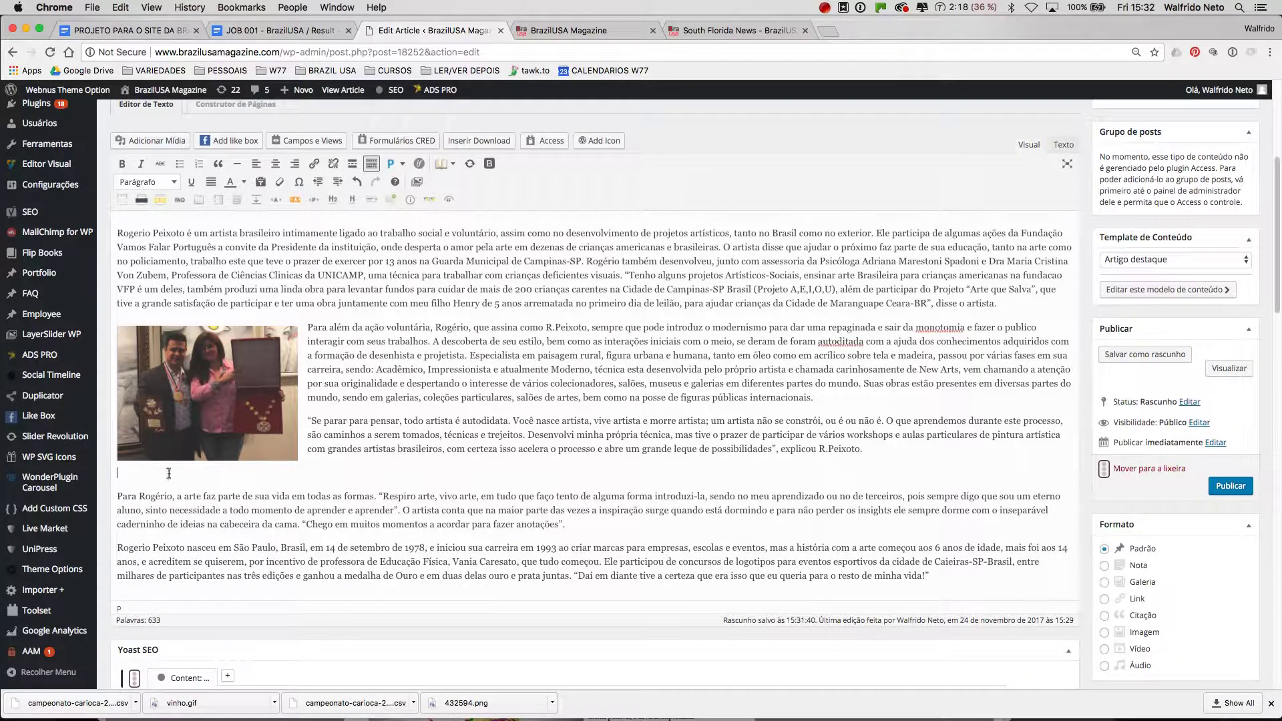
pyautogui.click(163, 141)
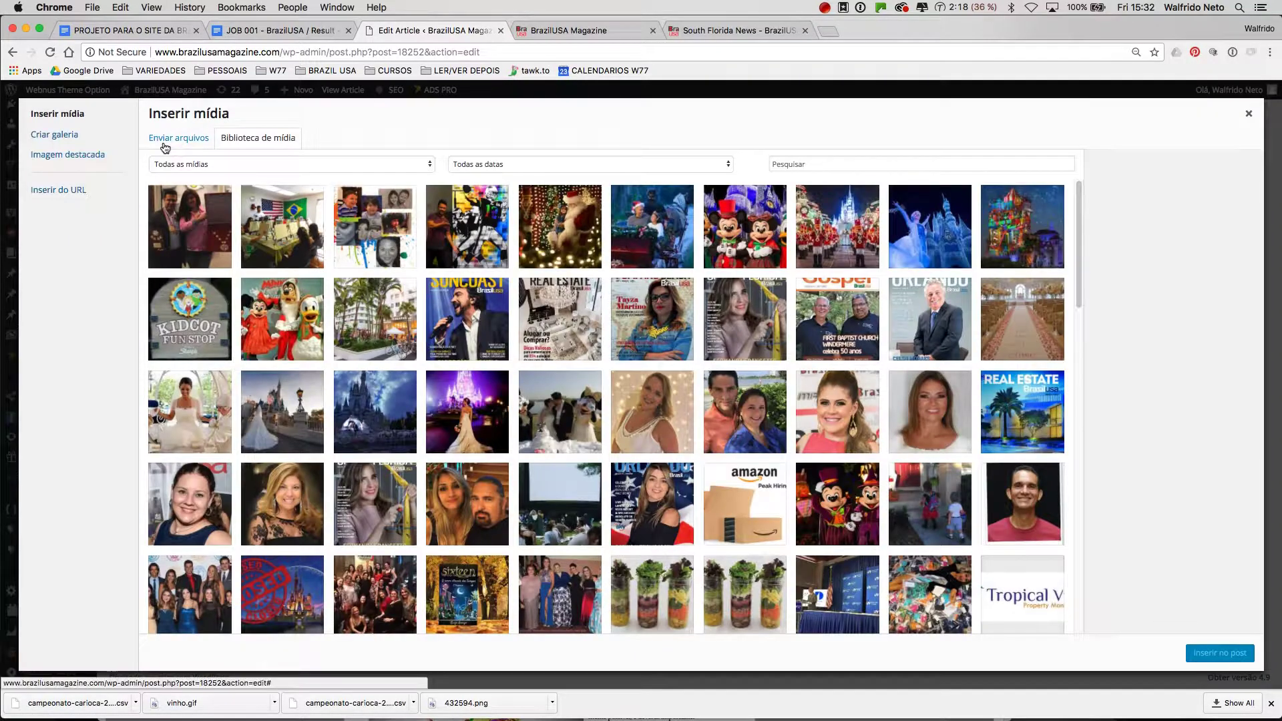
pyautogui.click(378, 225)
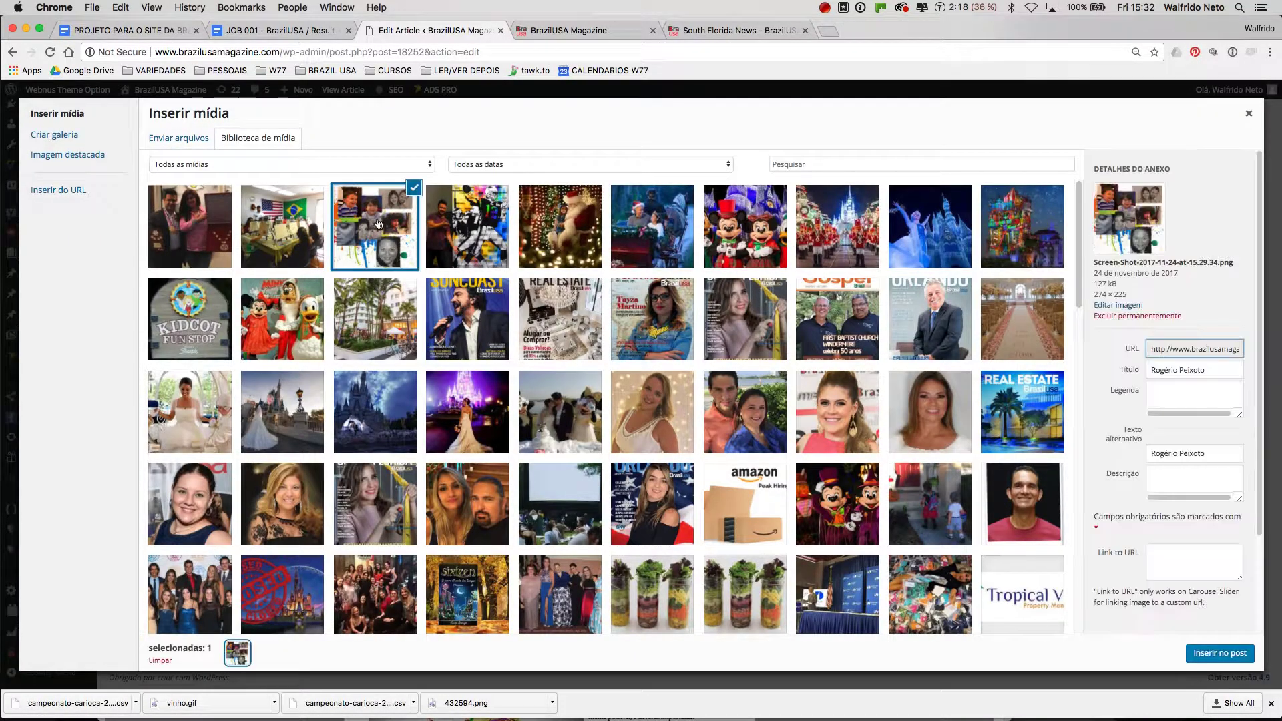
pyautogui.click(1220, 654)
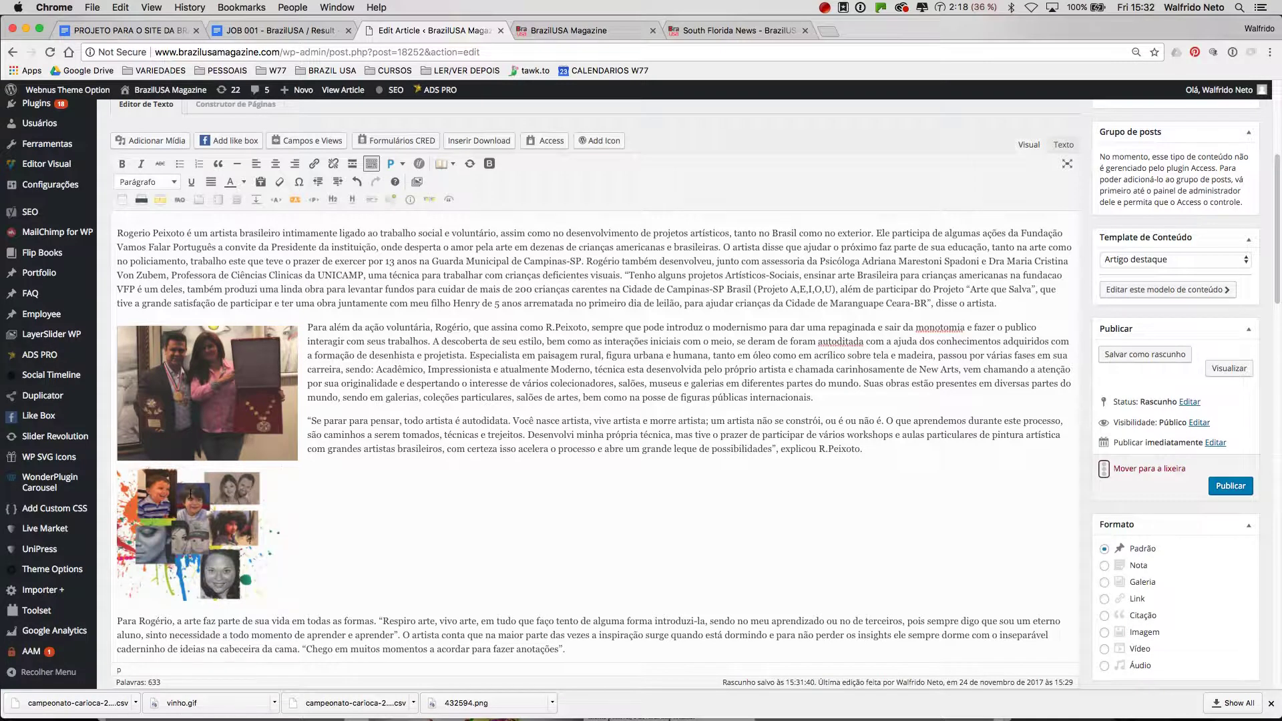
pyautogui.click(190, 493)
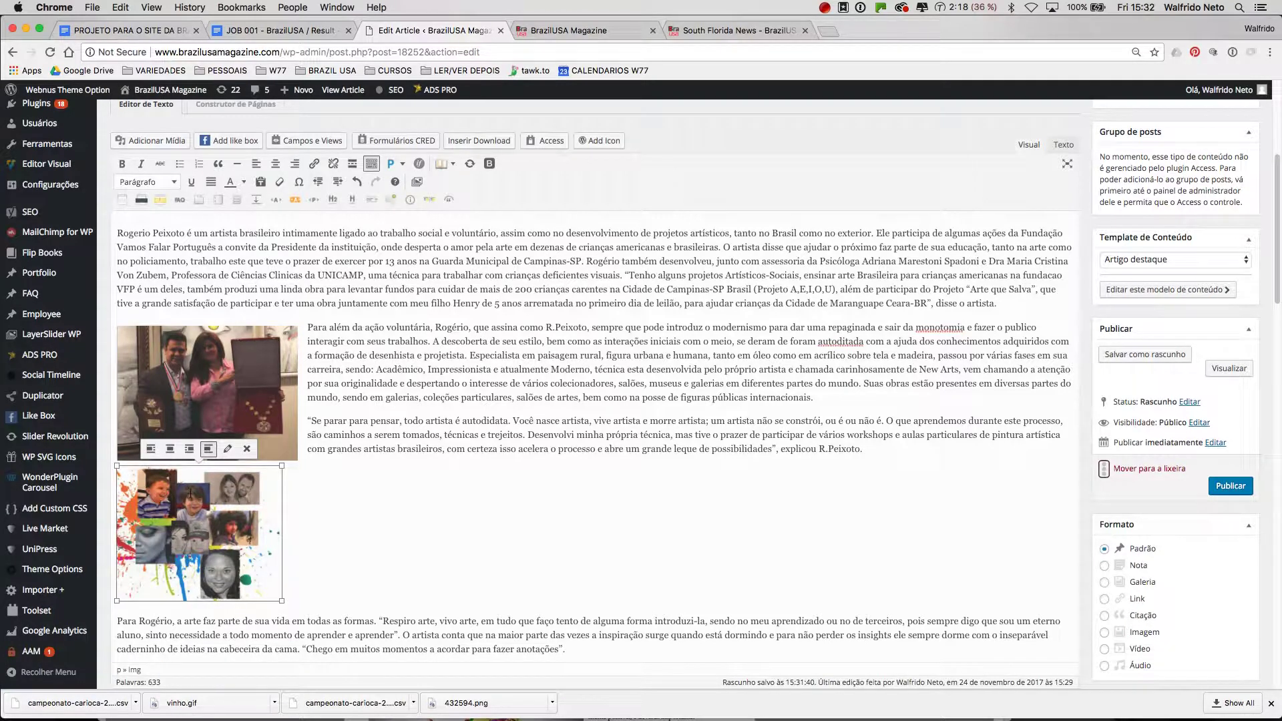
pyautogui.click(191, 451)
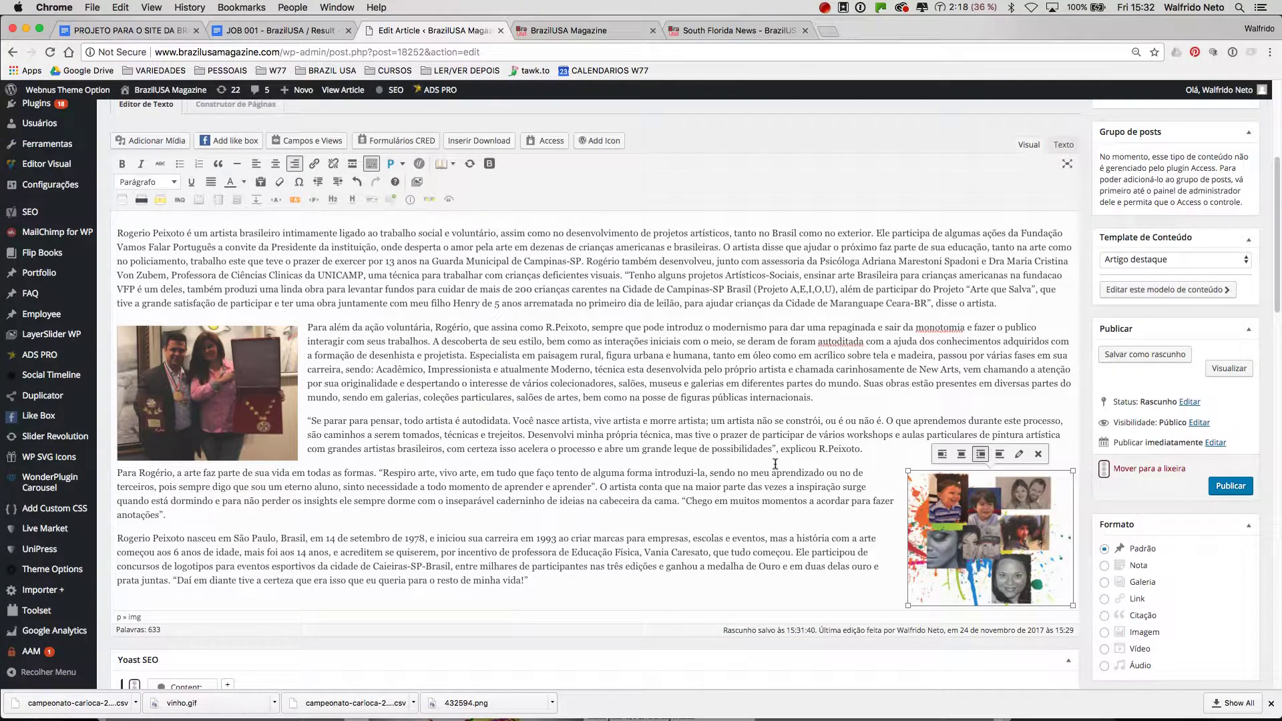
# Step: Insert the classroom photo on a new line after the article's last paragraph
pyautogui.scroll(-1, 781, 460)
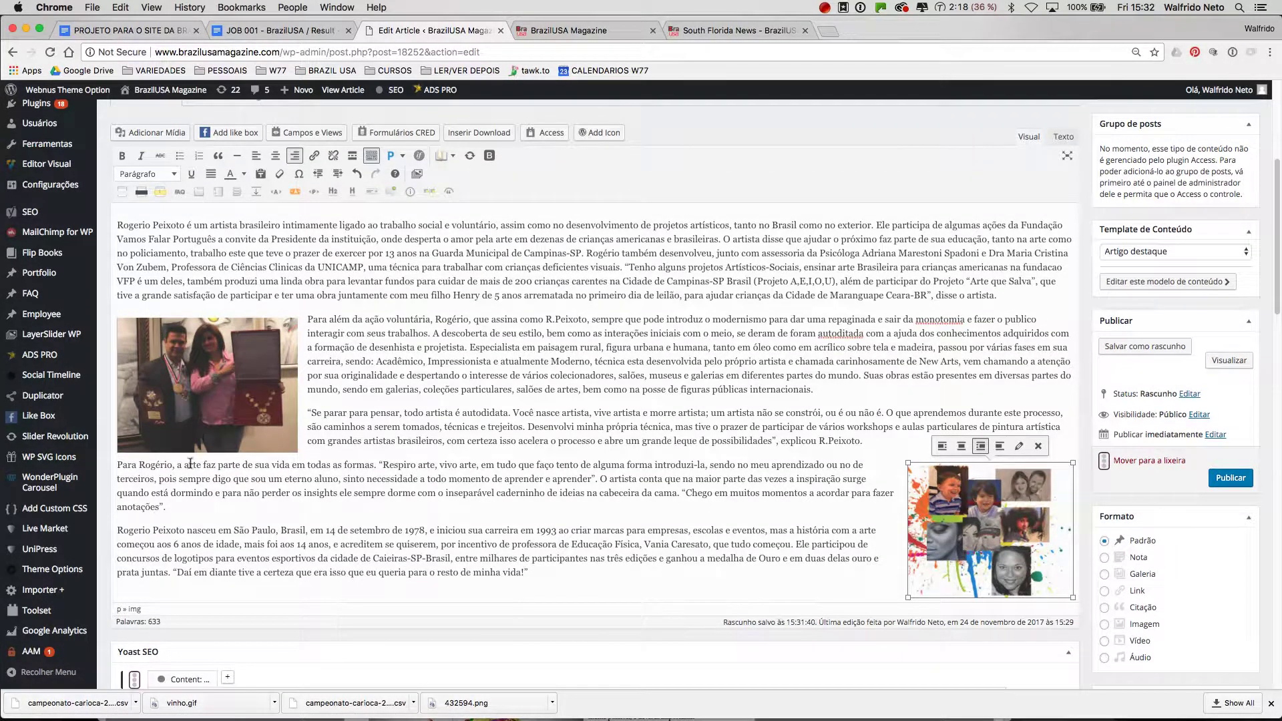
pyautogui.scroll(-3, 621, 434)
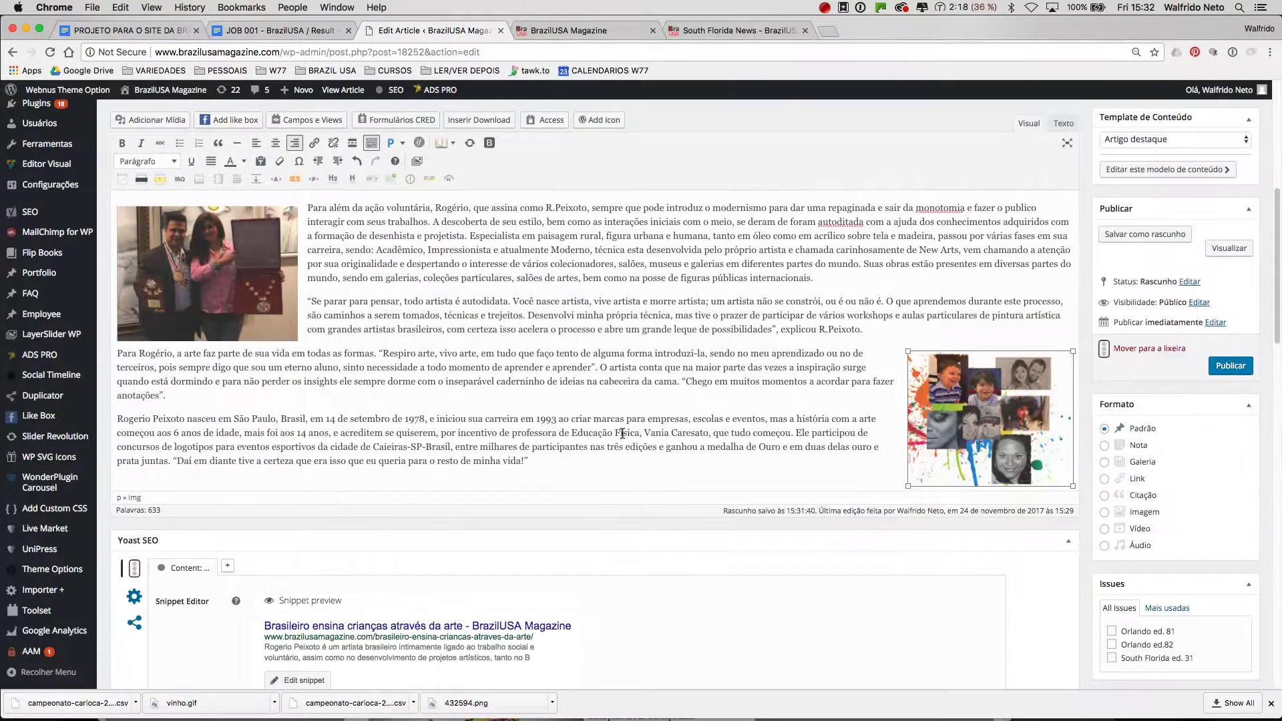
pyautogui.click(578, 471)
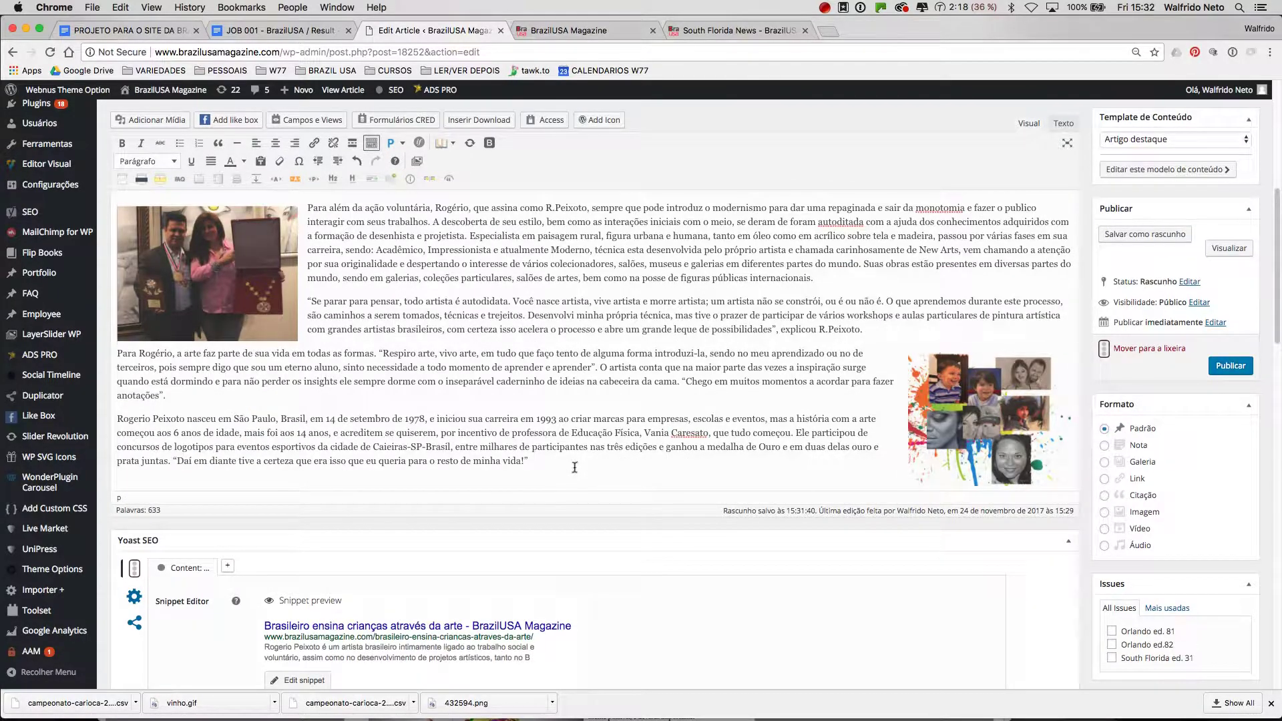
pyautogui.press('Return')
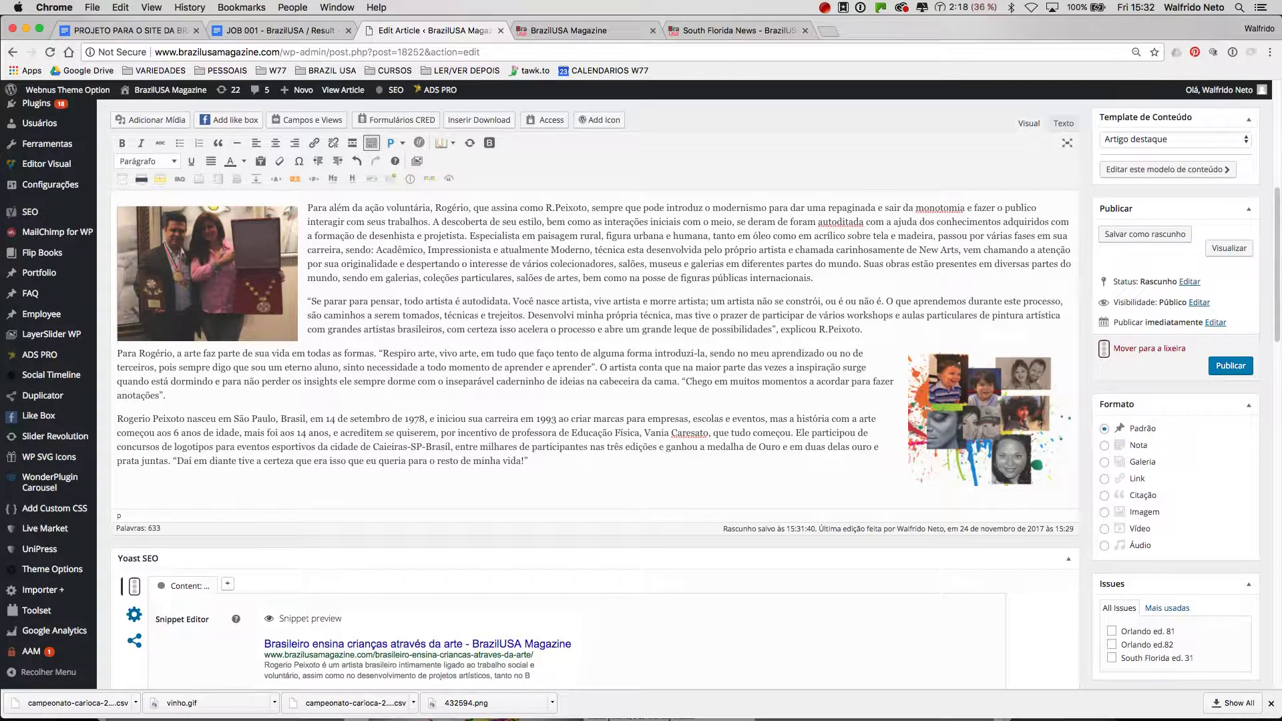
pyautogui.click(150, 120)
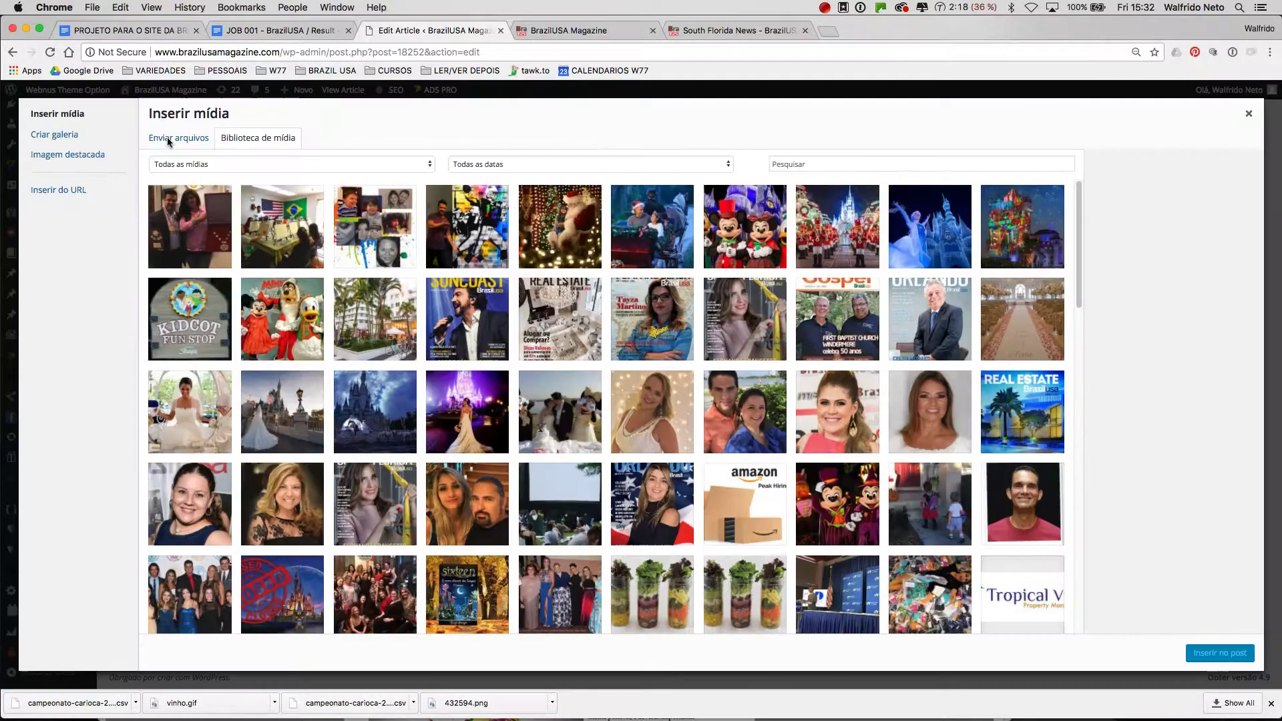
pyautogui.click(266, 223)
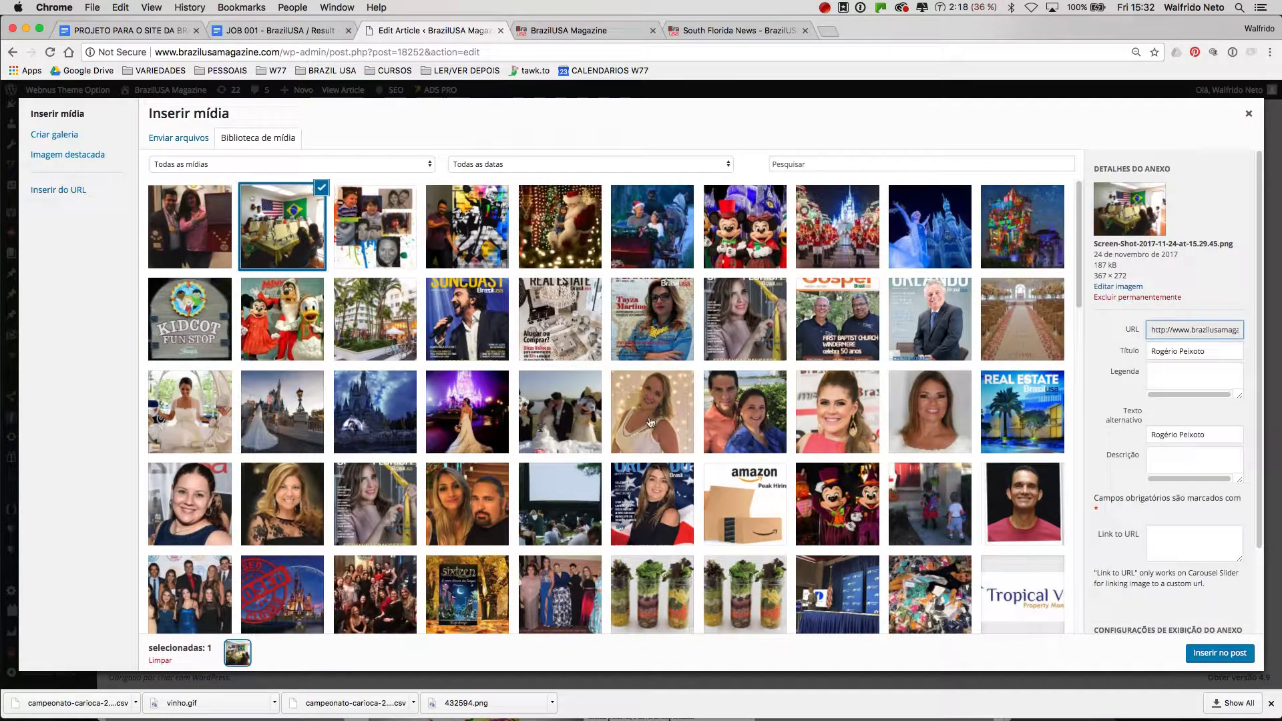
pyautogui.click(1220, 653)
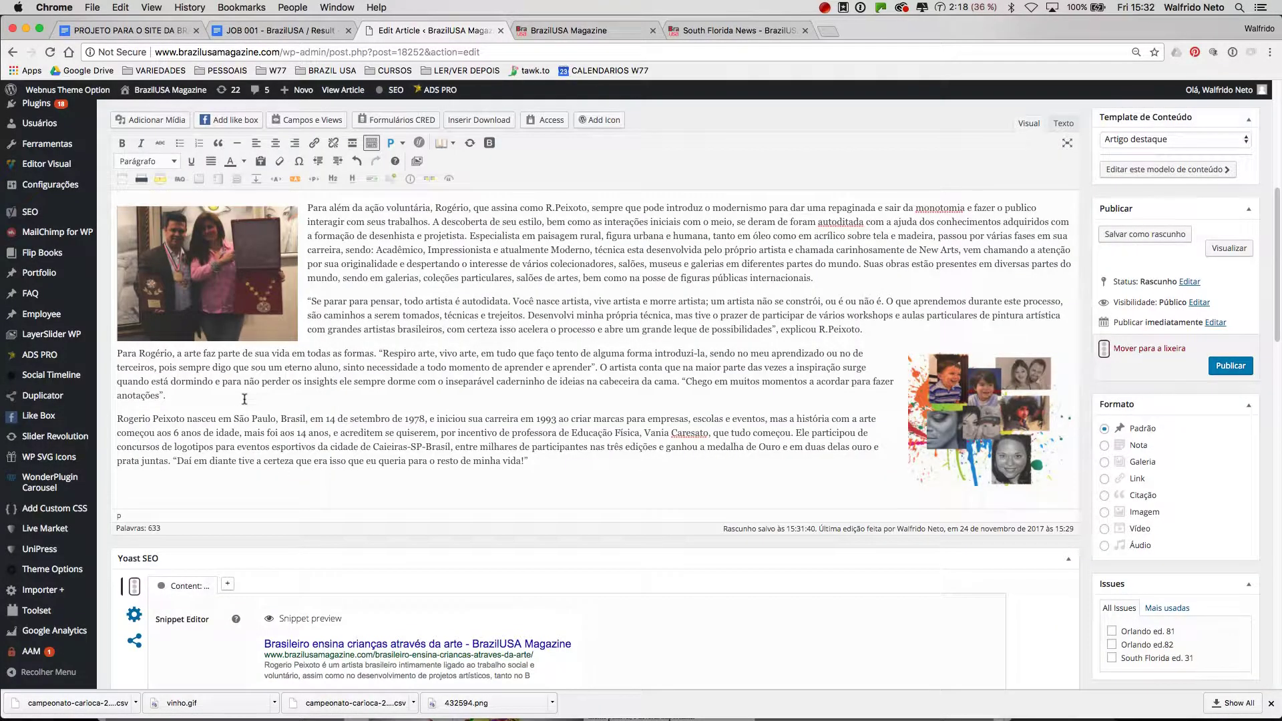
# Step: Look over the article's photo layout and save the article as a draft
pyautogui.scroll(-5, 397, 476)
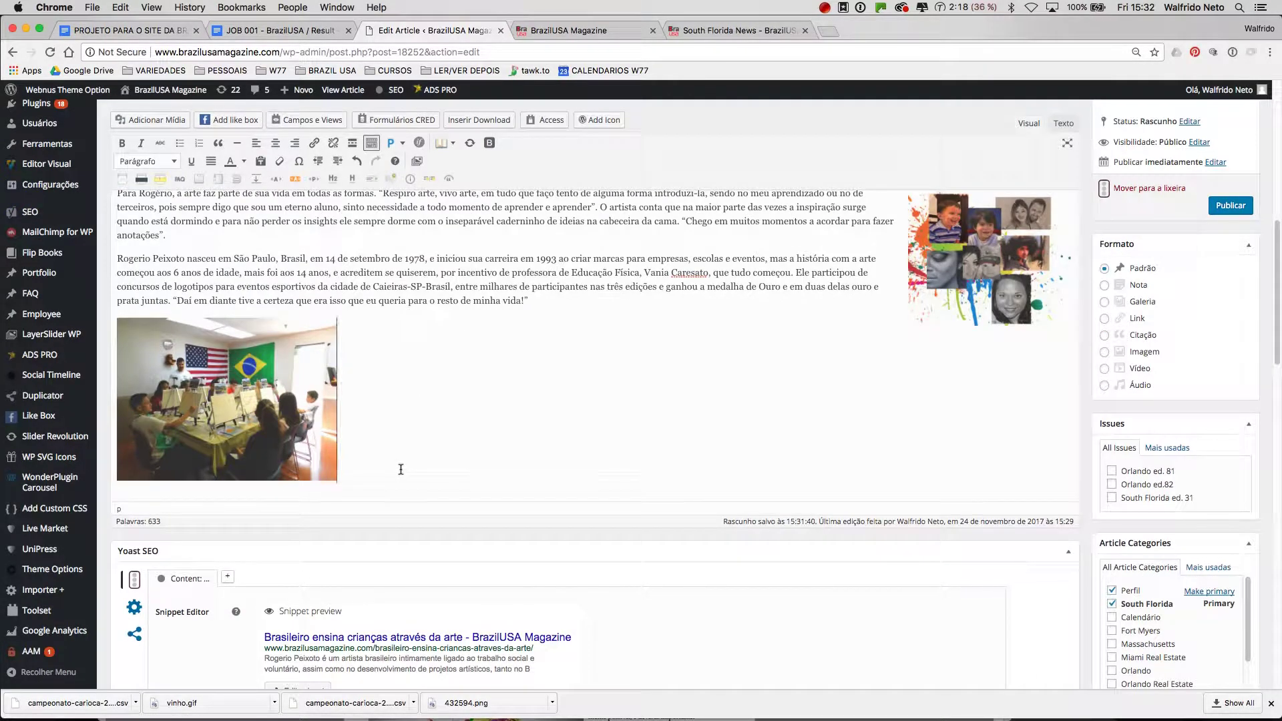
pyautogui.scroll(4, 402, 468)
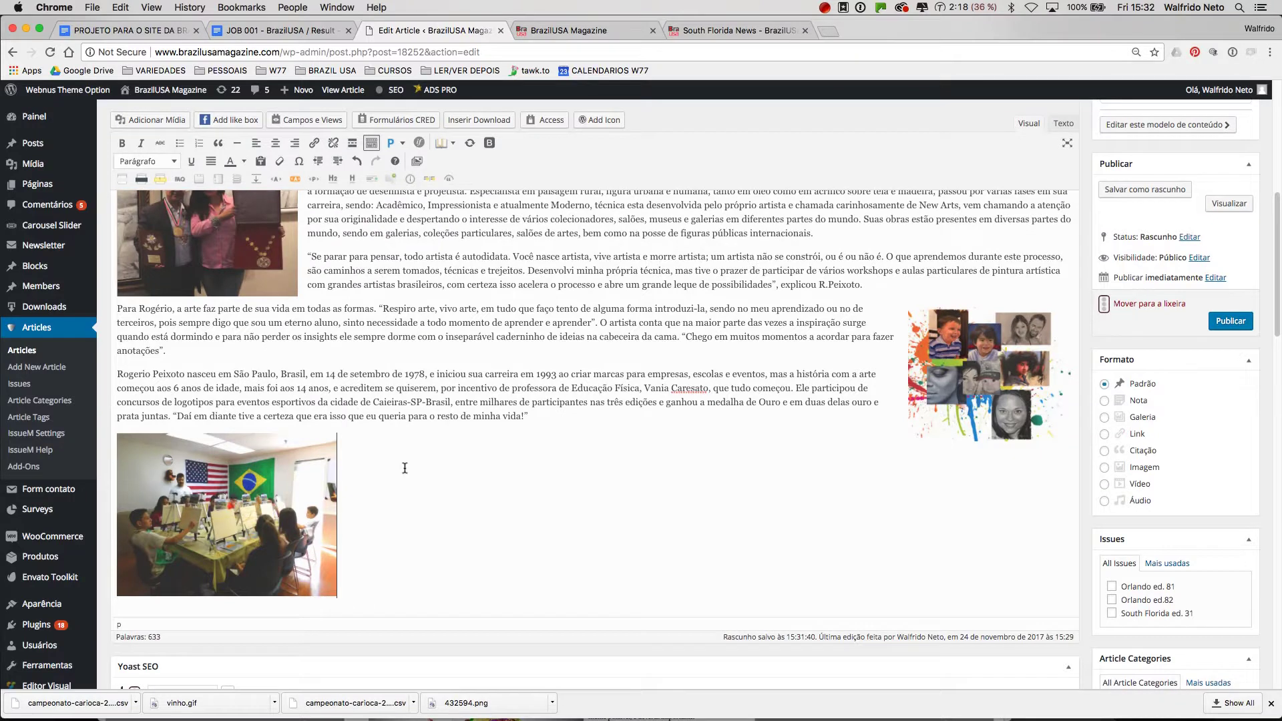
pyautogui.scroll(2, 404, 468)
pyautogui.scroll(-5, 379, 440)
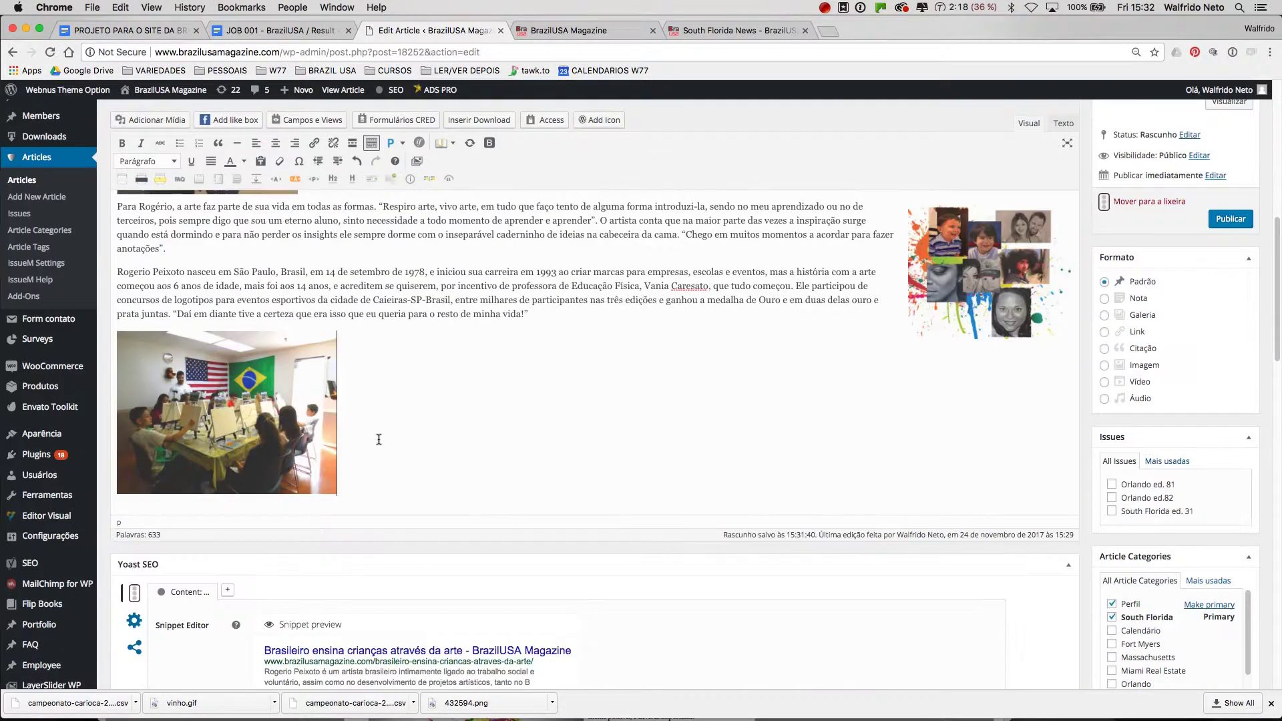
pyautogui.scroll(1, 379, 439)
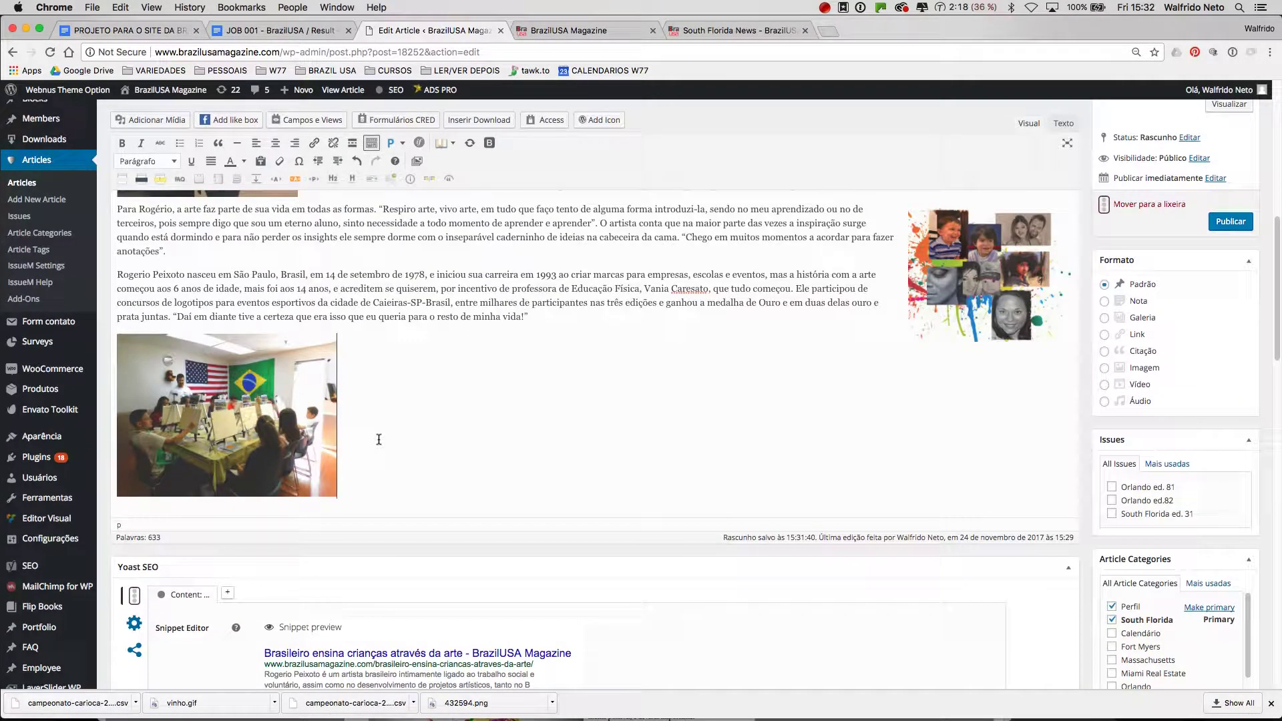
pyautogui.scroll(-4, 379, 440)
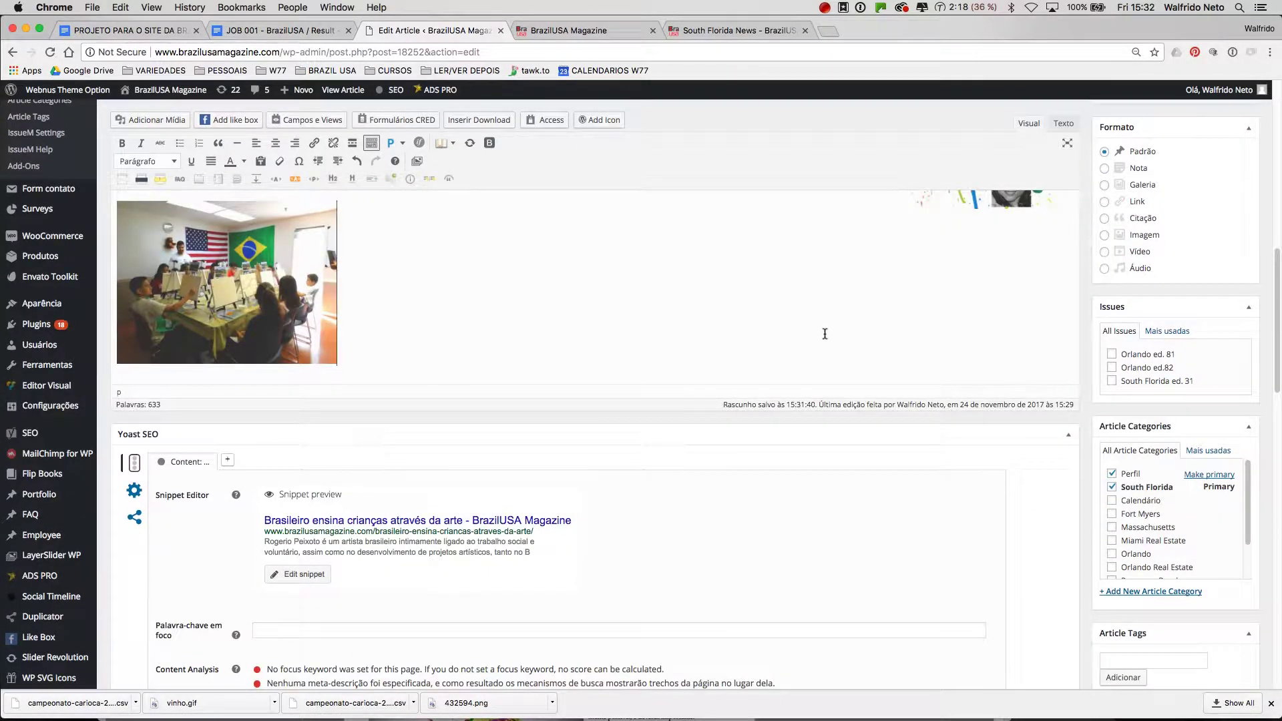
pyautogui.scroll(10, 825, 334)
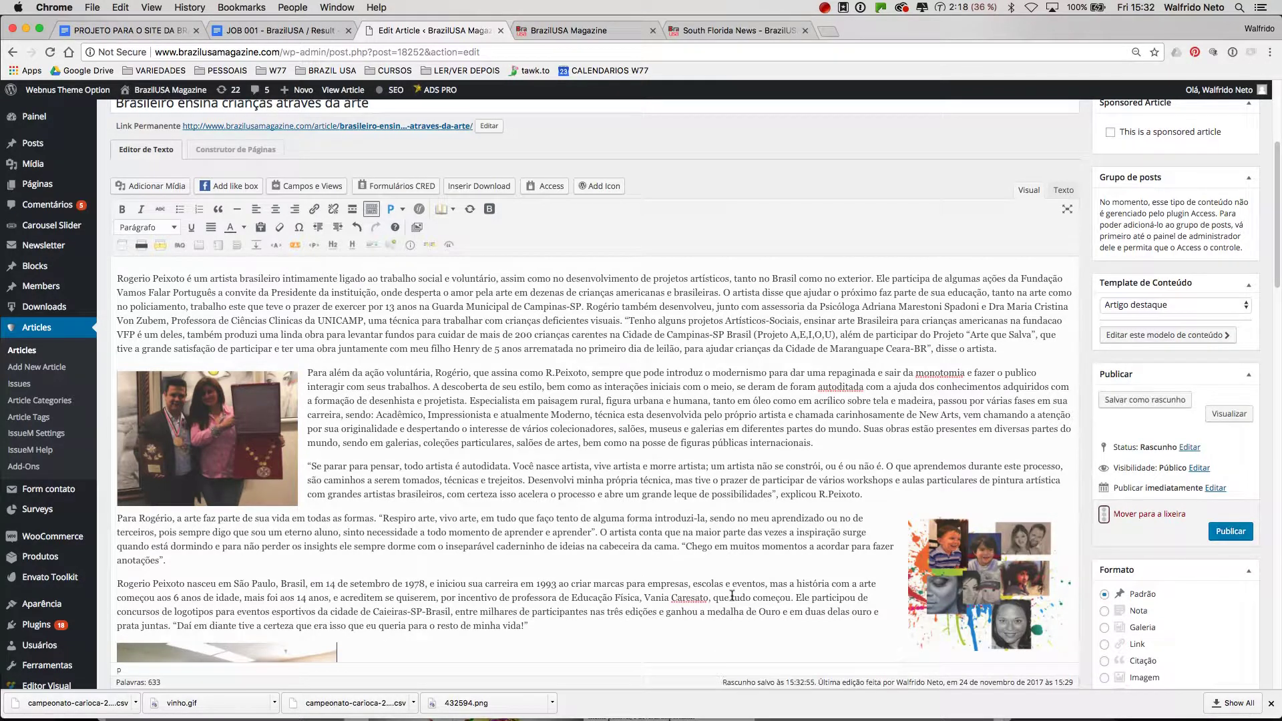
pyautogui.click(1149, 400)
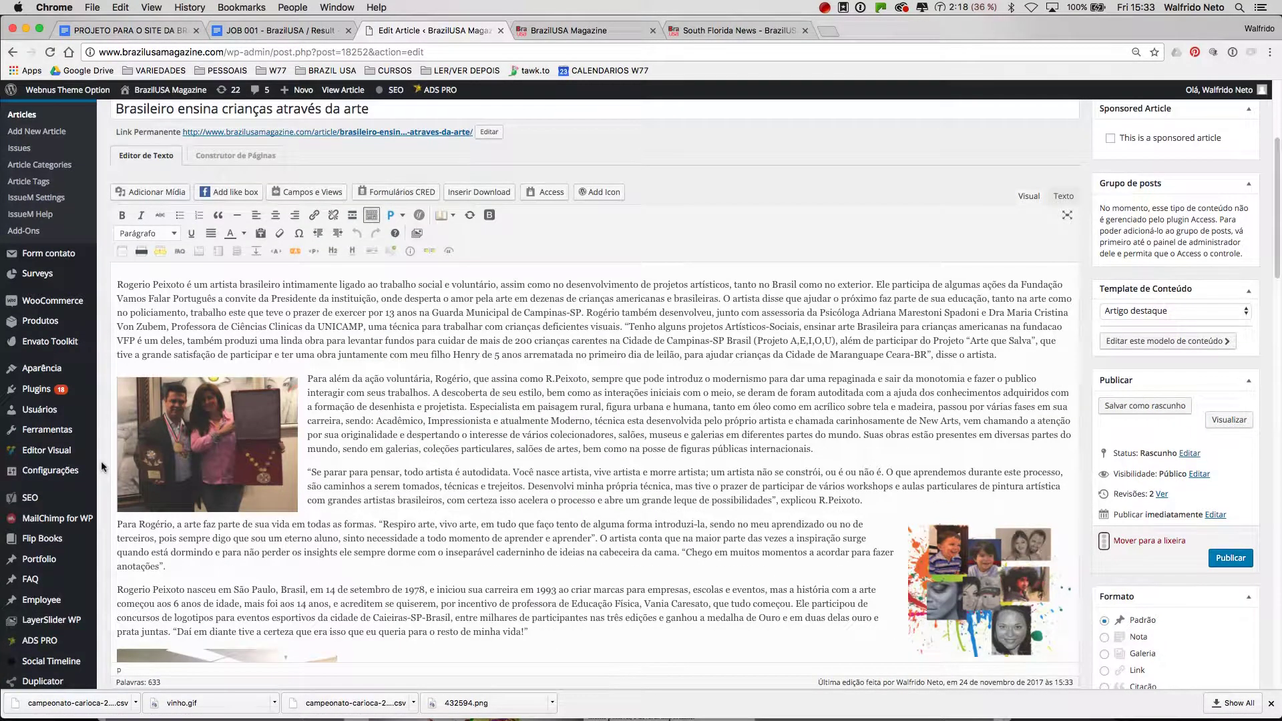
# Step: Replace the article's permalink slug with the artist's full name followed by "arte", joined with hyphens
pyautogui.scroll(2, 102, 461)
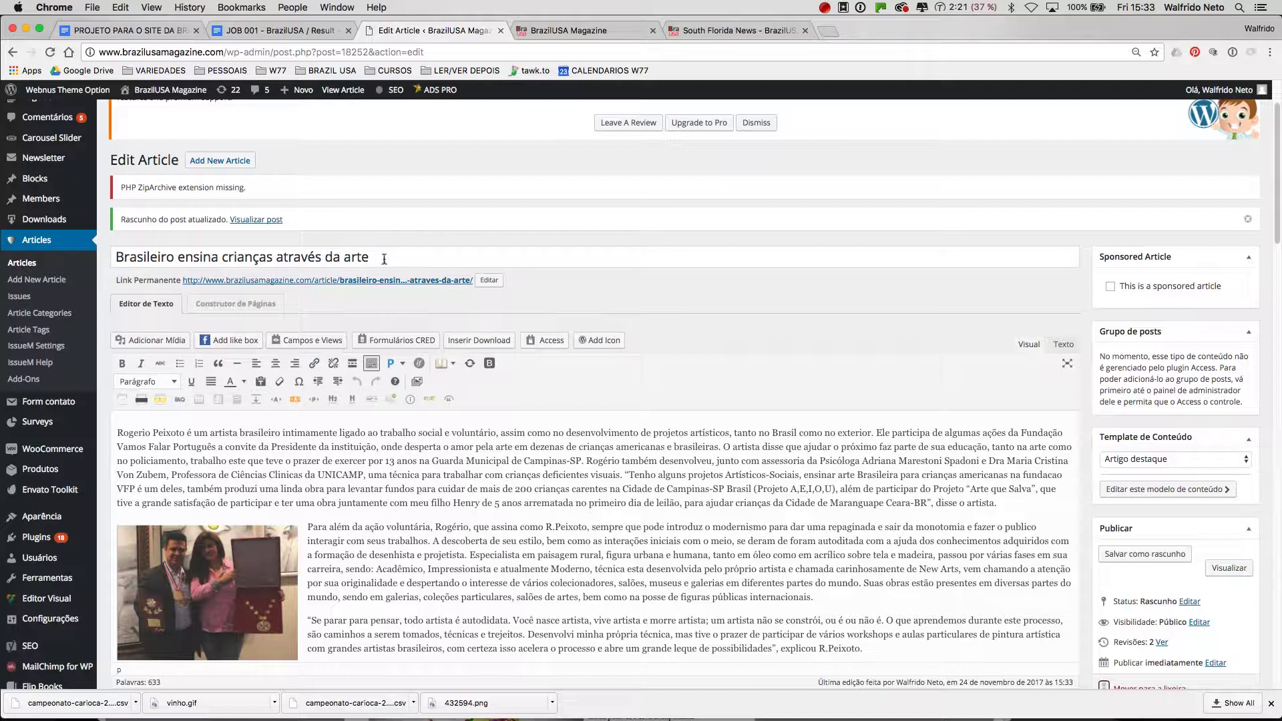
pyautogui.click(489, 281)
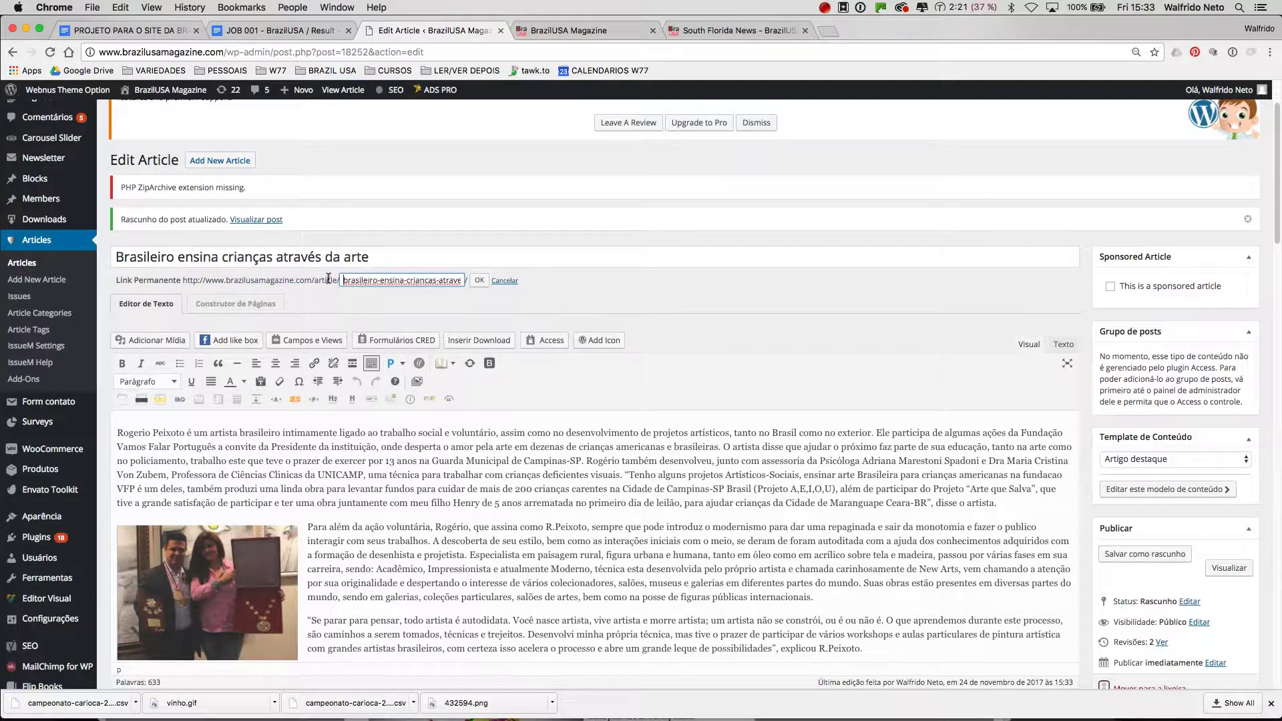
pyautogui.moveTo(342, 281); pyautogui.dragTo(459, 281)
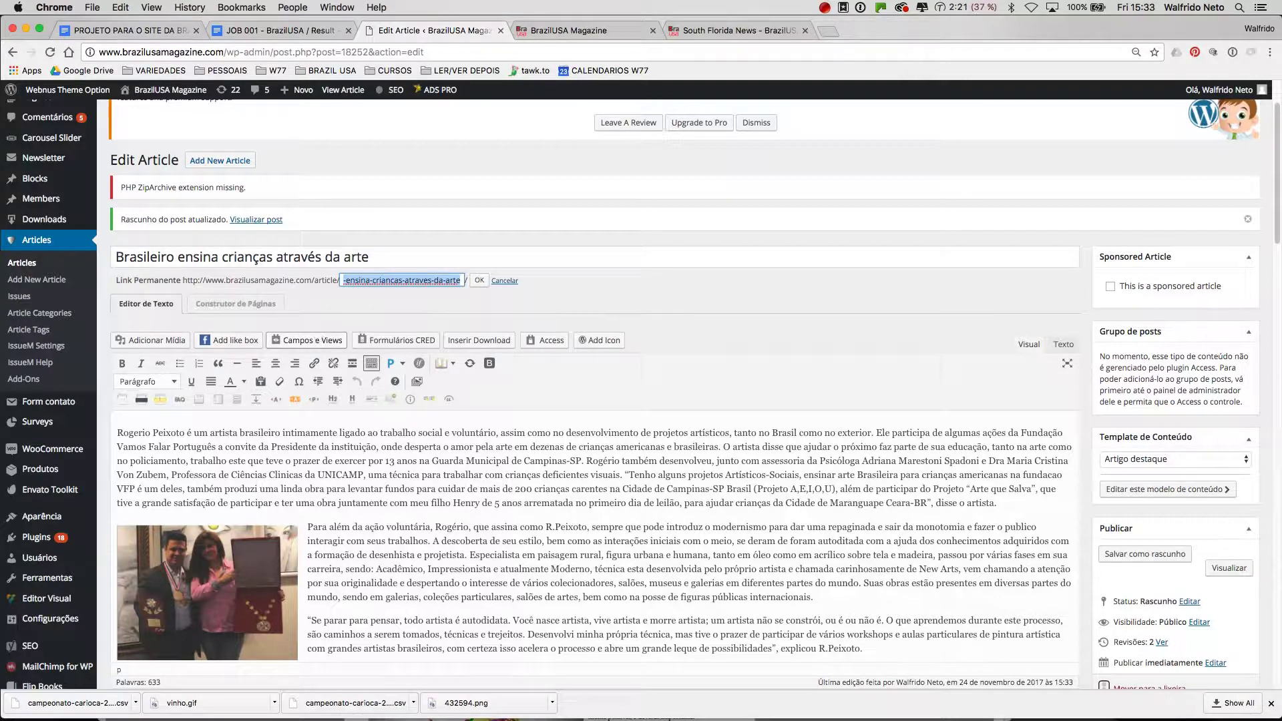
pyautogui.write('Rogerio-P')
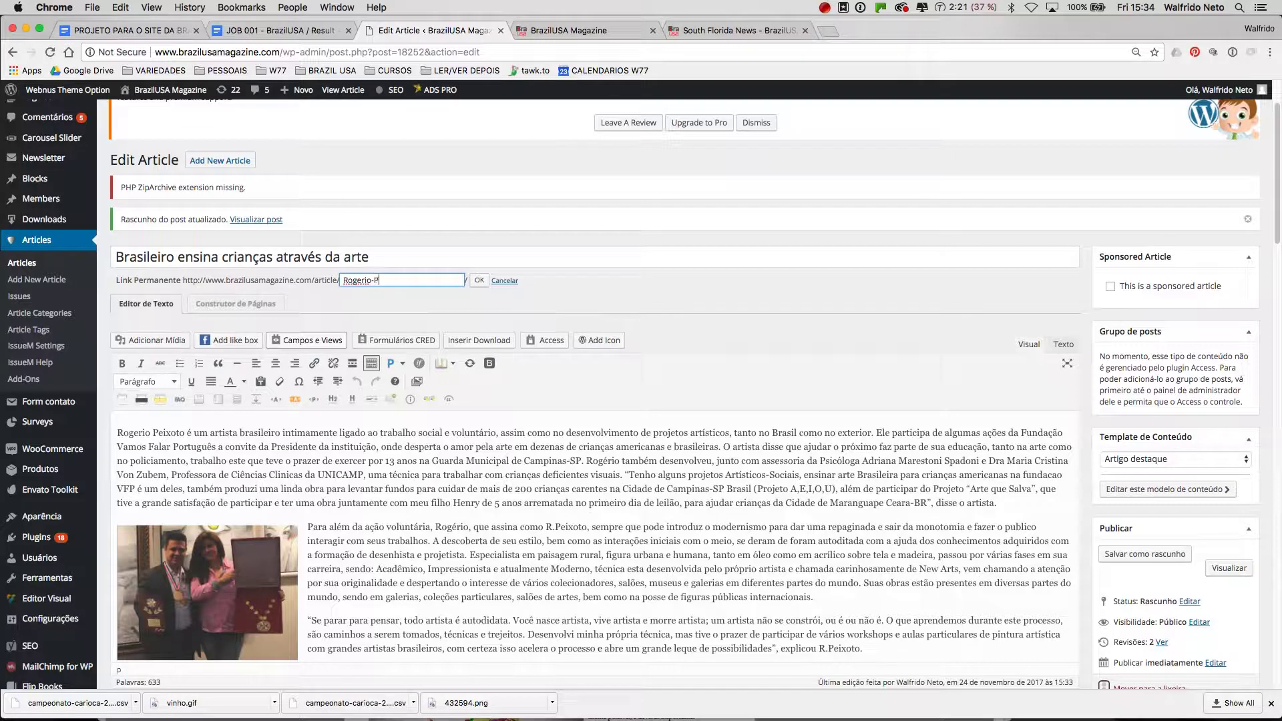
pyautogui.write('eixoto-arte')
pyautogui.click(479, 280)
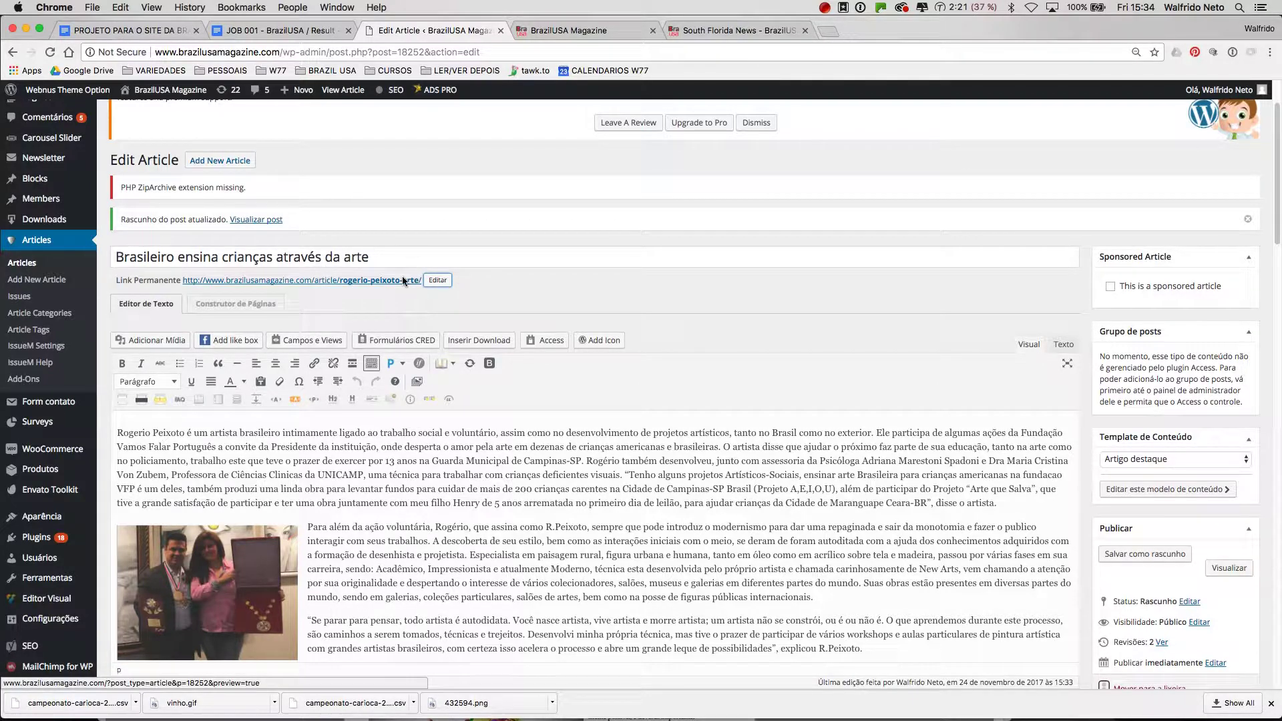
# Step: Set the article's Yoast SEO focus keyword to the artist's full name
pyautogui.scroll(-10, 408, 420)
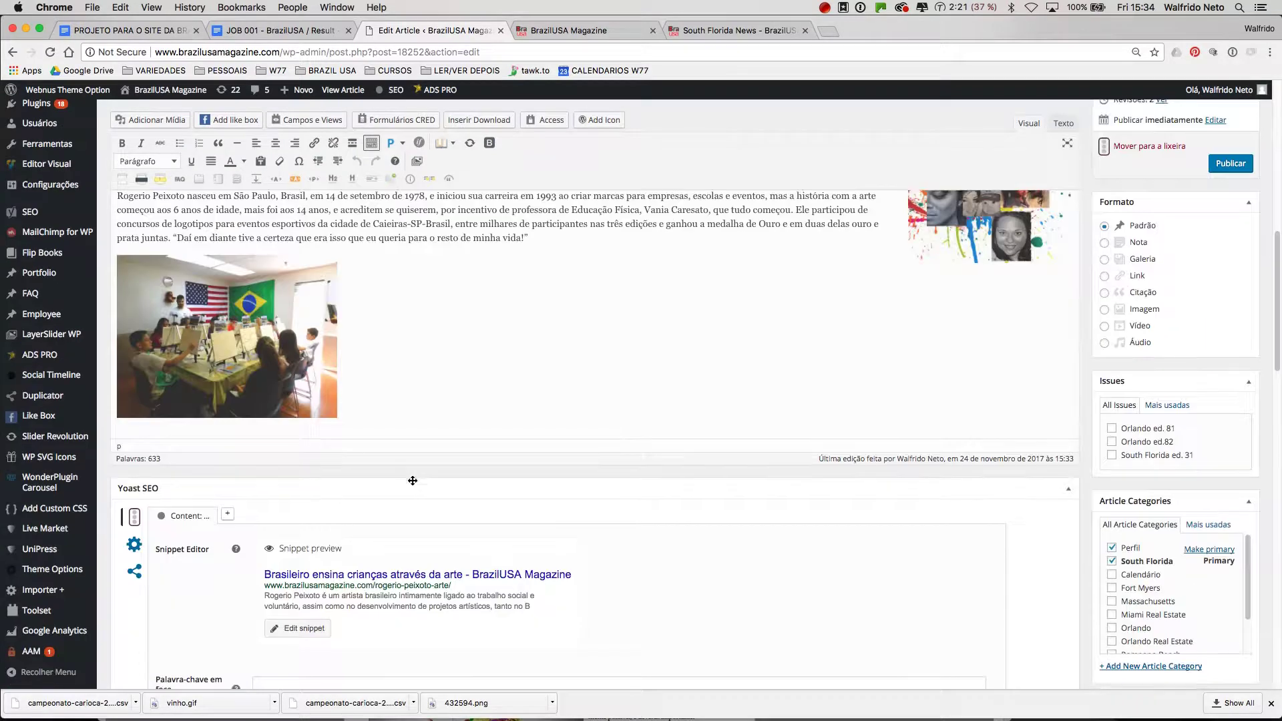
pyautogui.scroll(-4, 413, 480)
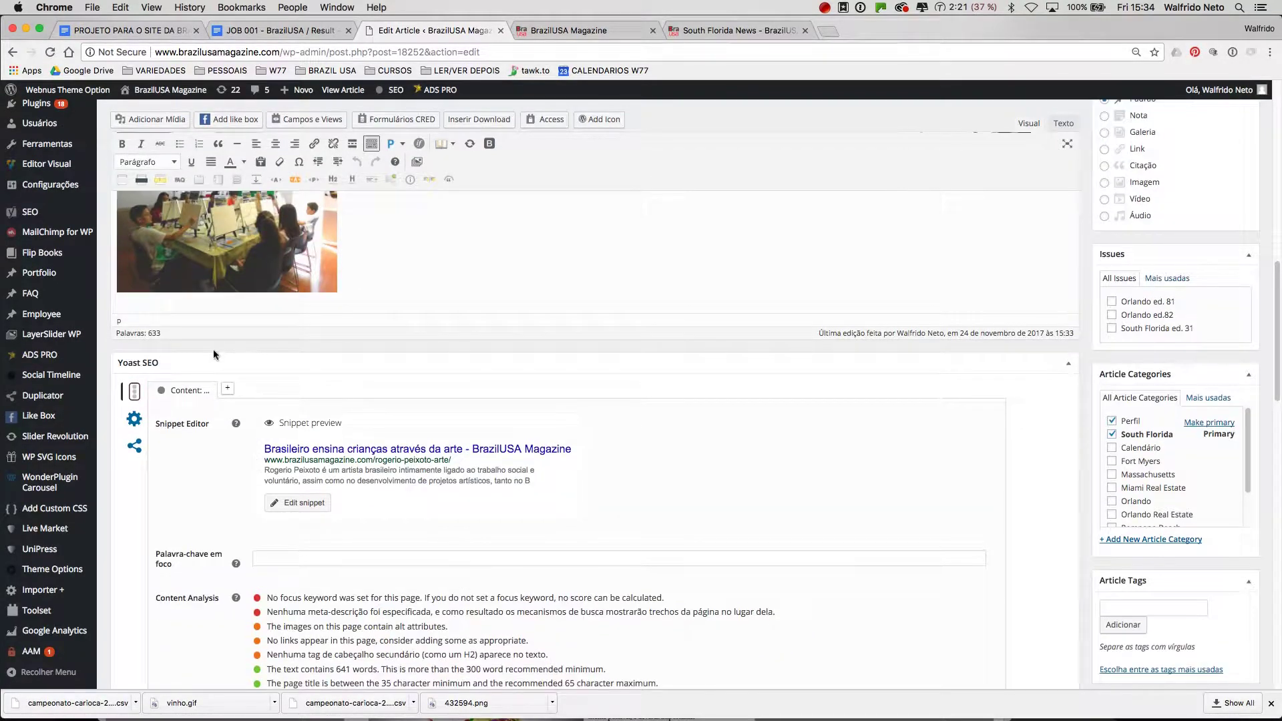
pyautogui.scroll(-5, 571, 460)
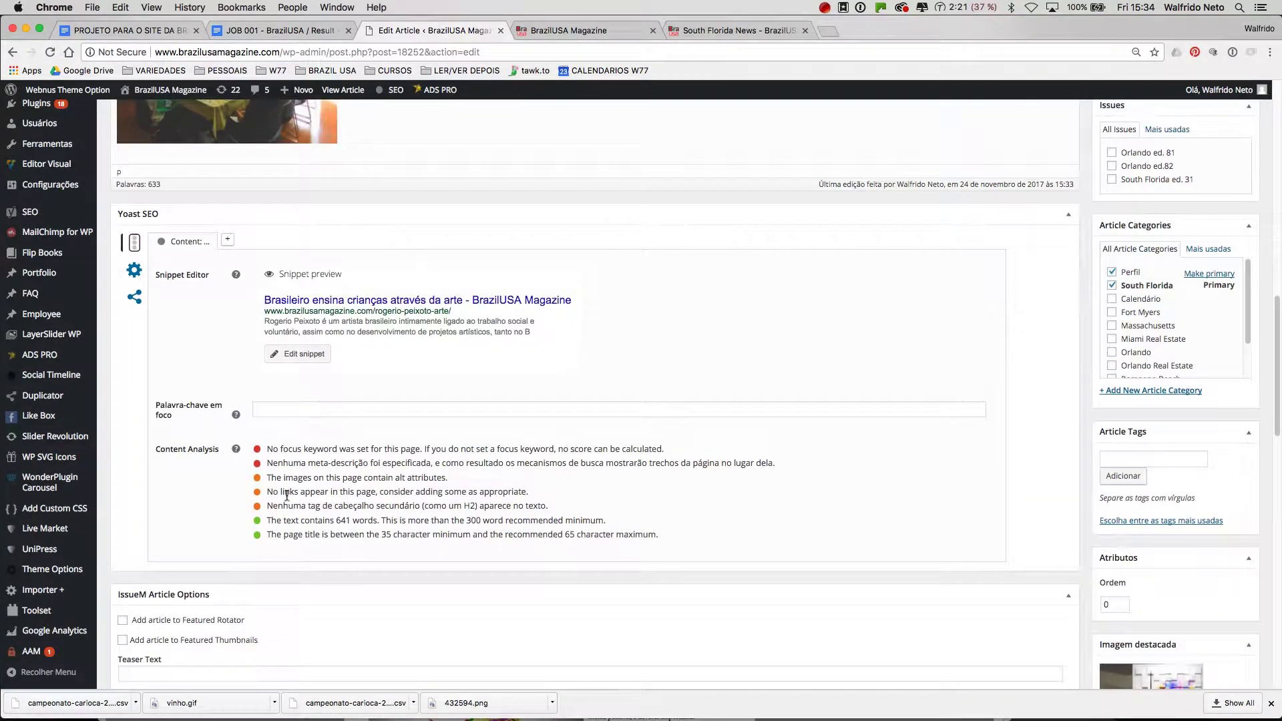
pyautogui.moveTo(188, 448); pyautogui.dragTo(216, 448)
pyautogui.moveTo(304, 449); pyautogui.dragTo(337, 446)
pyautogui.click(309, 411)
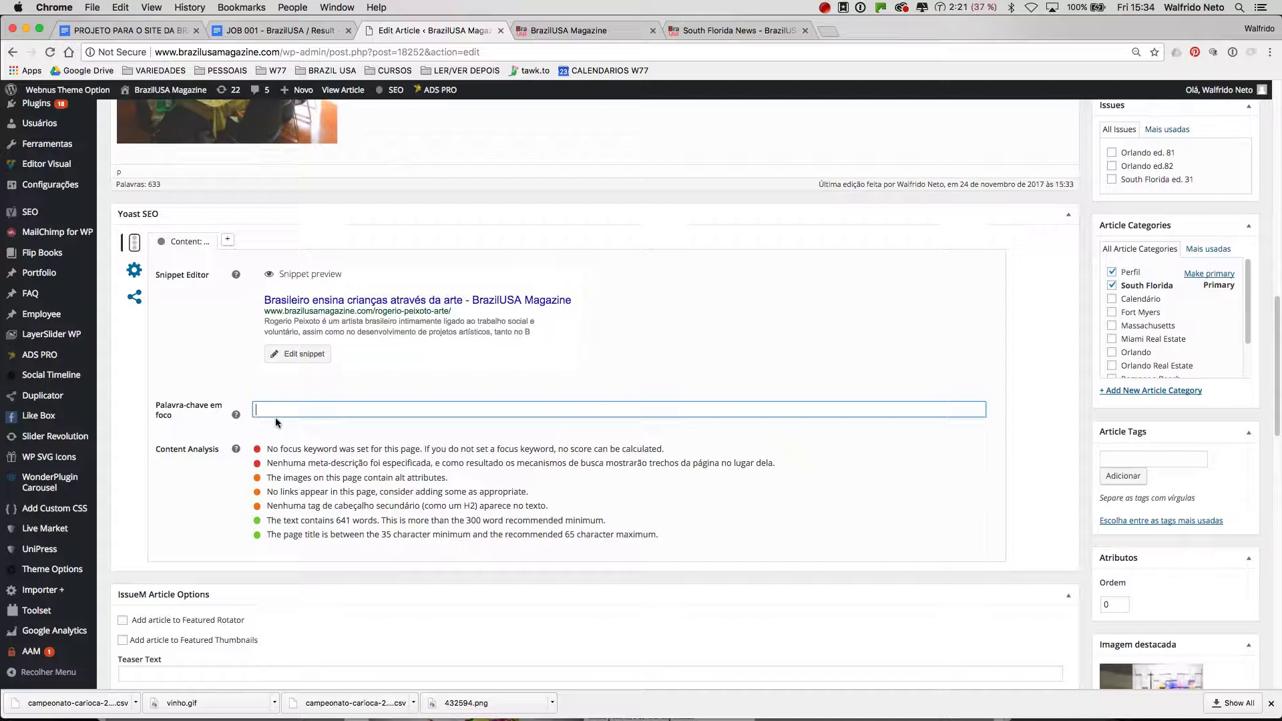
pyautogui.scroll(10, 275, 422)
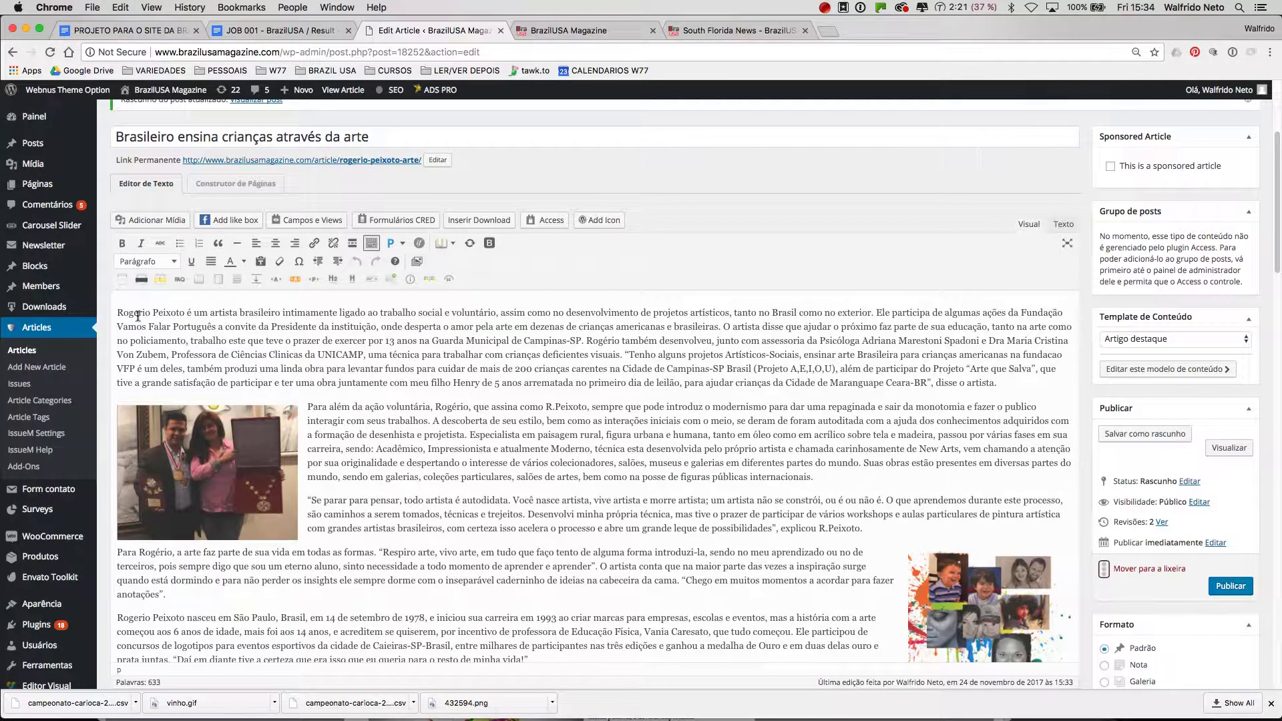
pyautogui.scroll(-10, 401, 454)
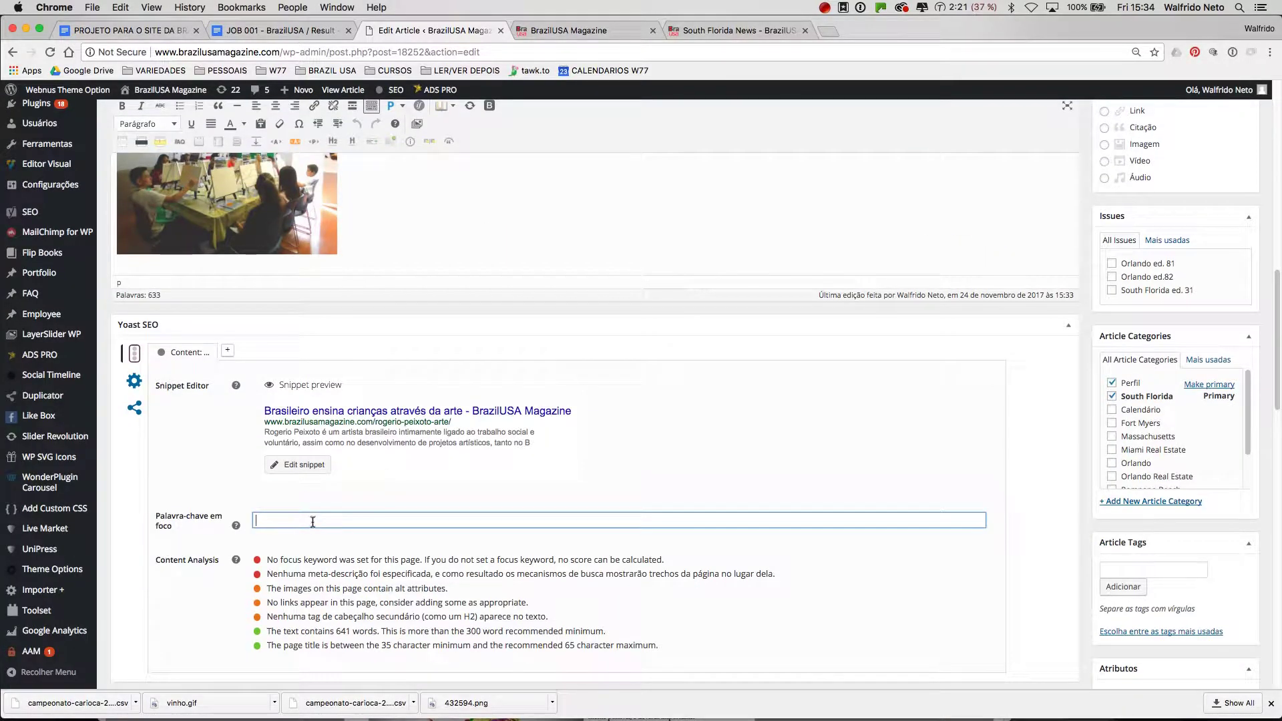
pyautogui.write('Rogér')
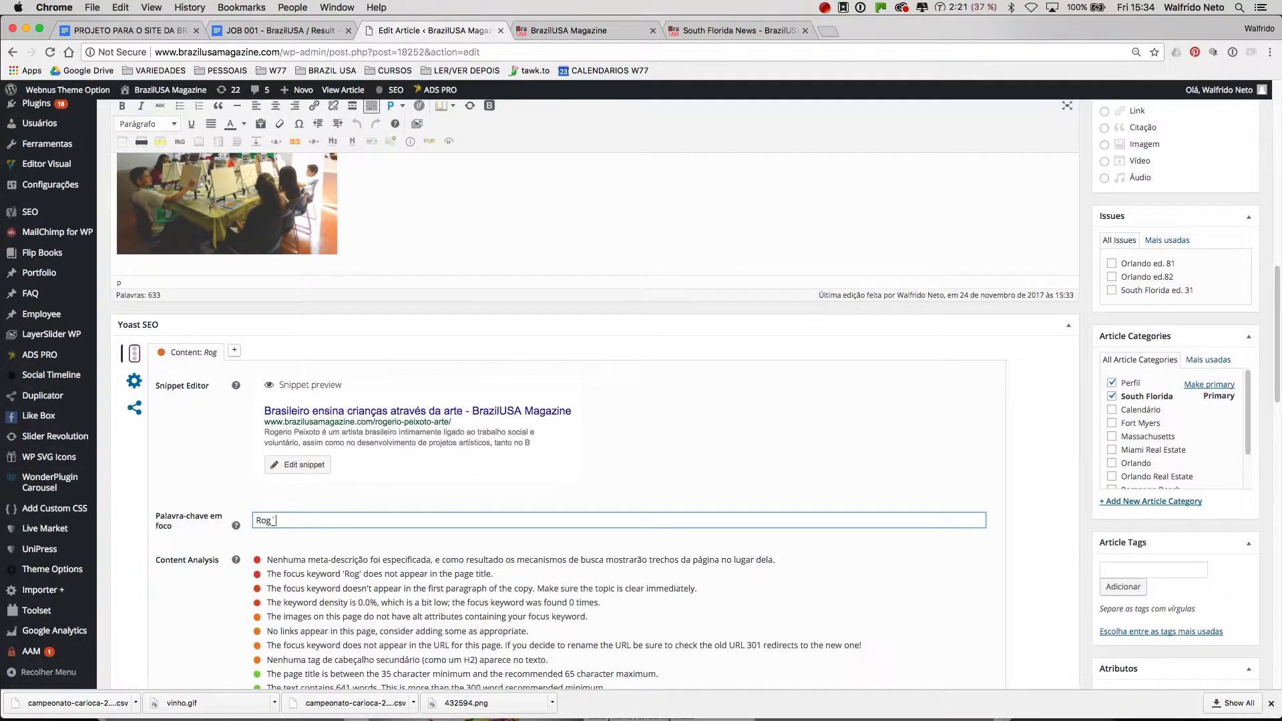
pyautogui.write('io Peixoto')
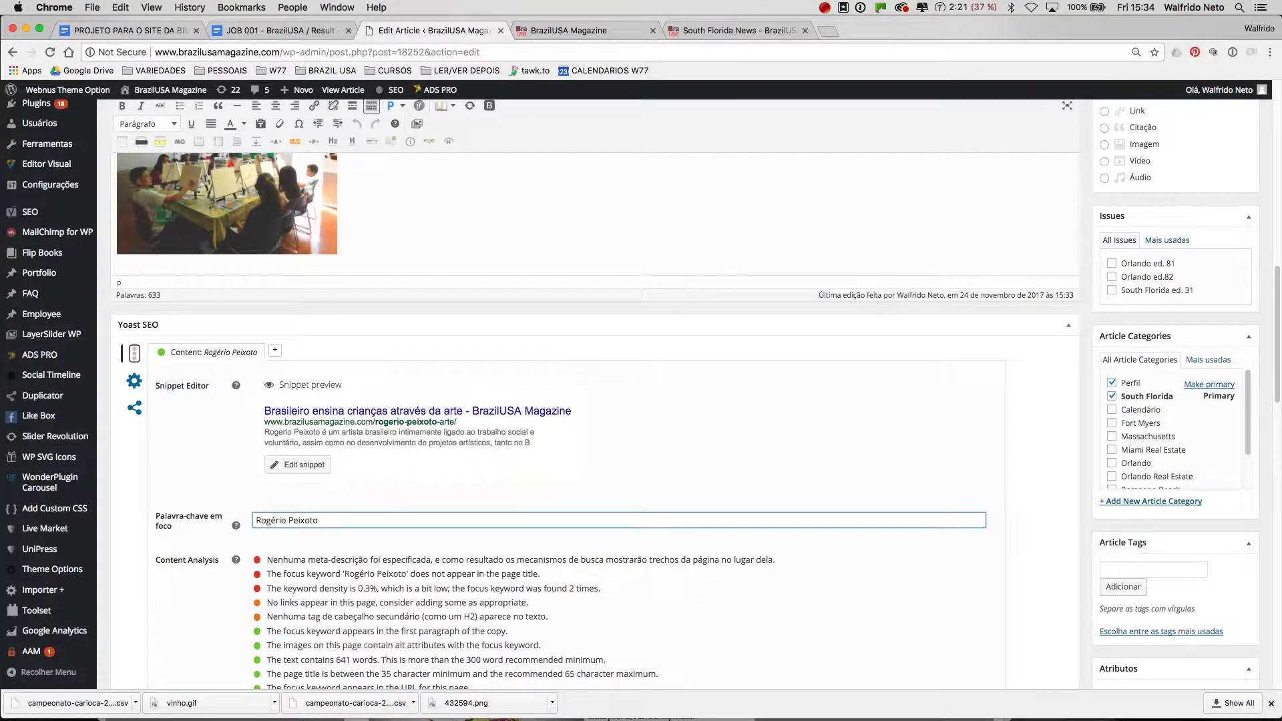
pyautogui.click(478, 476)
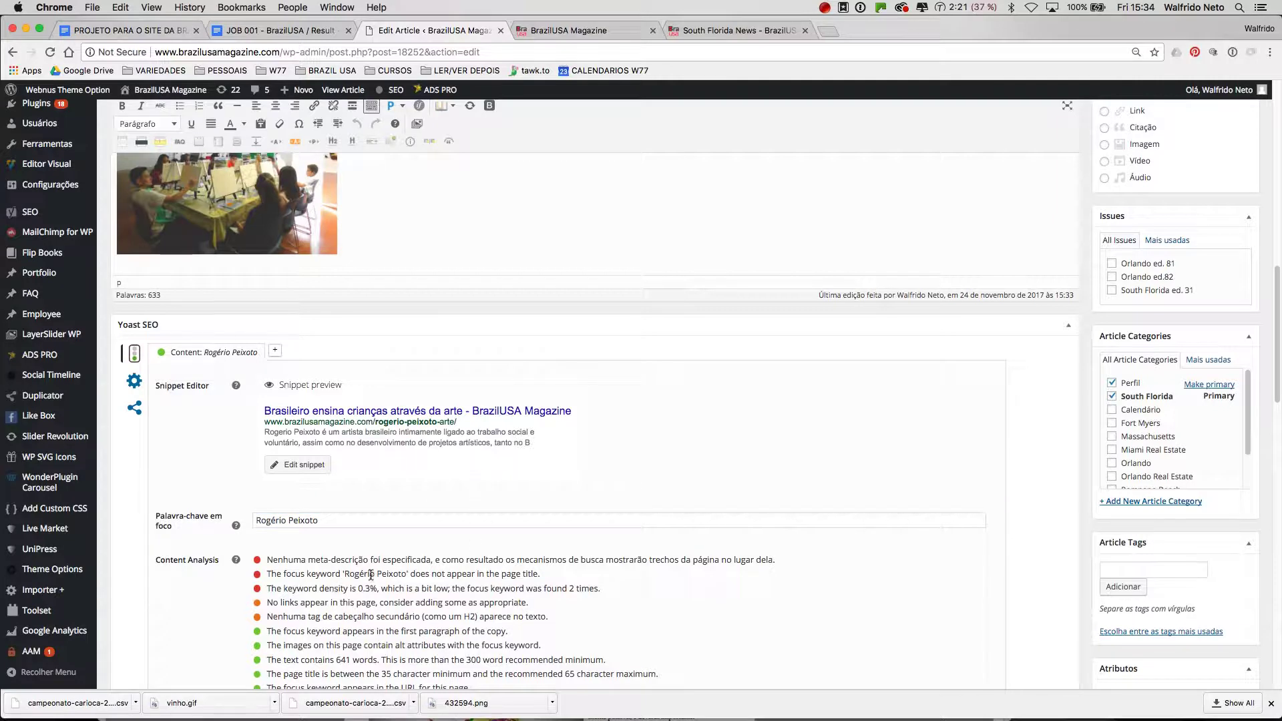
# Step: Review the Yoast content analysis for the focus keyword and compare it with the article's title and opening text
pyautogui.scroll(-2, 287, 570)
pyautogui.moveTo(294, 518); pyautogui.dragTo(540, 520)
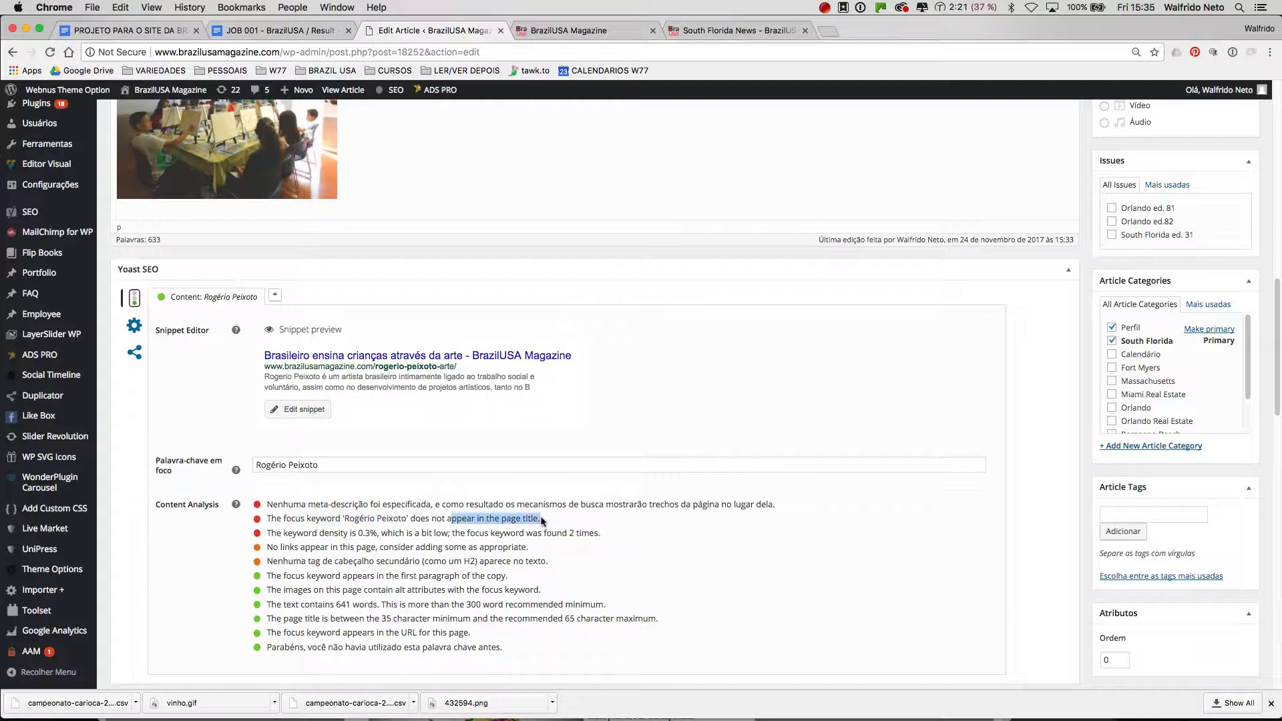
pyautogui.click(242, 432)
pyautogui.scroll(10, 240, 430)
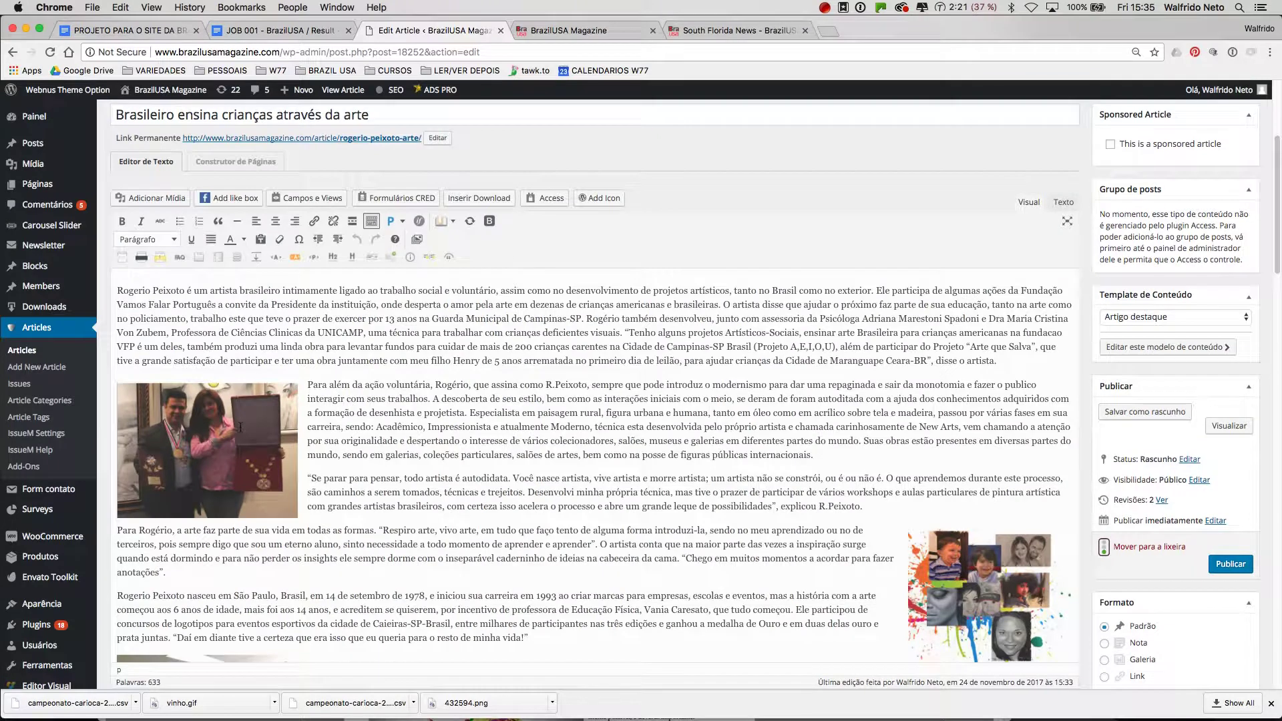
pyautogui.scroll(3, 333, 437)
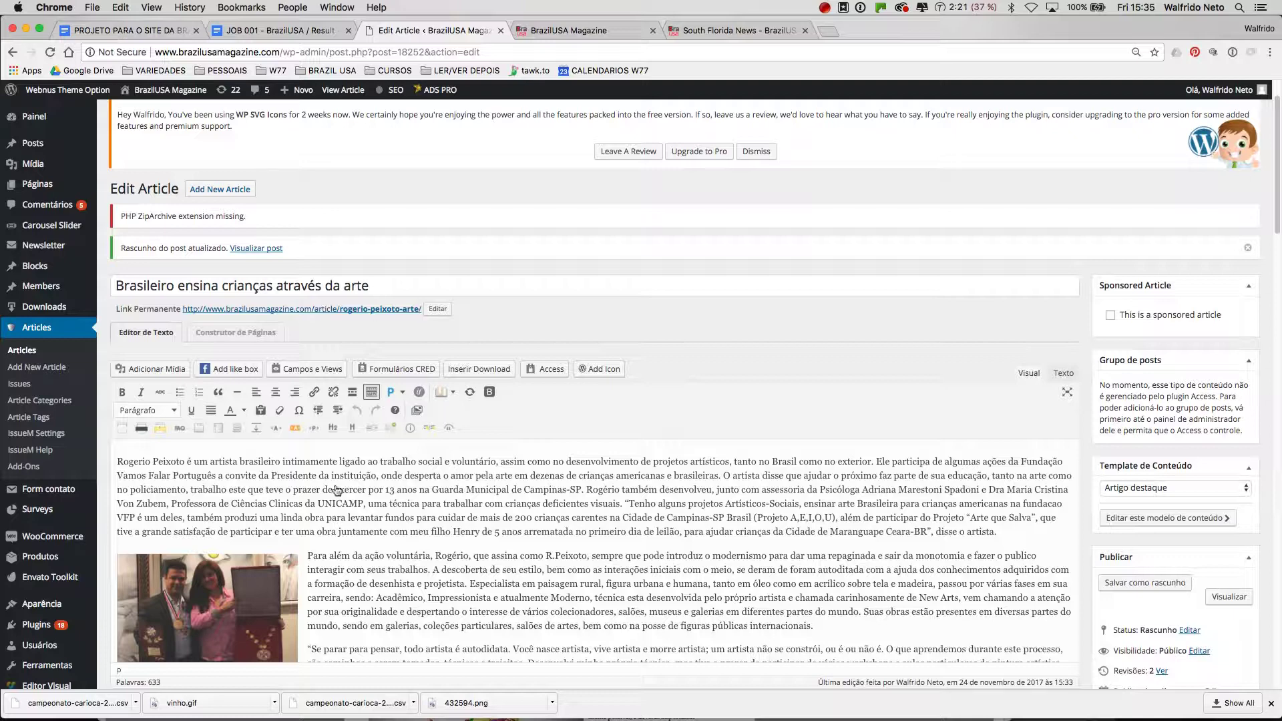
pyautogui.scroll(-3, 361, 519)
pyautogui.scroll(4, 360, 516)
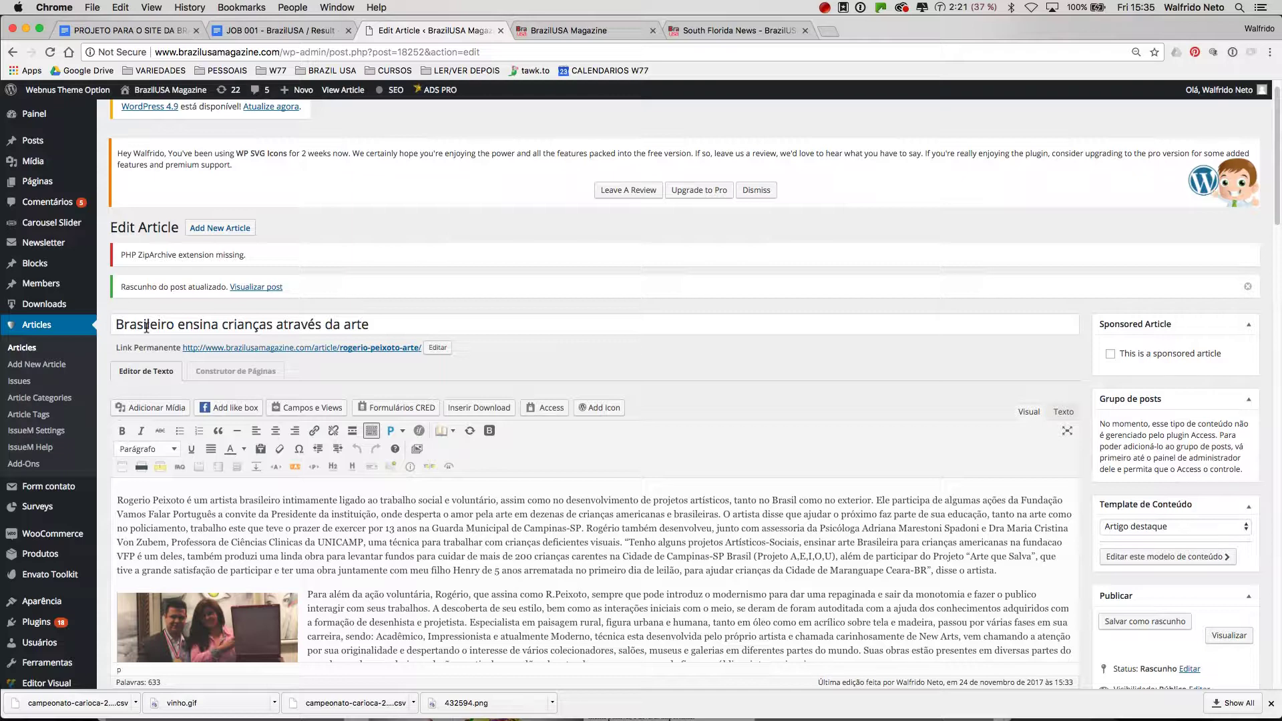
pyautogui.scroll(-5, 408, 546)
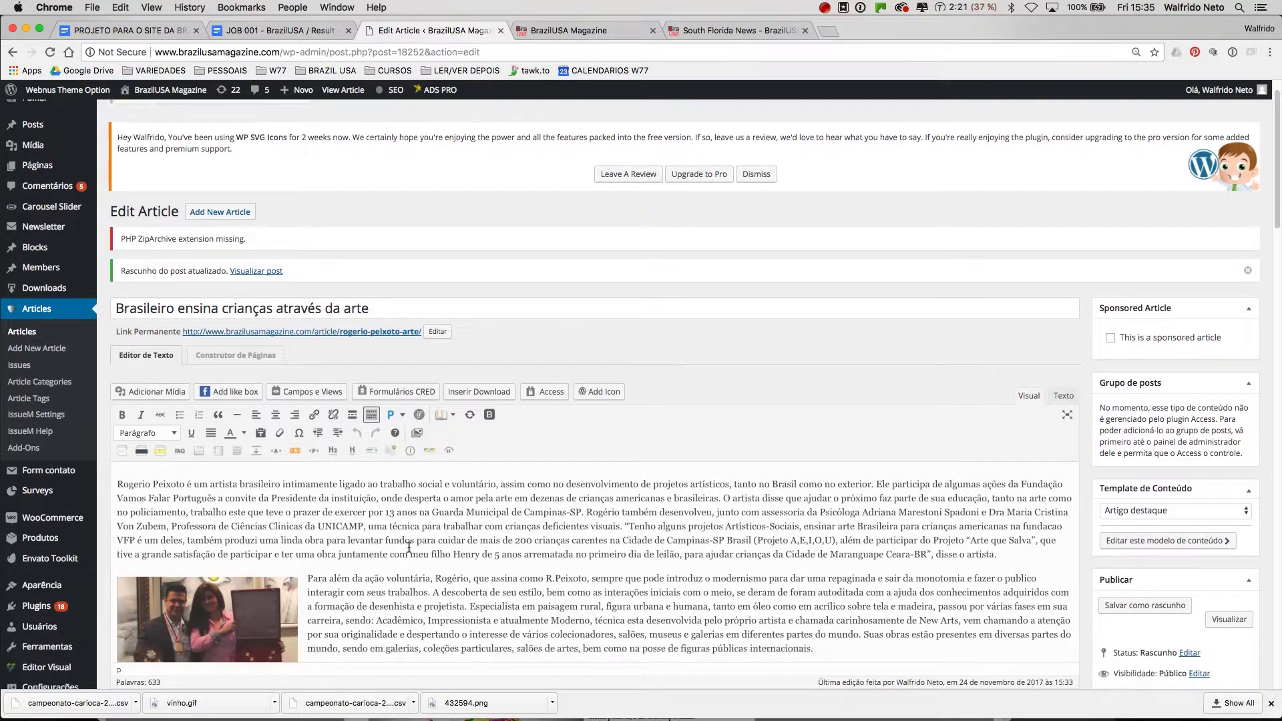
pyautogui.scroll(-7, 410, 546)
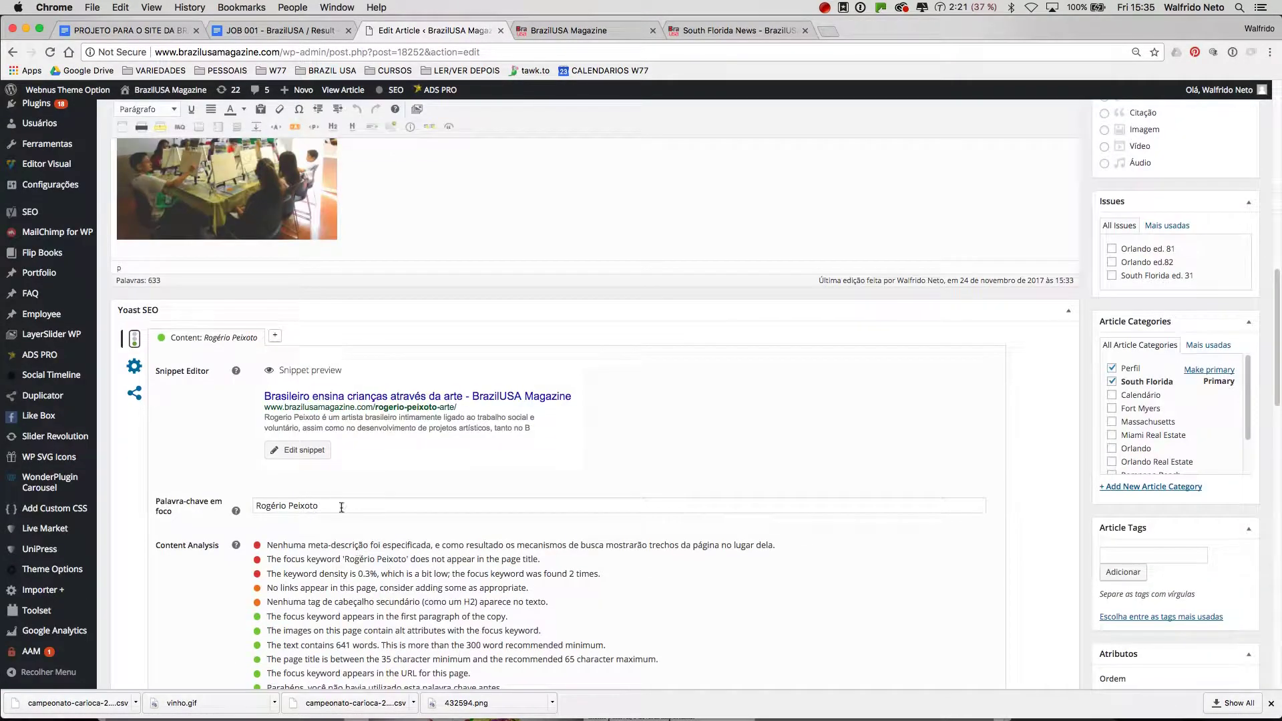
# Step: Try "brasileiro crianças arte" as the Yoast SEO focus keyword
pyautogui.moveTo(336, 513); pyautogui.dragTo(136, 508)
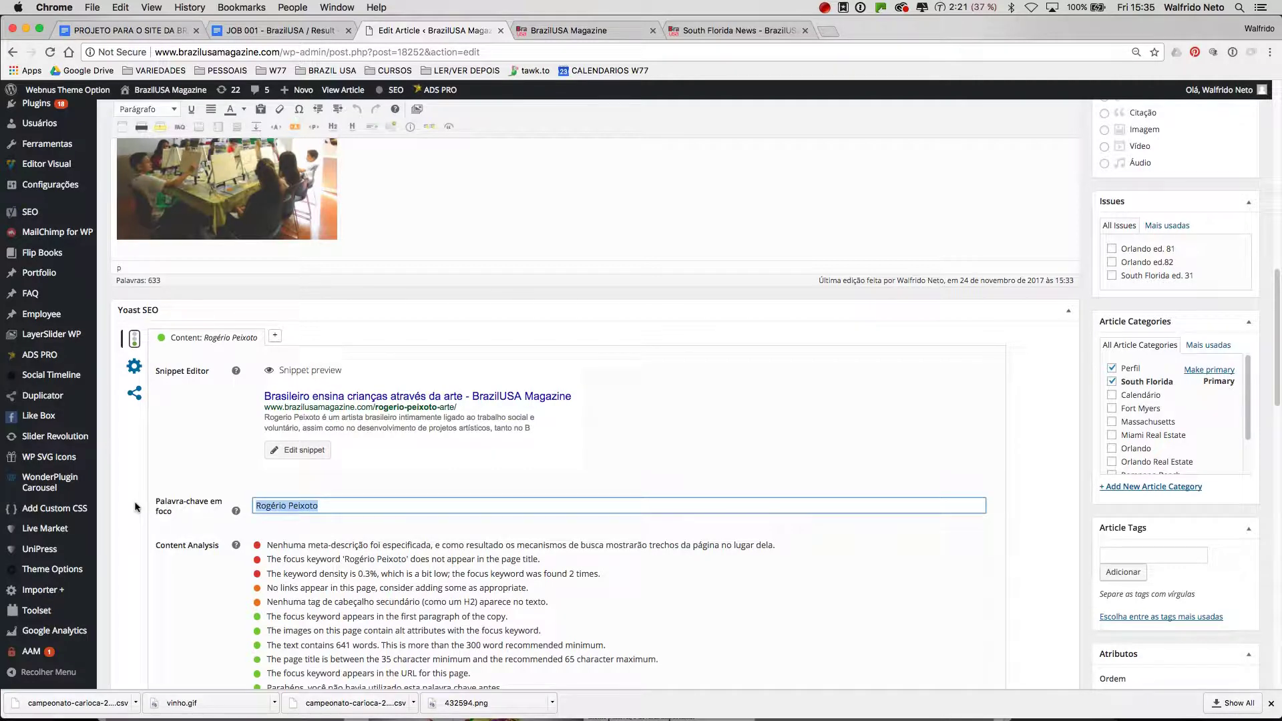
pyautogui.write('brasileir')
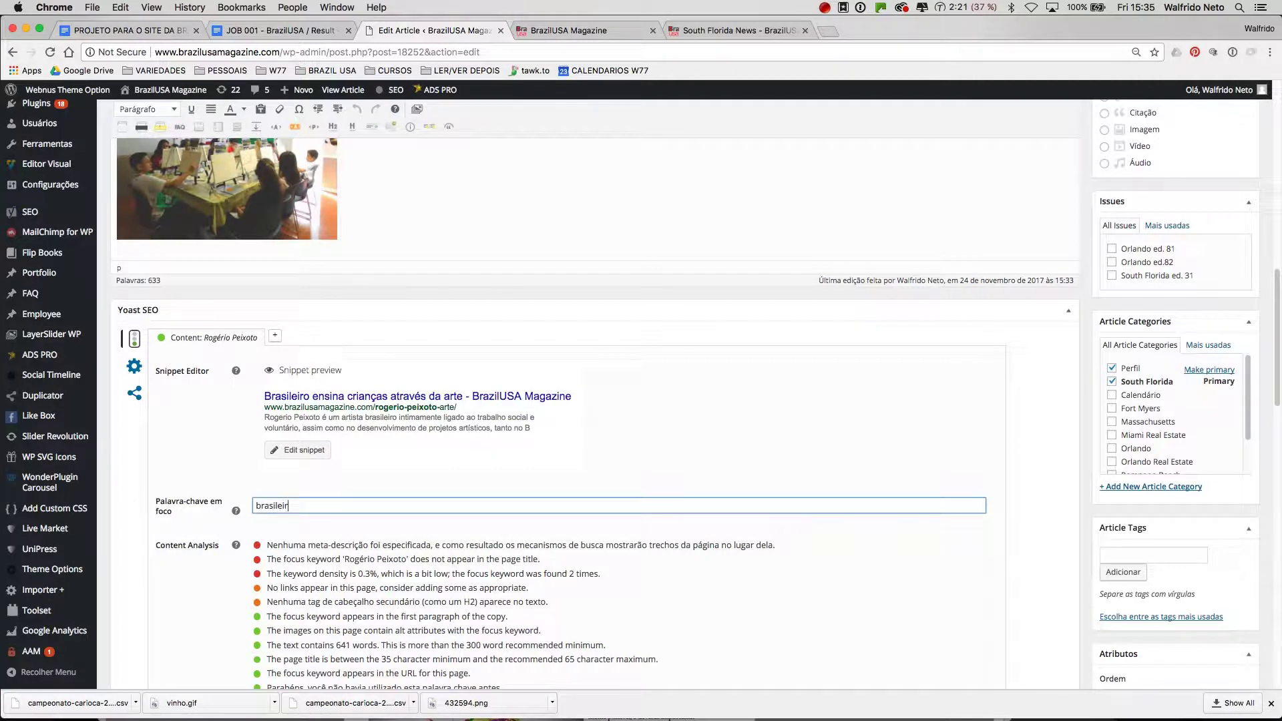
pyautogui.write('o crianças ar')
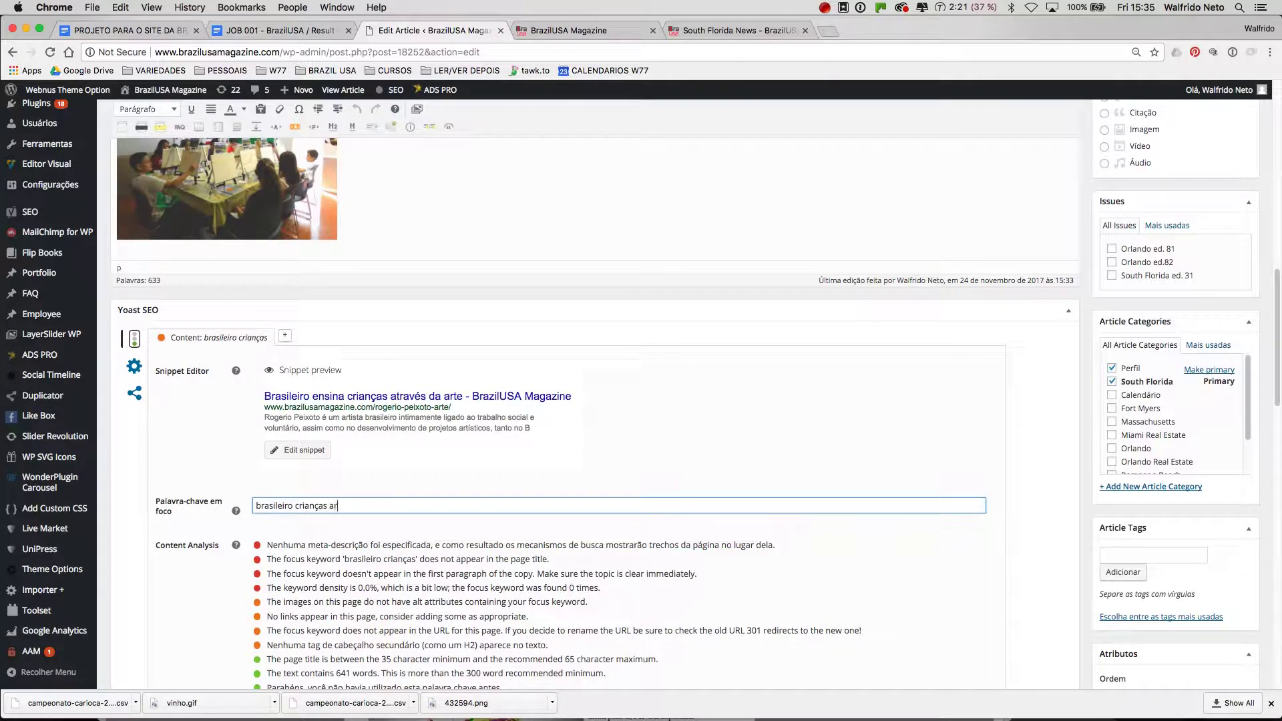
pyautogui.write('te')
pyautogui.press('Tab')
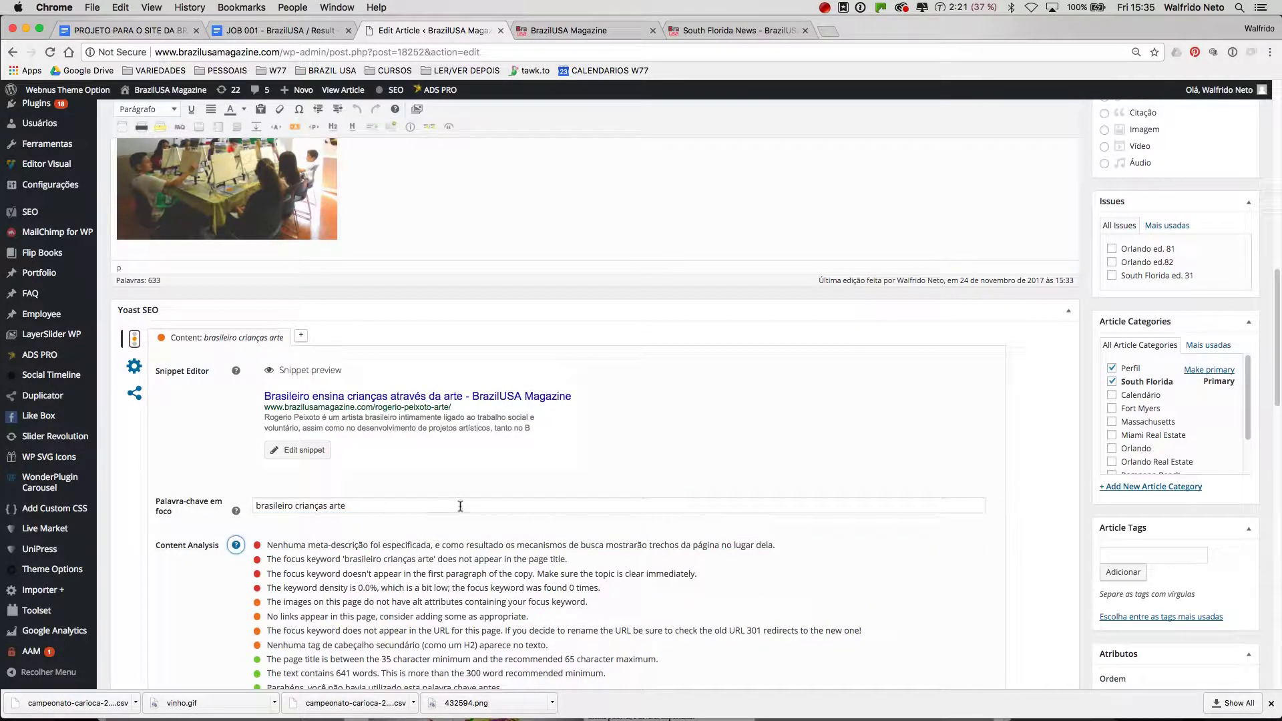
# Step: Try shortening the focus keyword to just "brasileiro"
pyautogui.click(428, 487)
pyautogui.moveTo(358, 506); pyautogui.dragTo(295, 509)
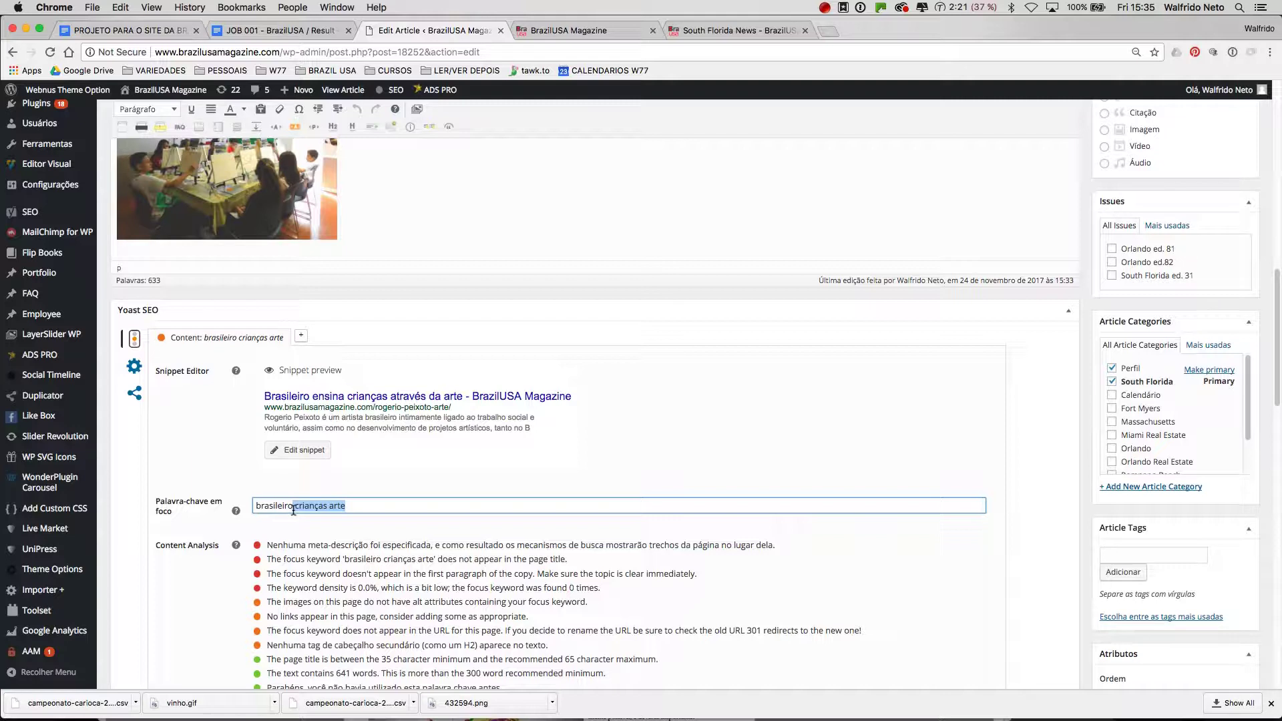
pyautogui.press('BackSpace')
pyautogui.press('Tab')
# Step: Set the Yoast SEO focus keyword to "arte"
pyautogui.moveTo(293, 510); pyautogui.dragTo(222, 494)
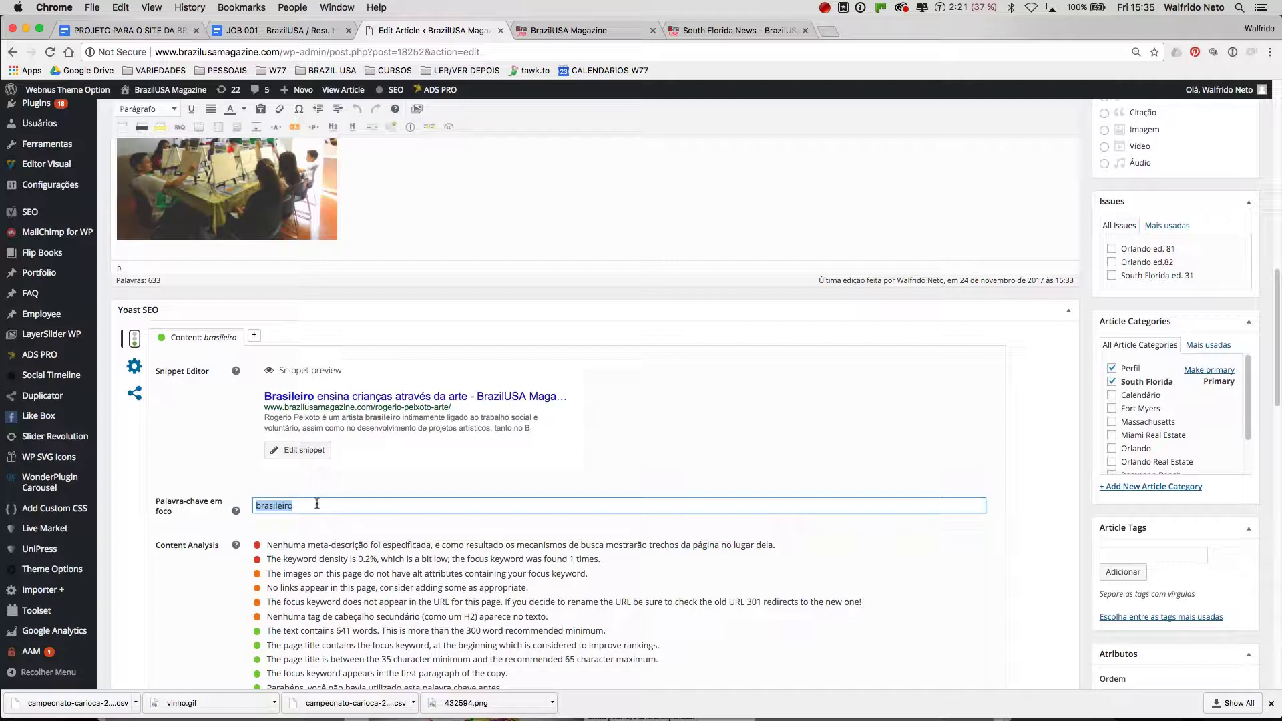
pyautogui.write('arte')
pyautogui.press('Tab')
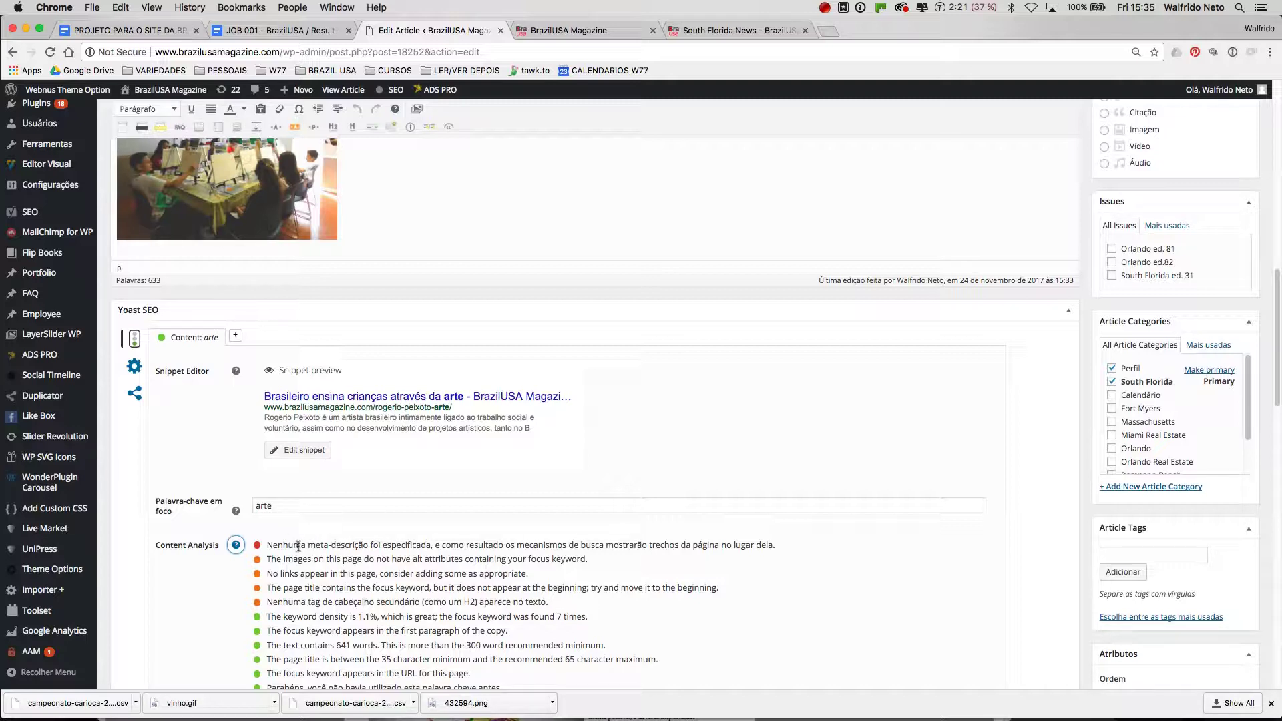
# Step: Check the content analysis entry about the meta description and open the snippet editor's meta description for editing
pyautogui.moveTo(298, 546); pyautogui.dragTo(433, 543)
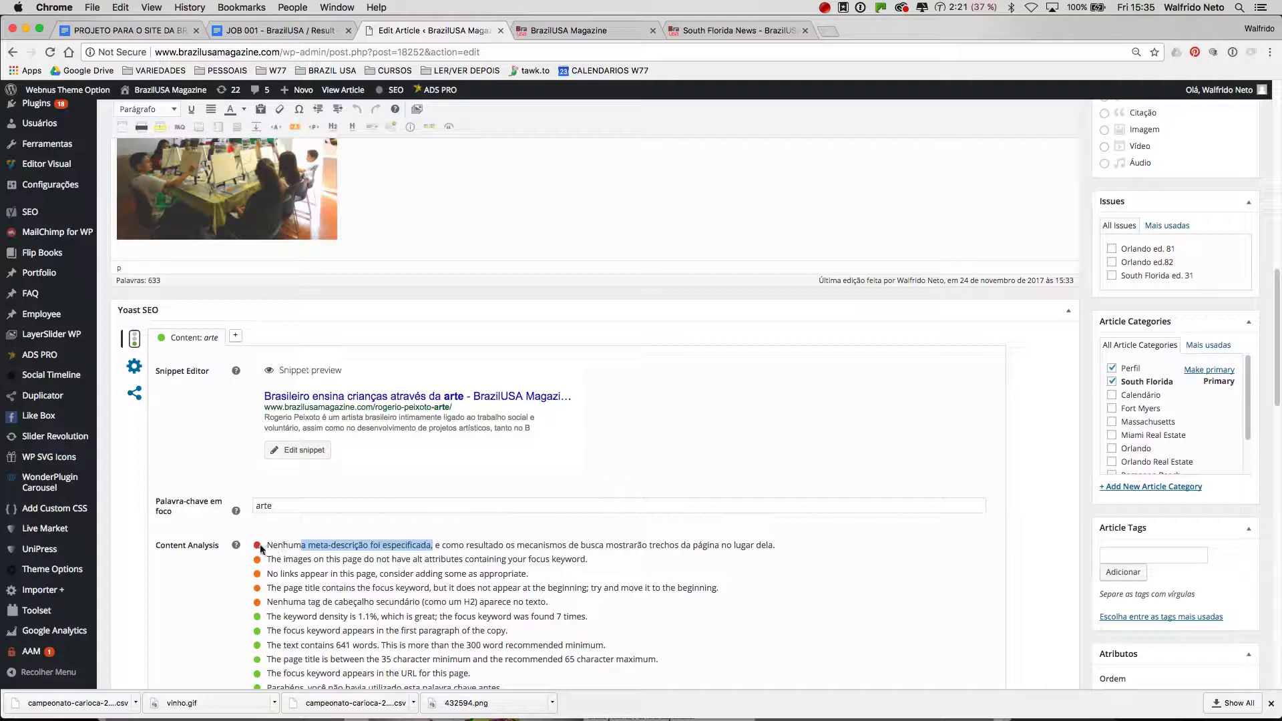
pyautogui.moveTo(267, 546); pyautogui.dragTo(500, 547)
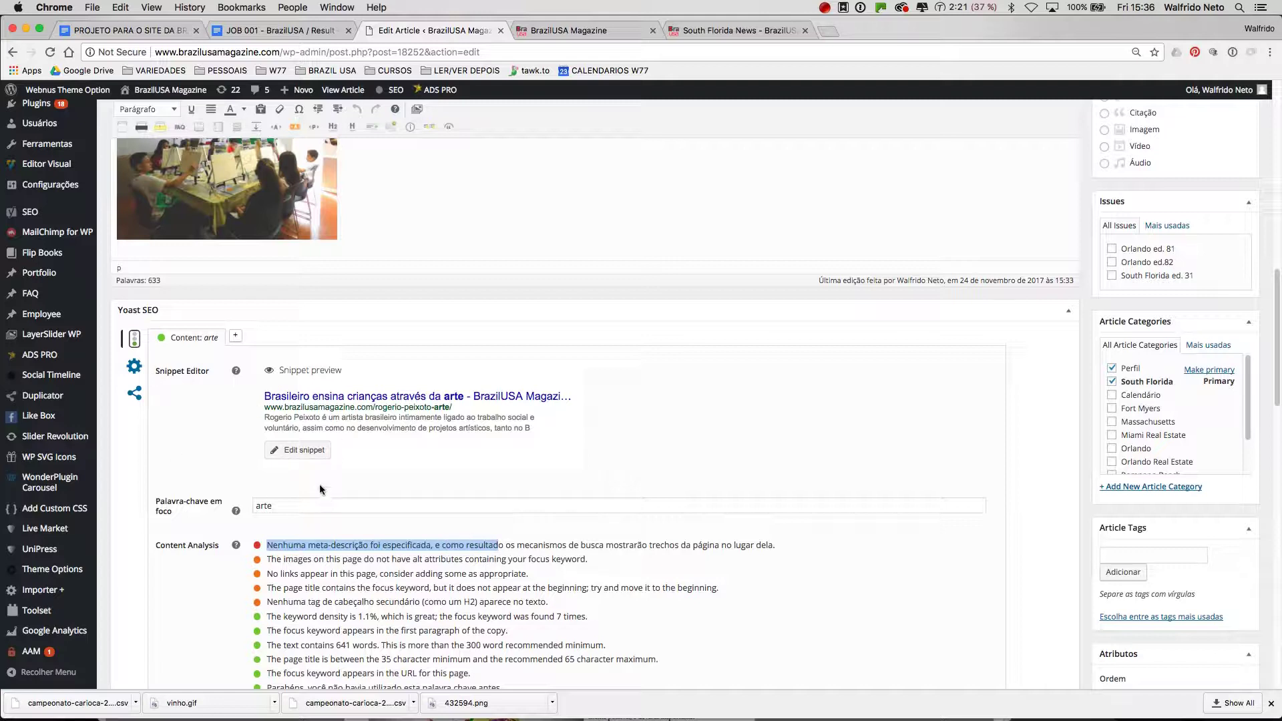
pyautogui.click(292, 457)
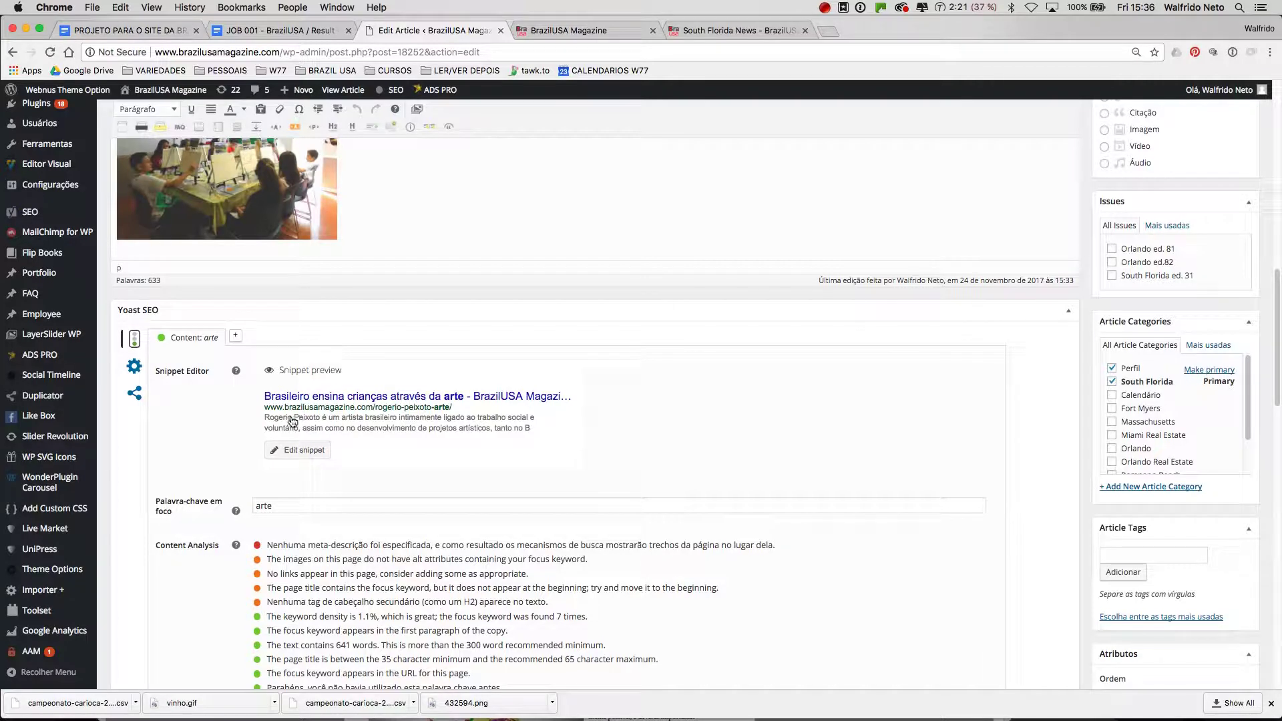
pyautogui.moveTo(316, 546); pyautogui.dragTo(363, 546)
pyautogui.click(288, 454)
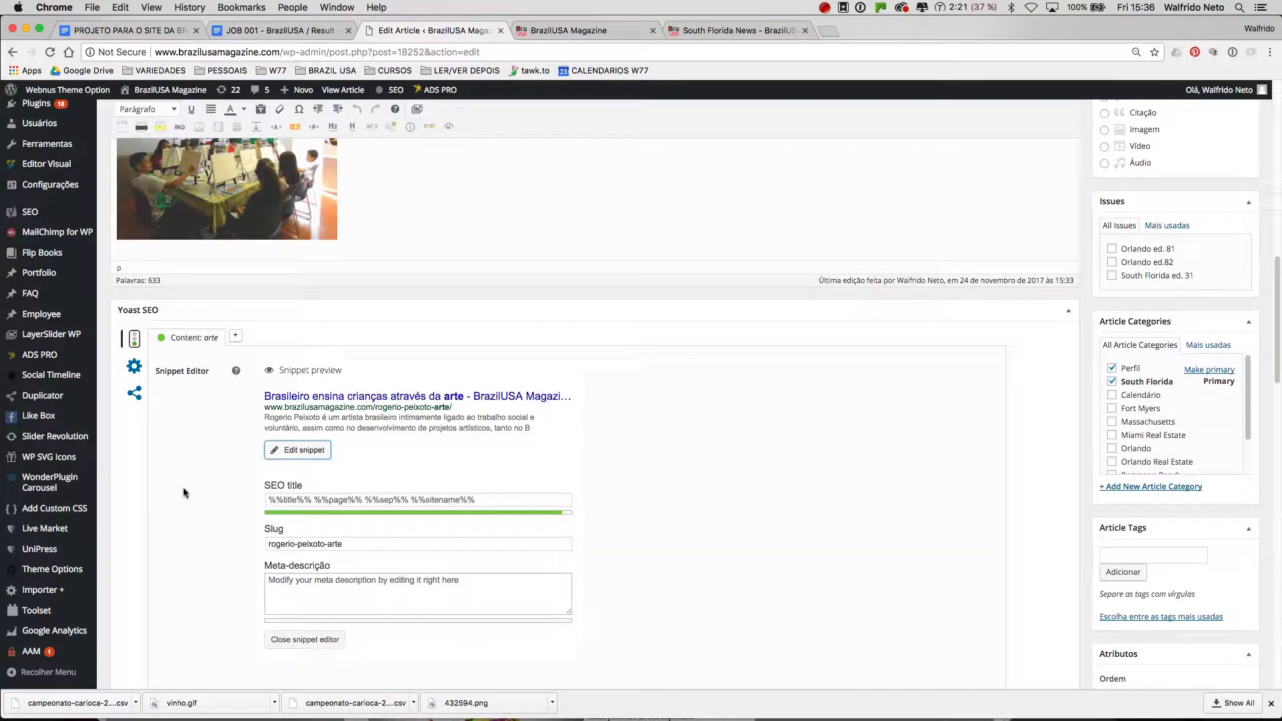
pyautogui.click(210, 544)
pyautogui.scroll(-1, 210, 504)
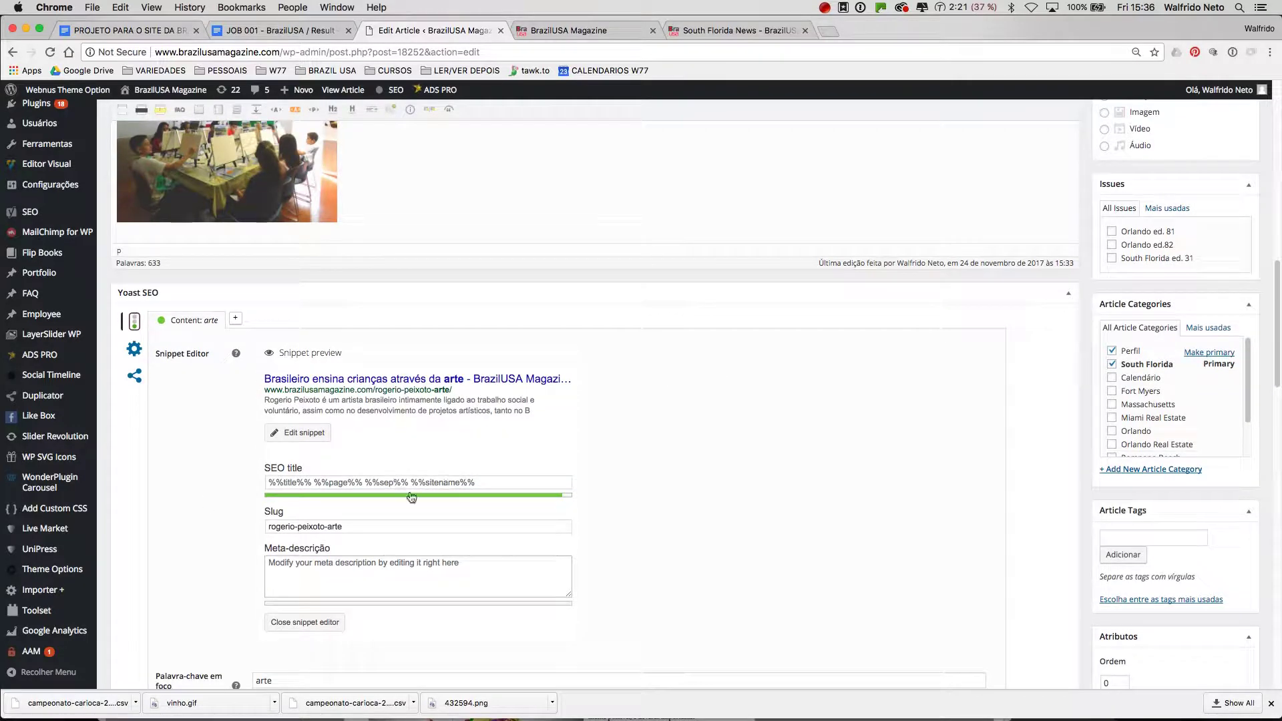
pyautogui.scroll(-2, 229, 548)
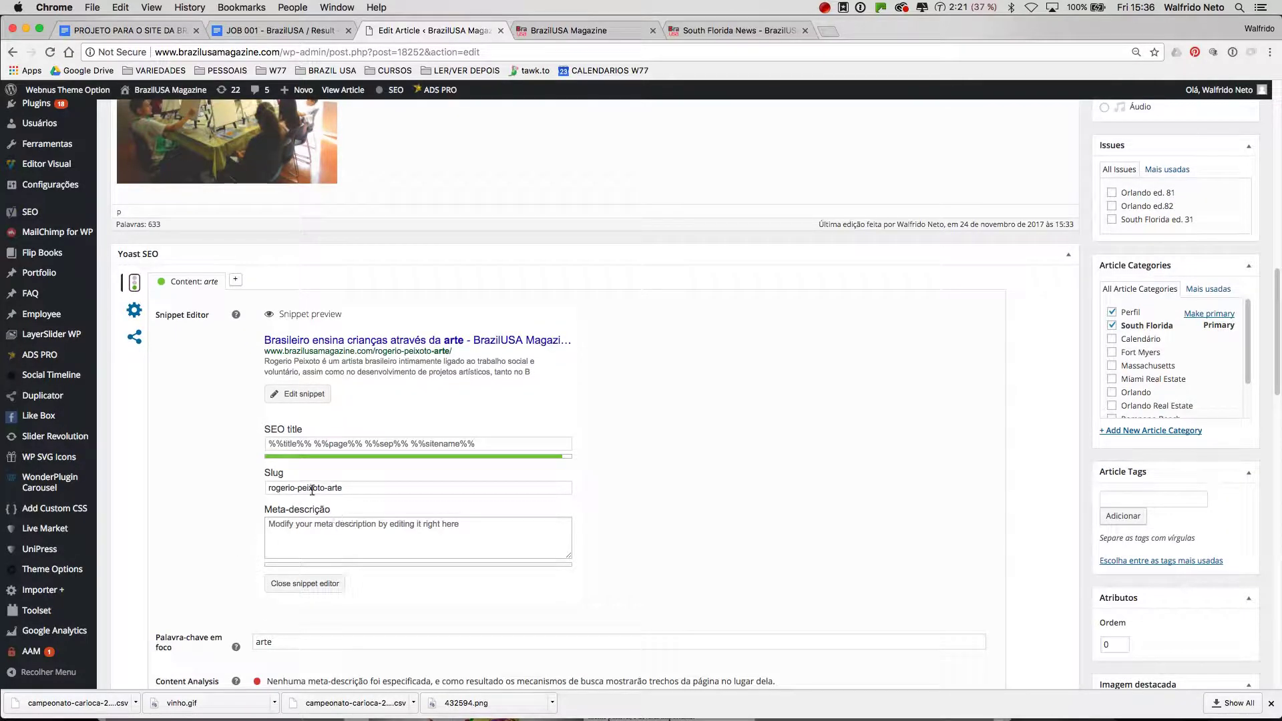
pyautogui.click(309, 540)
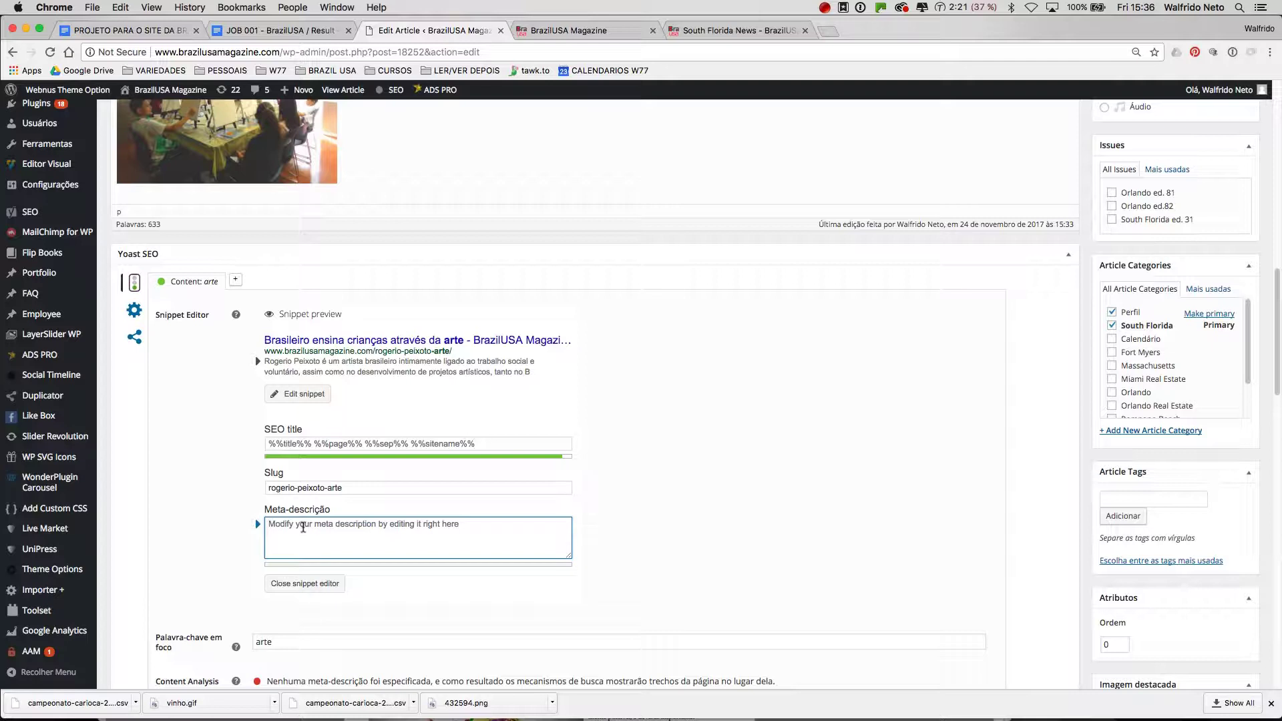
# Step: Copy the first sentence of the article's opening paragraph into the Yoast meta description
pyautogui.scroll(-1, 342, 508)
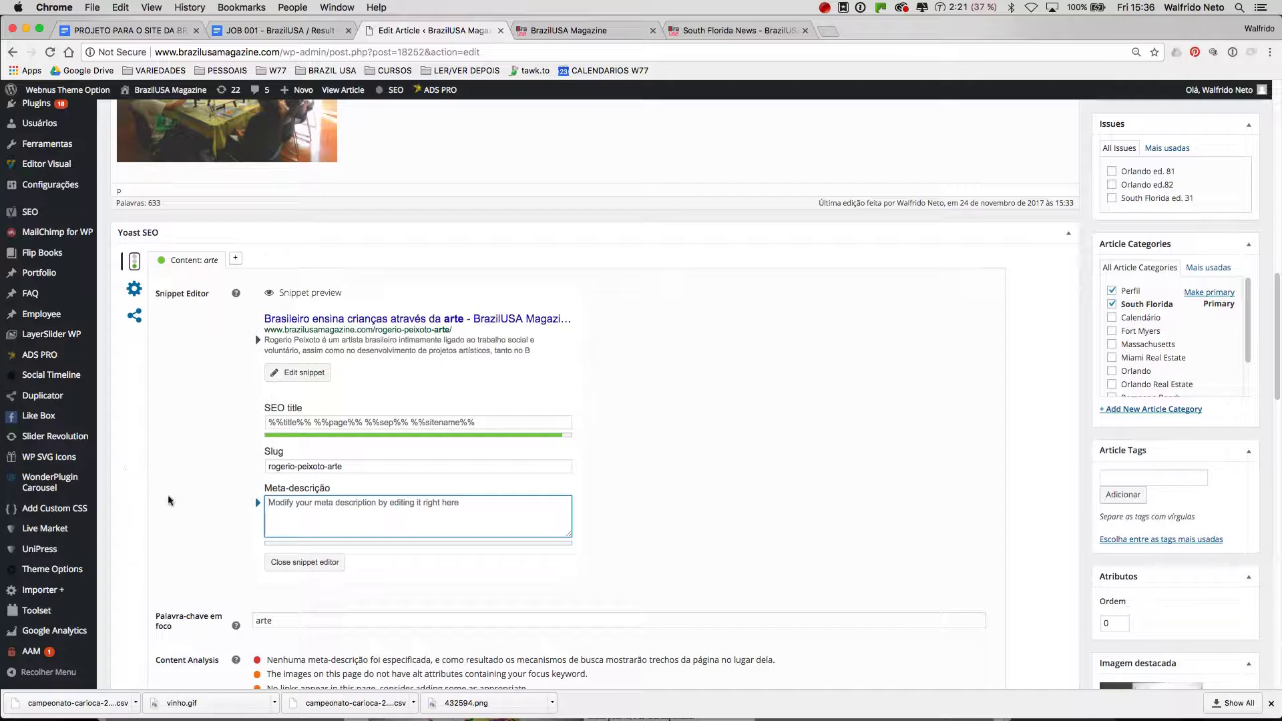
pyautogui.scroll(5, 174, 521)
pyautogui.scroll(10, 175, 519)
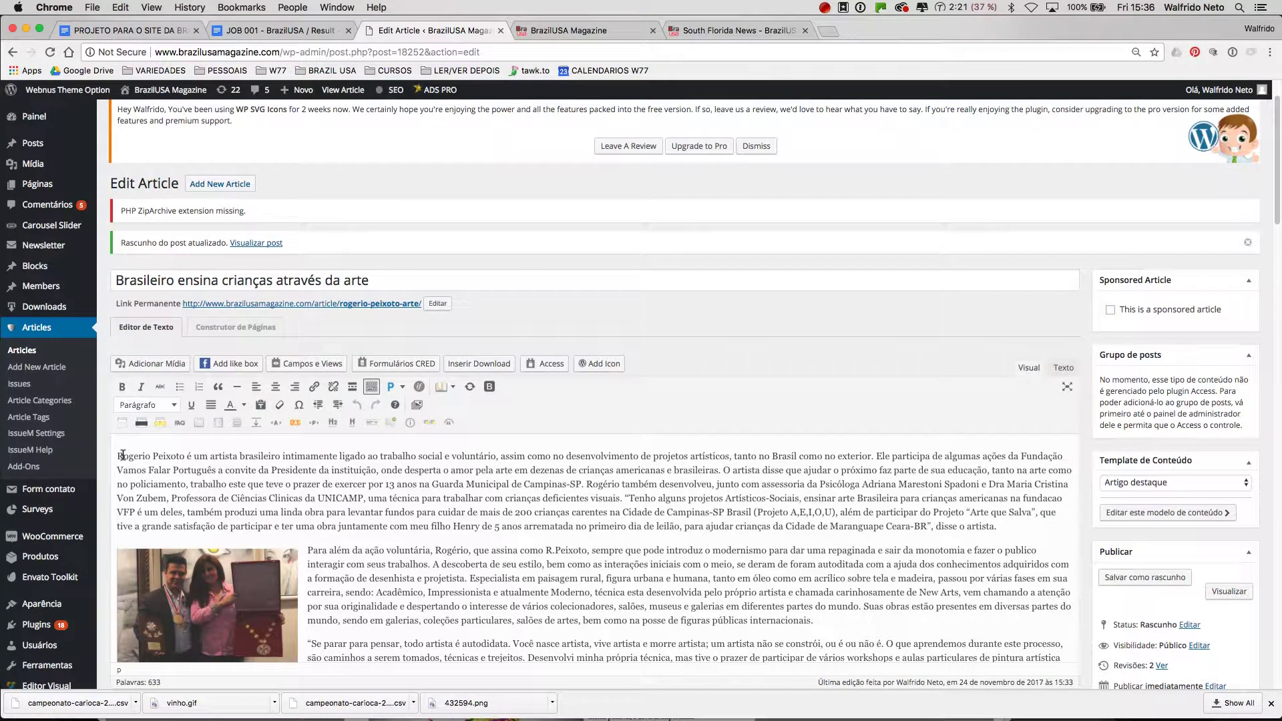
pyautogui.moveTo(118, 454); pyautogui.dragTo(875, 452)
pyautogui.press('super+c')
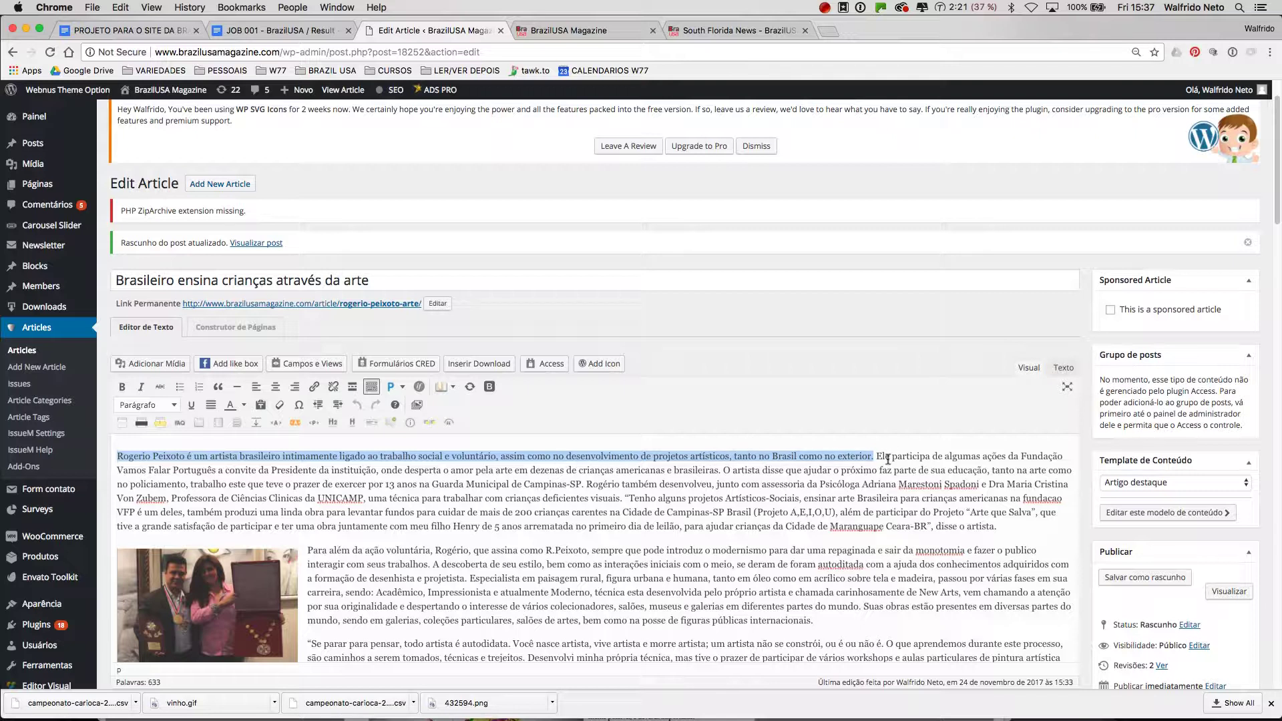
pyautogui.scroll(-15, 328, 533)
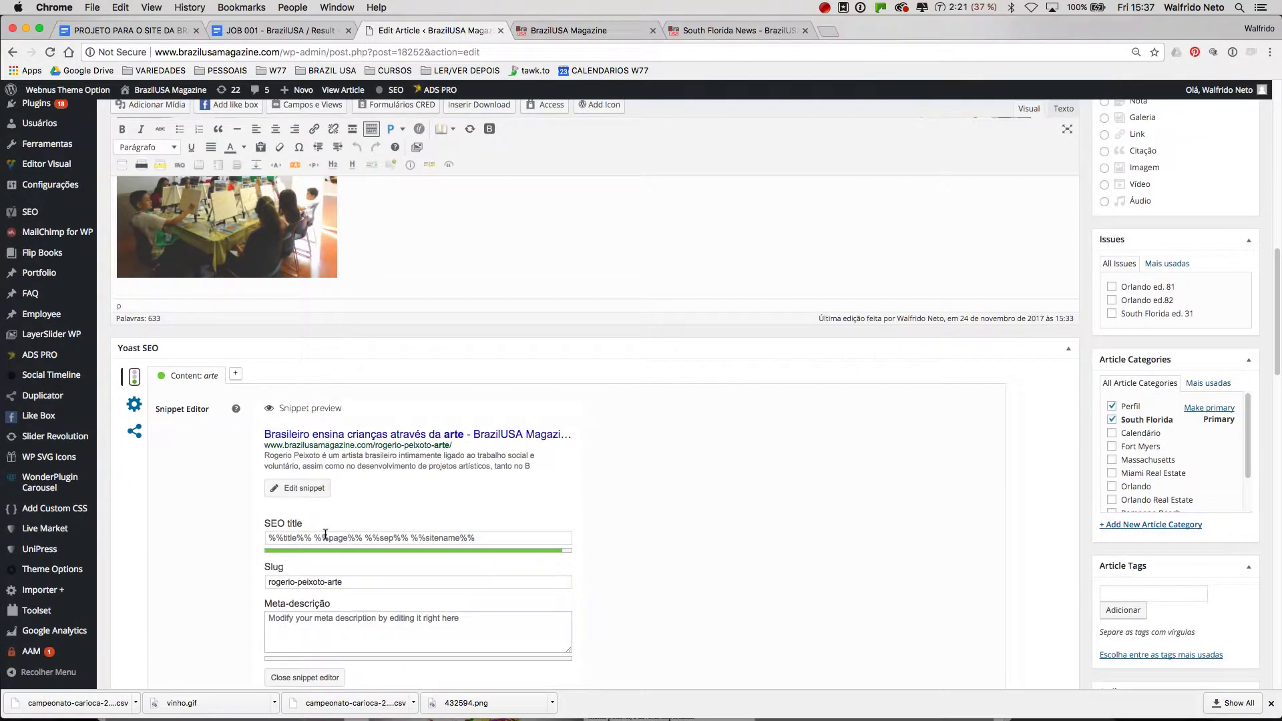
pyautogui.click(326, 557)
pyautogui.press('super+v')
# Step: Add the focus keyword "arte" after the final sentence of the meta description
pyautogui.moveTo(358, 583)
pyautogui.mouseDown()
pyautogui.moveTo(309, 583)
pyautogui.moveTo(373, 571)
pyautogui.mouseUp()
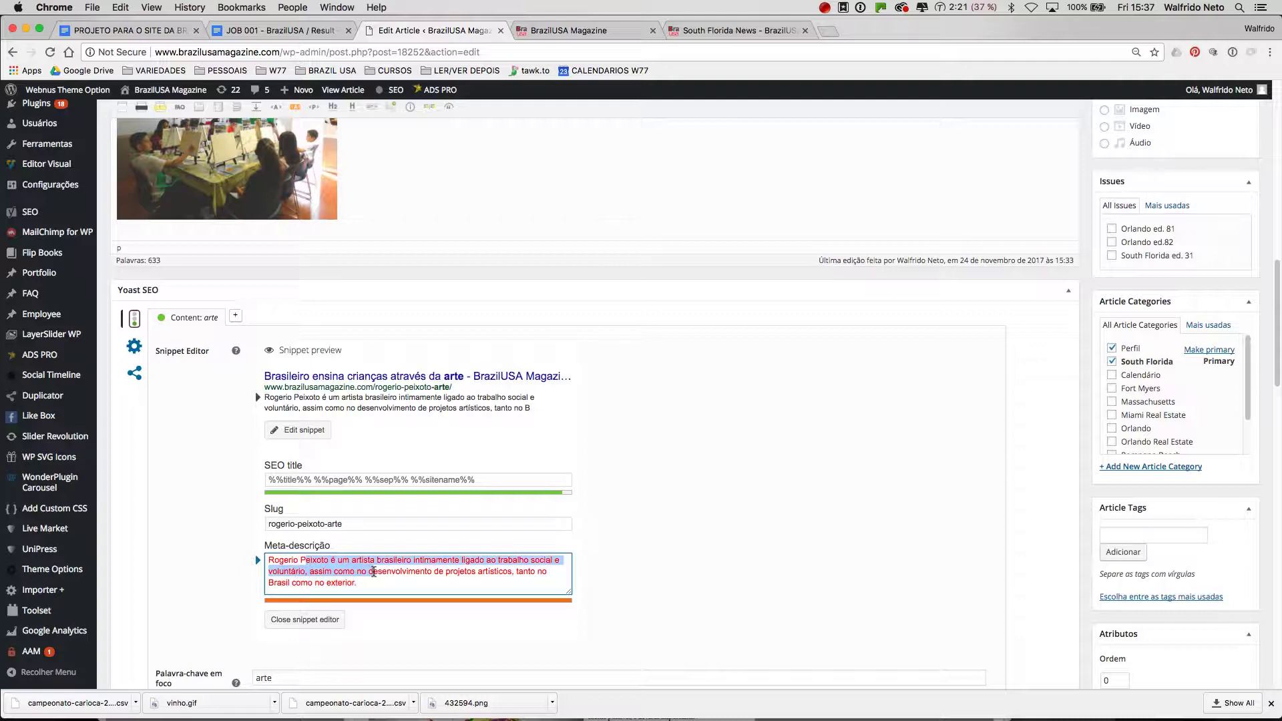
pyautogui.click(339, 567)
pyautogui.click(328, 559)
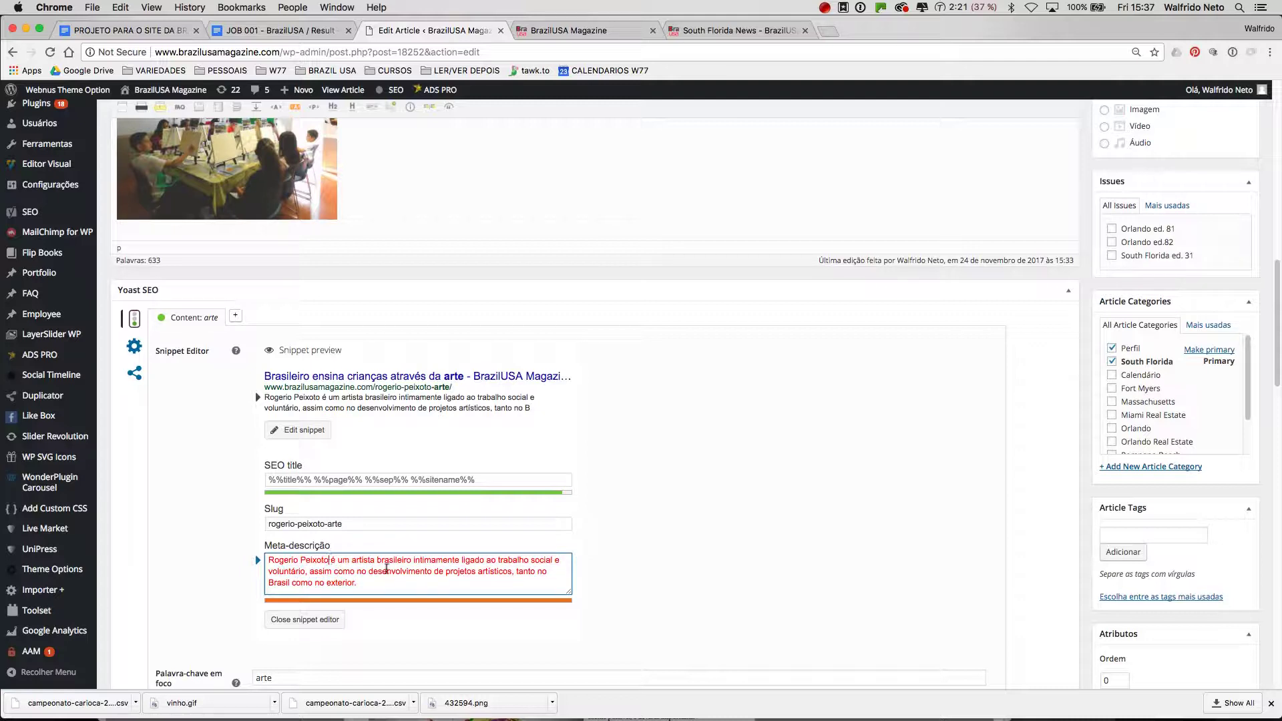
pyautogui.scroll(-5, 207, 537)
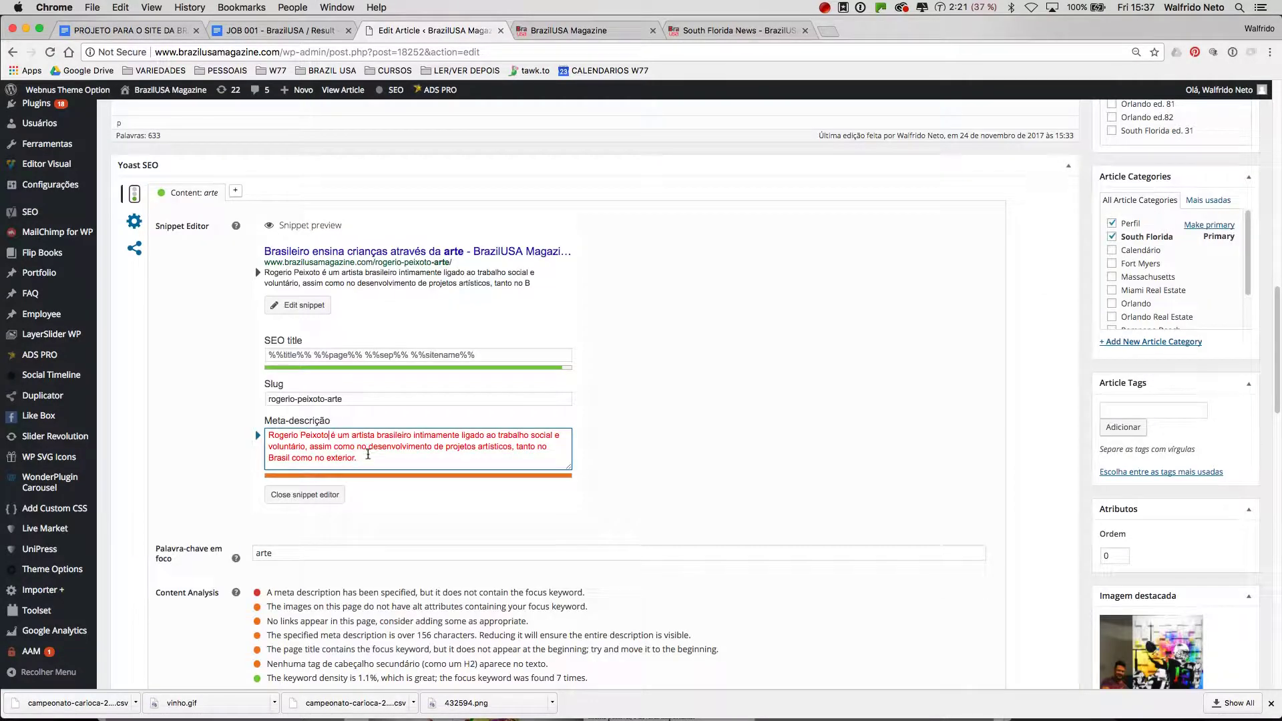
pyautogui.click(364, 460)
pyautogui.moveTo(267, 434); pyautogui.dragTo(327, 434)
pyautogui.click(476, 446)
pyautogui.write('te')
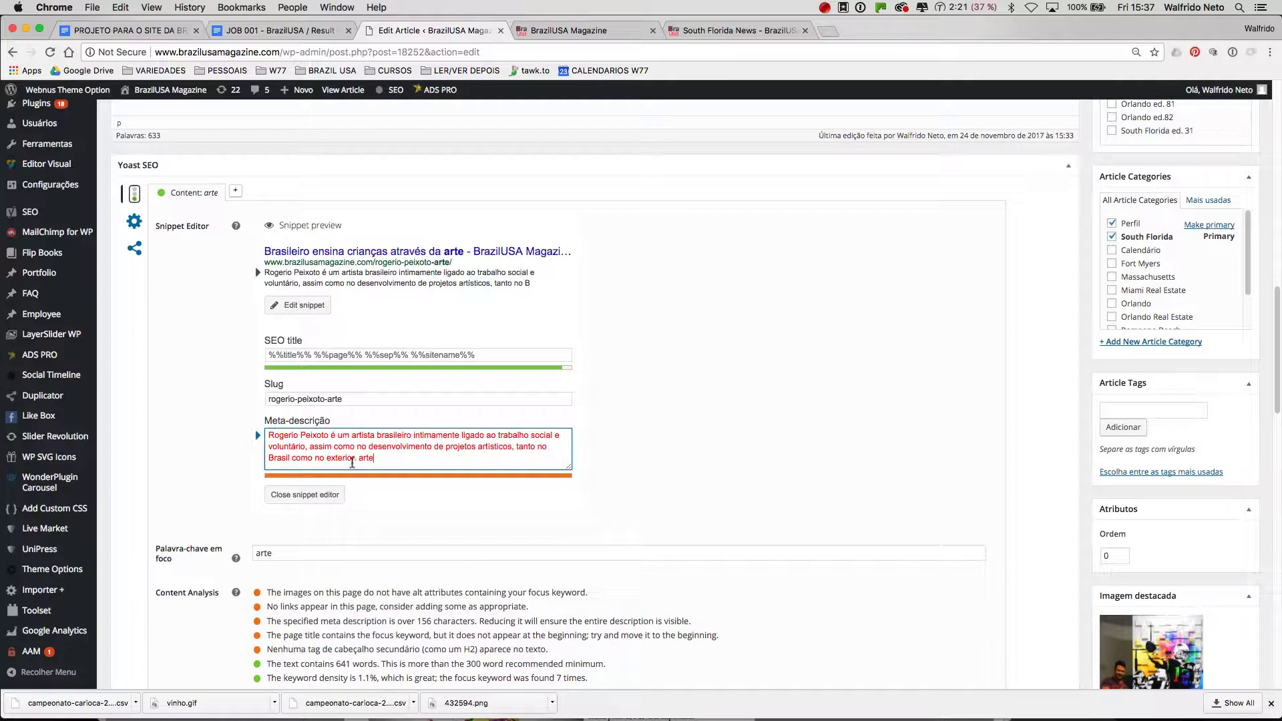
pyautogui.click(355, 457)
pyautogui.write('.')
# Step: Shorten the meta description by removing "intimamente" before "ligado" and "e voluntário" after "trabalho social"
pyautogui.moveTo(330, 436); pyautogui.dragTo(407, 432)
pyautogui.click(408, 434)
pyautogui.moveTo(414, 436); pyautogui.dragTo(460, 437)
pyautogui.press('BackSpace')
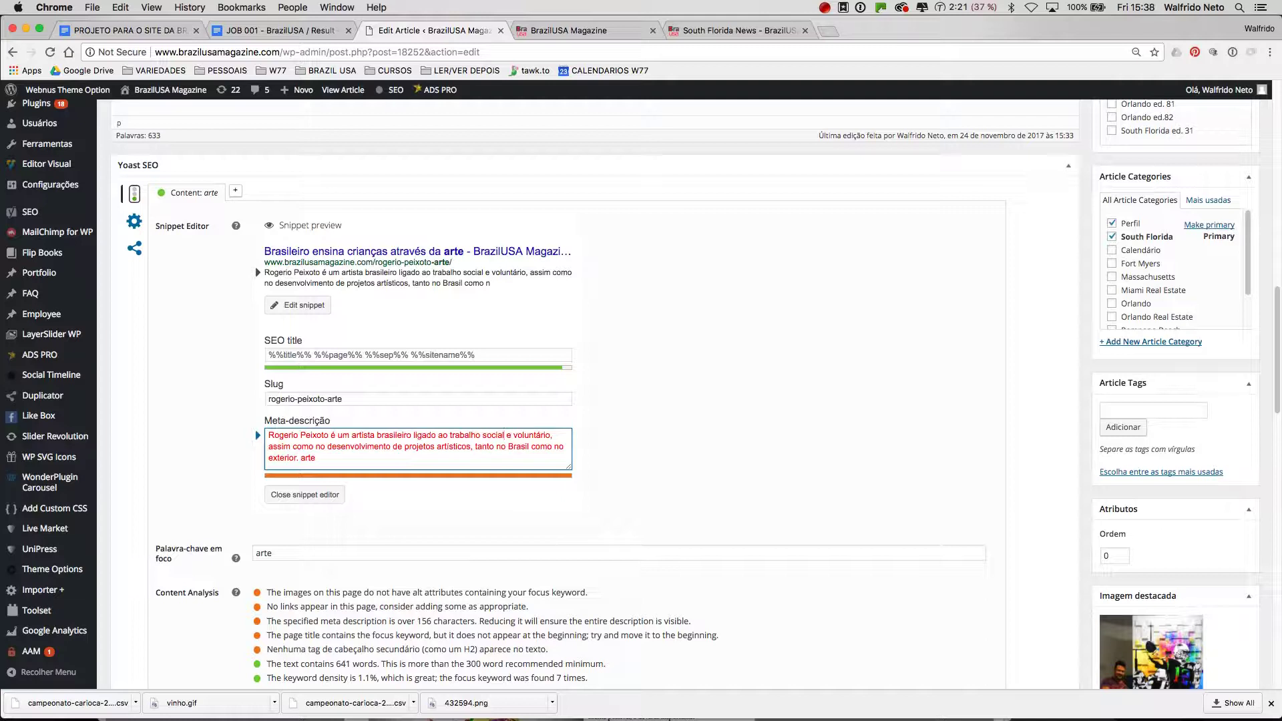
pyautogui.hotkey('alt', 'shift', 'Right')
pyautogui.hotkey('alt', 'shift', 'Right')
pyautogui.press('BackSpace')
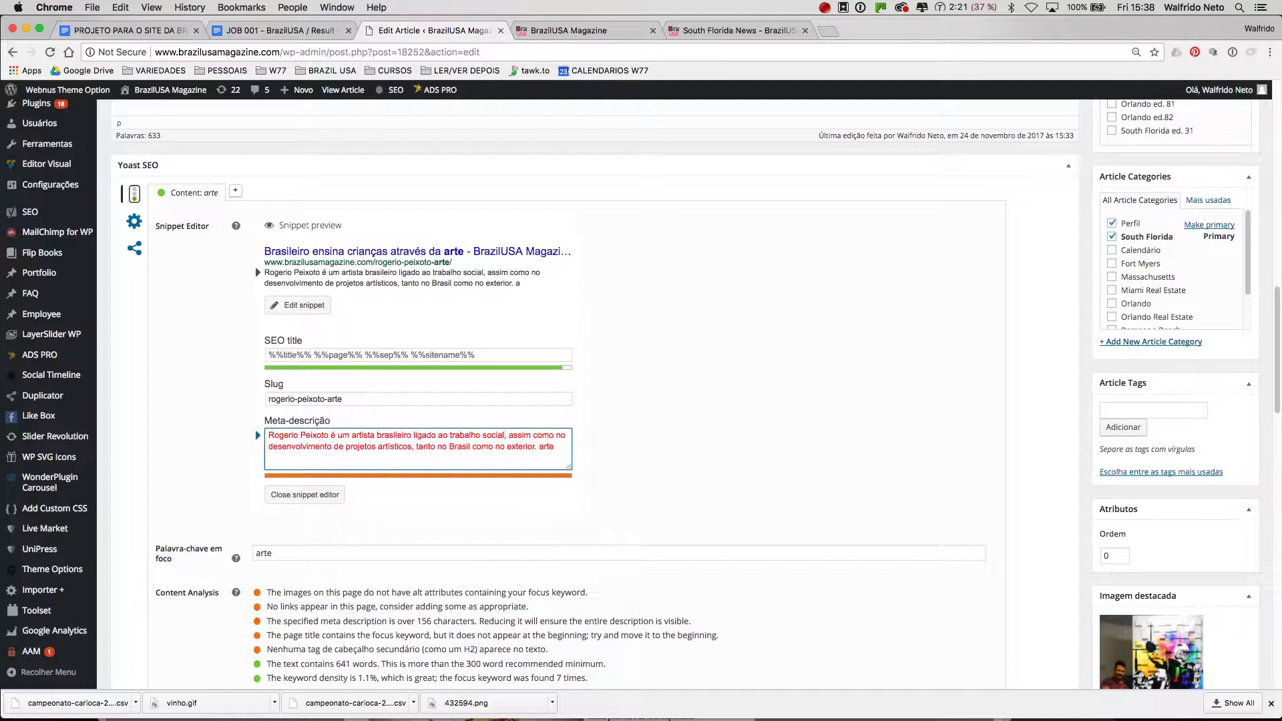
# Step: Remove "assim como no desenvolvimento de projetos artísticos" and its extra comma from the meta description
pyautogui.hotkey('alt', 'shift', 'Right')
pyautogui.hotkey('alt', 'shift', 'Right')
pyautogui.hotkey('alt', 'shift', 'Right')
pyautogui.hotkey('alt', 'shift', 'Right')
pyautogui.hotkey('alt', 'shift', 'Right')
pyautogui.hotkey('alt', 'shift', 'Right')
pyautogui.hotkey('alt', 'shift', 'Right')
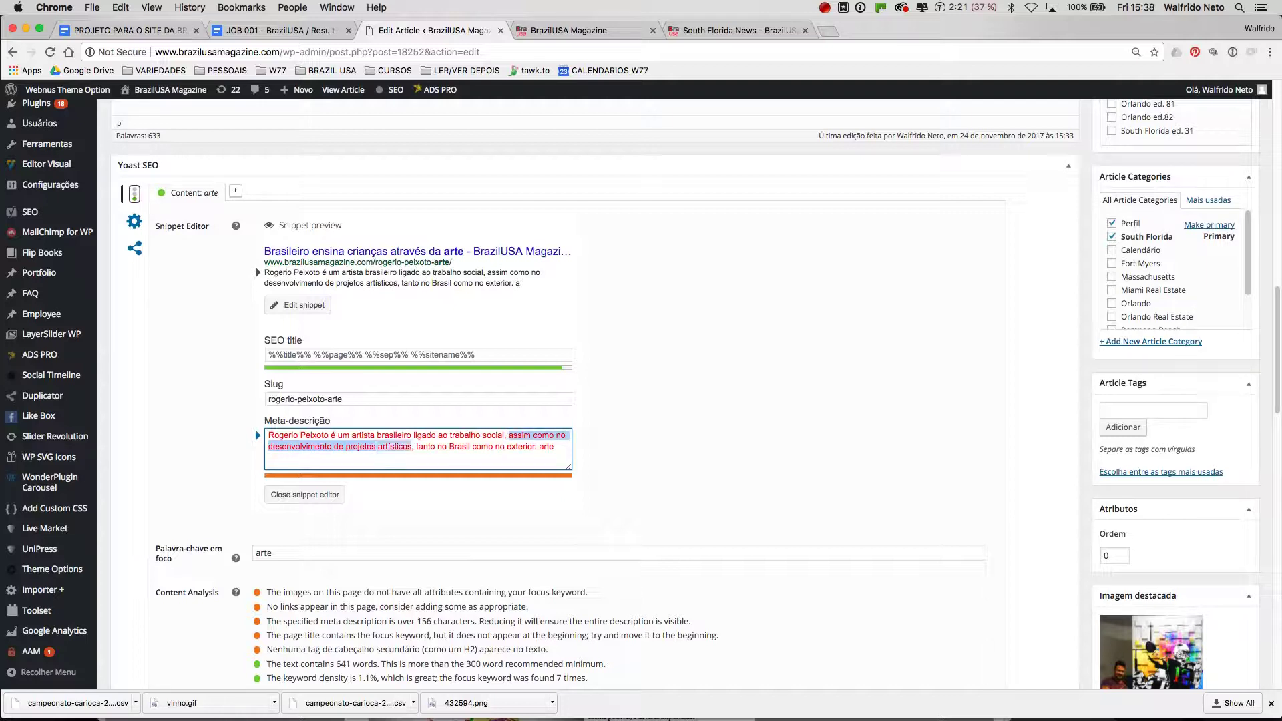
pyautogui.press('BackSpace')
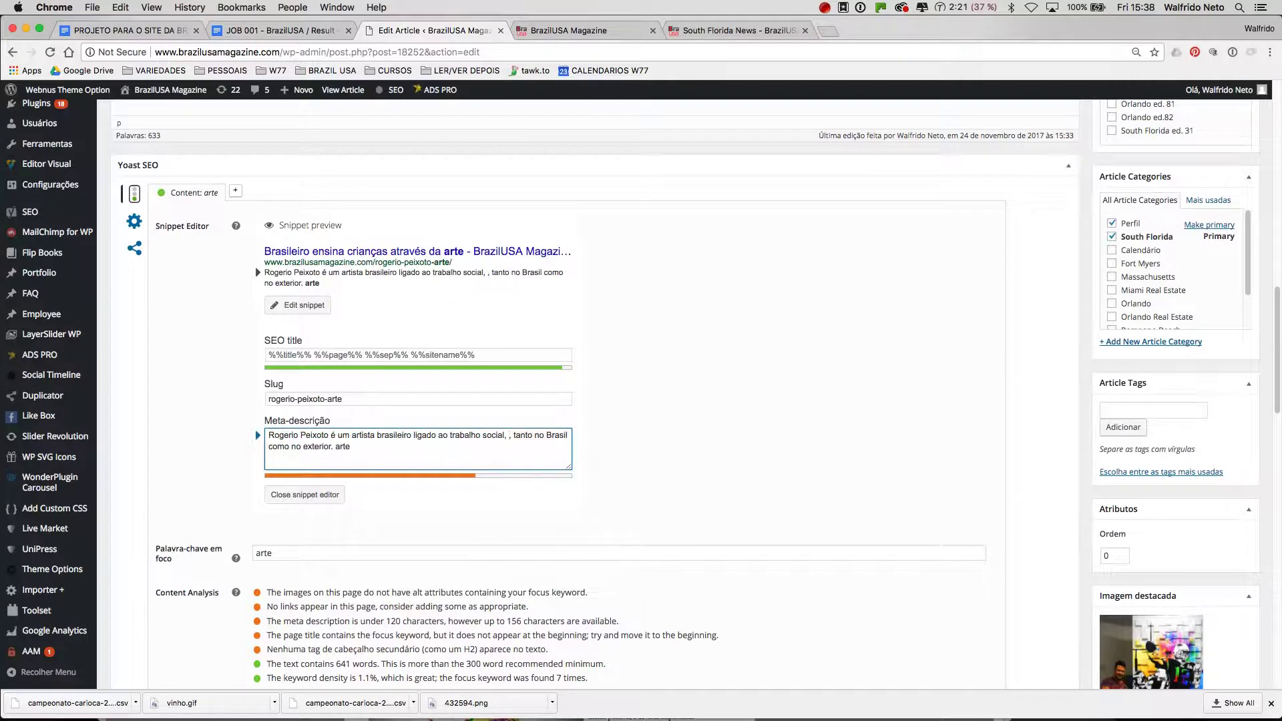
pyautogui.press('BackSpace')
pyautogui.press('BackSpace')
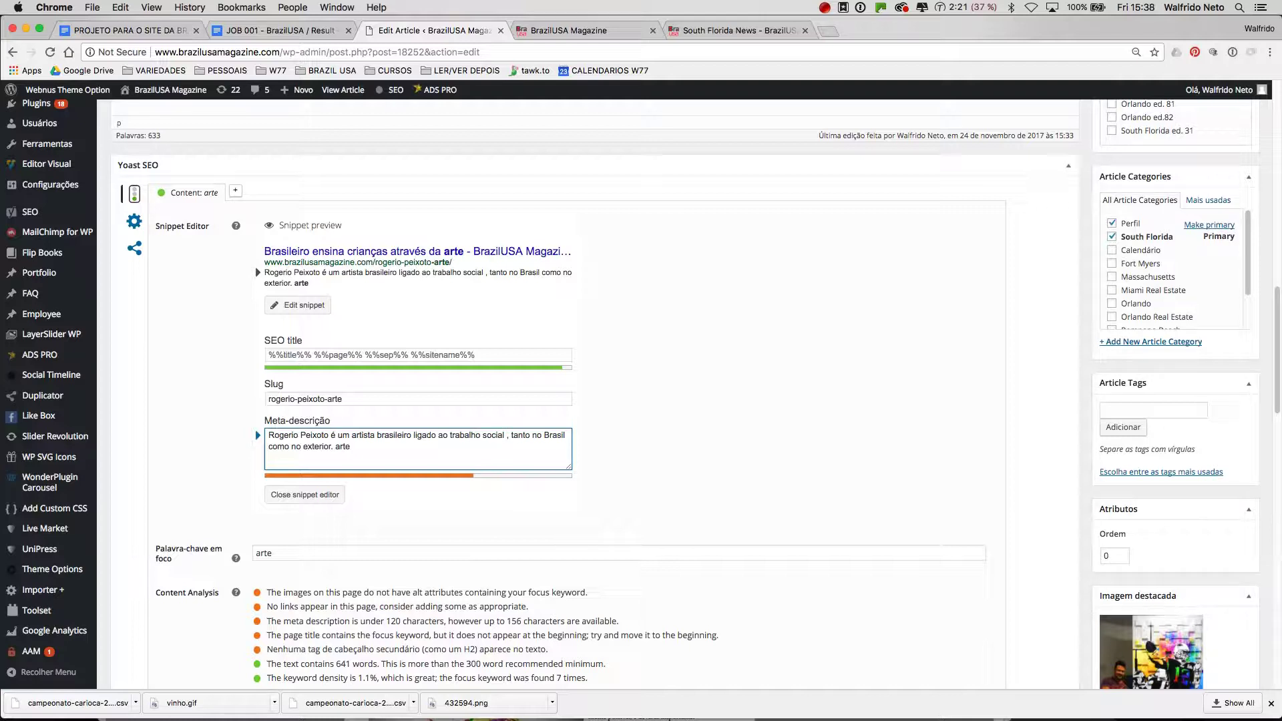
# Step: Insert "voltado à arte" after "trabalho social" in the meta description
pyautogui.write('voltdo')
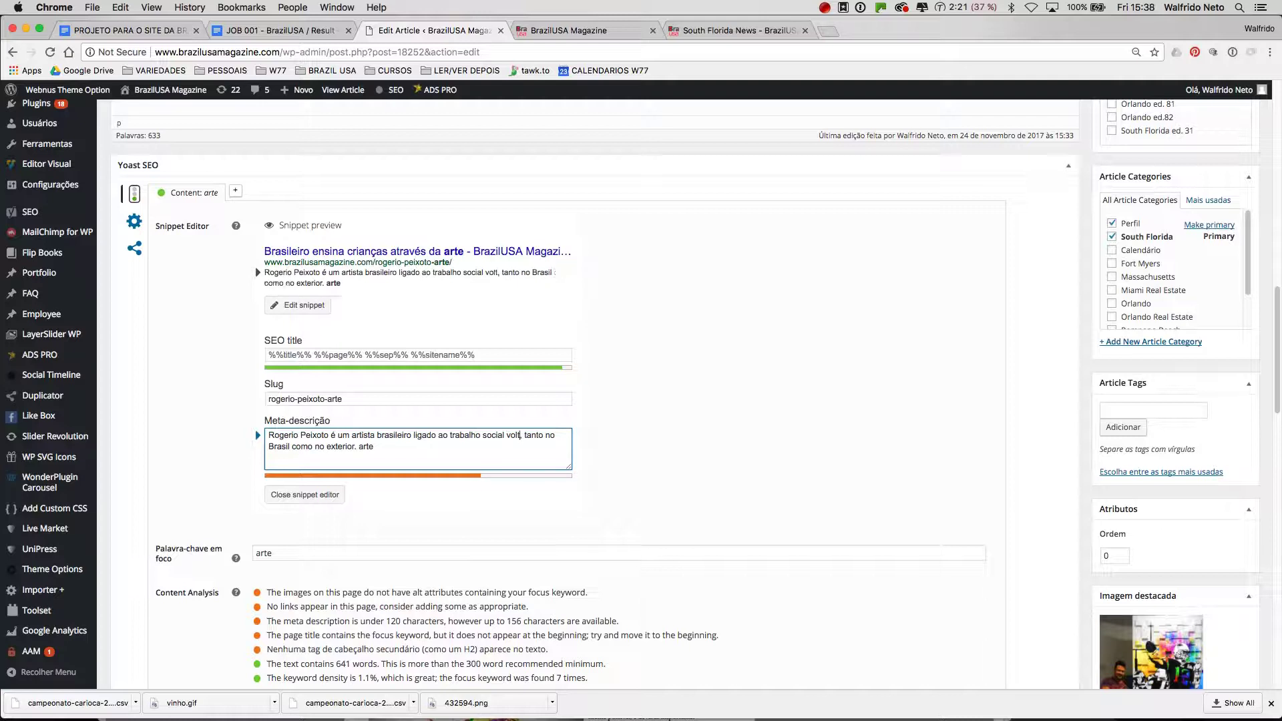
pyautogui.press('BackSpace')
pyautogui.press('BackSpace')
pyautogui.press('BackSpace')
pyautogui.write('ado')
pyautogui.write(' `')
pyautogui.write('a art')
pyautogui.write('e')
# Step: Remove the leftover "arte" at the end of the meta description and close the snippet editor
pyautogui.hotkey('alt', 'shift', 'Left')
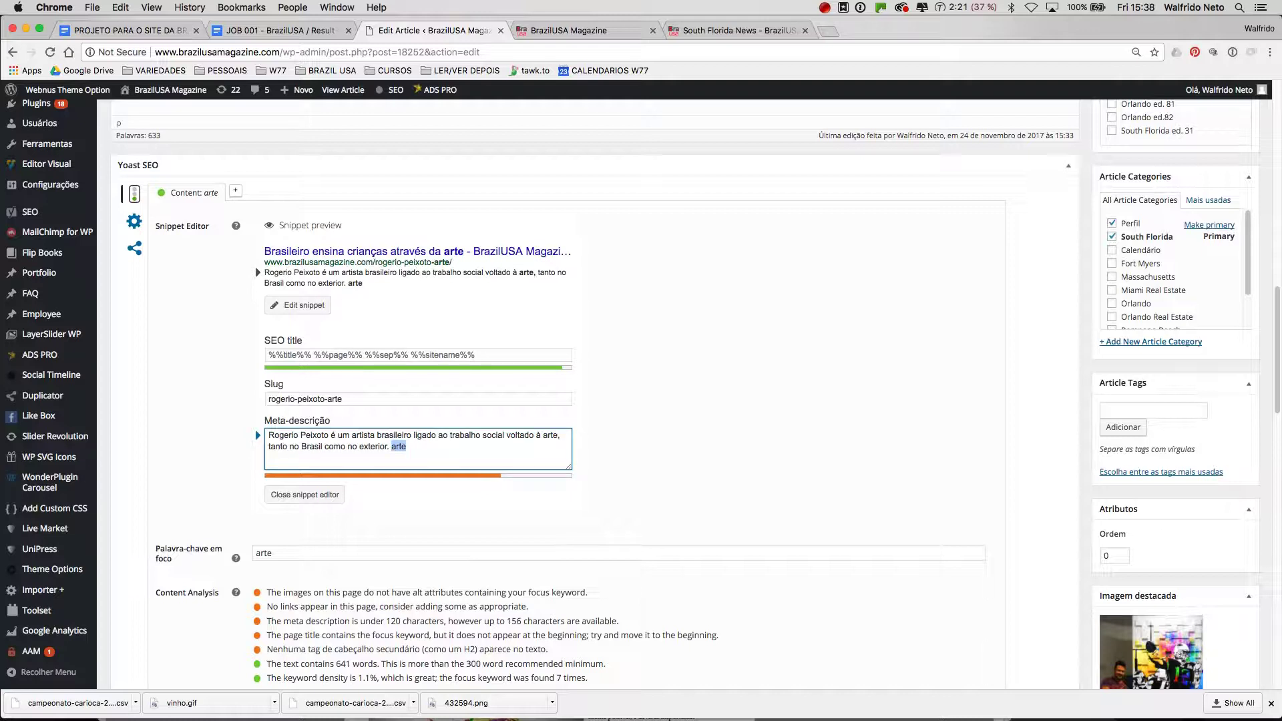
pyautogui.press('BackSpace')
pyautogui.click(300, 495)
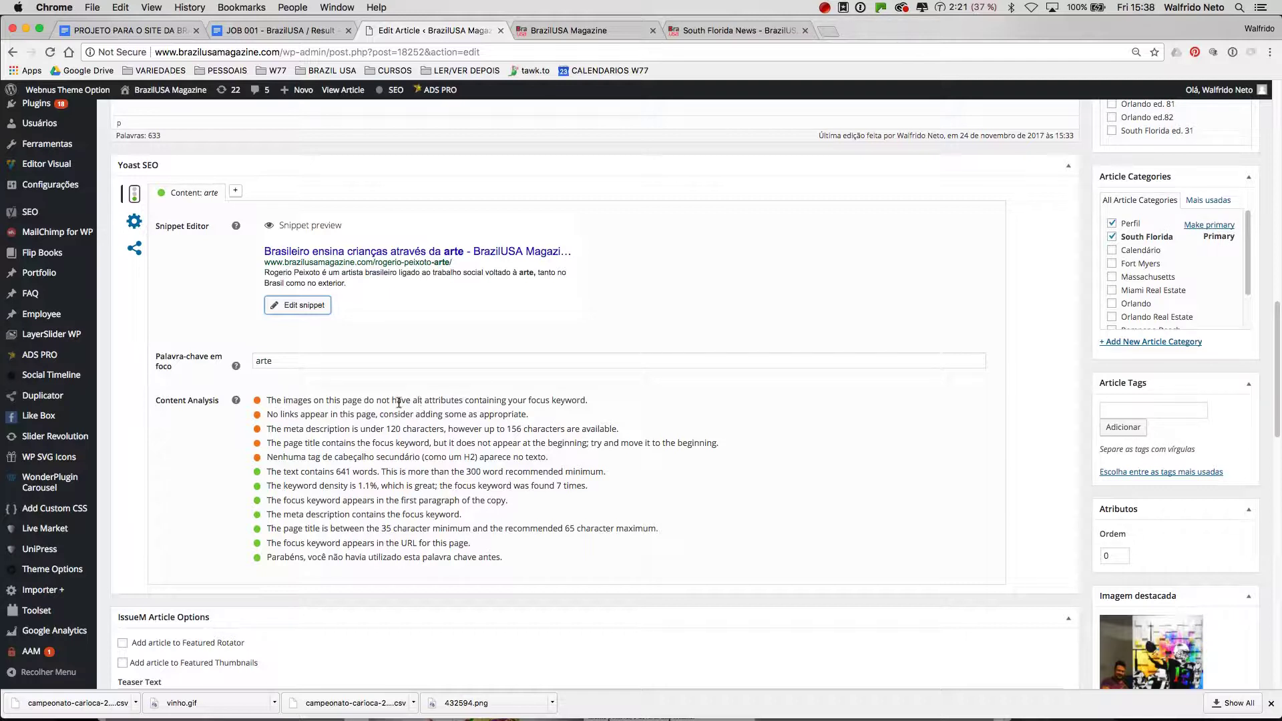
# Step: Examine the content analysis item on image alt attributes and compare it with the focus keyword
pyautogui.moveTo(326, 401); pyautogui.dragTo(539, 401)
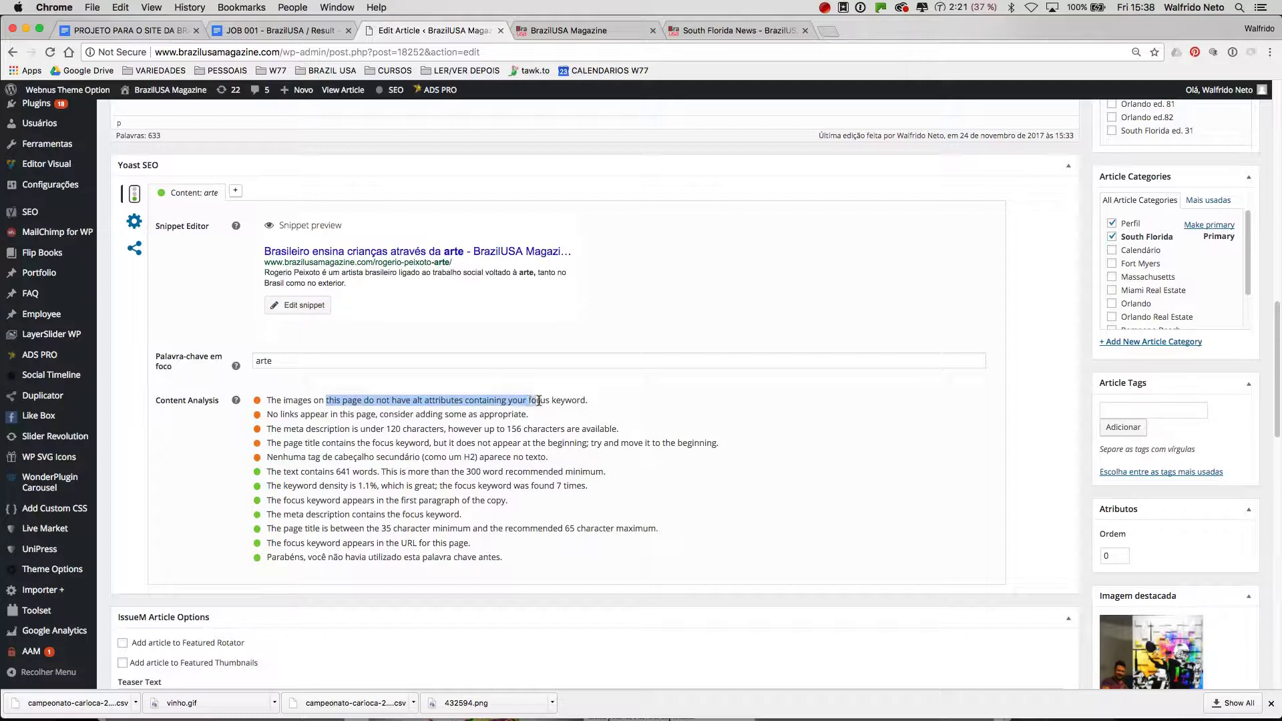
pyautogui.click(419, 401)
pyautogui.moveTo(420, 401); pyautogui.dragTo(461, 400)
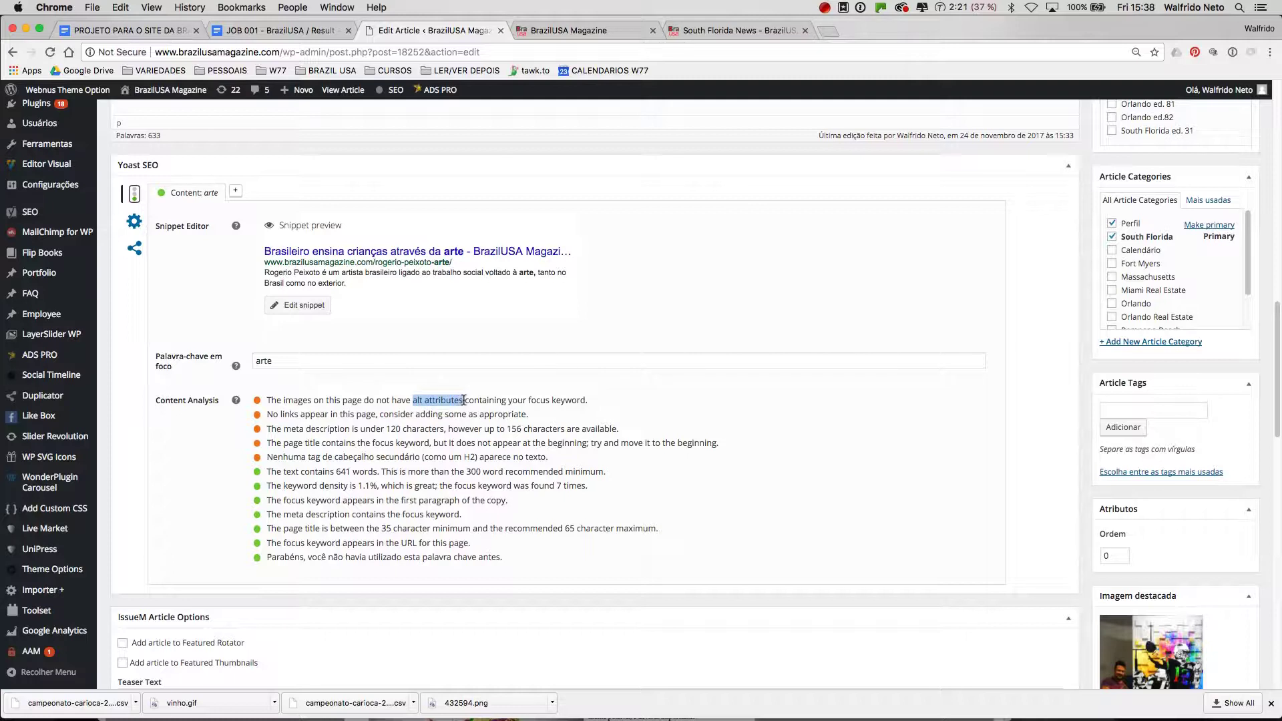
pyautogui.doubleClick(519, 401)
pyautogui.moveTo(537, 400); pyautogui.dragTo(713, 423)
pyautogui.click(272, 361)
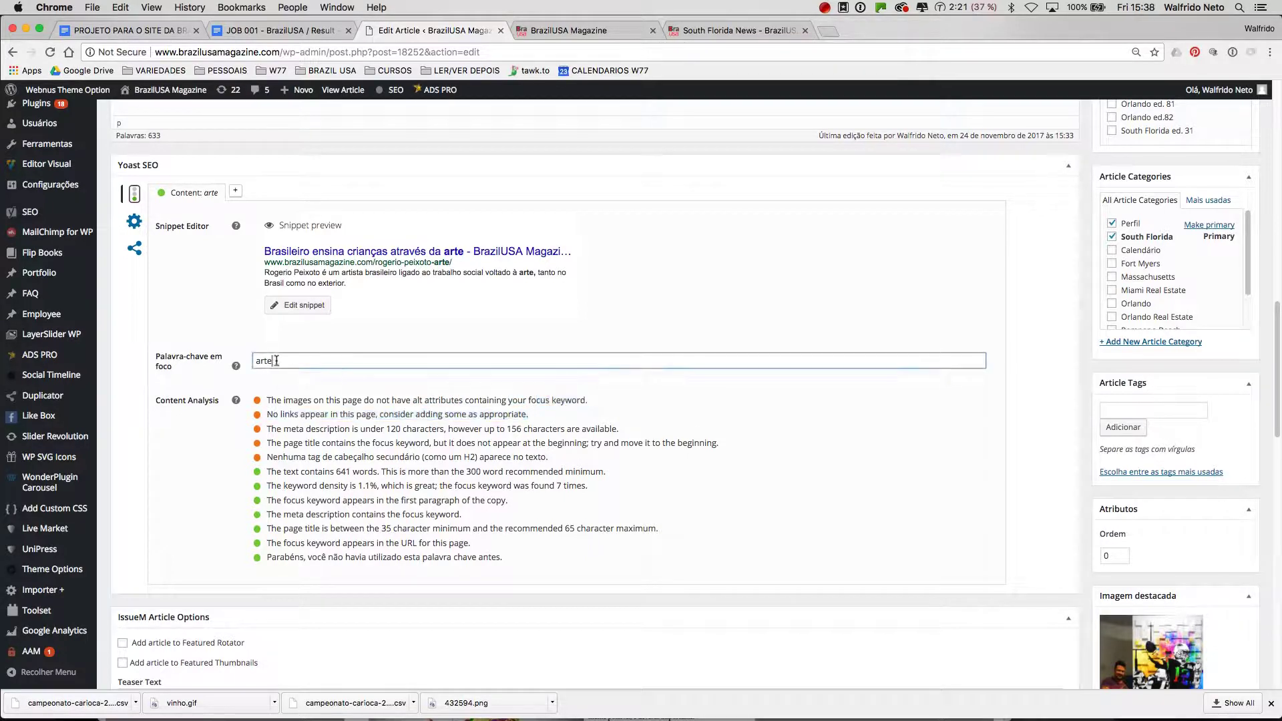
pyautogui.click(219, 318)
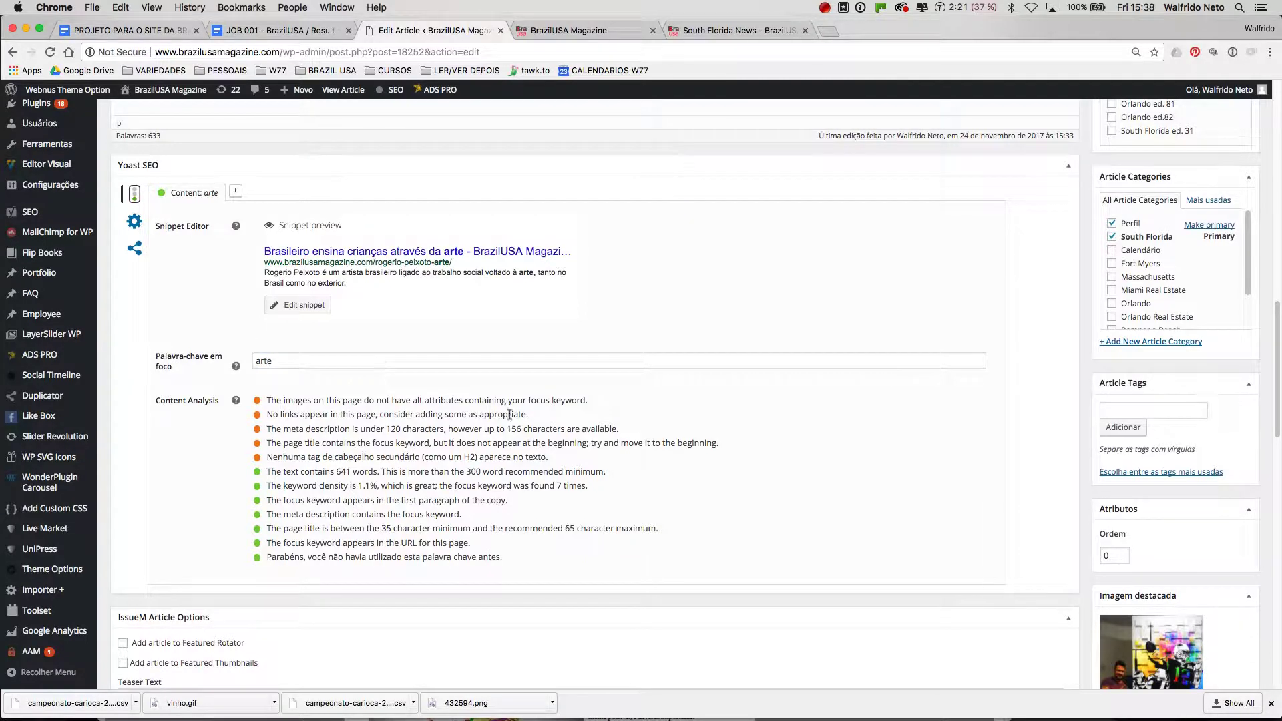
# Step: Append "arte" to the alternative text of the classroom painting photo at the end of the article and update the image
pyautogui.scroll(3, 687, 464)
pyautogui.scroll(2, 685, 458)
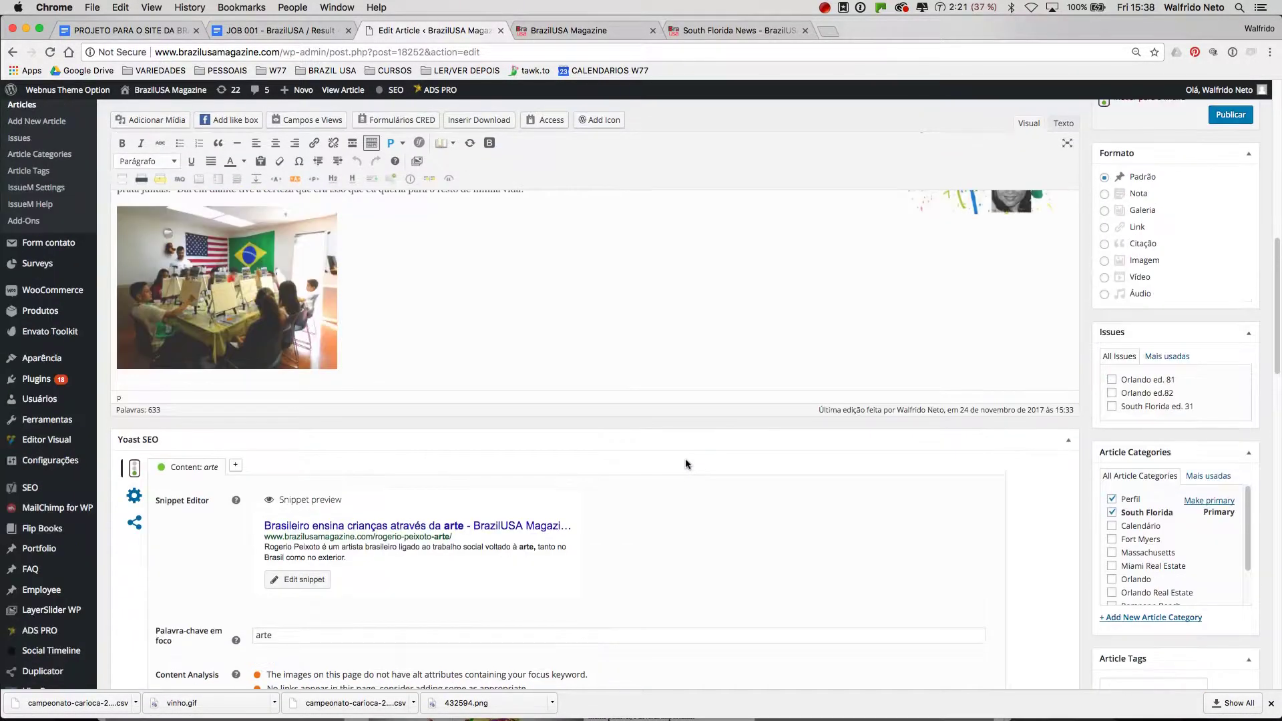
pyautogui.click(361, 307)
pyautogui.click(297, 312)
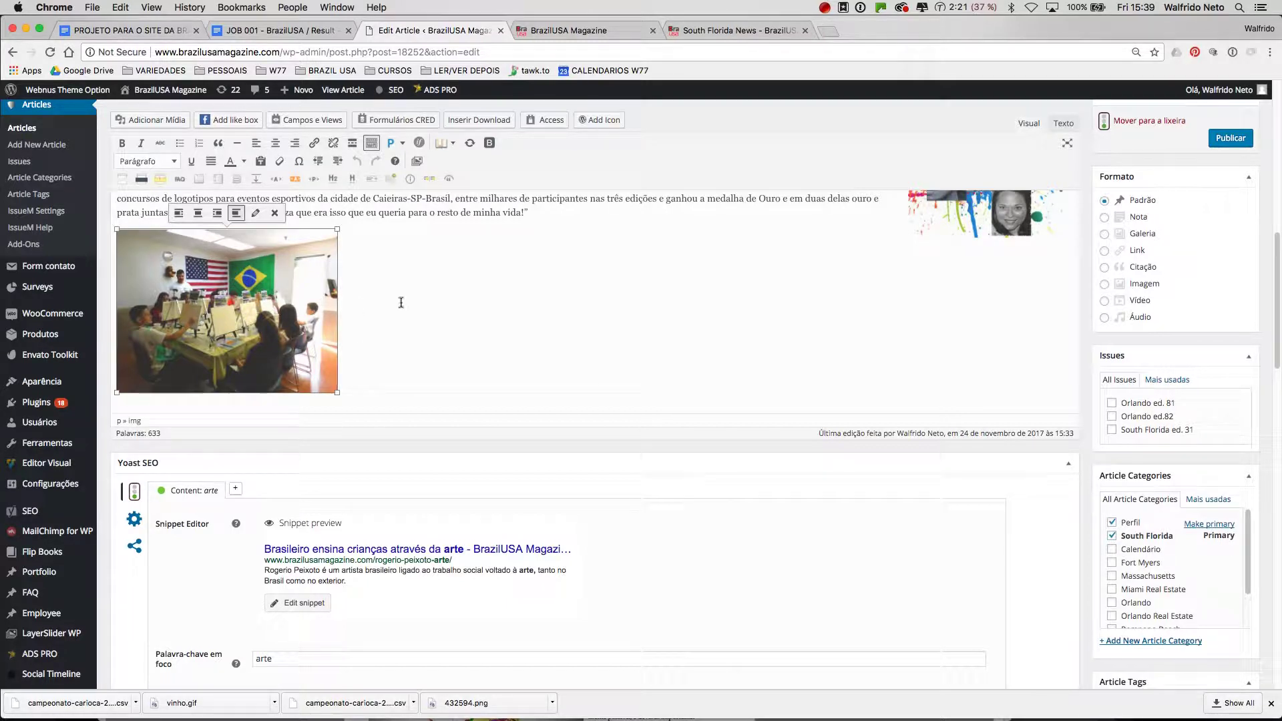
pyautogui.click(258, 214)
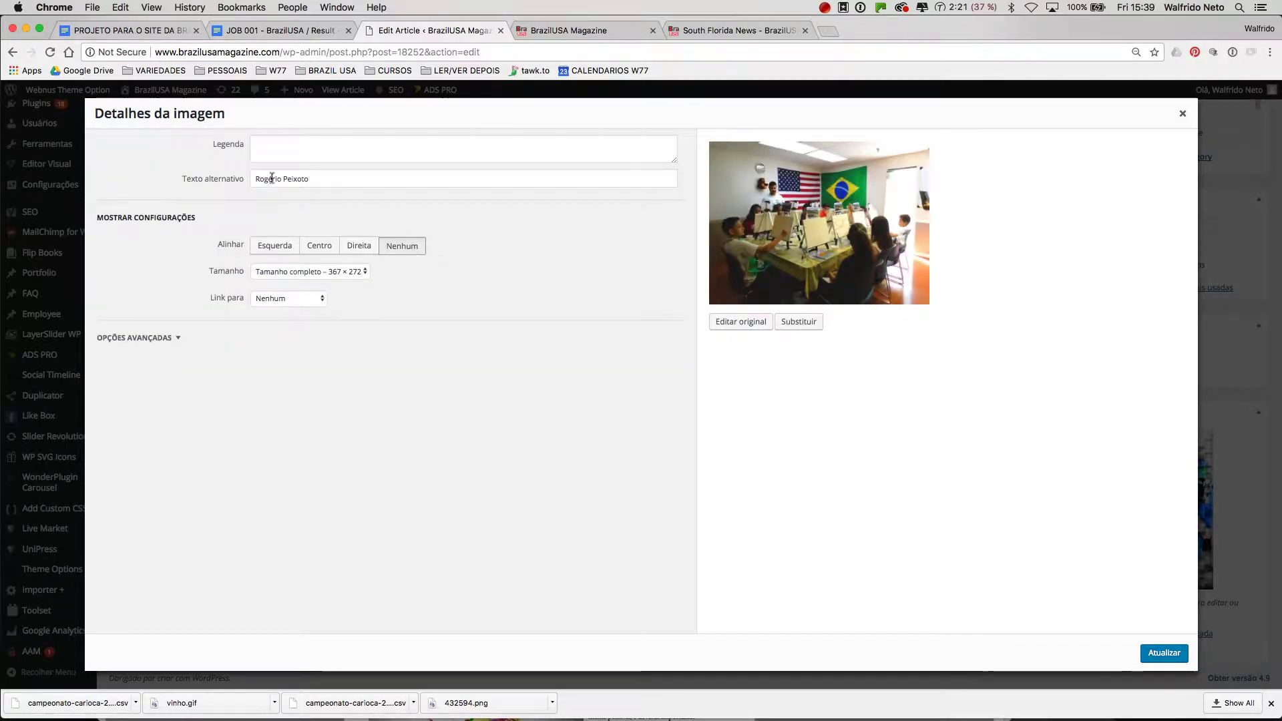
pyautogui.click(336, 179)
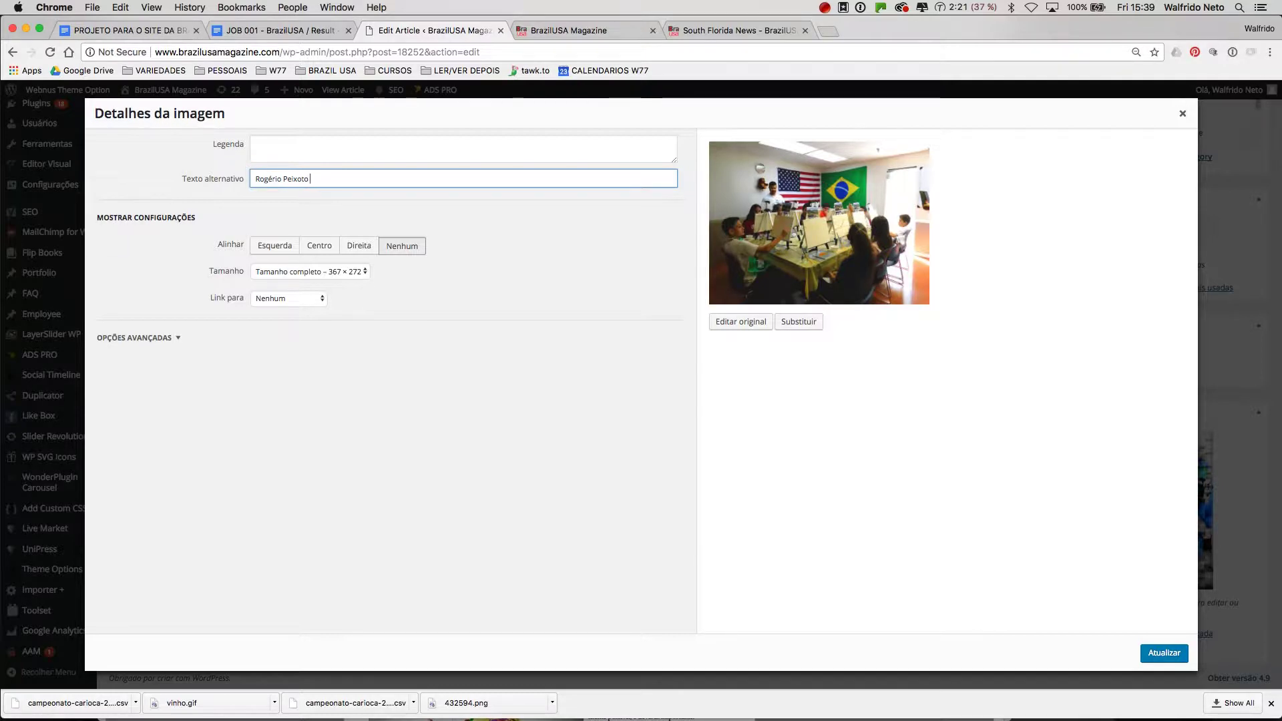
pyautogui.press('BackSpace')
pyautogui.press('BackSpace')
pyautogui.press('BackSpace')
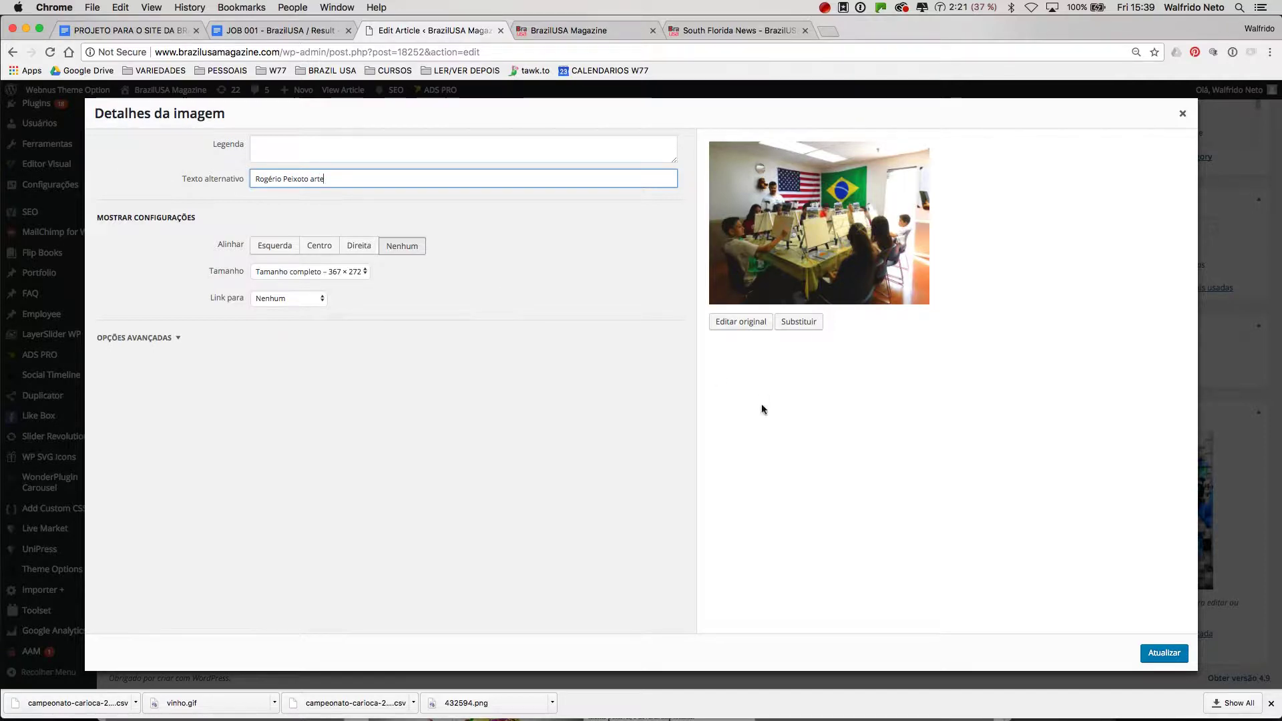
pyautogui.click(1160, 653)
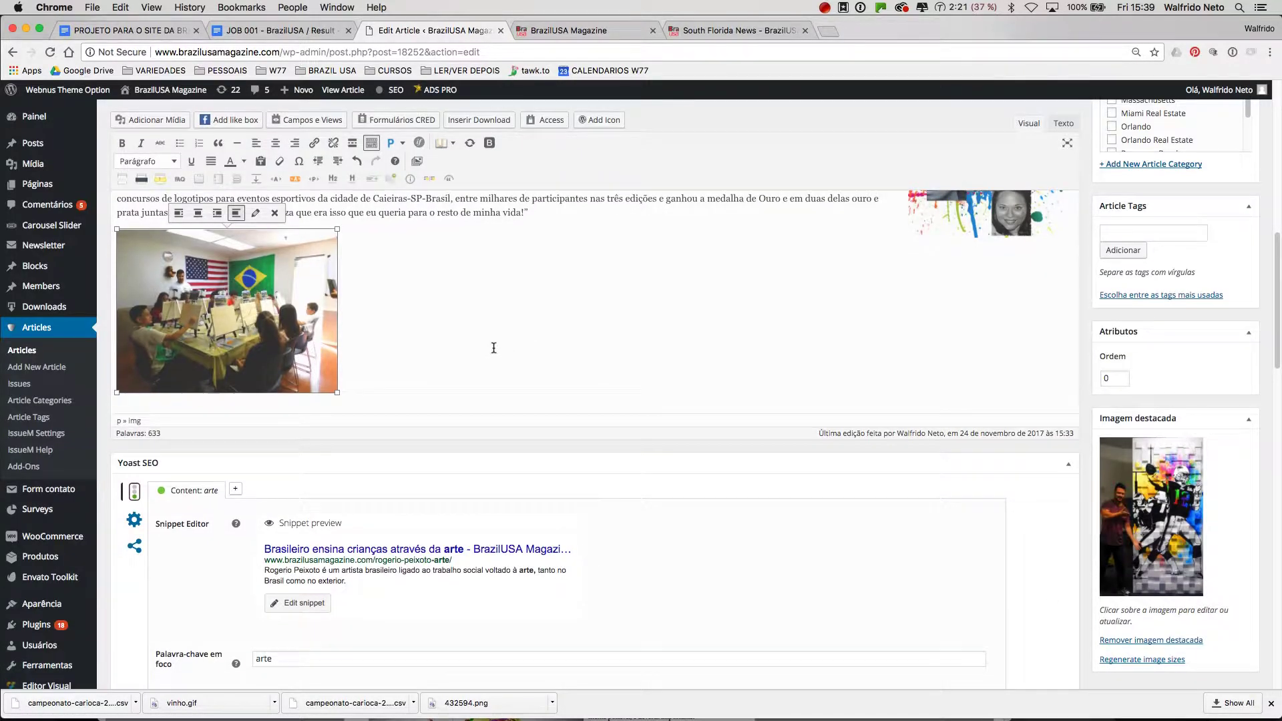
# Step: Append "arte" to the alternative text of the right-aligned portrait collage and update the image
pyautogui.scroll(4, 494, 347)
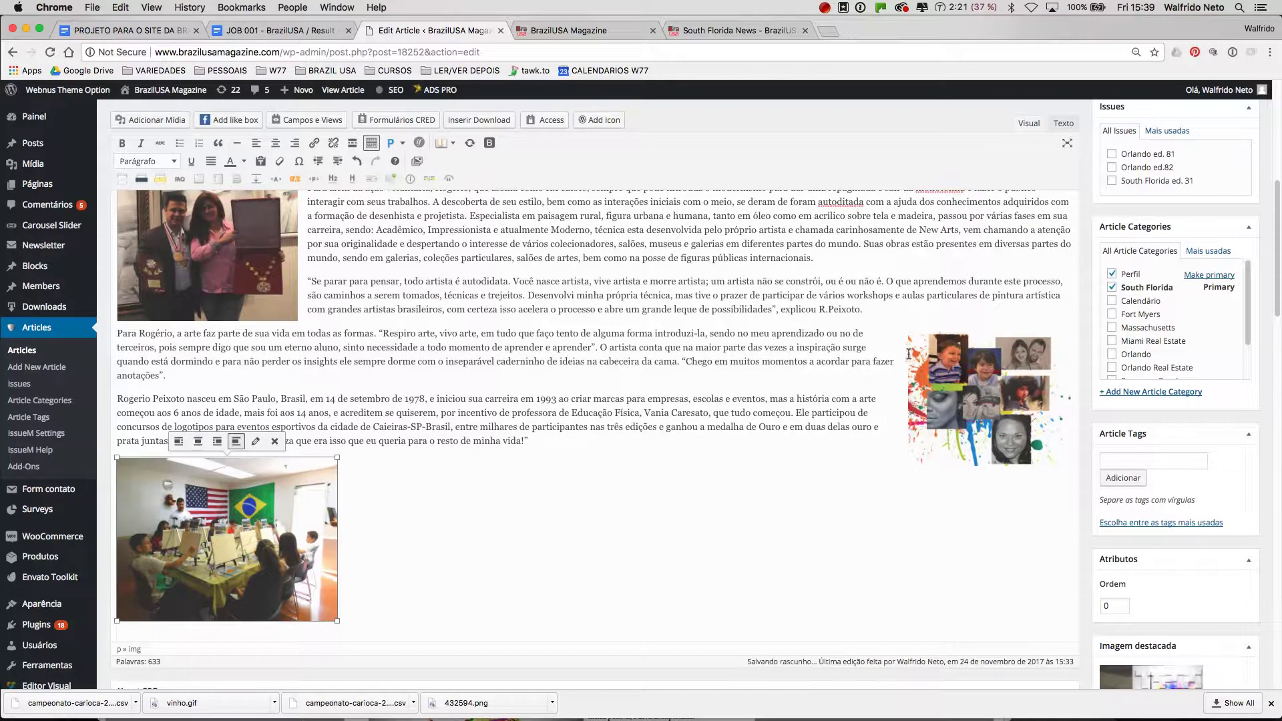
pyautogui.click(904, 355)
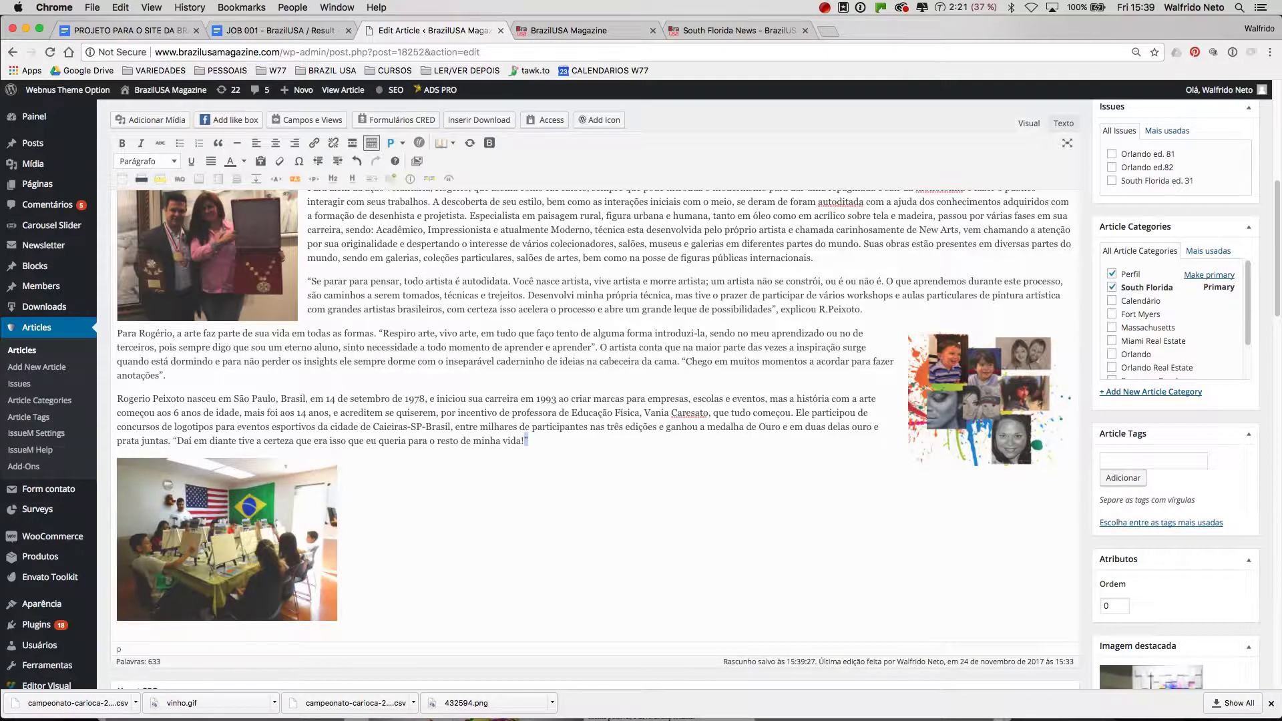
pyautogui.click(904, 304)
pyautogui.click(990, 398)
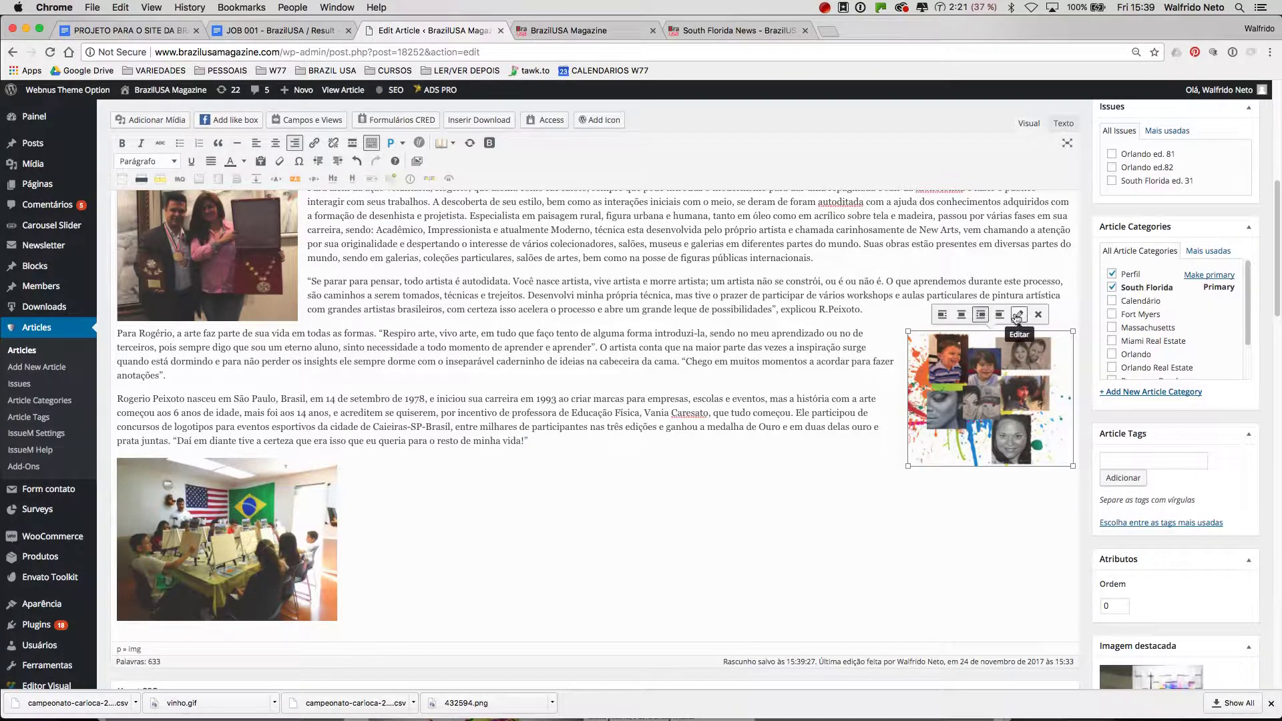
pyautogui.click(875, 313)
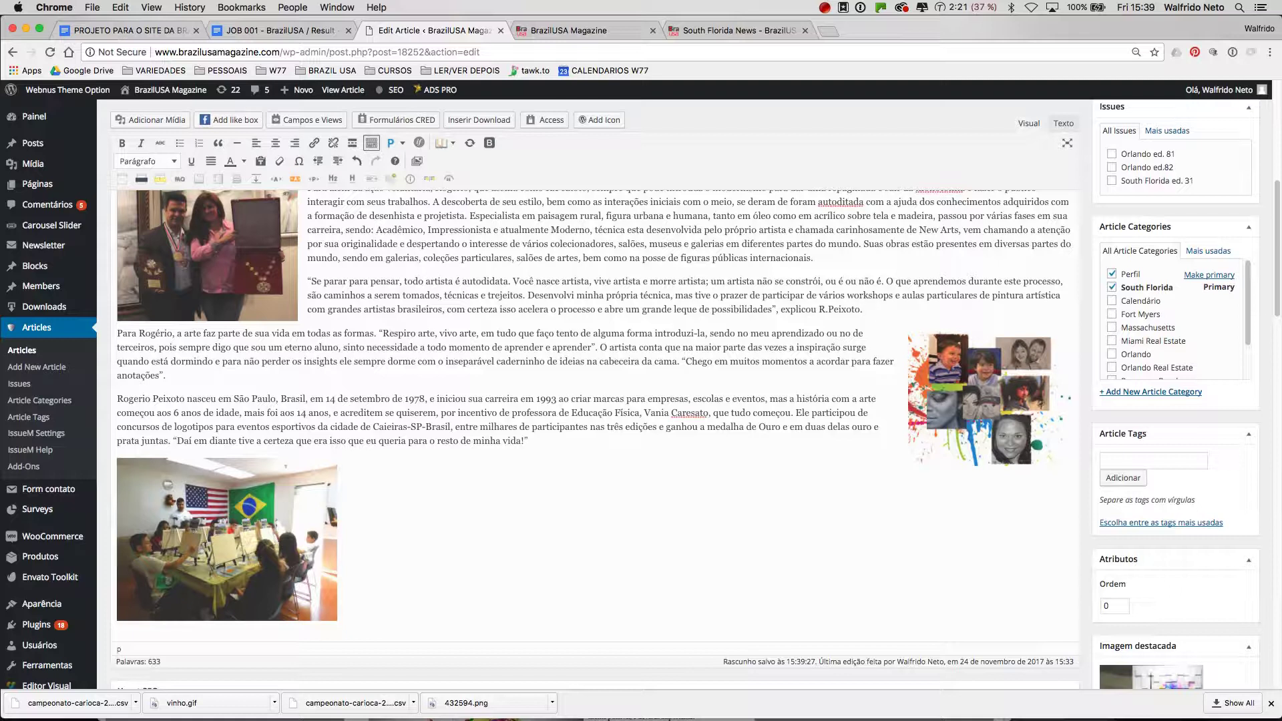
pyautogui.click(990, 398)
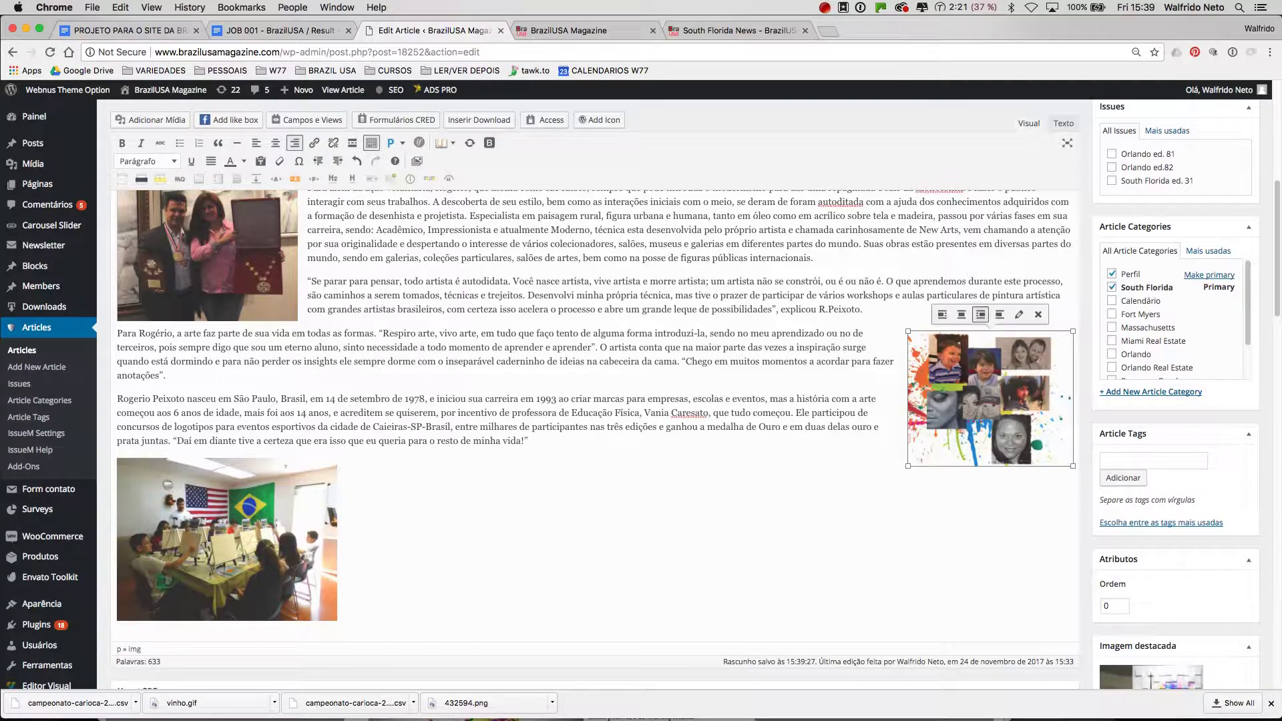
pyautogui.click(1020, 316)
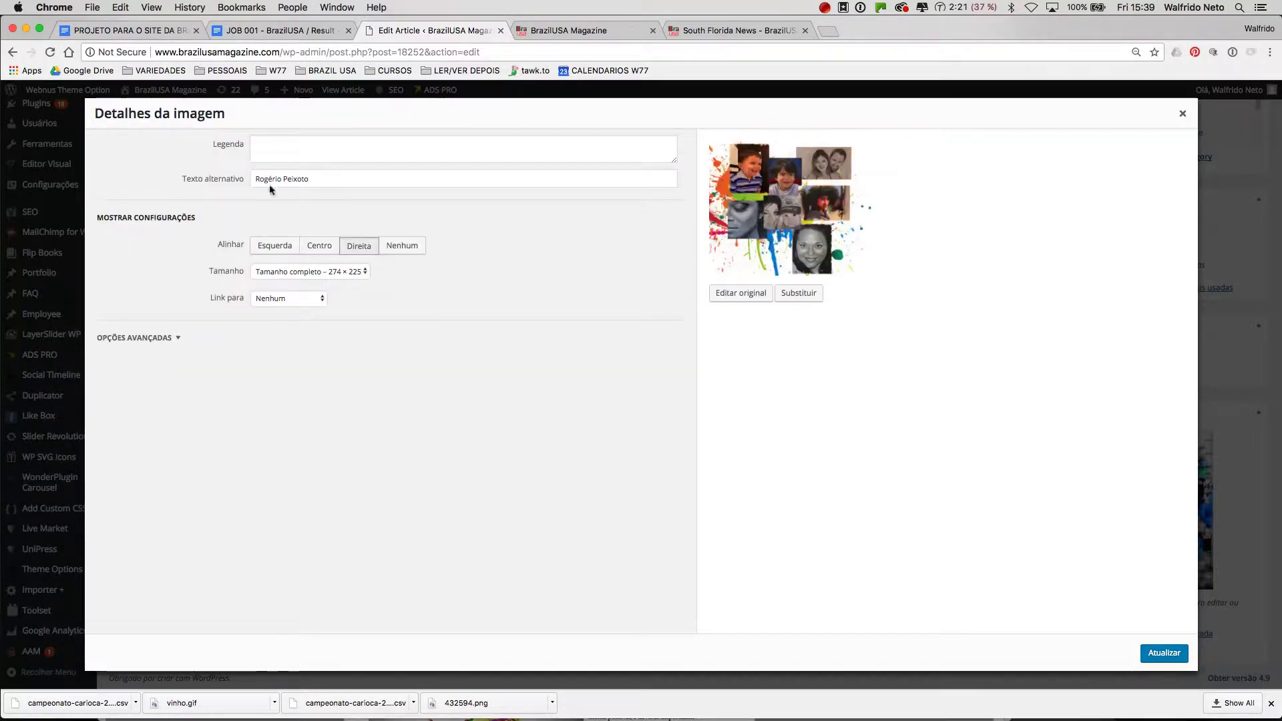
pyautogui.click(355, 178)
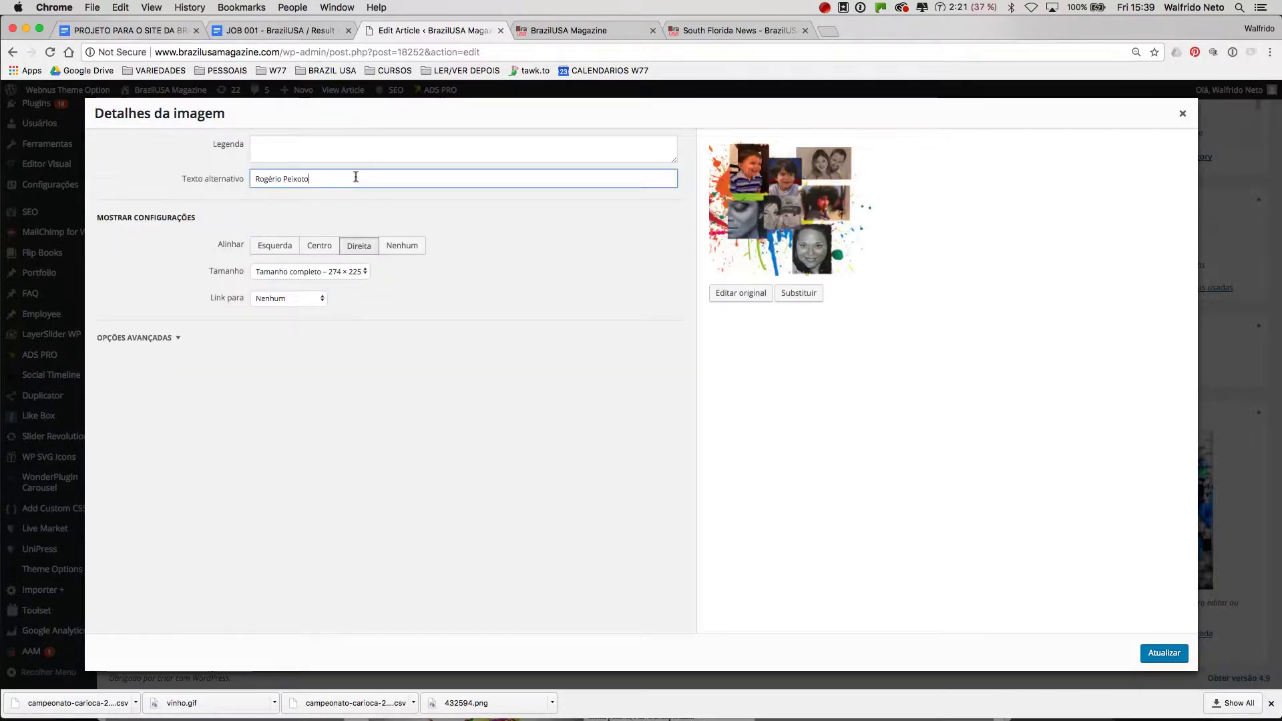
pyautogui.write('arte')
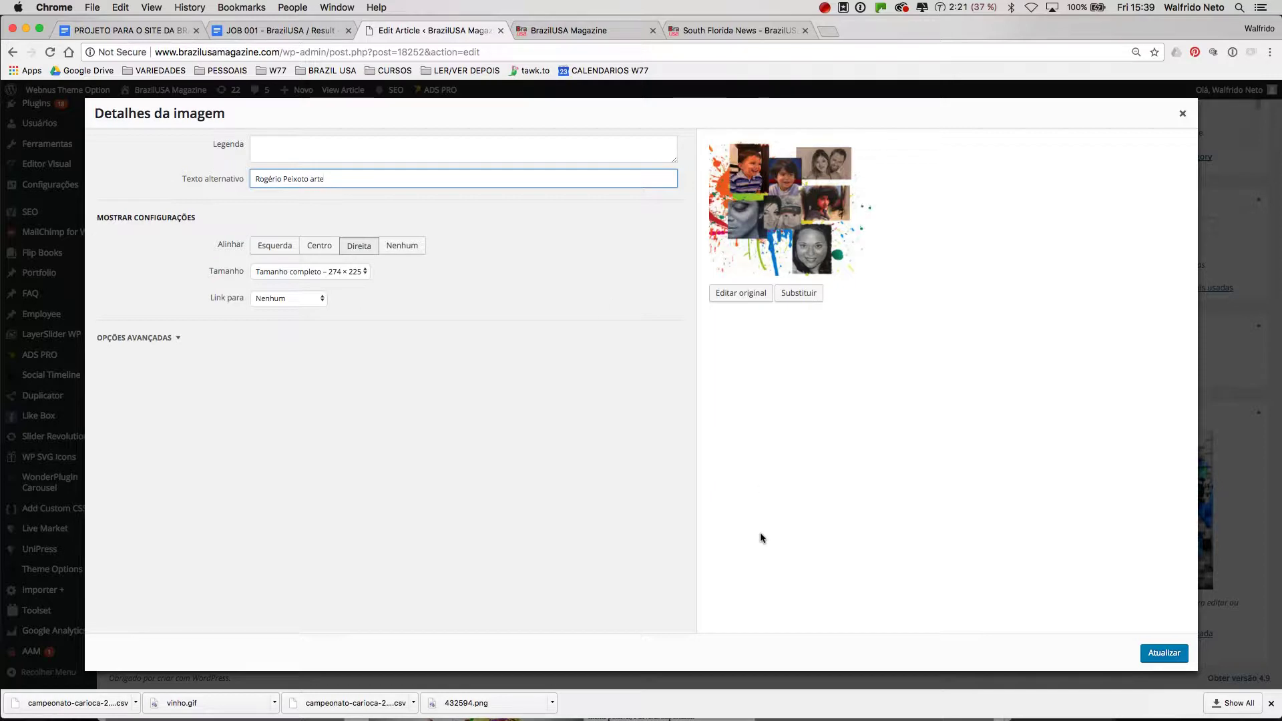
pyautogui.click(1150, 657)
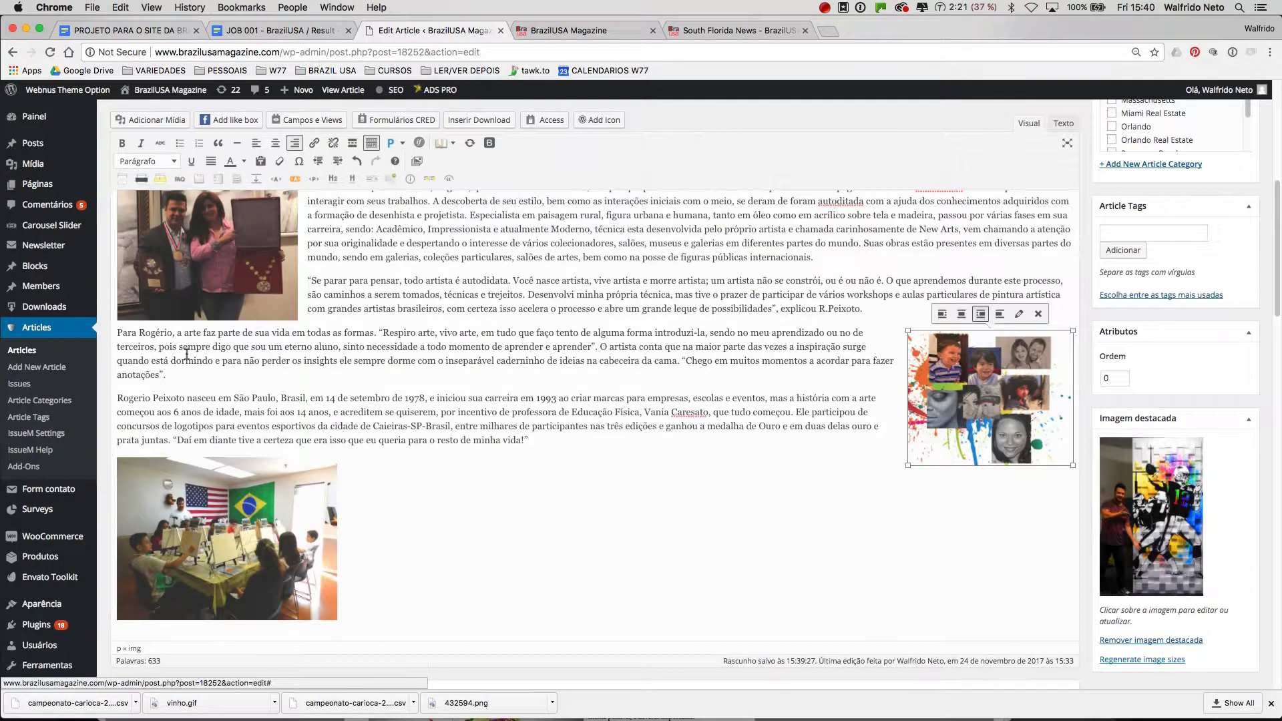
# Step: Set the alternative text of the left-aligned photo of the couple with medals to the artist's full name plus "arte"
pyautogui.scroll(2, 285, 334)
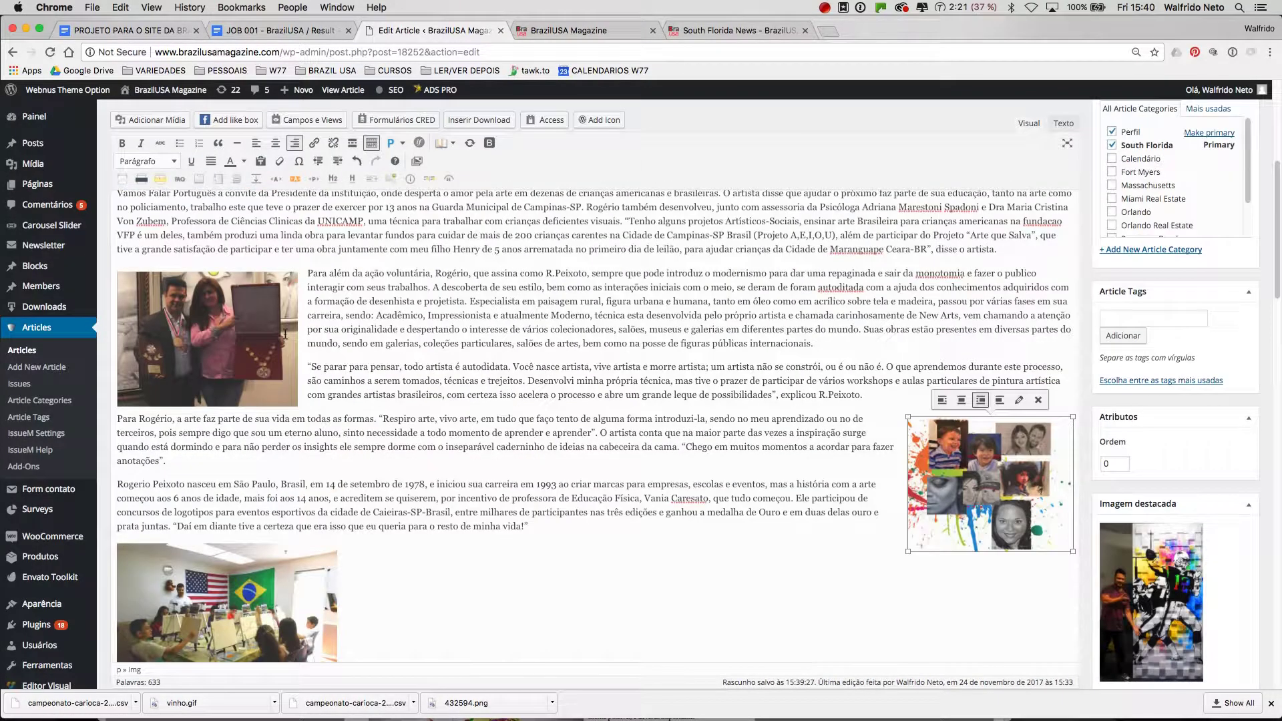
pyautogui.click(309, 273)
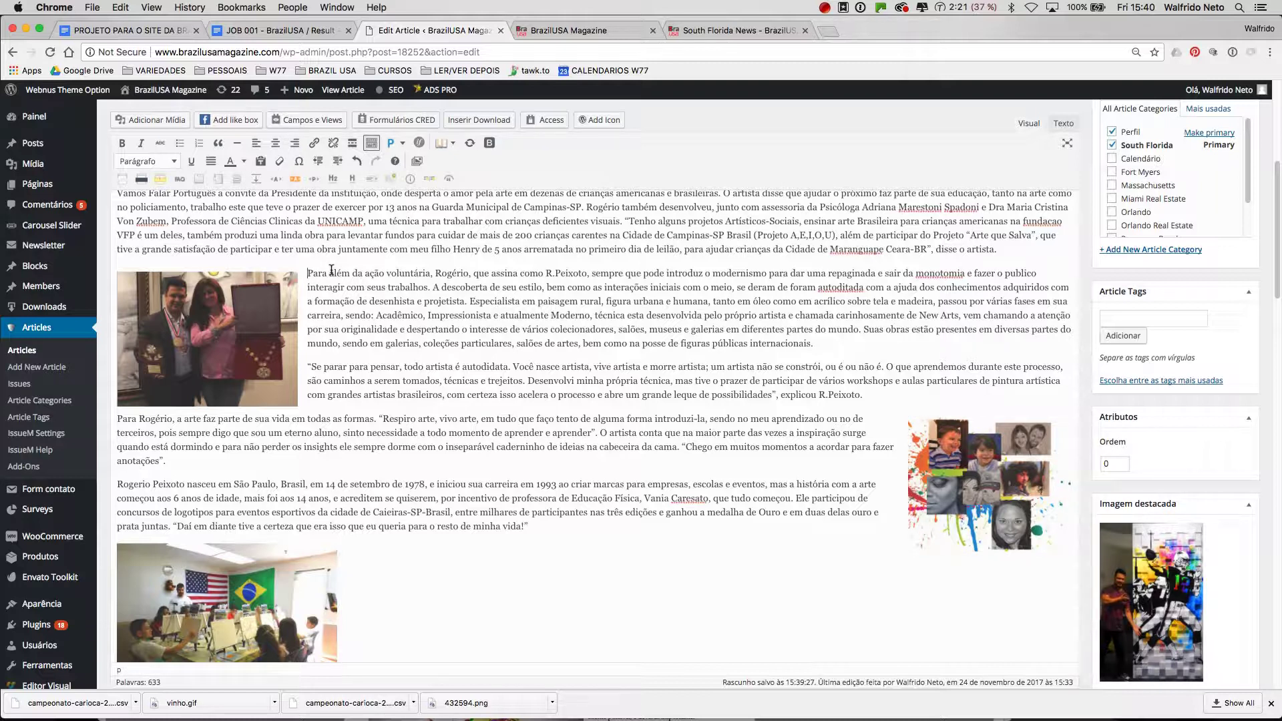
pyautogui.click(207, 338)
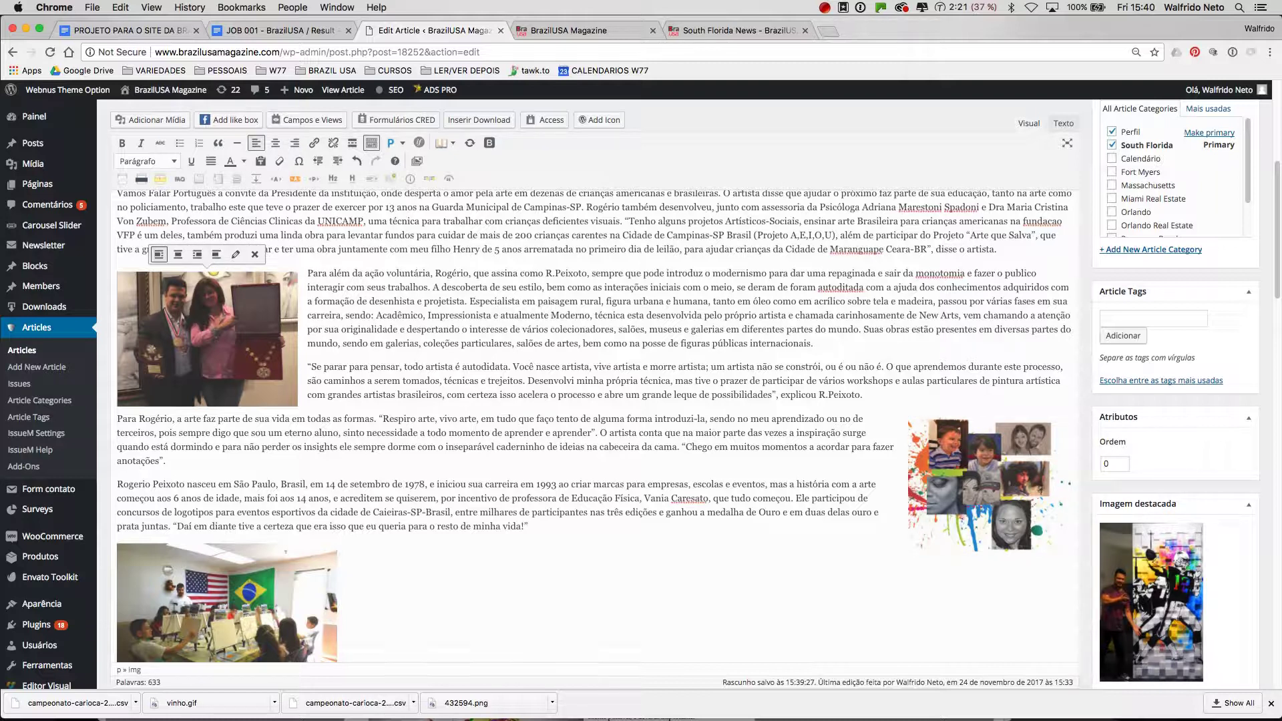
pyautogui.click(235, 254)
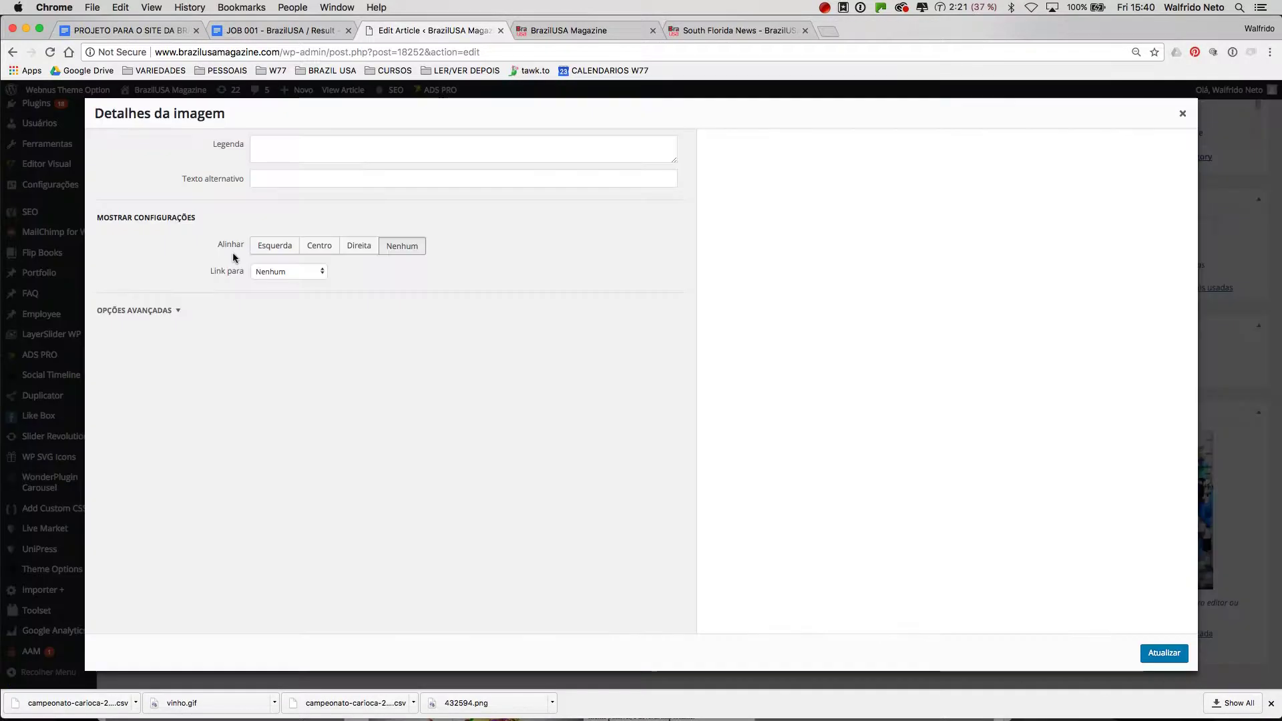
pyautogui.click(272, 174)
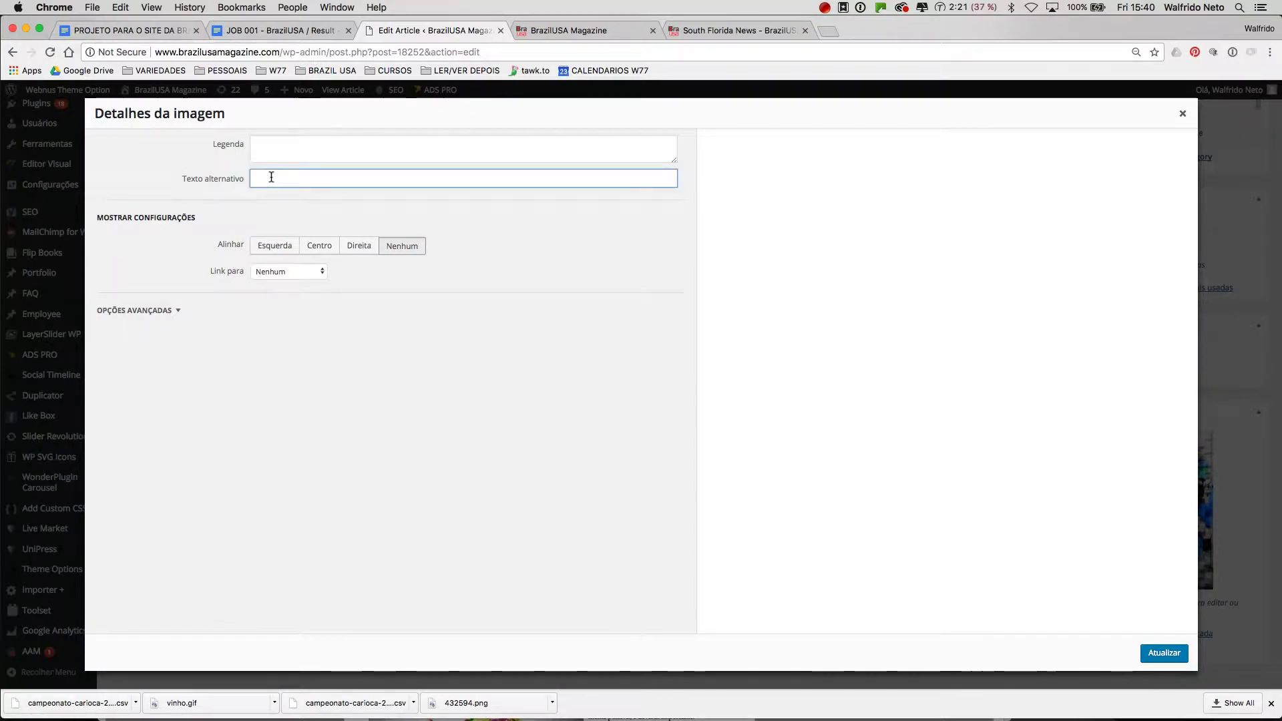
pyautogui.write('Rogério Pei')
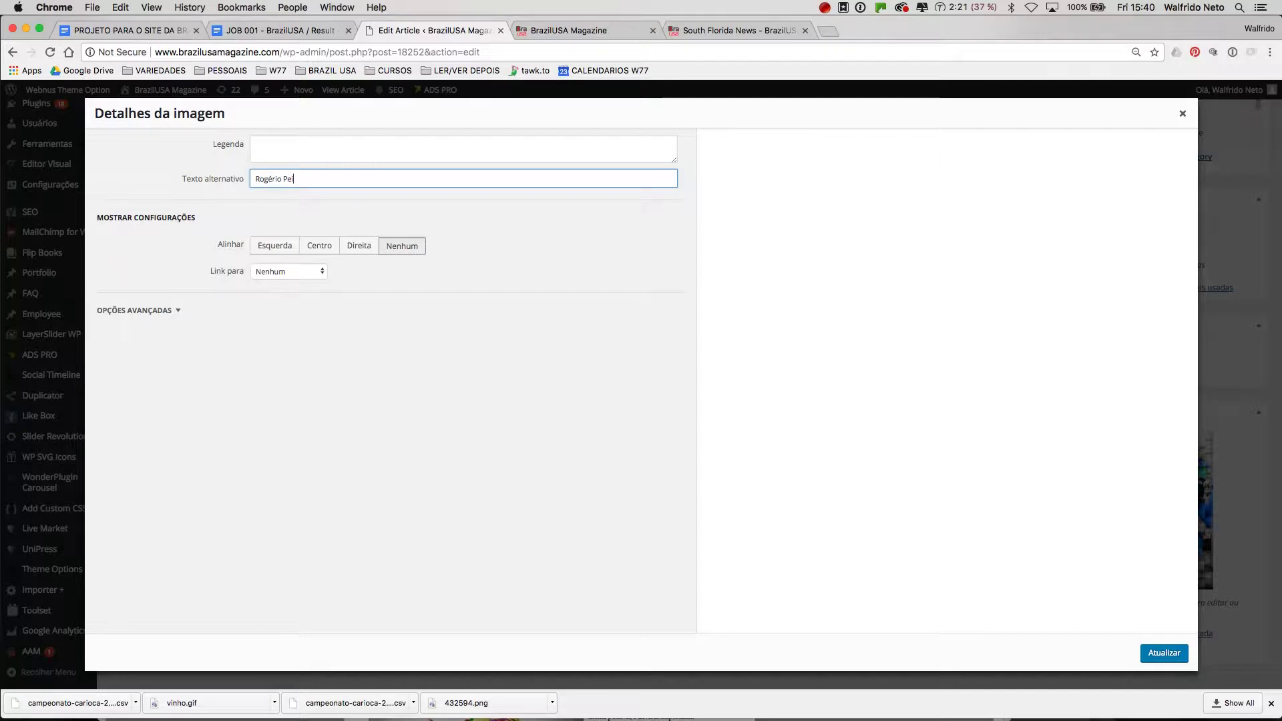
pyautogui.write('xoto arte')
pyautogui.click(1162, 652)
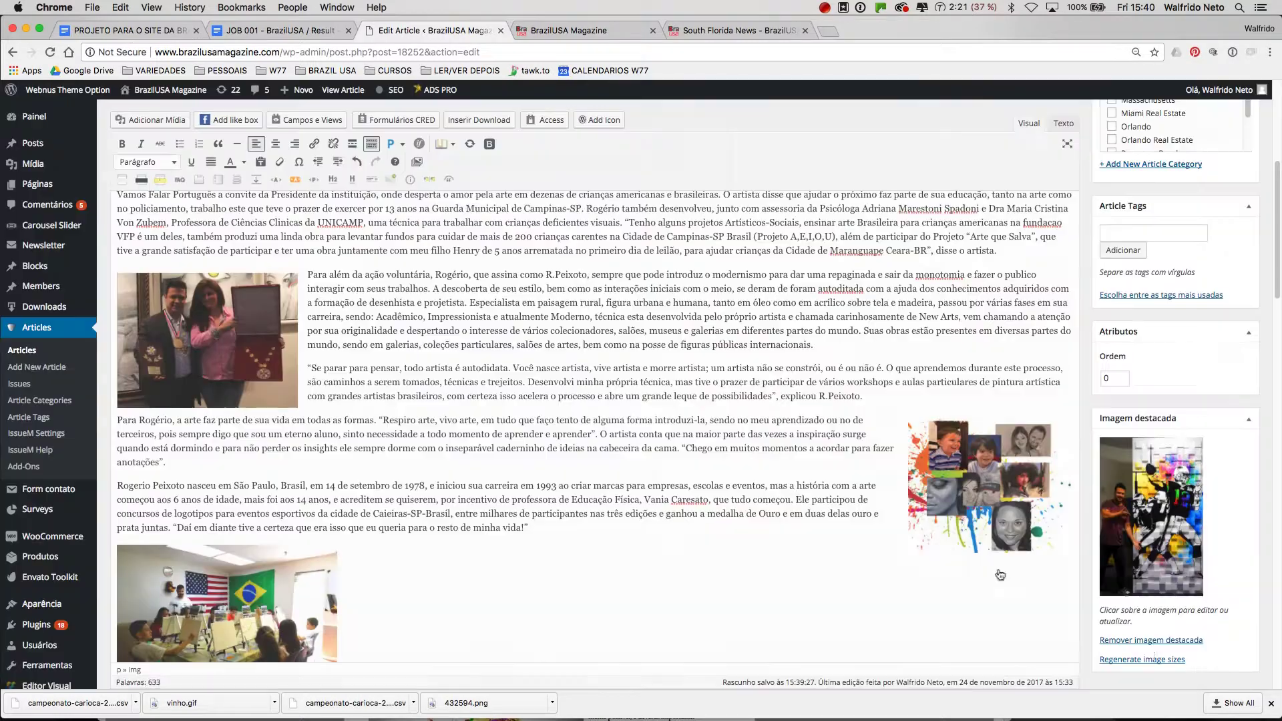
# Step: Examine the remaining Yoast content analysis suggestions about page links and meta description length
pyautogui.scroll(-15, 404, 346)
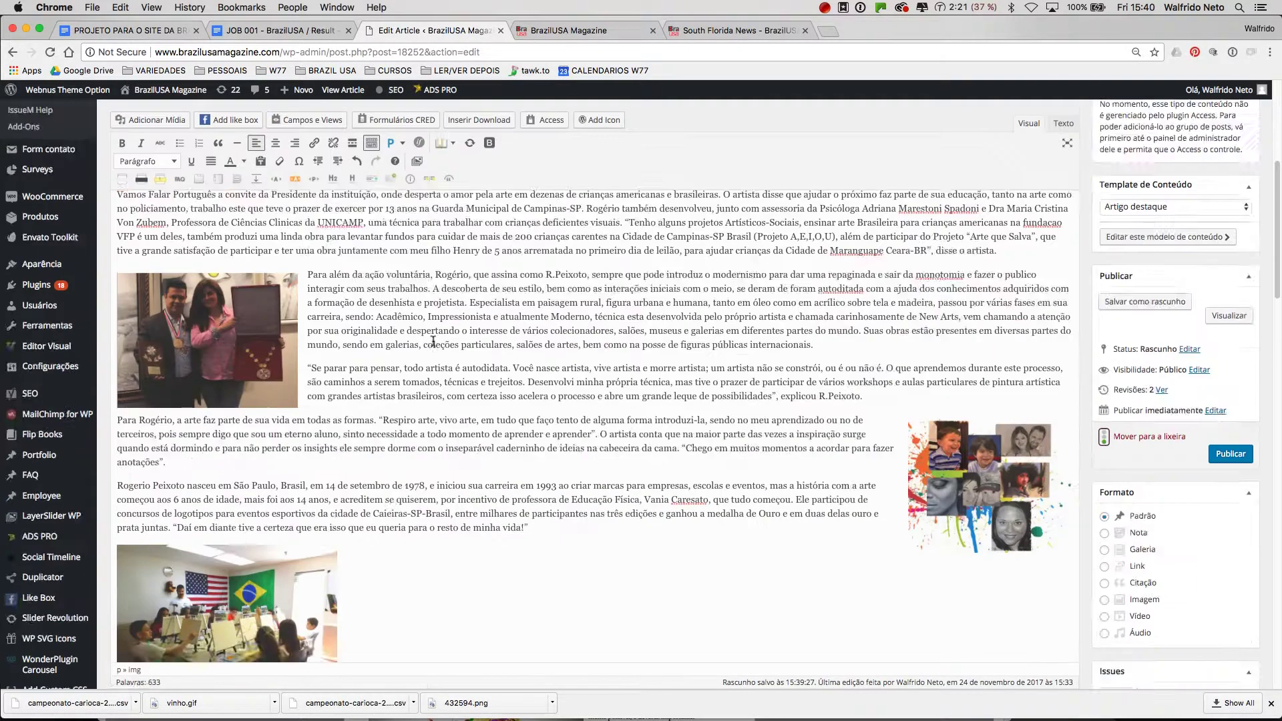
pyautogui.scroll(-3, 433, 345)
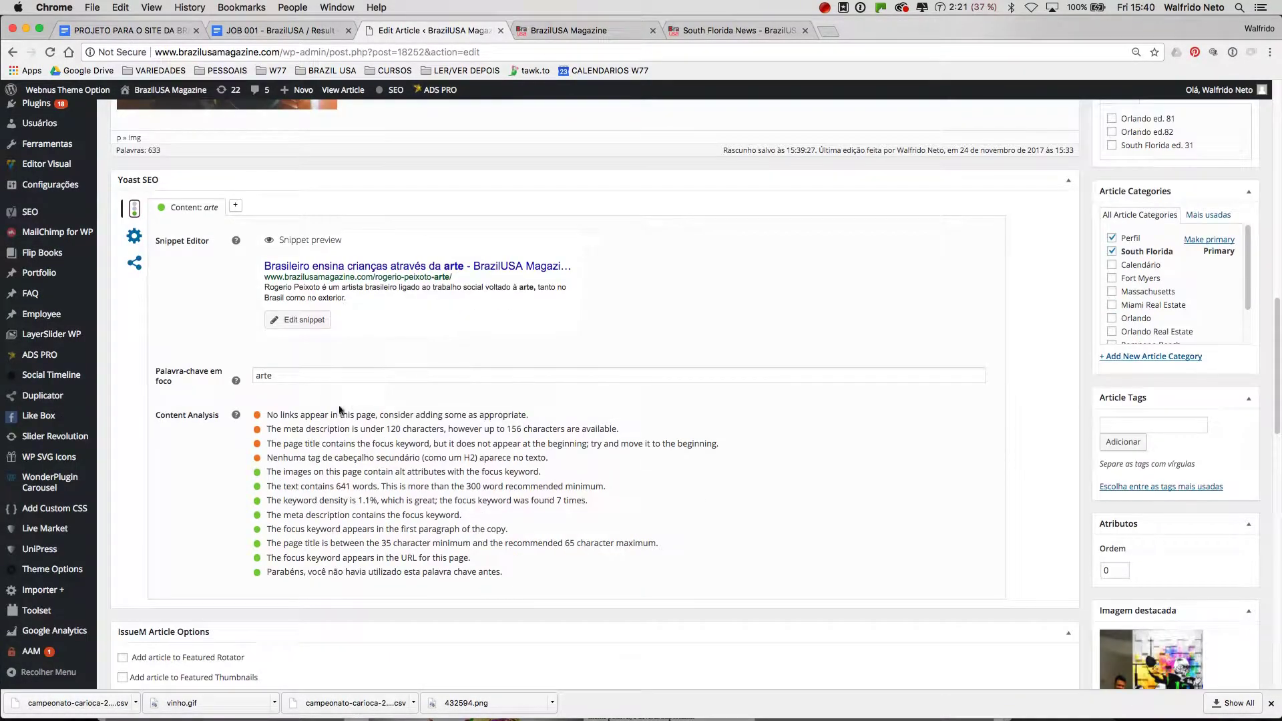
pyautogui.doubleClick(309, 415)
pyautogui.moveTo(275, 413); pyautogui.dragTo(357, 414)
pyautogui.moveTo(279, 428); pyautogui.dragTo(306, 427)
pyautogui.moveTo(307, 431); pyautogui.dragTo(312, 431)
pyautogui.moveTo(338, 431); pyautogui.dragTo(398, 429)
pyautogui.moveTo(533, 429); pyautogui.dragTo(496, 435)
pyautogui.click(501, 429)
pyautogui.scroll(-1, 287, 444)
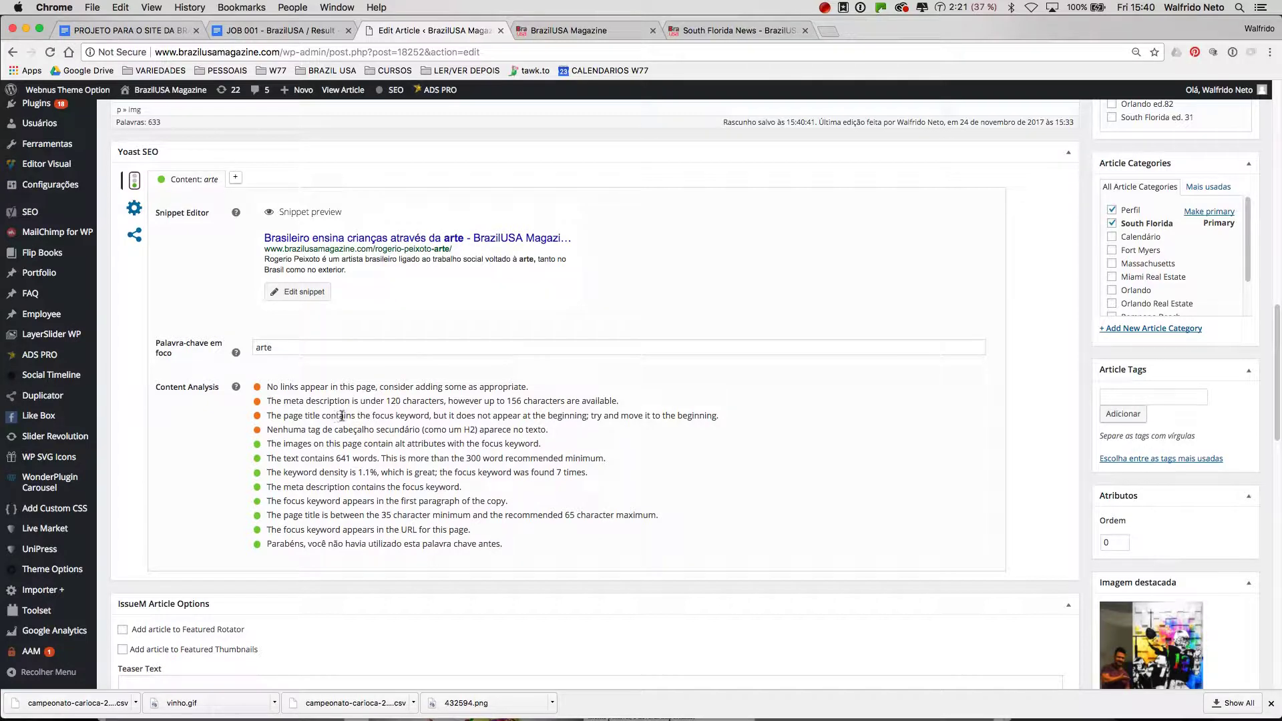
# Step: Check the content analysis suggestion on keyword placement in the title against the article's title and body
pyautogui.moveTo(621, 415); pyautogui.dragTo(573, 415)
pyautogui.scroll(10, 541, 410)
pyautogui.scroll(-6, 541, 412)
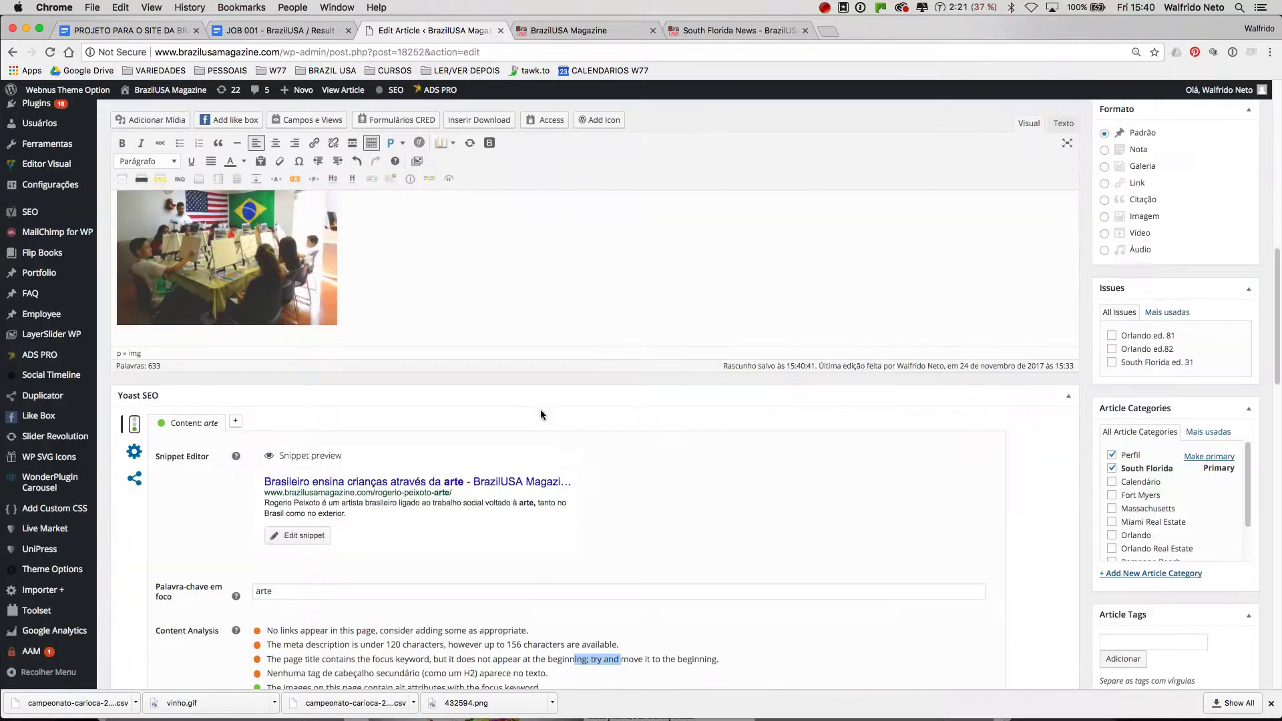
pyautogui.scroll(-3, 539, 410)
pyautogui.scroll(8, 539, 410)
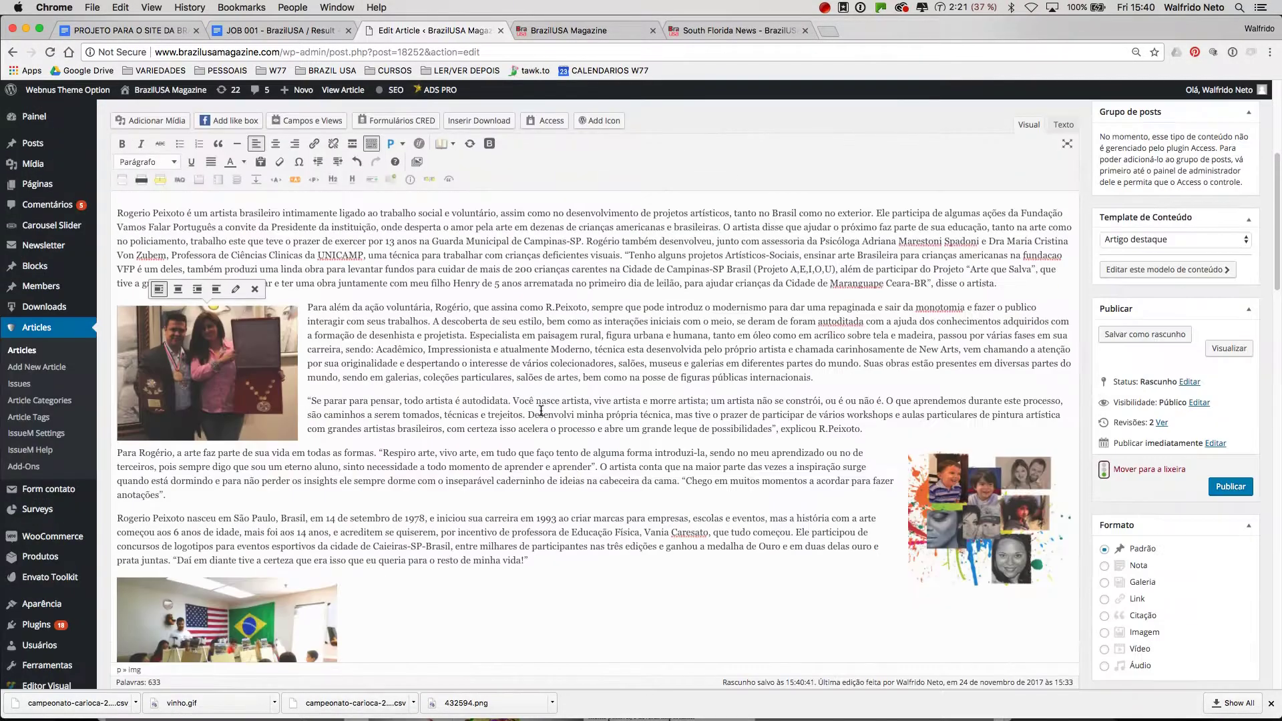
pyautogui.scroll(-3, 662, 383)
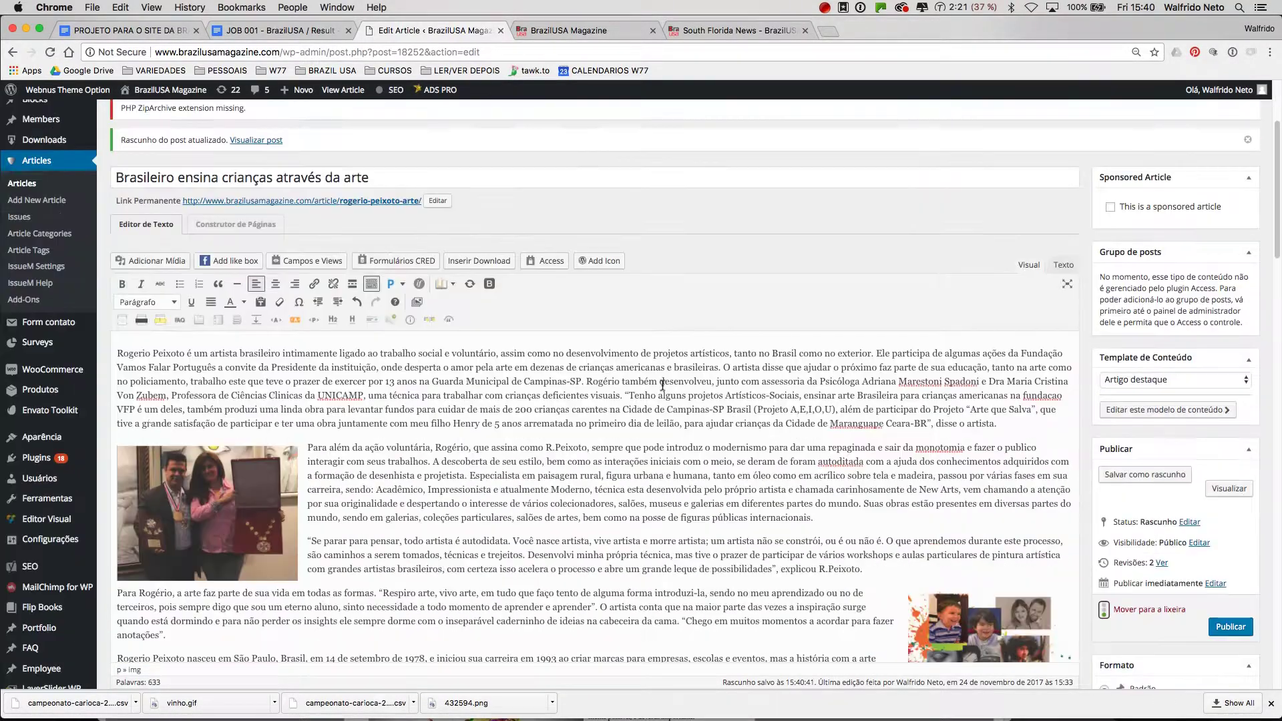
pyautogui.scroll(-6, 663, 386)
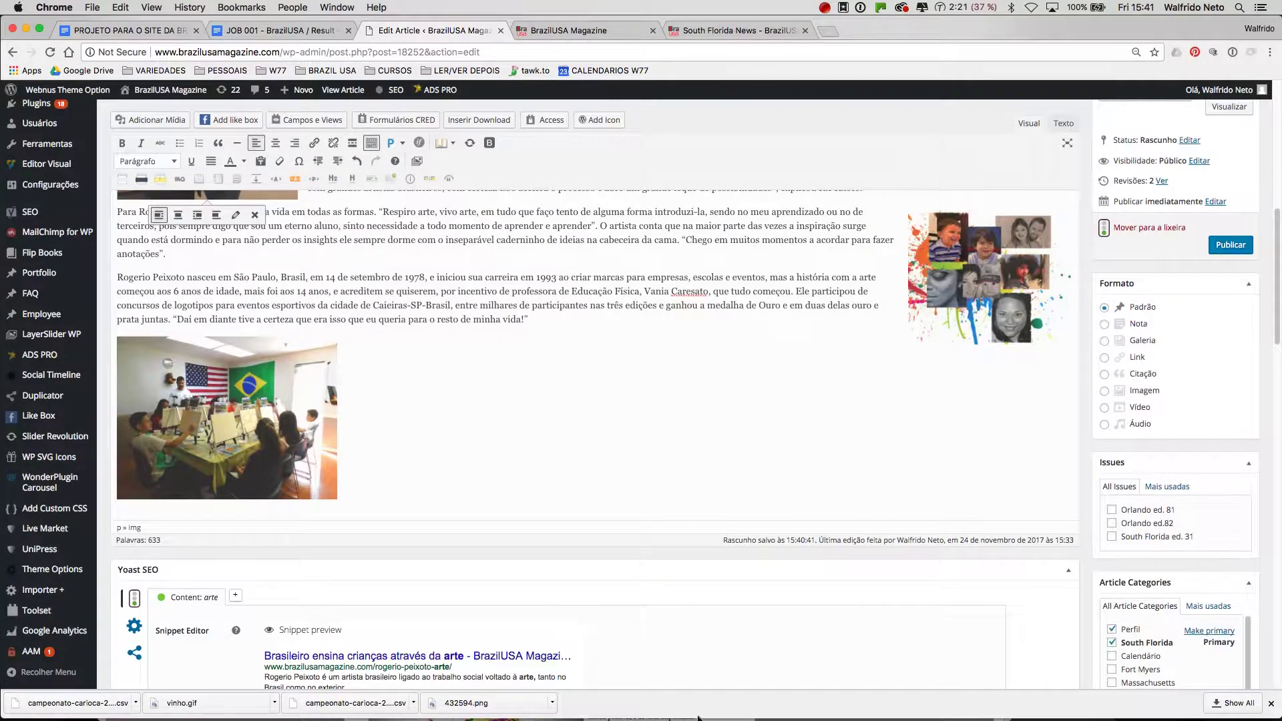
# Step: Publish the article "Brasileiro ensina crianças através da arte" after a last look at its content and Yoast analysis
pyautogui.scroll(-2, 428, 596)
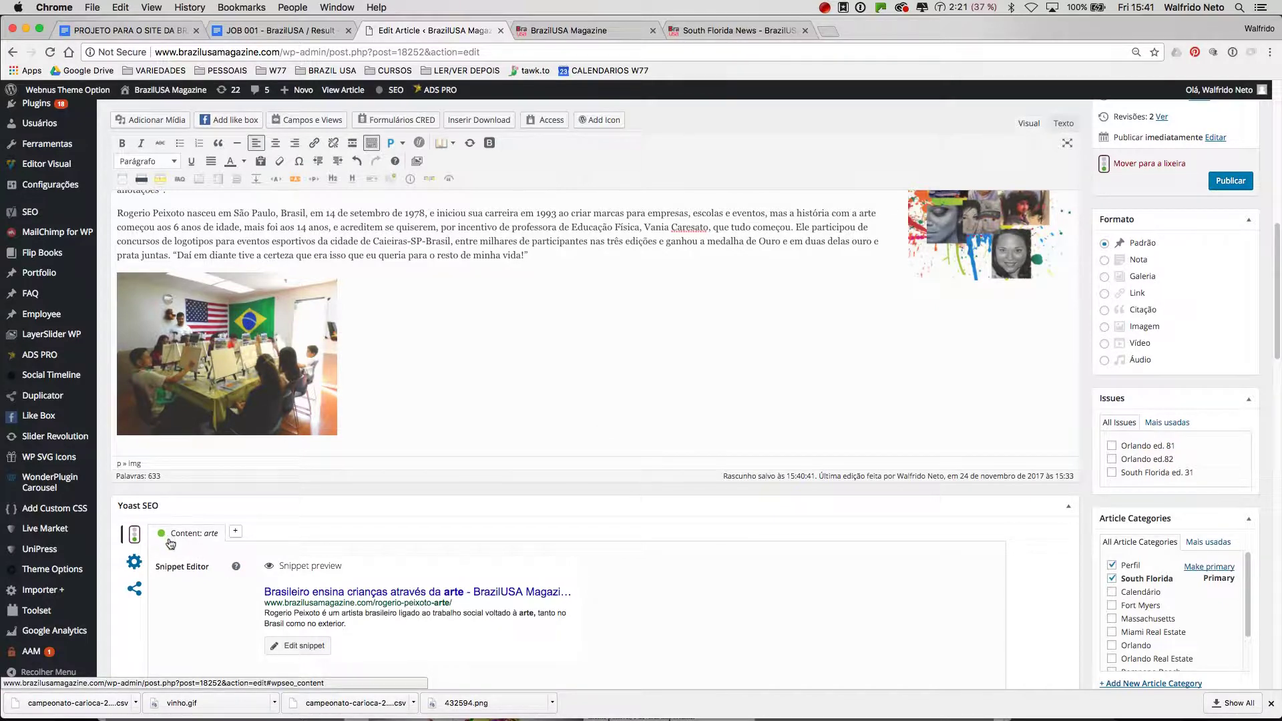
pyautogui.scroll(-5, 262, 555)
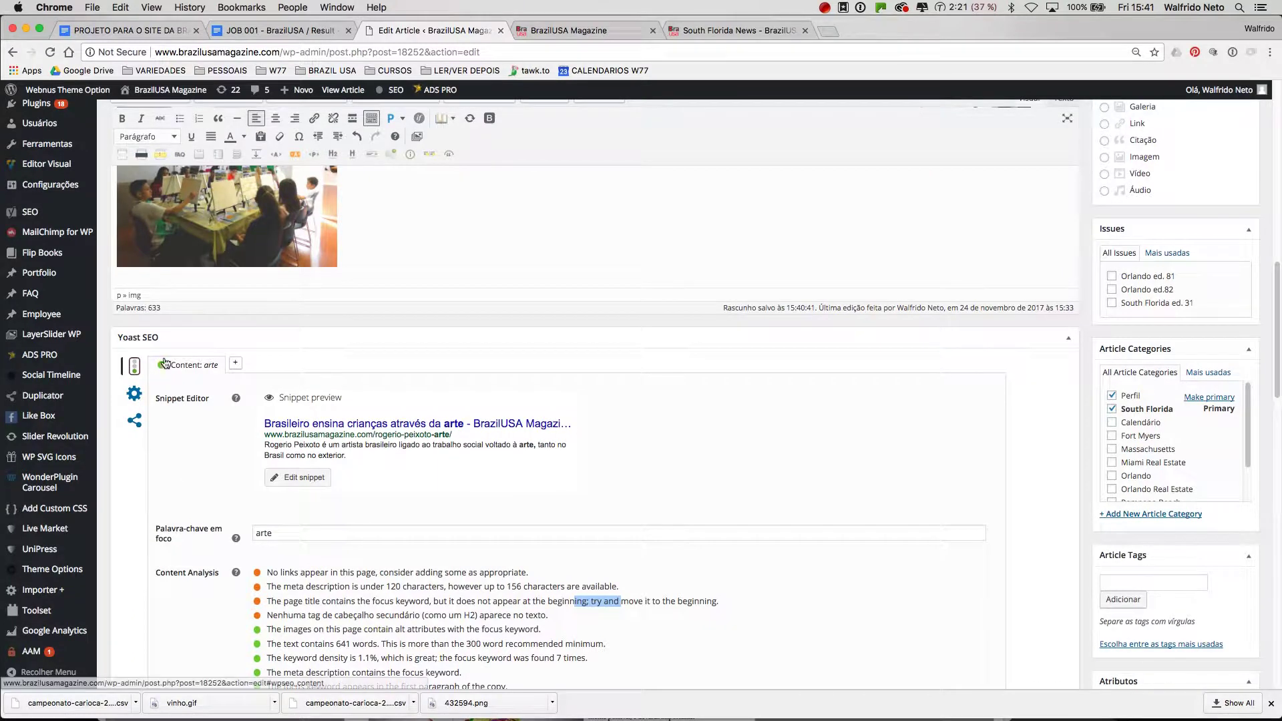
pyautogui.scroll(8, 1092, 211)
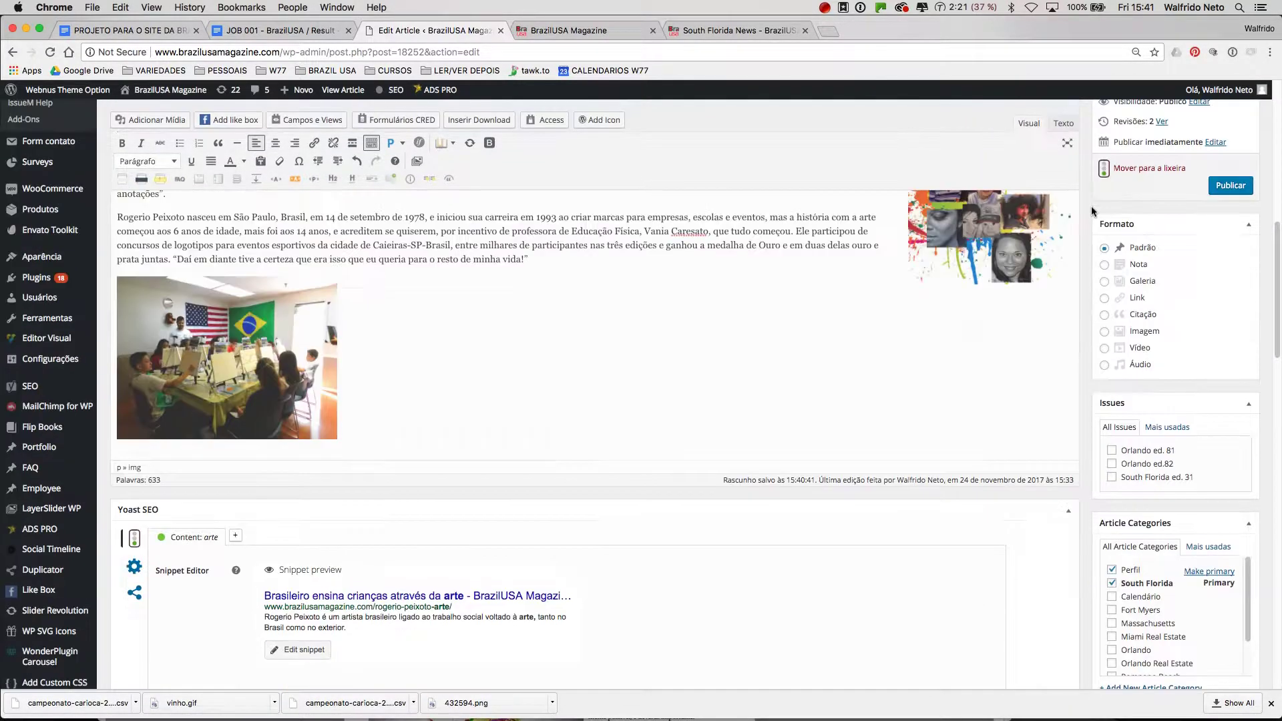
pyautogui.click(1230, 291)
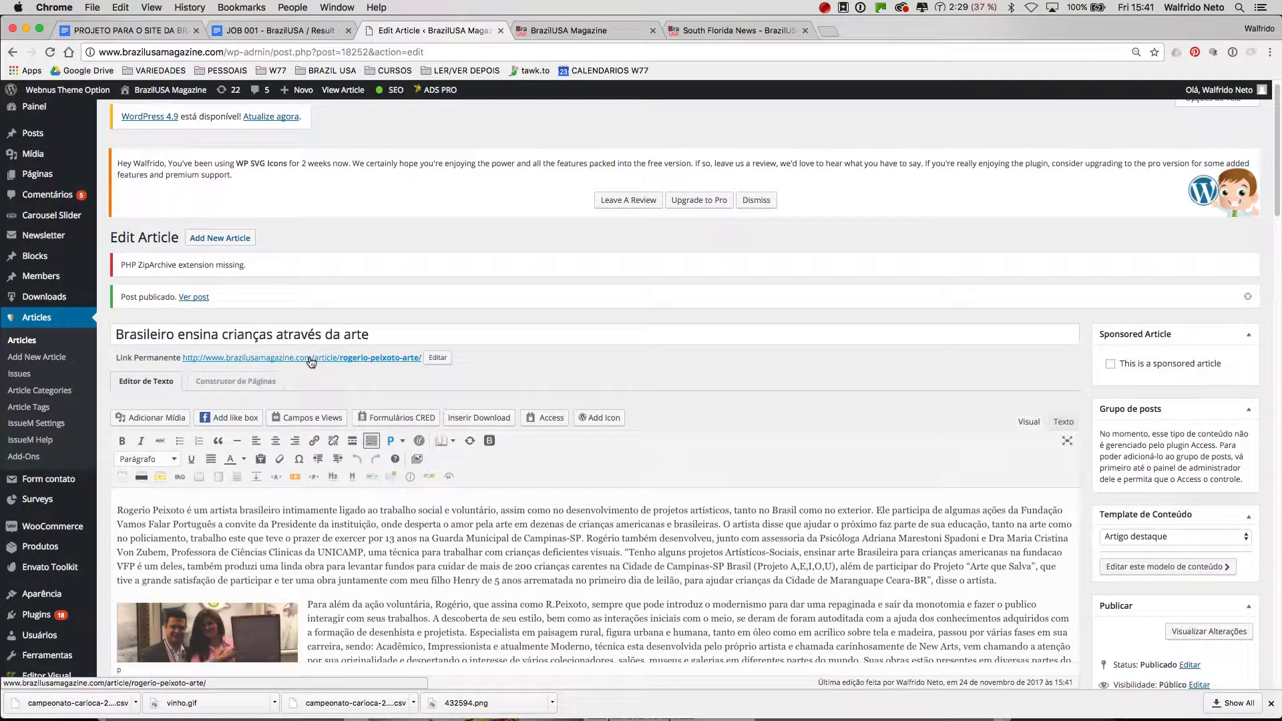
# Step: Open the published article's permalink in a new browser tab and review its title, featured image, text and inline photos
pyautogui.rightClick(310, 355)
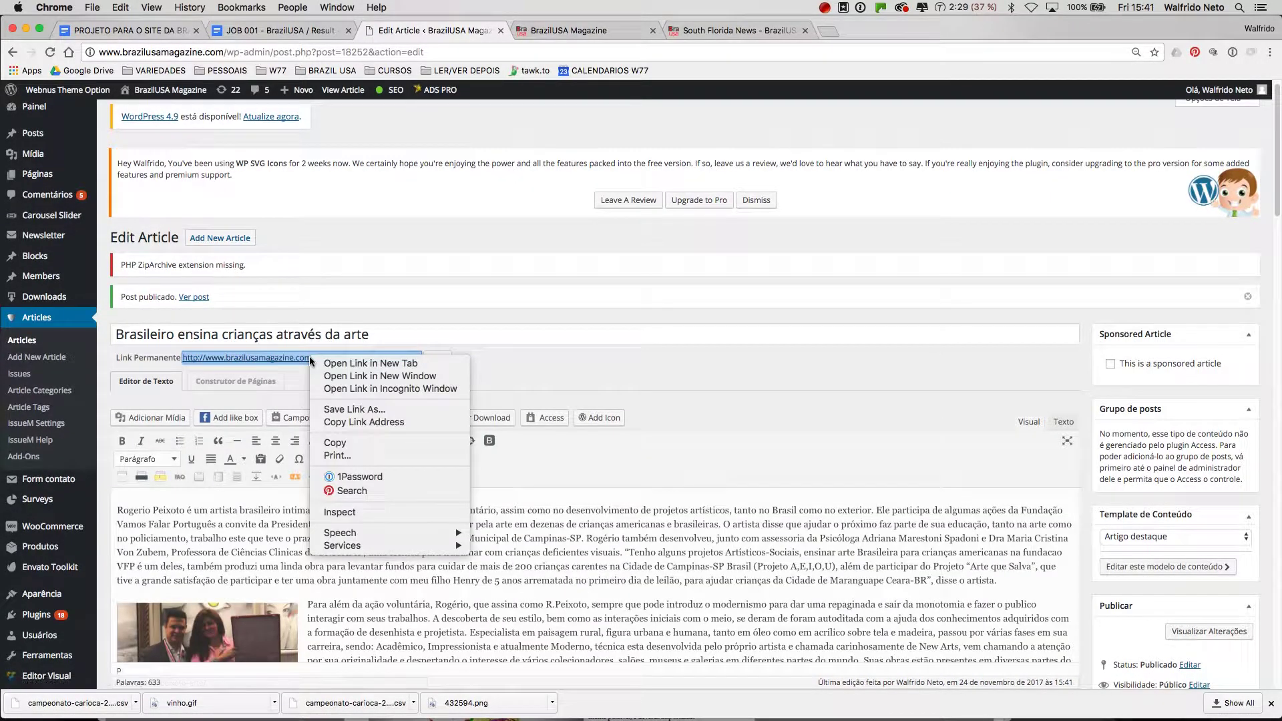
pyautogui.click(354, 364)
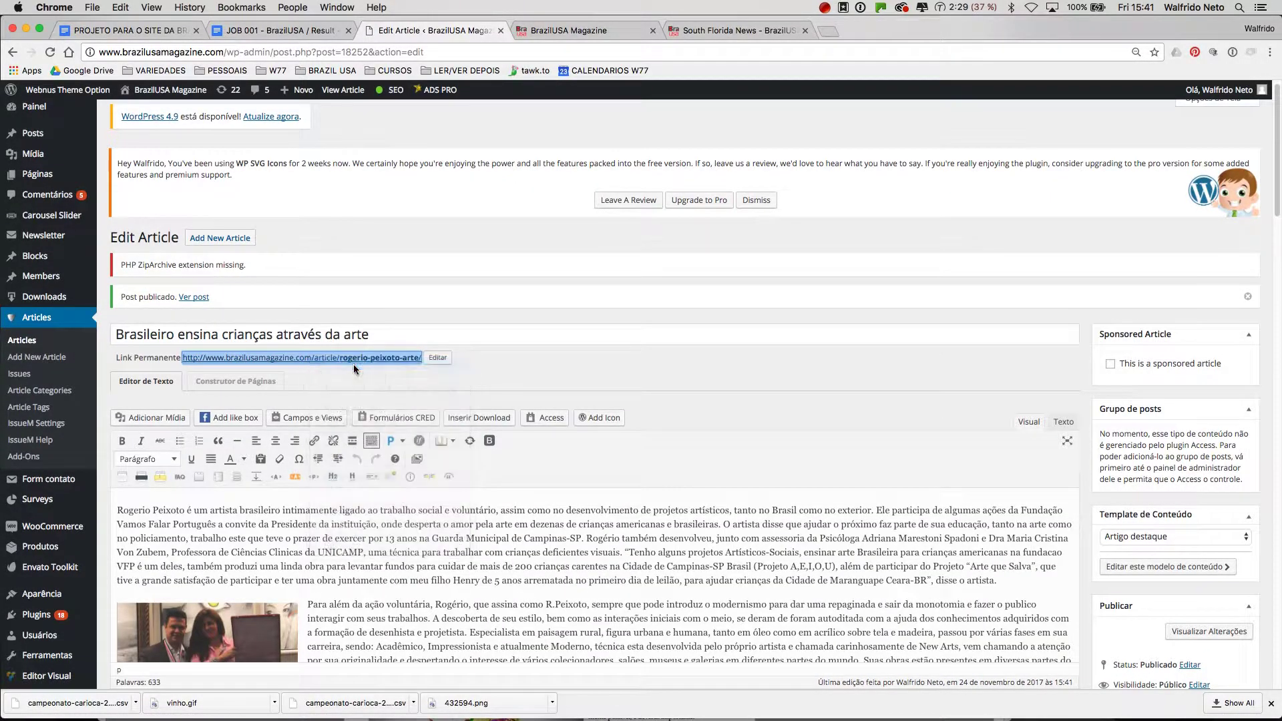
pyautogui.click(496, 367)
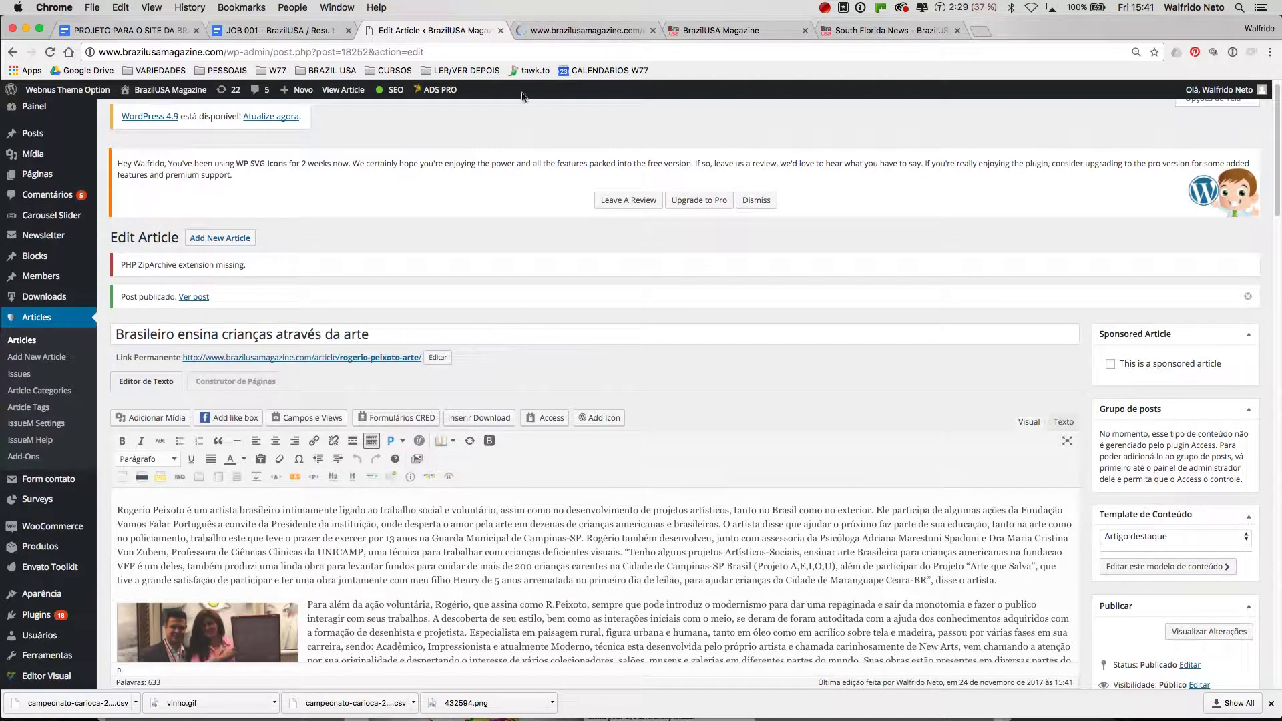
pyautogui.click(576, 31)
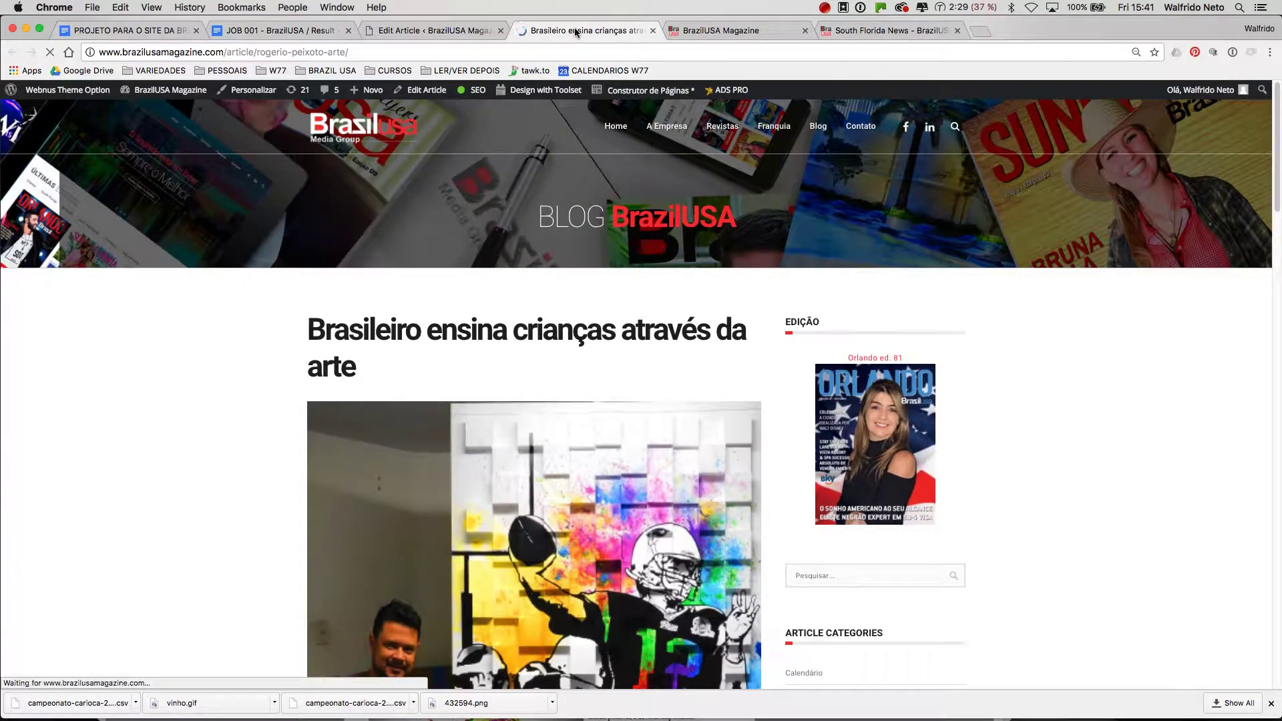
pyautogui.scroll(-10, 247, 431)
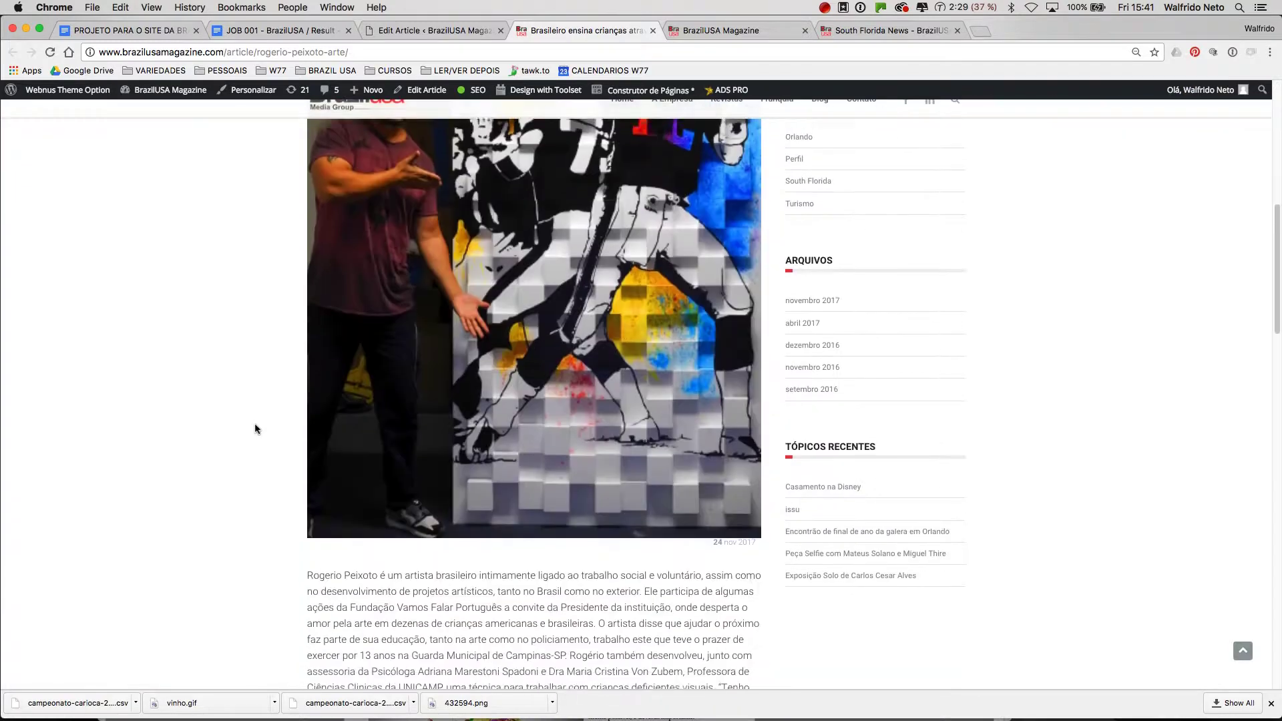
pyautogui.scroll(-10, 256, 429)
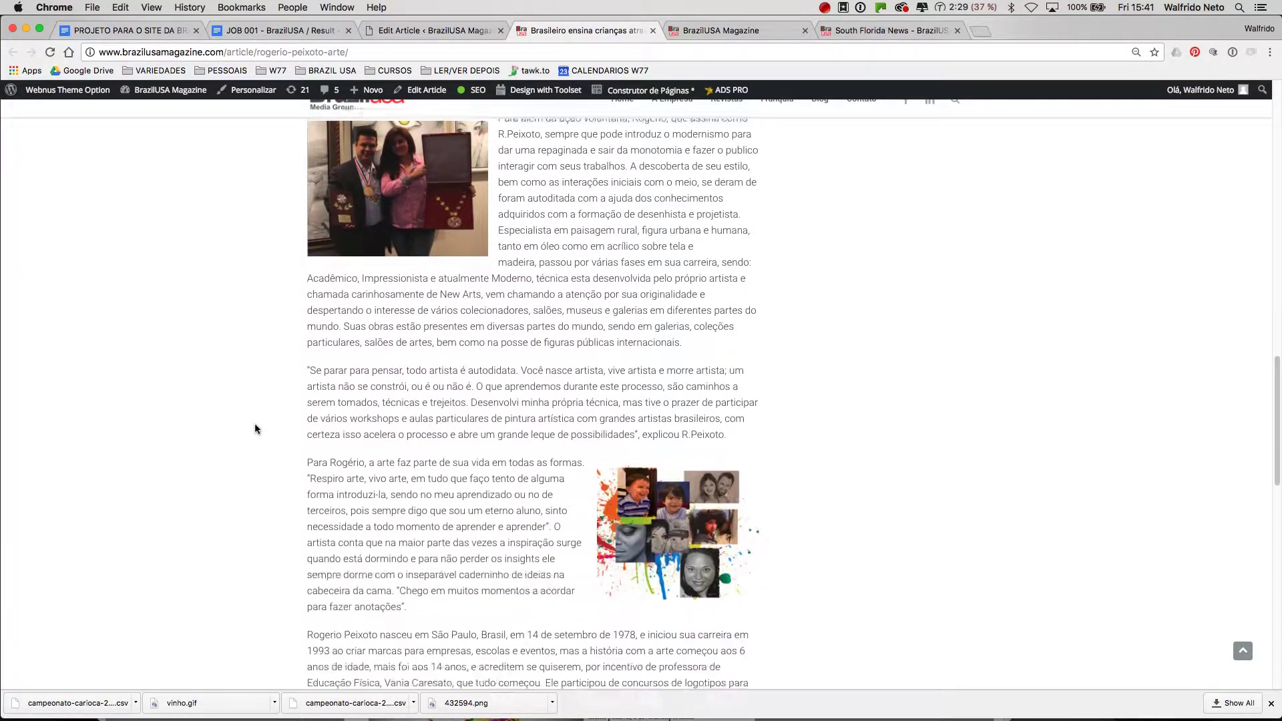
pyautogui.scroll(-5, 255, 429)
pyautogui.scroll(2, 255, 429)
pyautogui.scroll(10, 256, 429)
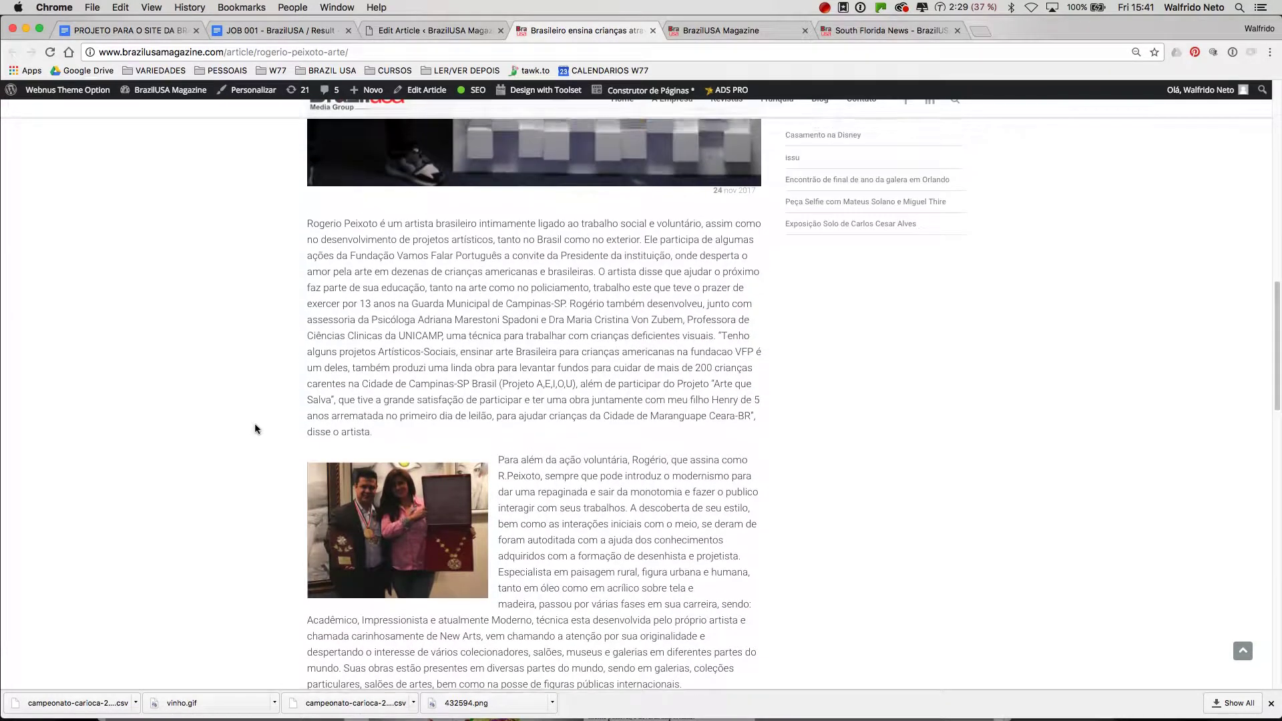
pyautogui.scroll(10, 256, 428)
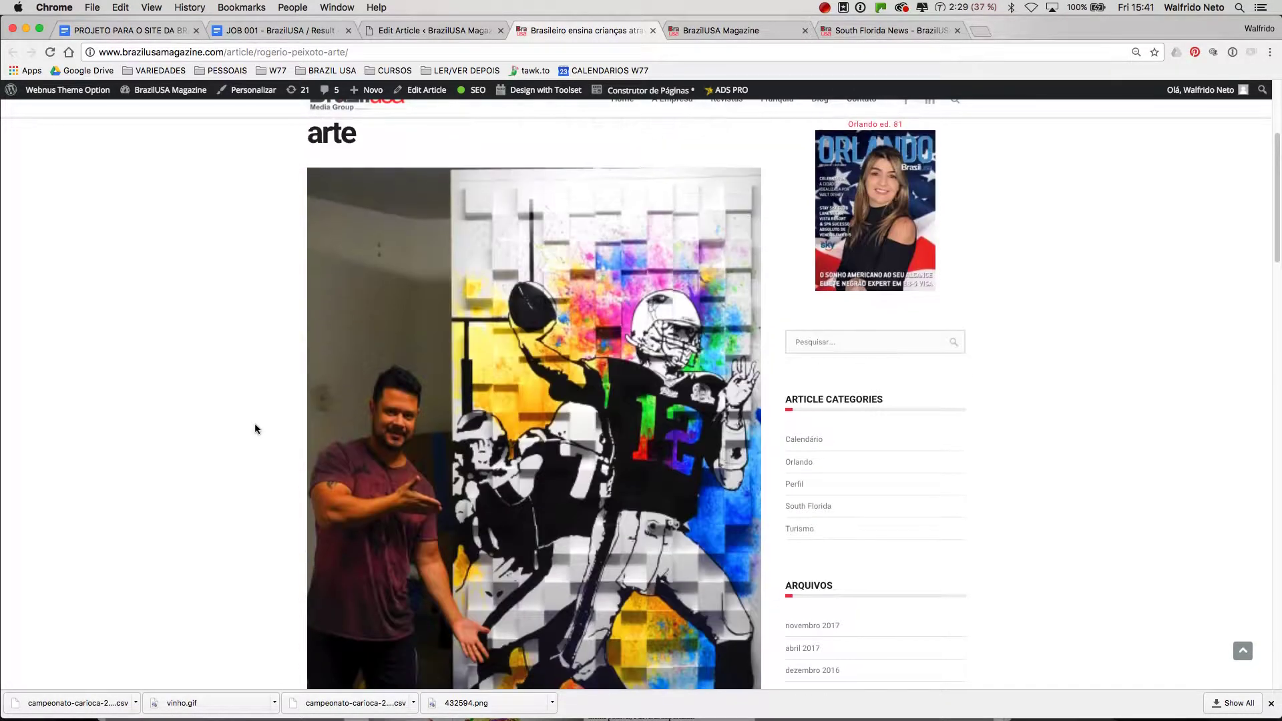
pyautogui.scroll(2, 256, 429)
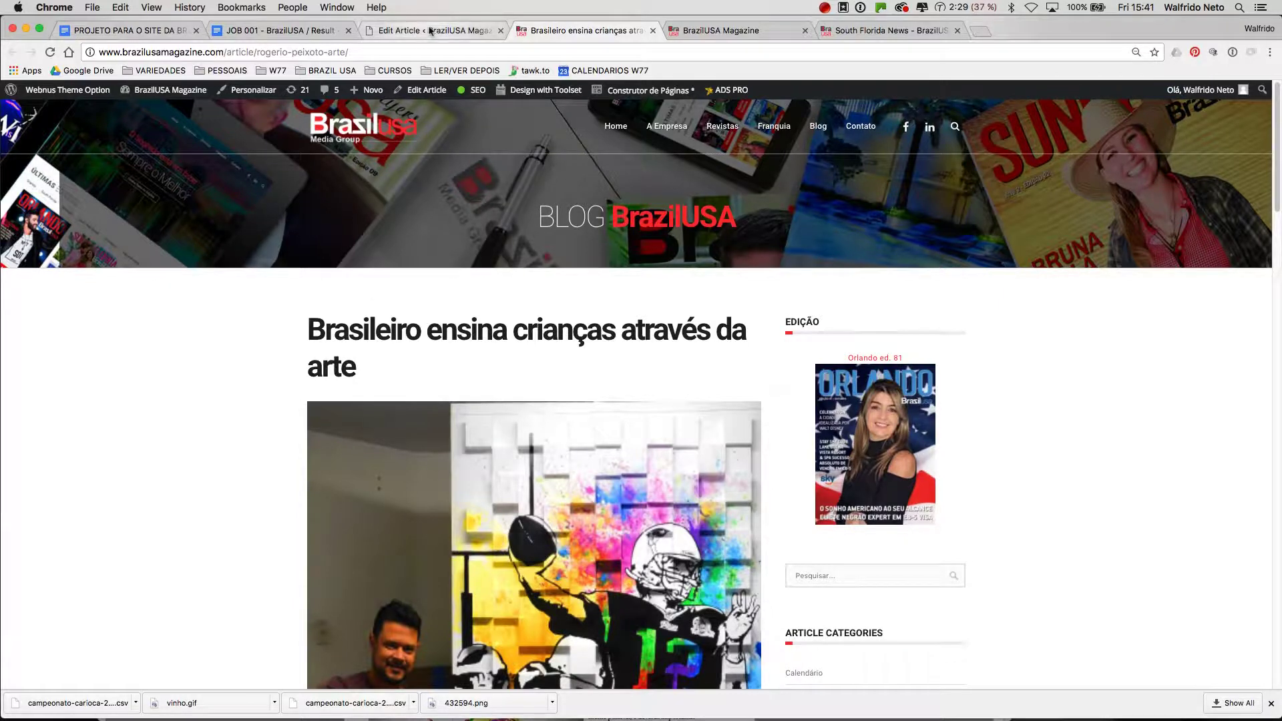
# Step: Return to the WordPress admin and open the list of all articles to check the new article's SEO score
pyautogui.click(430, 31)
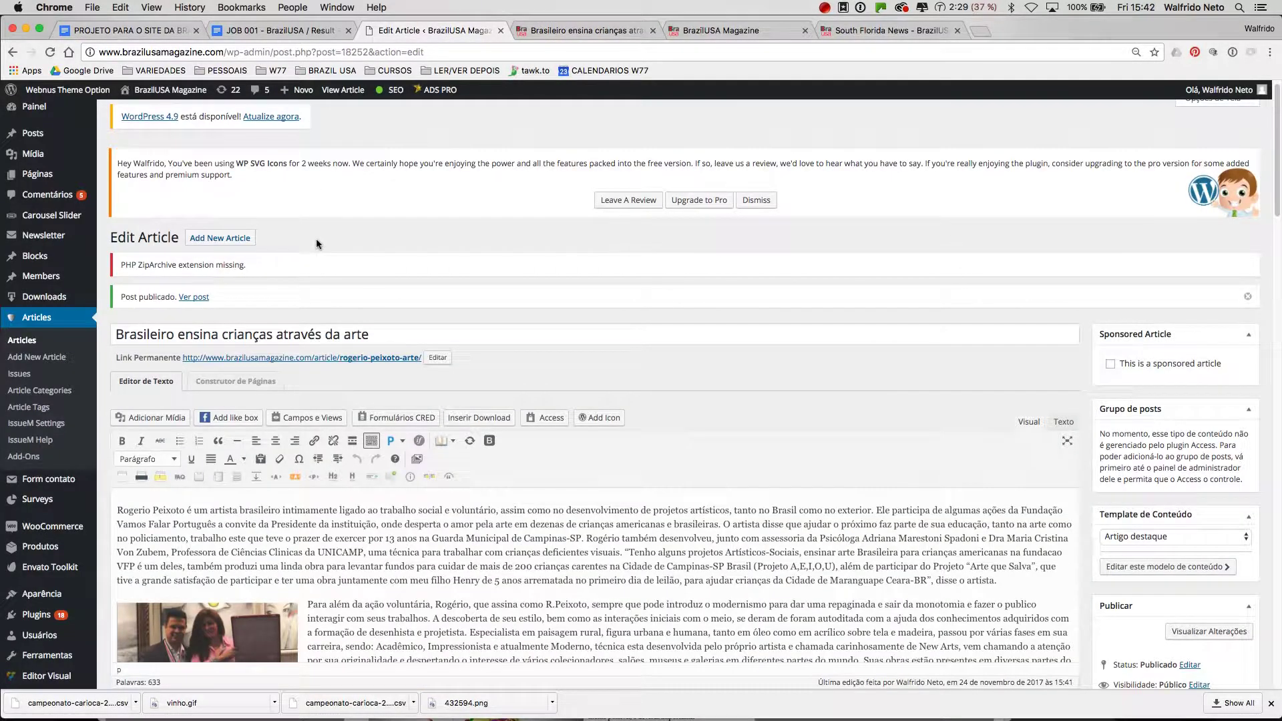
pyautogui.click(22, 341)
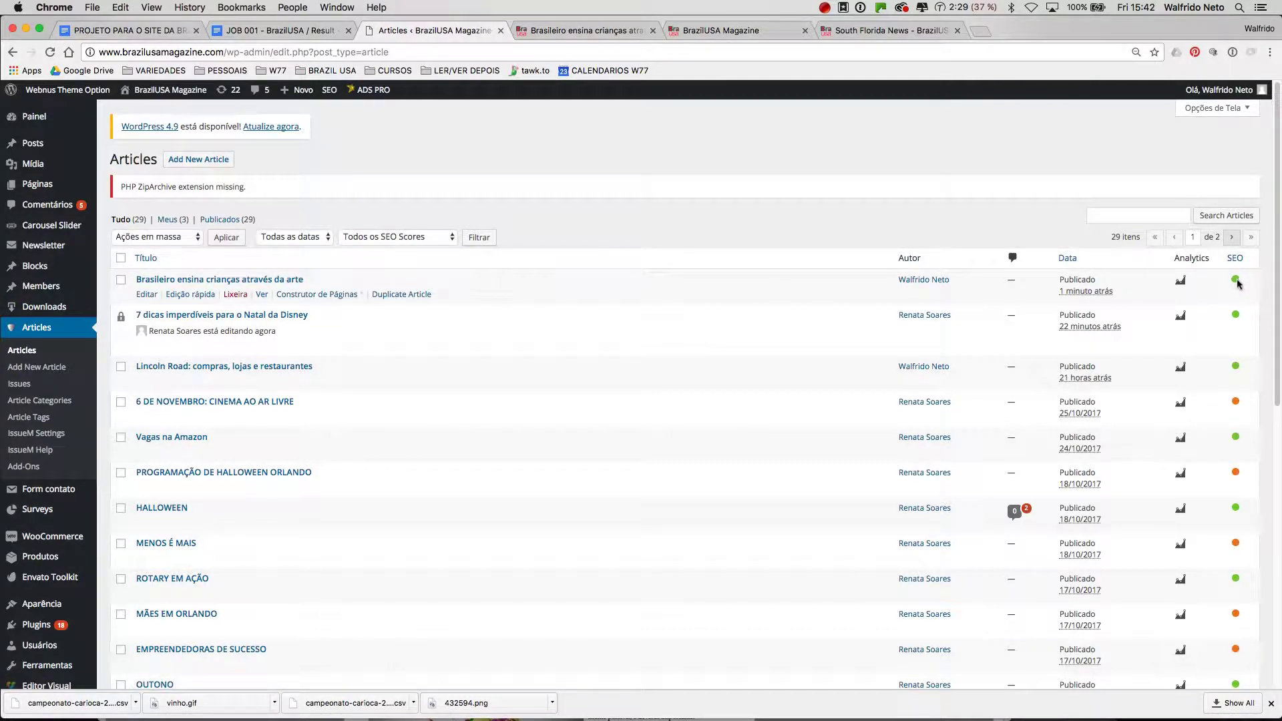
pyautogui.moveTo(1237, 284)
pyautogui.click(825, 8)
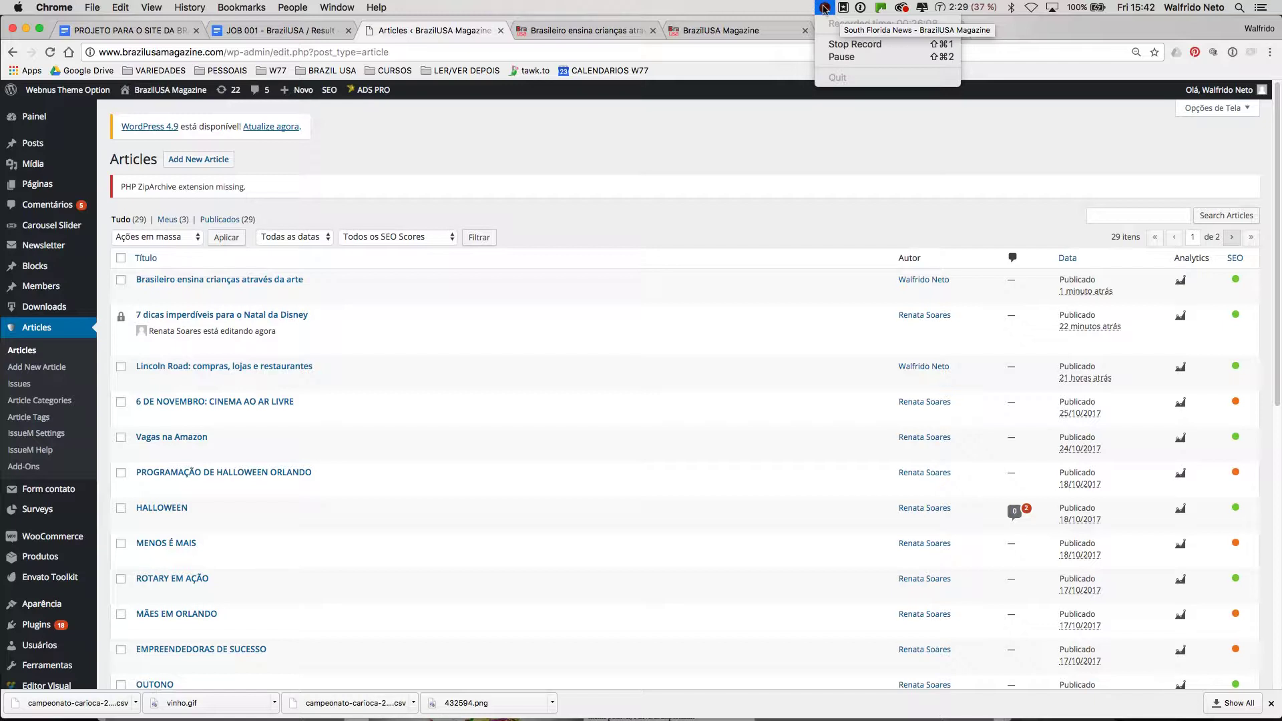